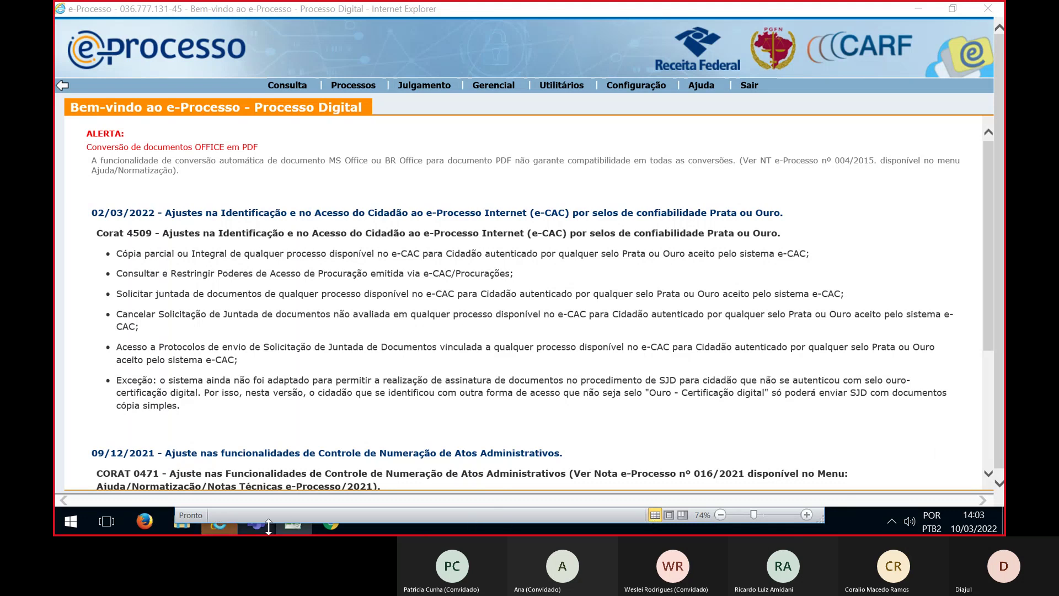
Bring up the Excel planning and draw workbook full screen and look through it
click(299, 527)
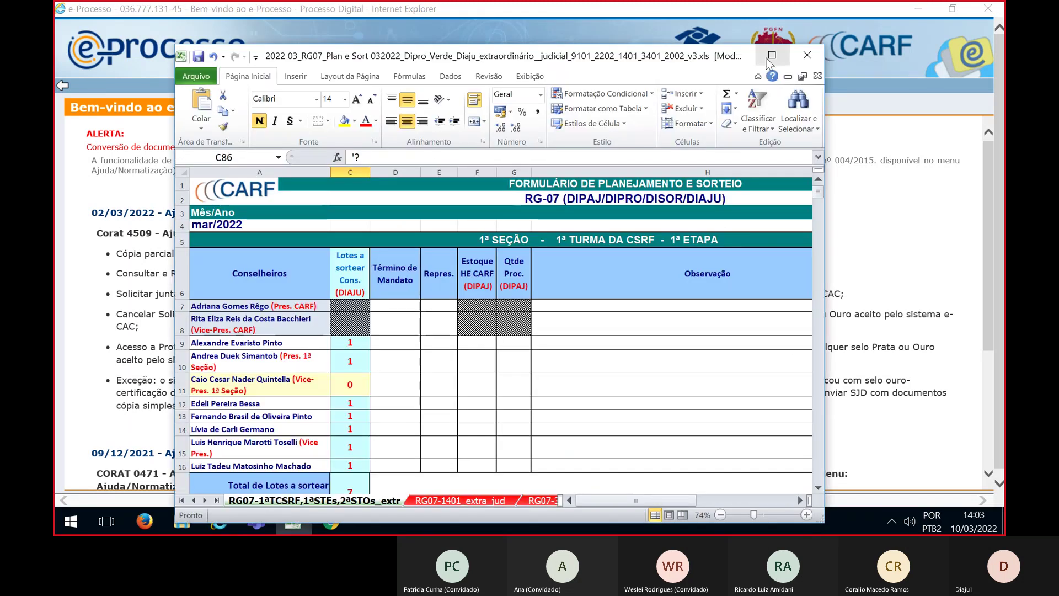
click(771, 56)
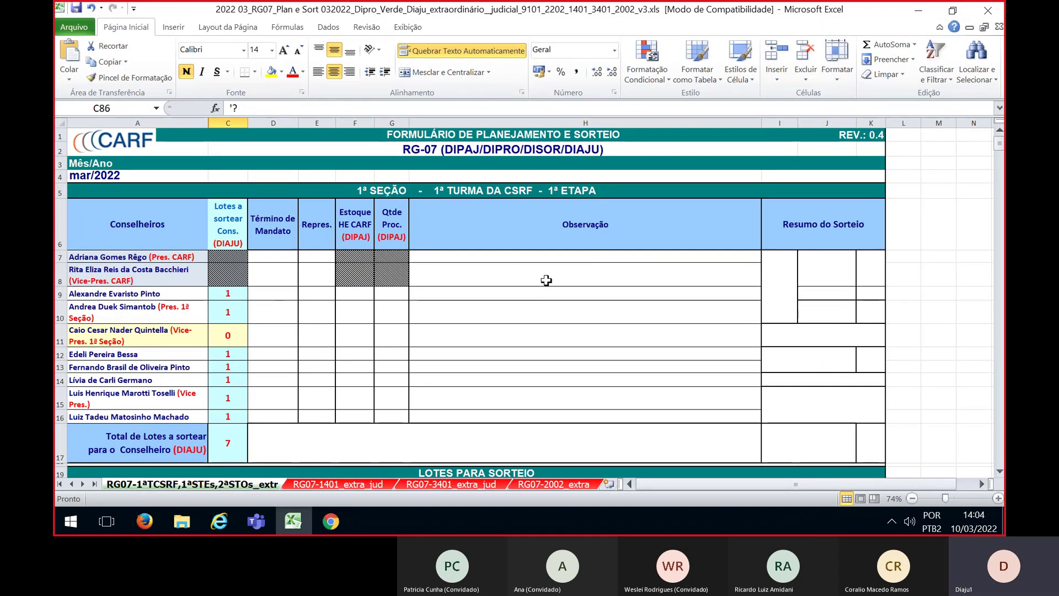
scroll(535, 333, down, 1)
scroll(535, 333, down, 2)
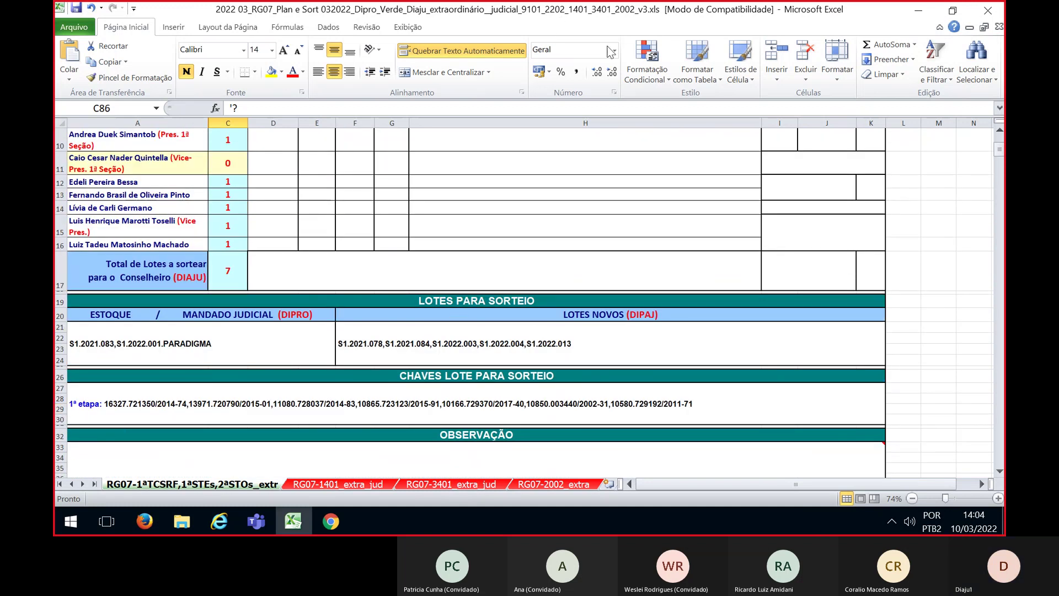
key(alt+Tab)
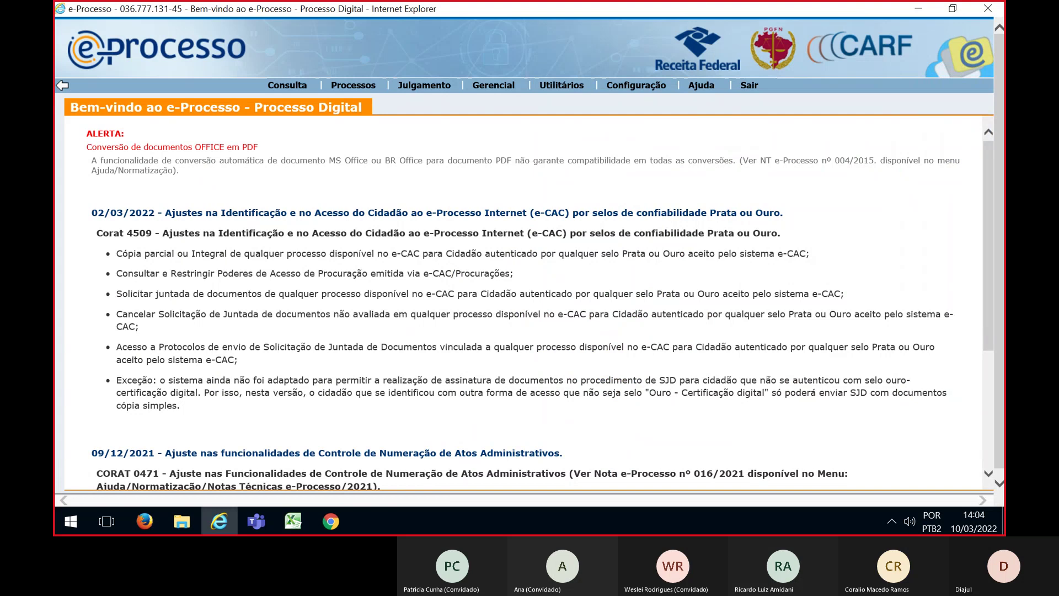
key(alt+Tab)
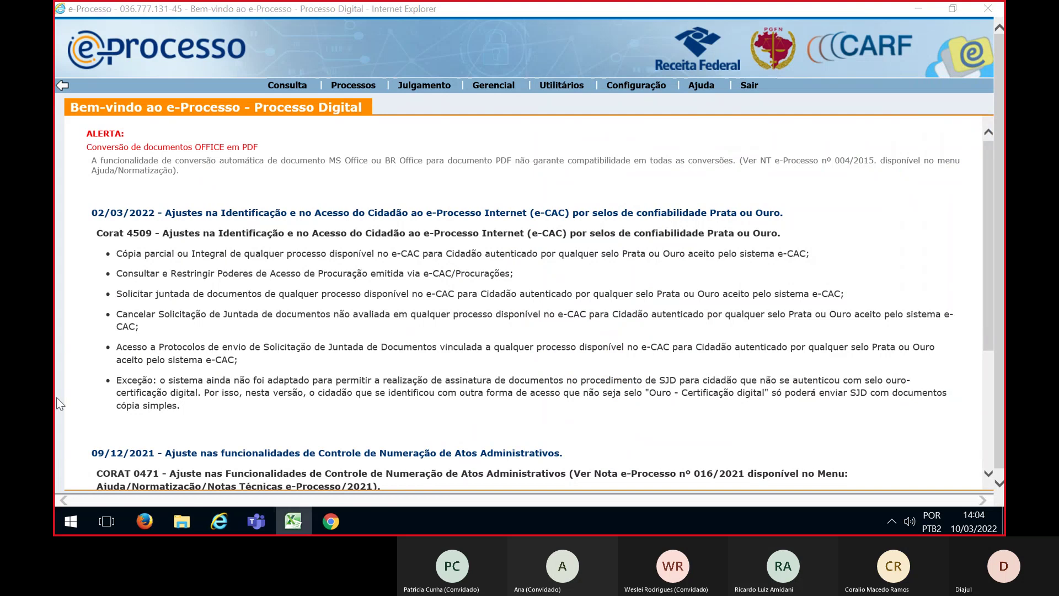
Show the Equipe work box for 1ª TURMA-CSRF-CARF-MF-DF with the saved SORTEIO-FILTRO filter
click(353, 86)
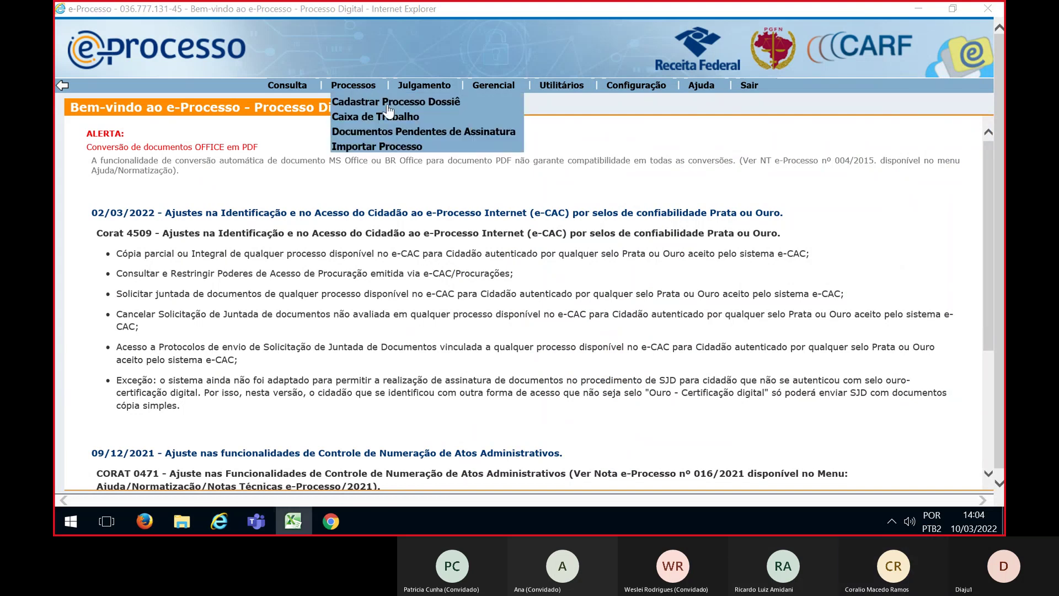
click(538, 116)
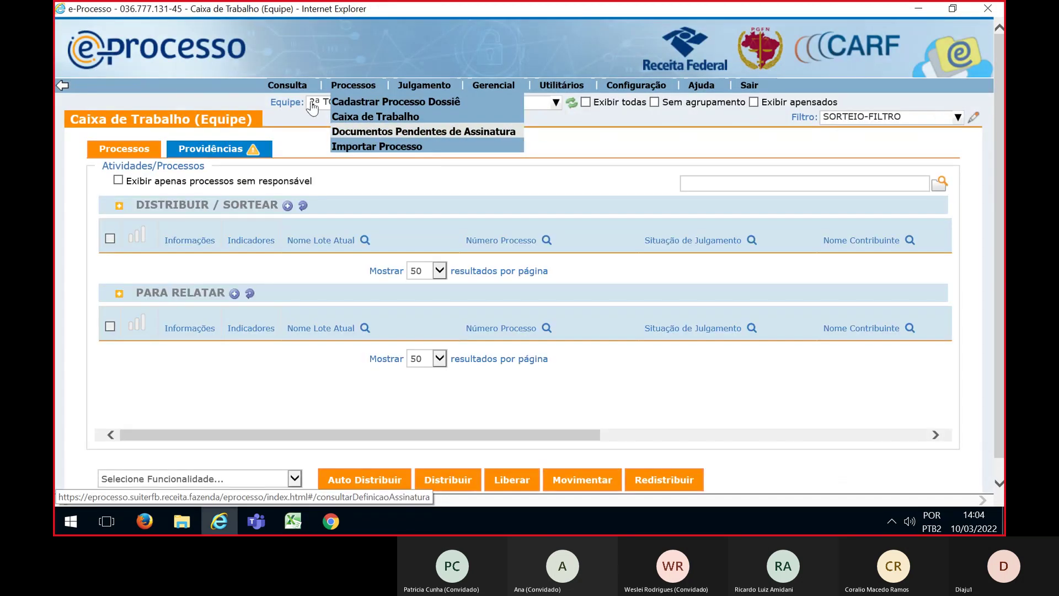
click(312, 107)
scroll(386, 248, up, 5)
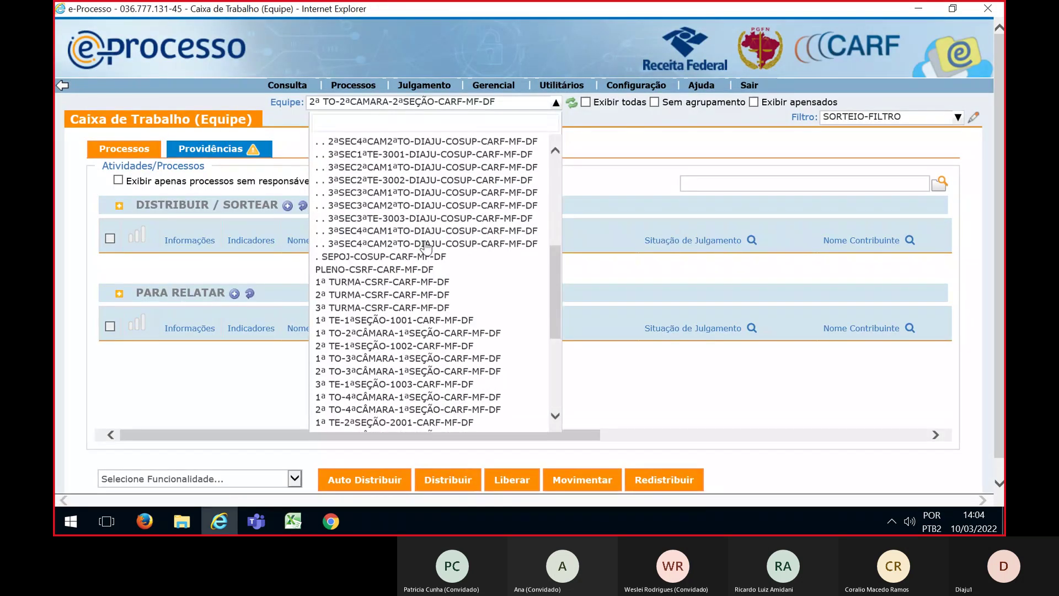
click(358, 293)
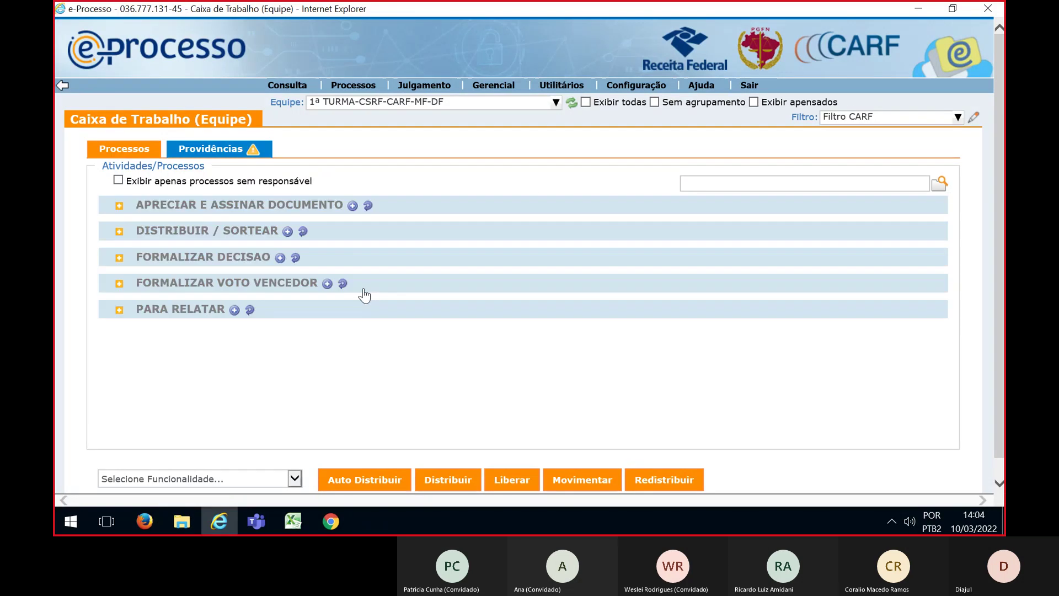
click(856, 123)
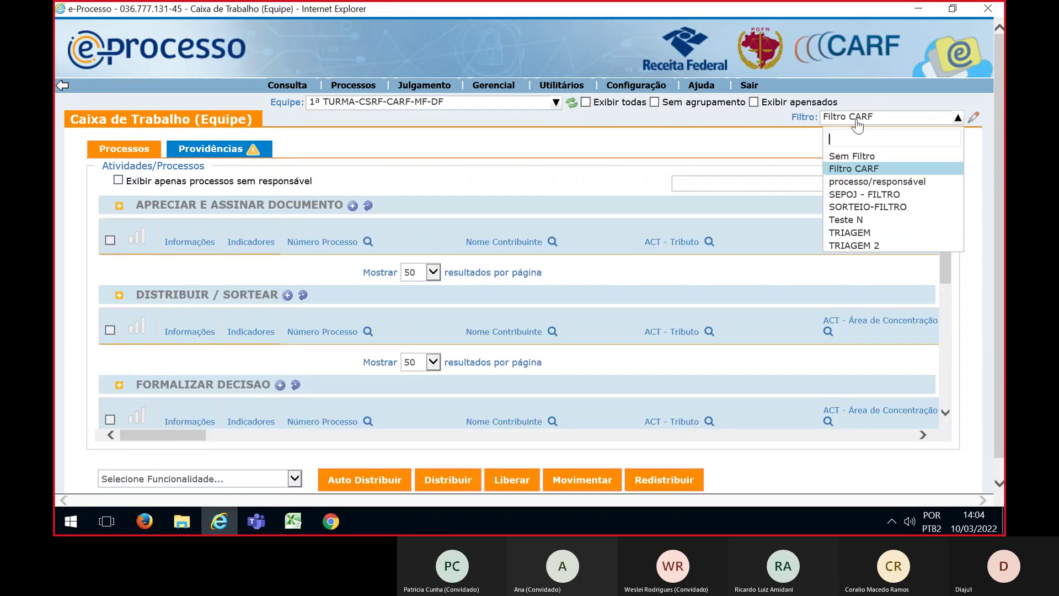
click(863, 207)
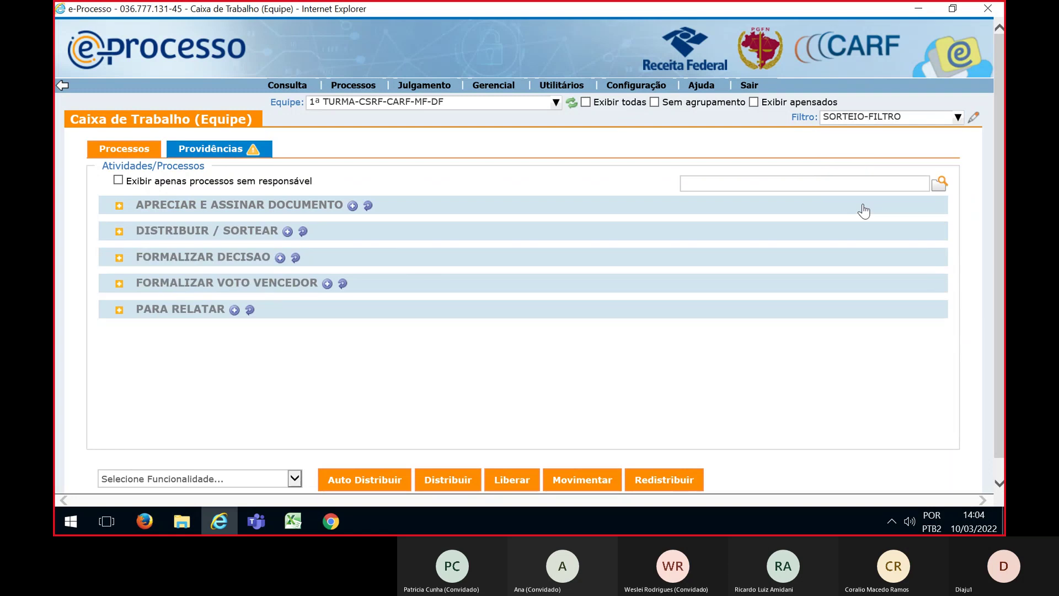
scroll(394, 331, down, 3)
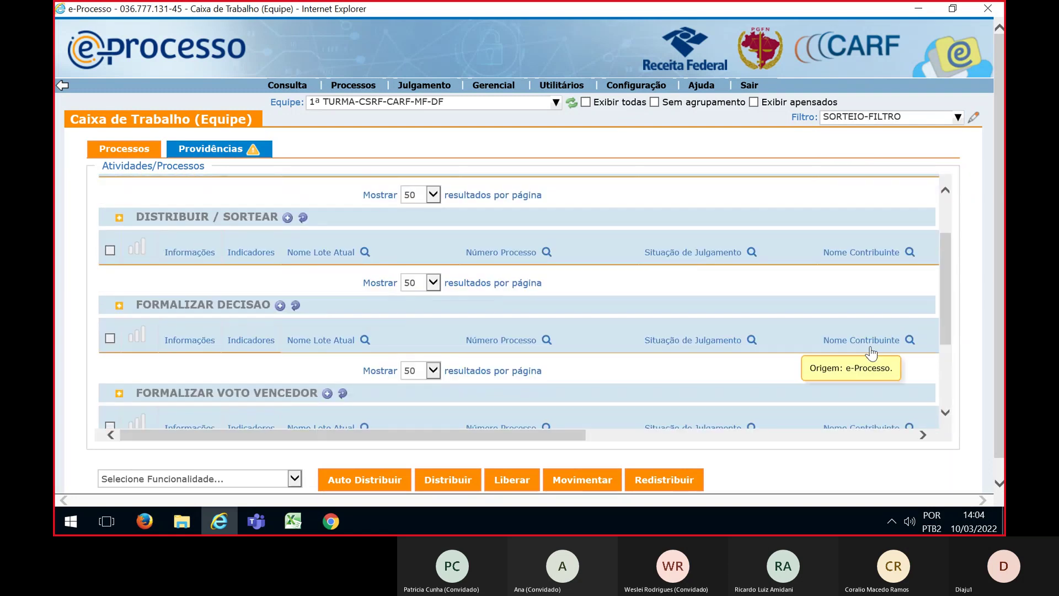
key(alt+Tab)
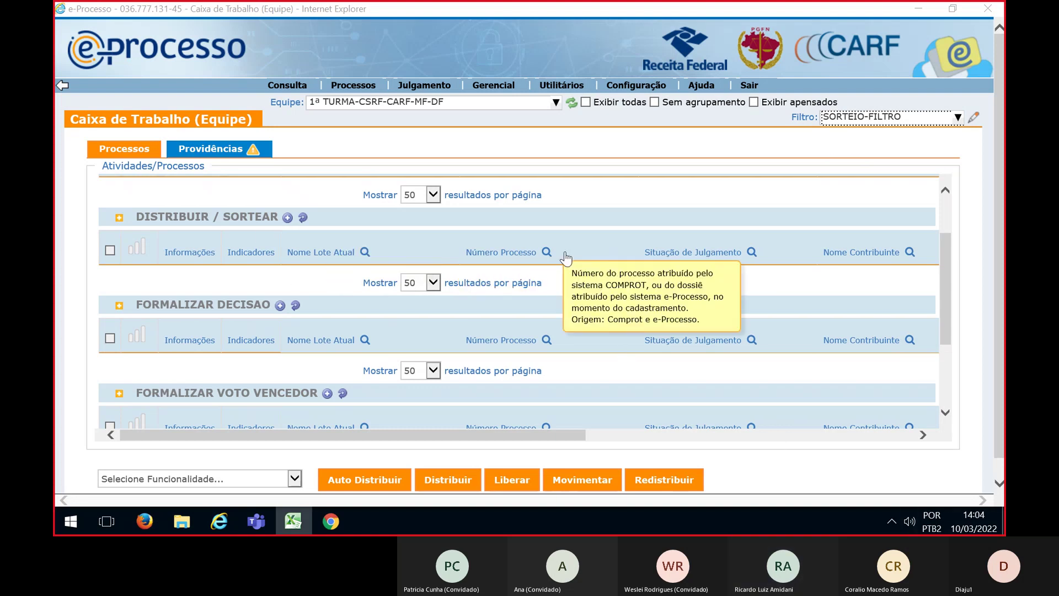
Filter the Distribuir / Sortear list to the pasted planned process numbers
click(547, 252)
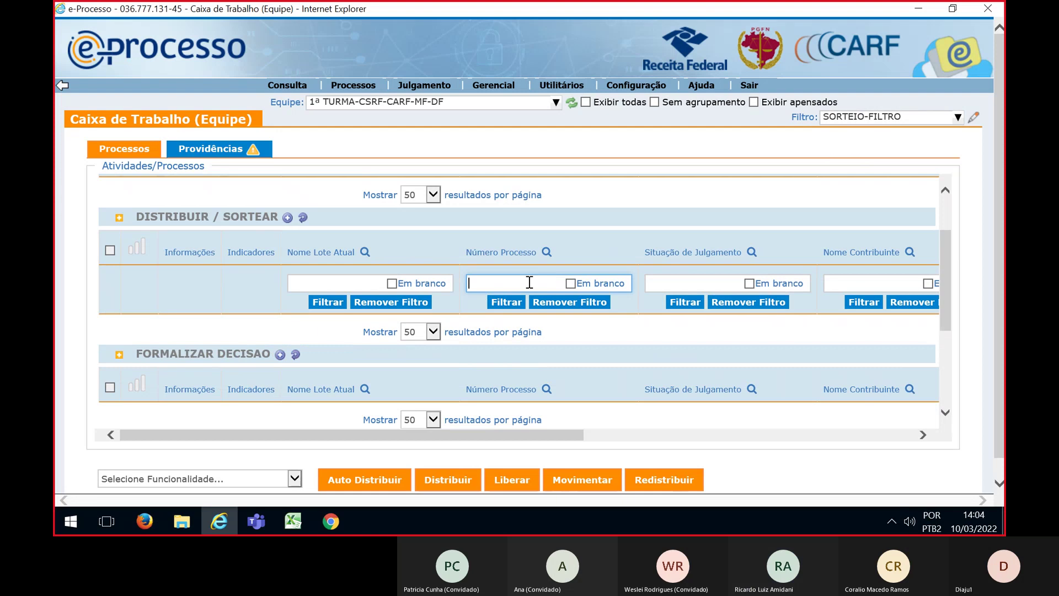
key(ctrl+v)
click(505, 302)
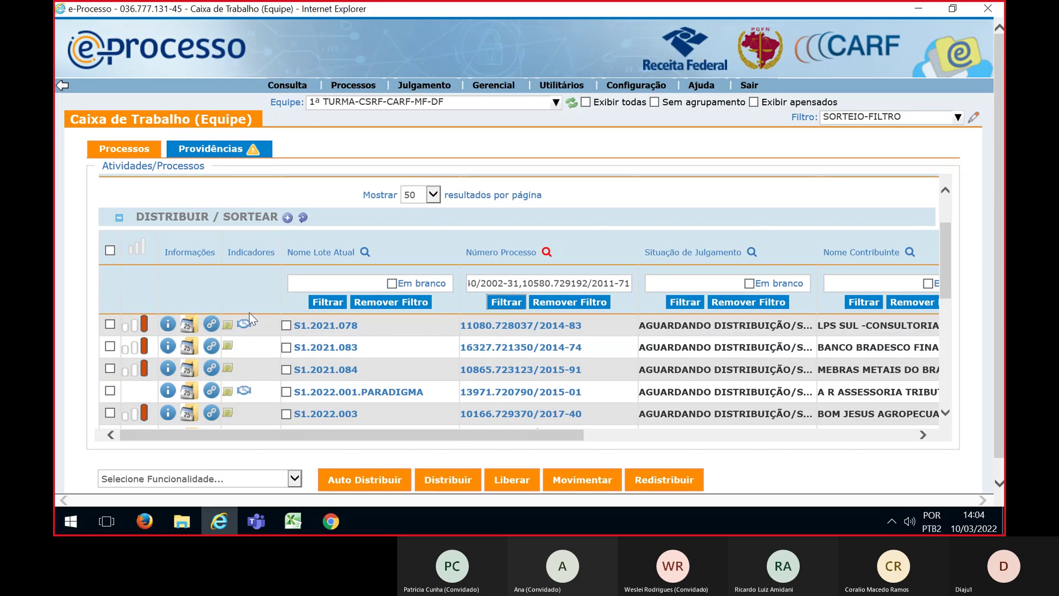
Select all seven filtered lots and open the Sorteio draw window for them
click(110, 250)
drag(947, 260, 943, 276)
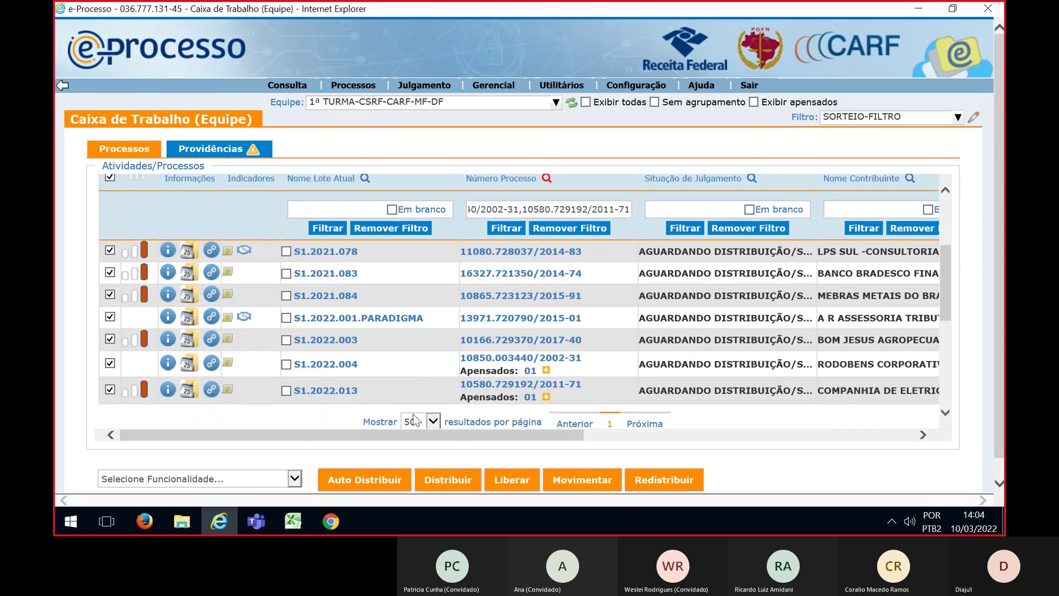
click(294, 478)
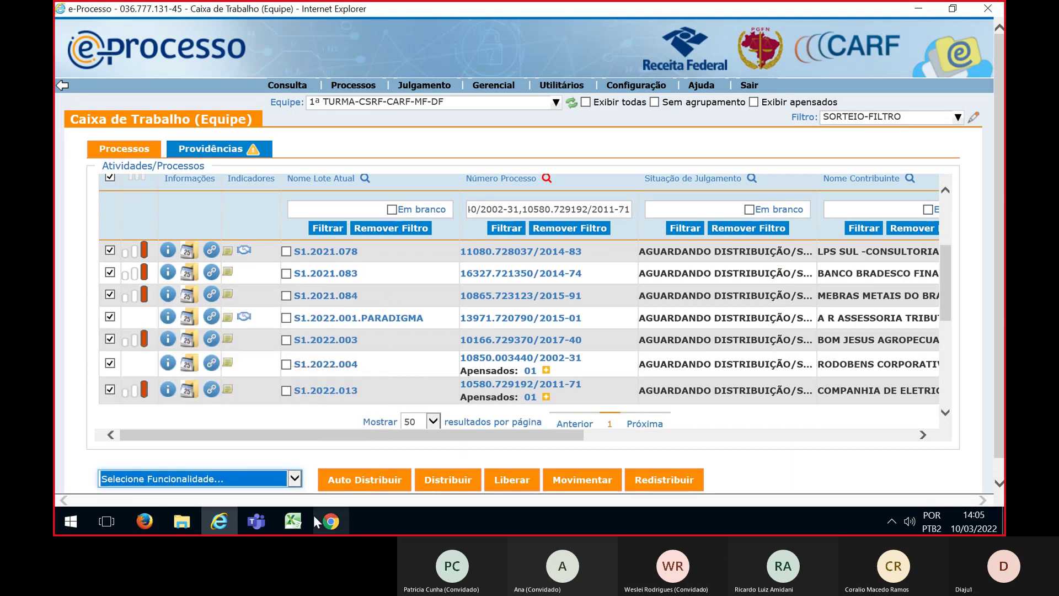
click(535, 252)
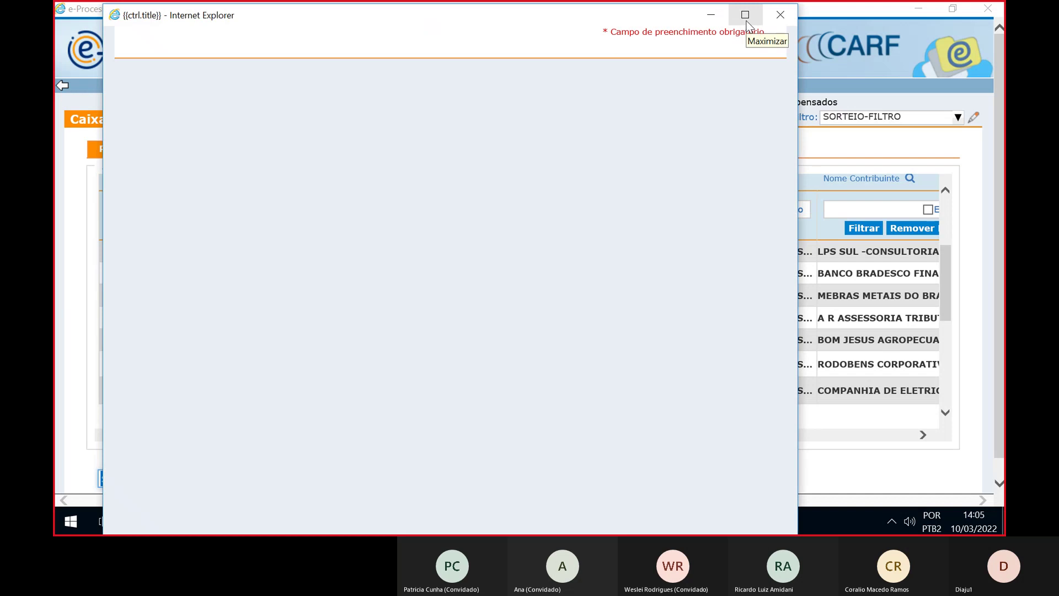
Set the draw to Distribuição / Movimentação and add one 1ª TURMA-CSRF Para Relatar councillor
click(747, 22)
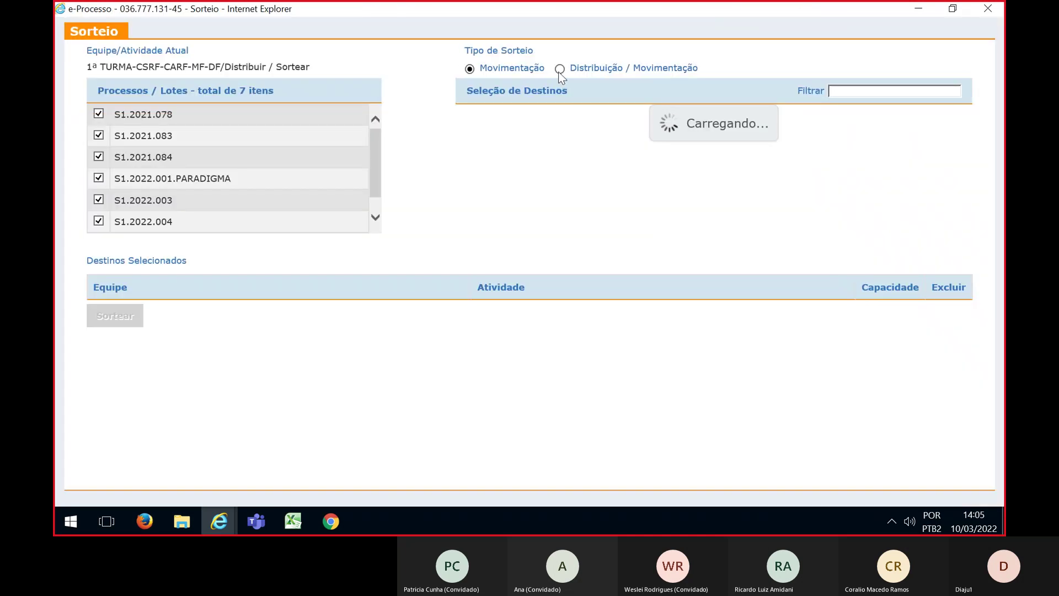
click(559, 69)
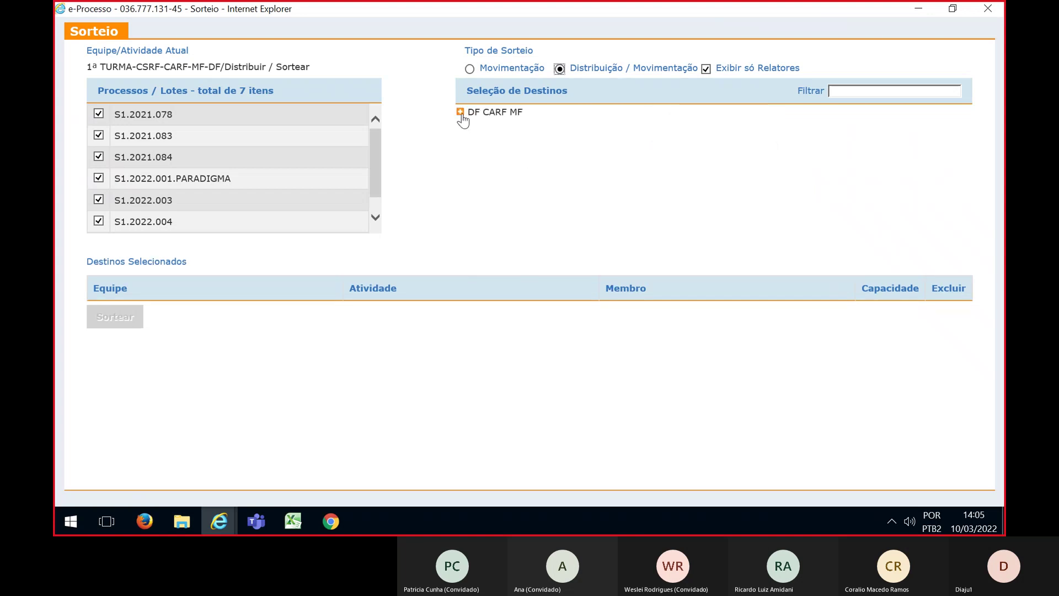
click(460, 113)
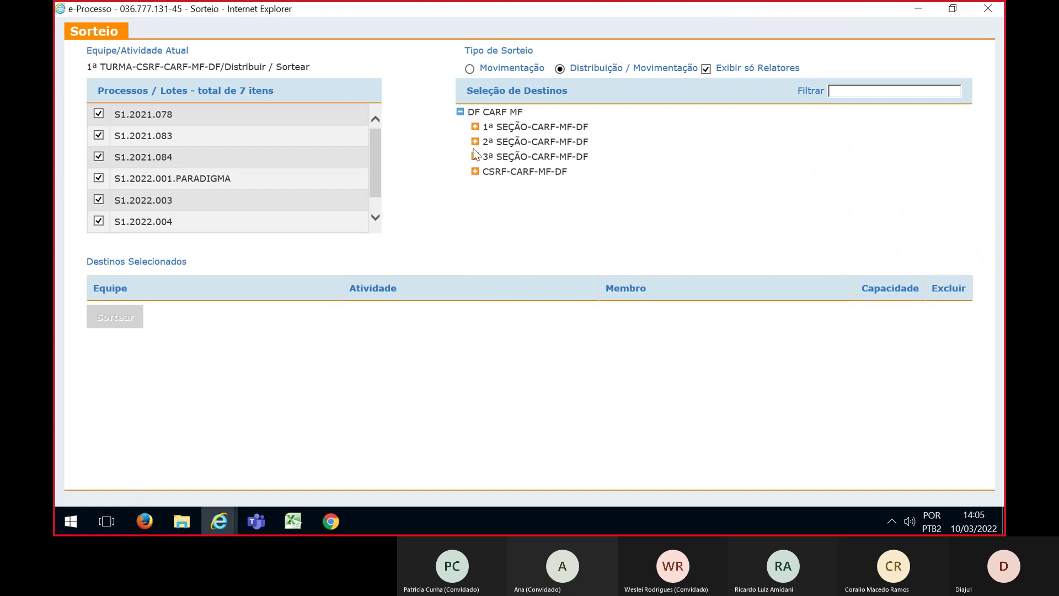
click(475, 172)
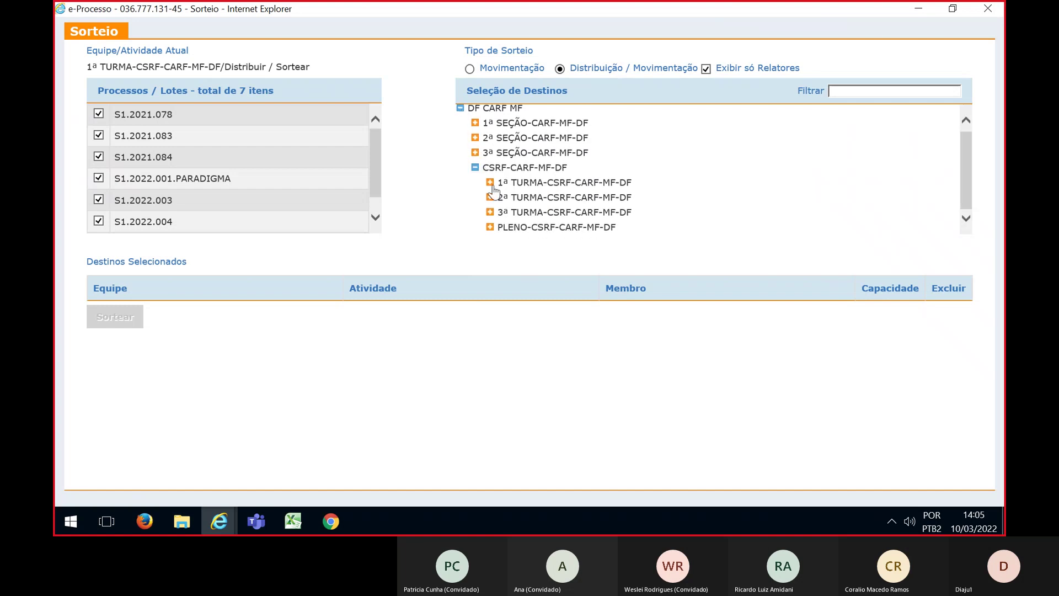
click(490, 182)
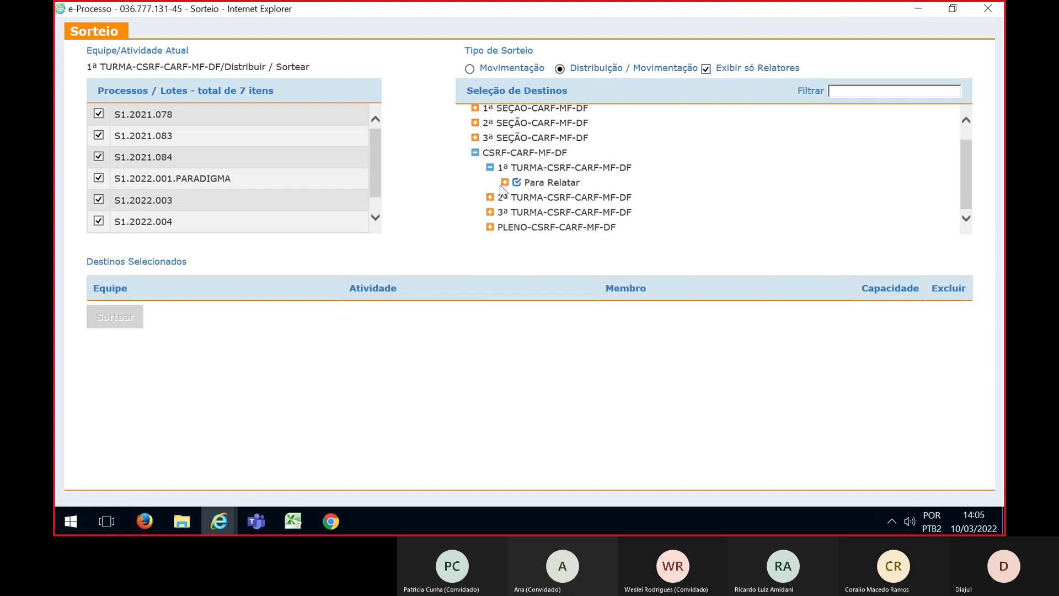
click(504, 183)
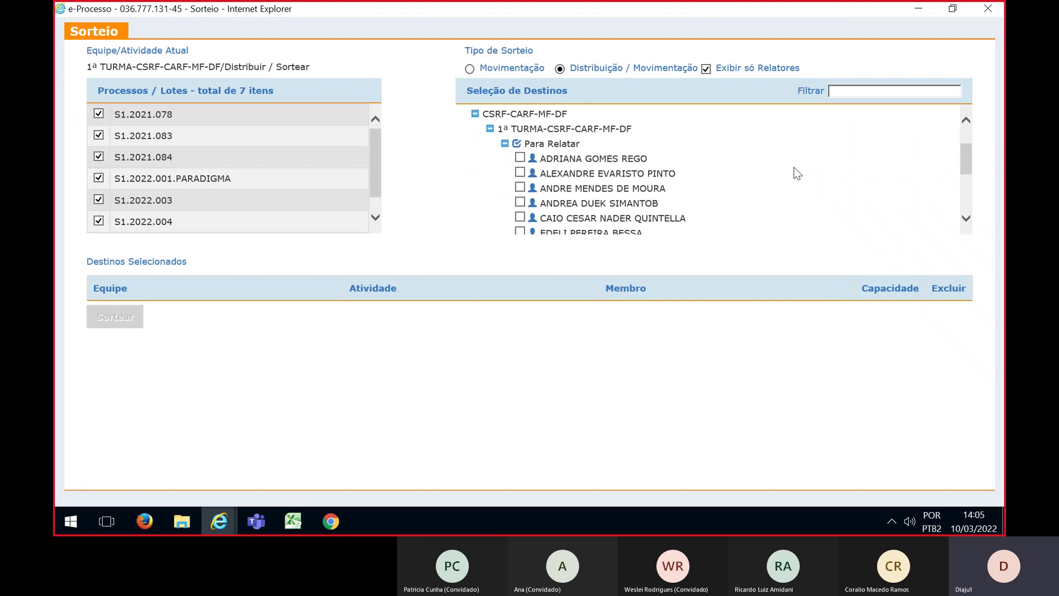
click(520, 173)
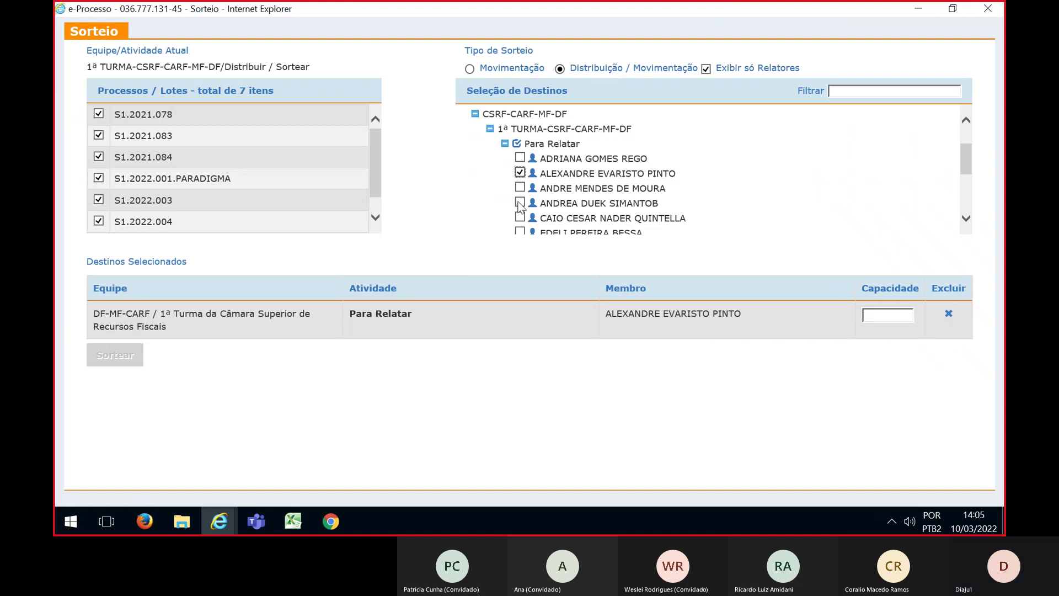
Add the remaining six planned Para Relatar councillors as draw destinations
click(520, 203)
scroll(703, 197, down, 2)
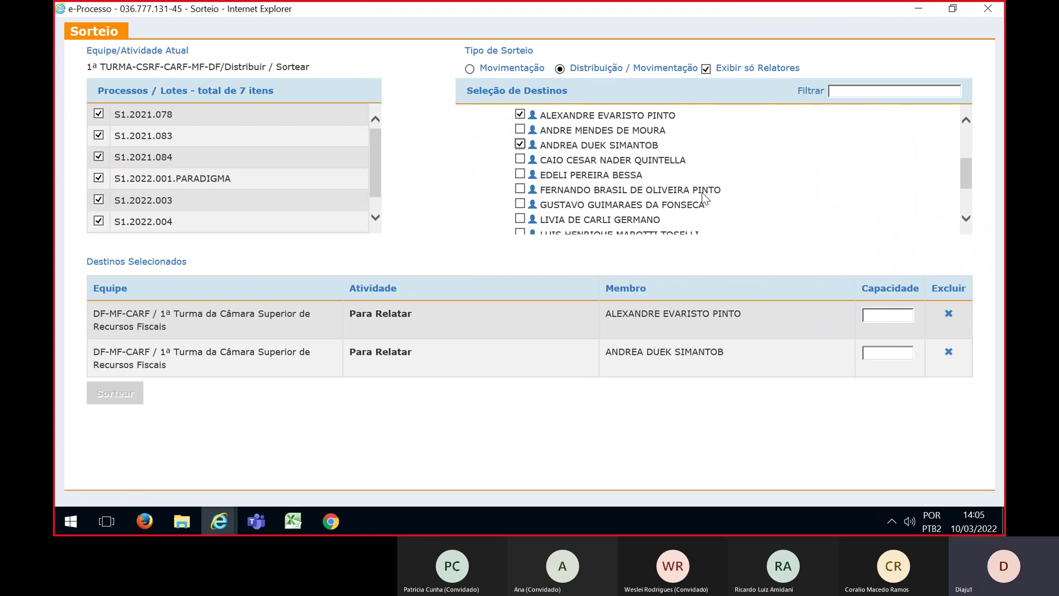
scroll(661, 190, down, 1)
click(519, 156)
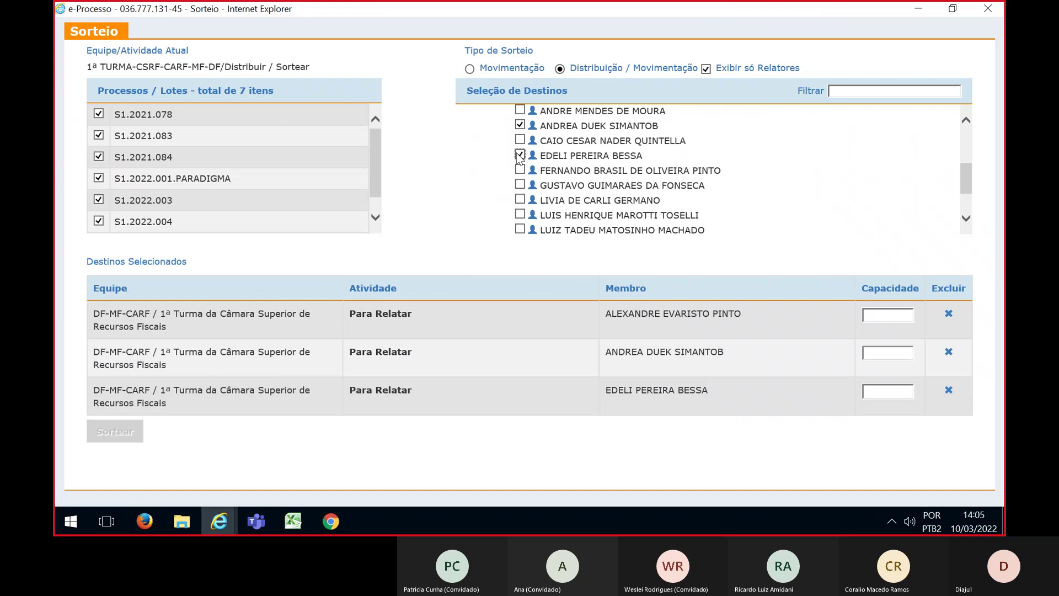
click(519, 170)
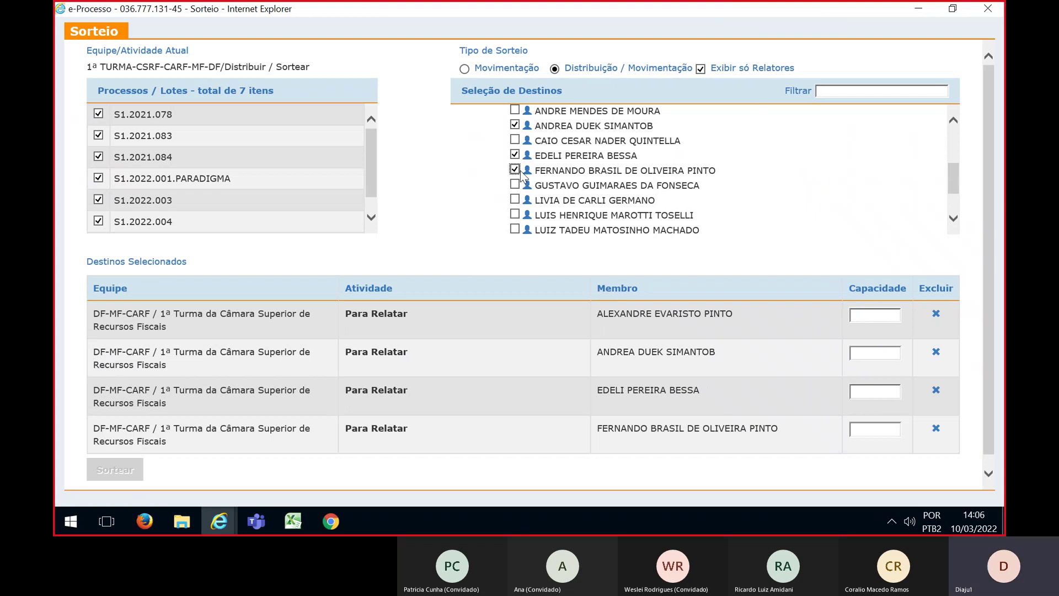
scroll(517, 180, down, 1)
click(514, 182)
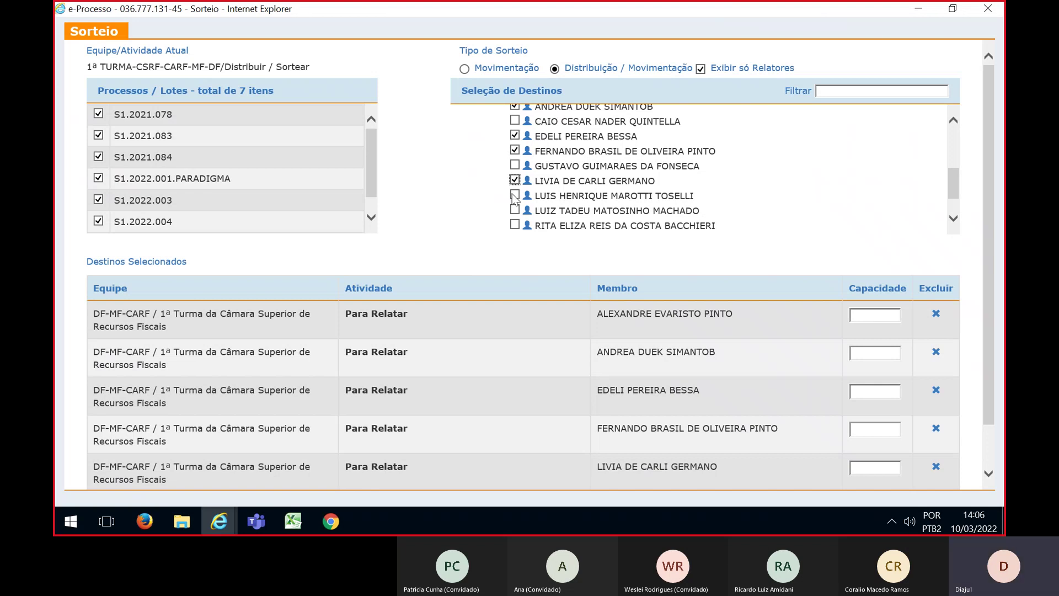
click(515, 196)
scroll(514, 199, down, 1)
click(514, 191)
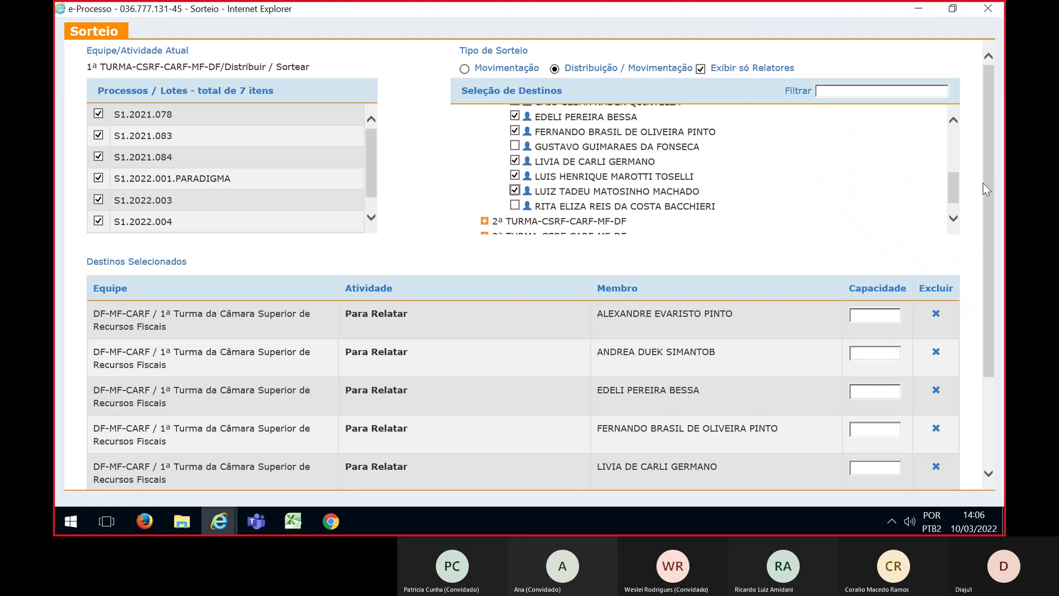
scroll(977, 246, down, 2)
Set Capacidade to 1 for each of the seven selected destinations
click(859, 209)
text(1)
click(863, 244)
text(1)
click(866, 283)
text(1)
click(868, 323)
text(1)
click(870, 360)
text(1)
click(867, 398)
text(1)
click(867, 435)
text(1)
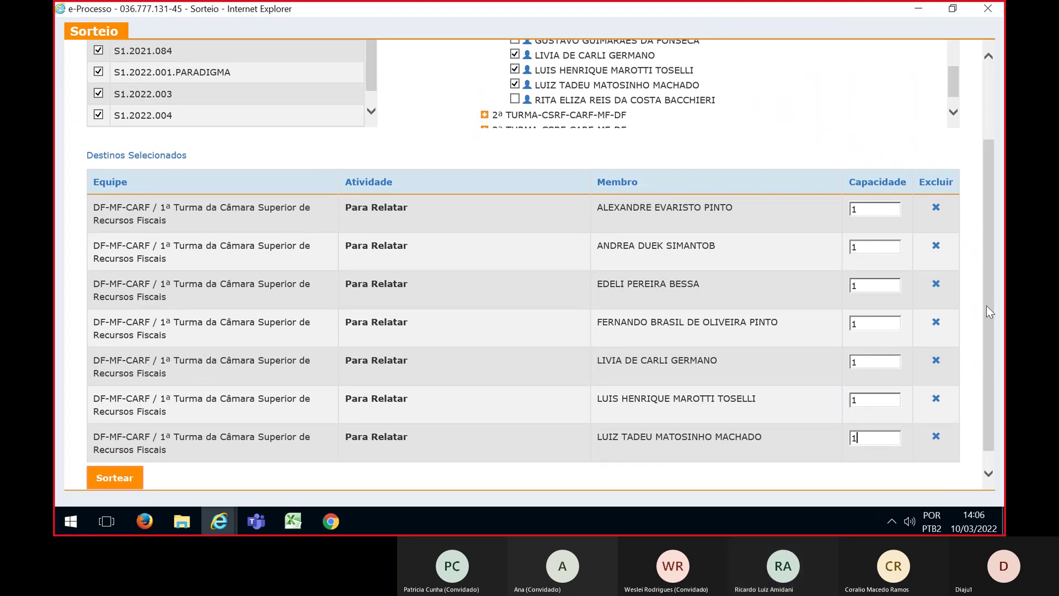
drag(986, 306, 987, 207)
Run Sortear to distribute the seven lots among the seven councillors
scroll(358, 152, down, 1)
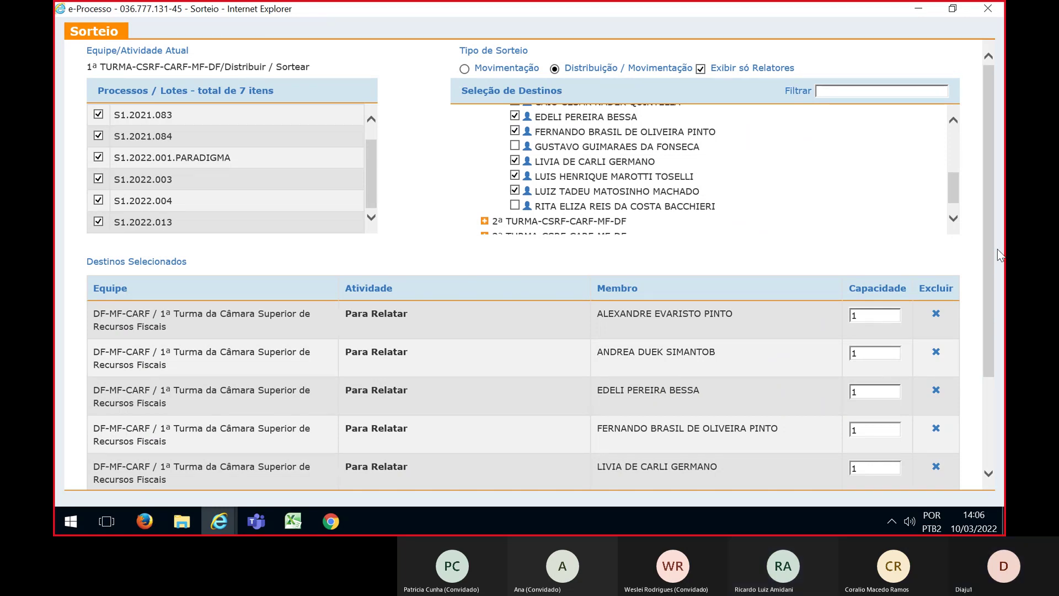
drag(988, 250, 990, 337)
click(121, 465)
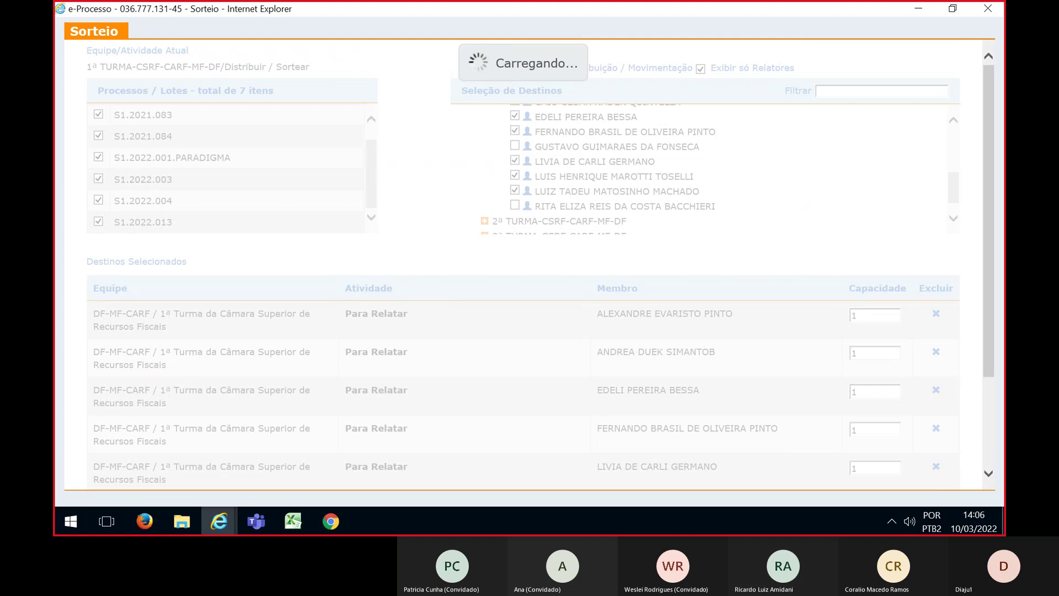
key(alt+Tab)
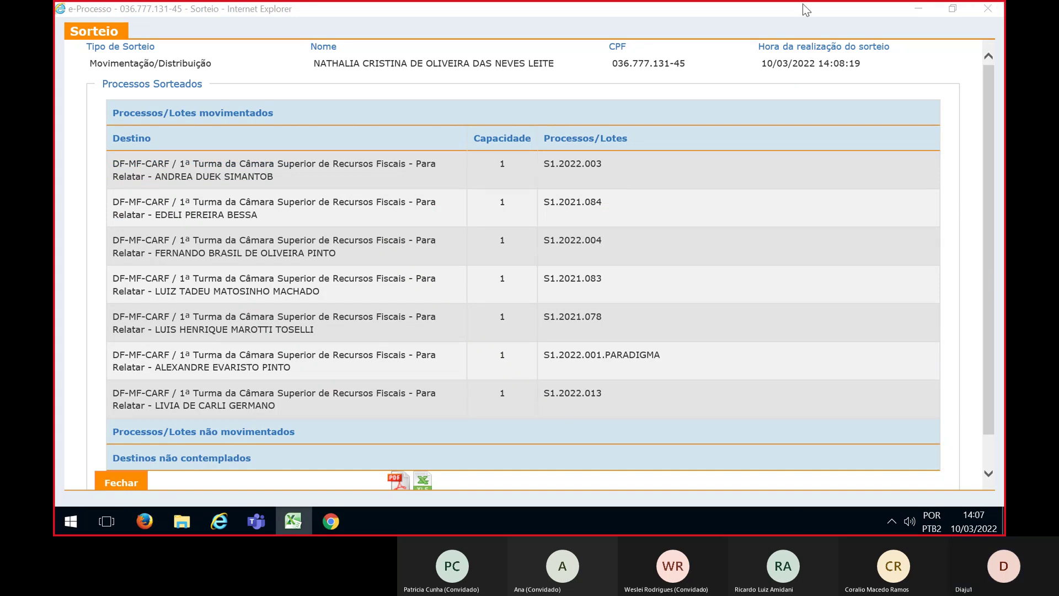
click(293, 521)
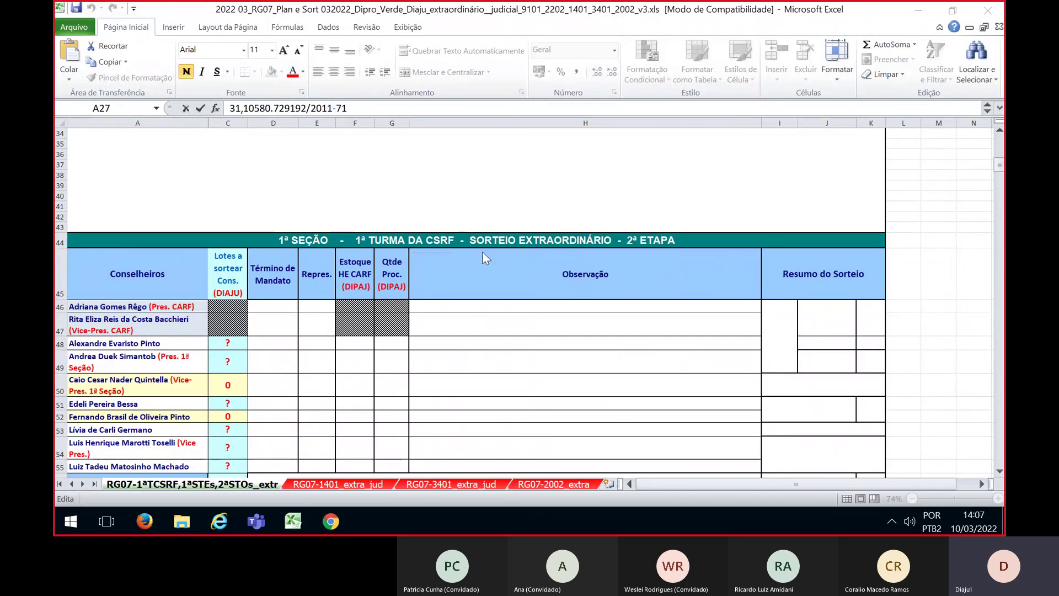
click(999, 471)
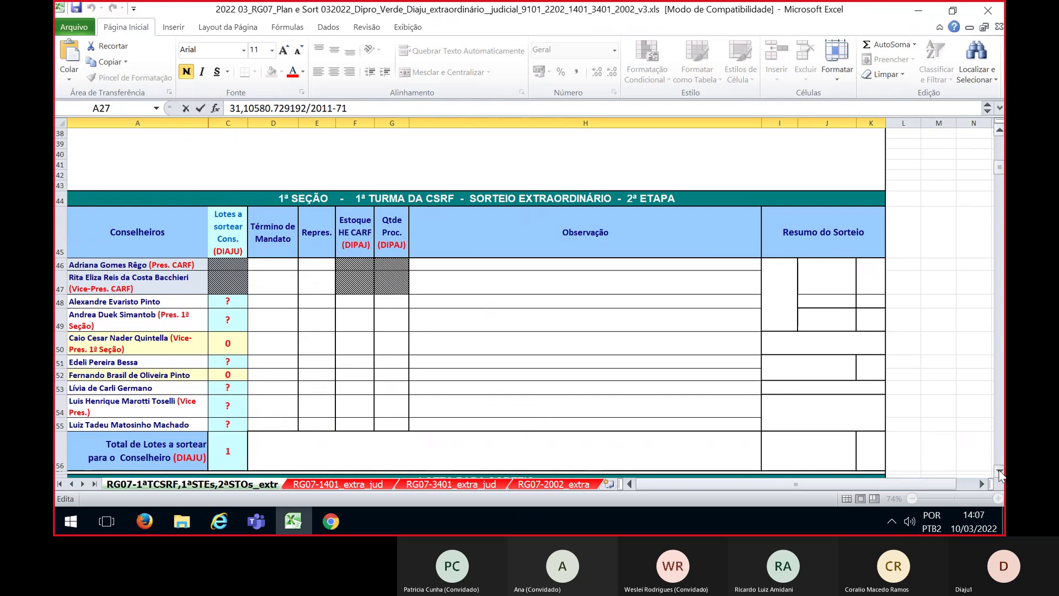
click(998, 471)
click(999, 472)
click(999, 471)
click(999, 471)
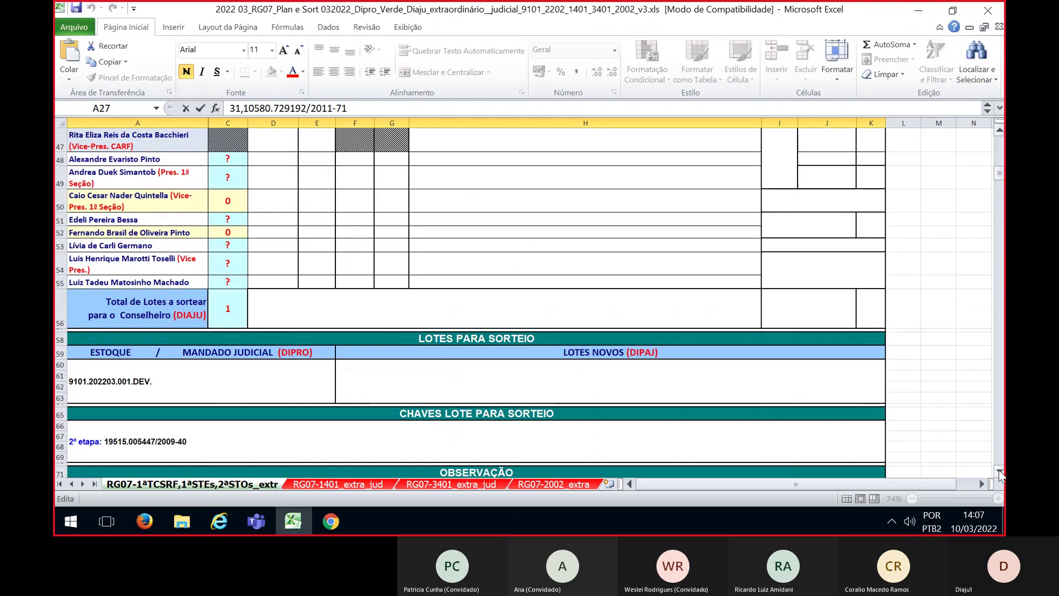
click(999, 472)
click(999, 472)
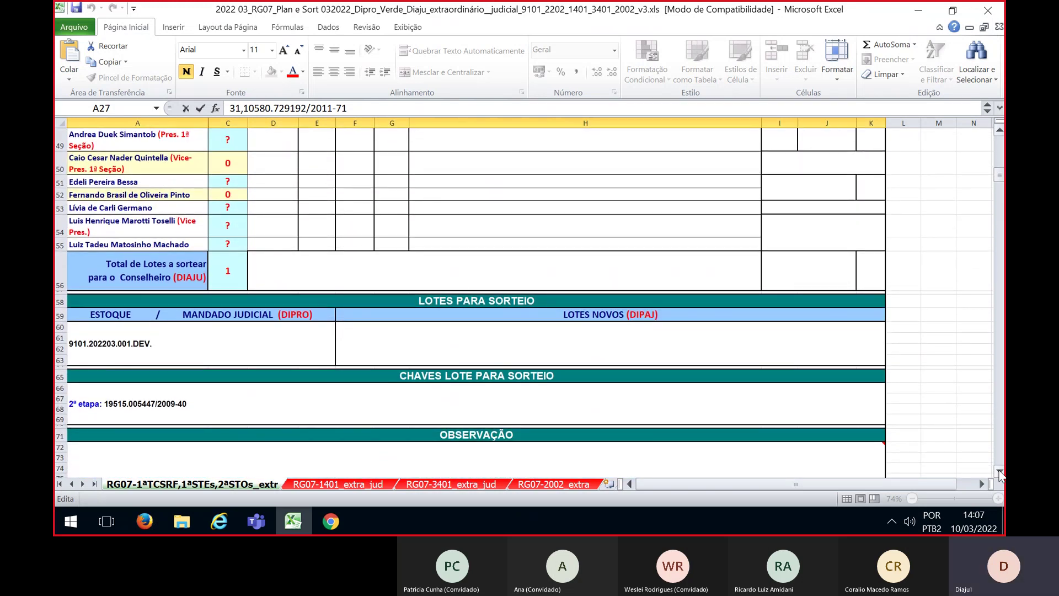
click(999, 471)
click(999, 472)
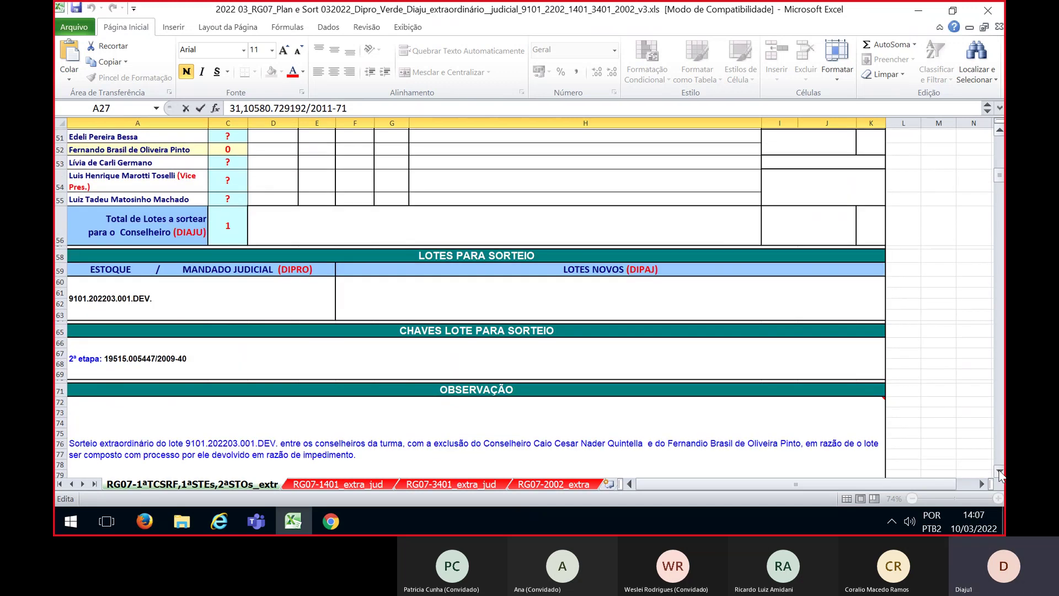
click(999, 472)
mouse_move(293, 458)
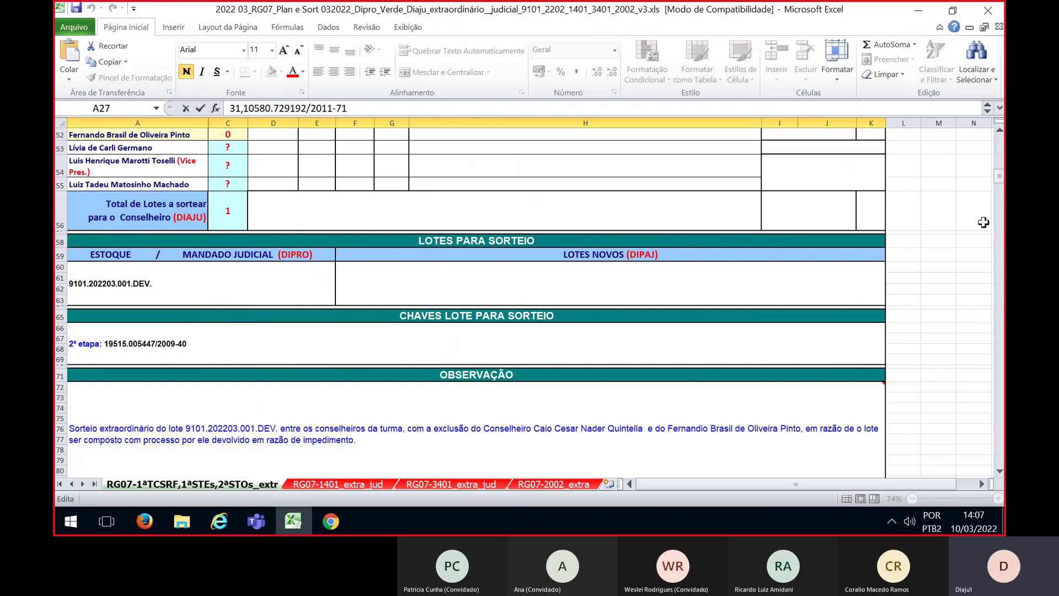
click(999, 132)
click(1000, 132)
click(1000, 132)
click(1000, 132)
click(1000, 131)
click(1000, 131)
click(1000, 131)
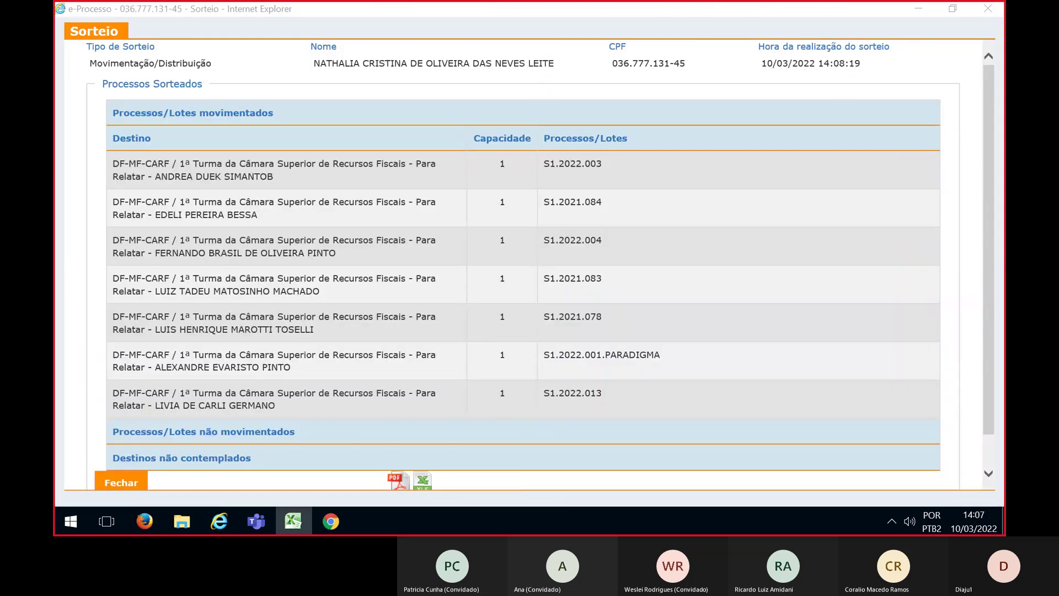
Close the draw results, dismiss the message, and clear the Número Processo filter
click(127, 483)
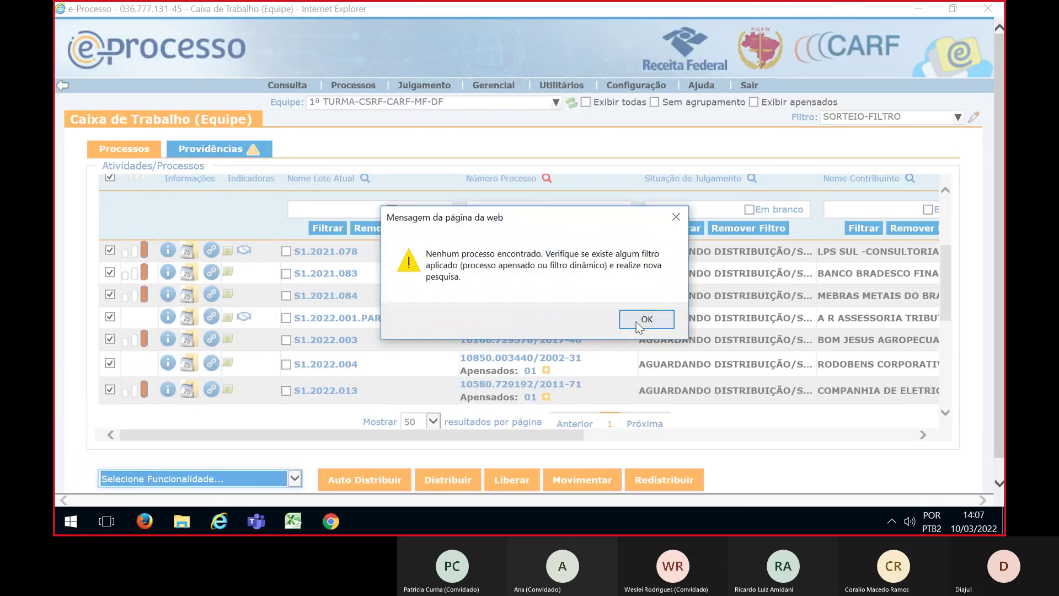
click(646, 319)
triple_click(557, 208)
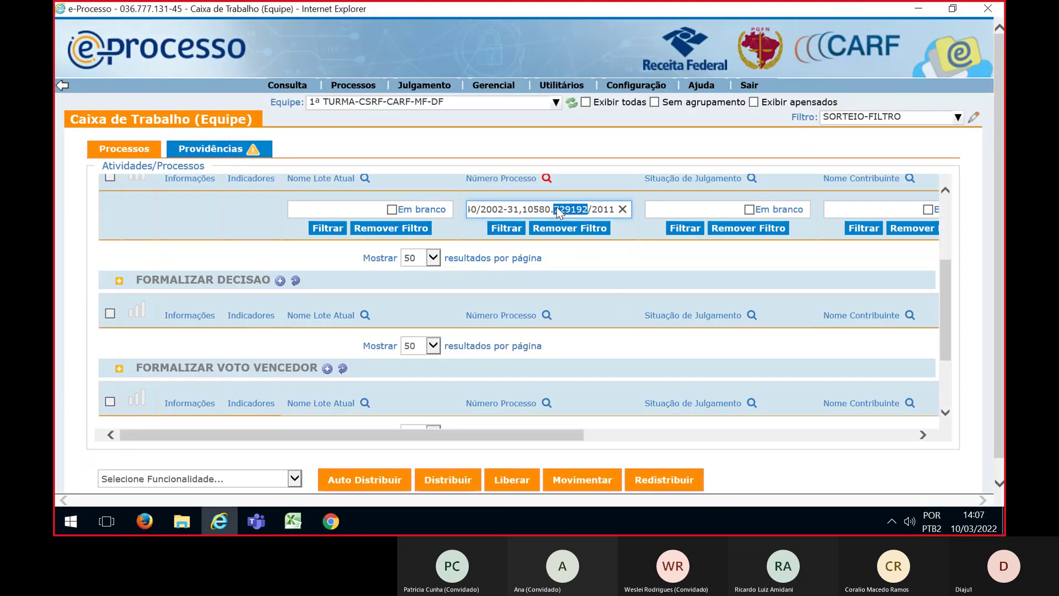
key(ctrl+x)
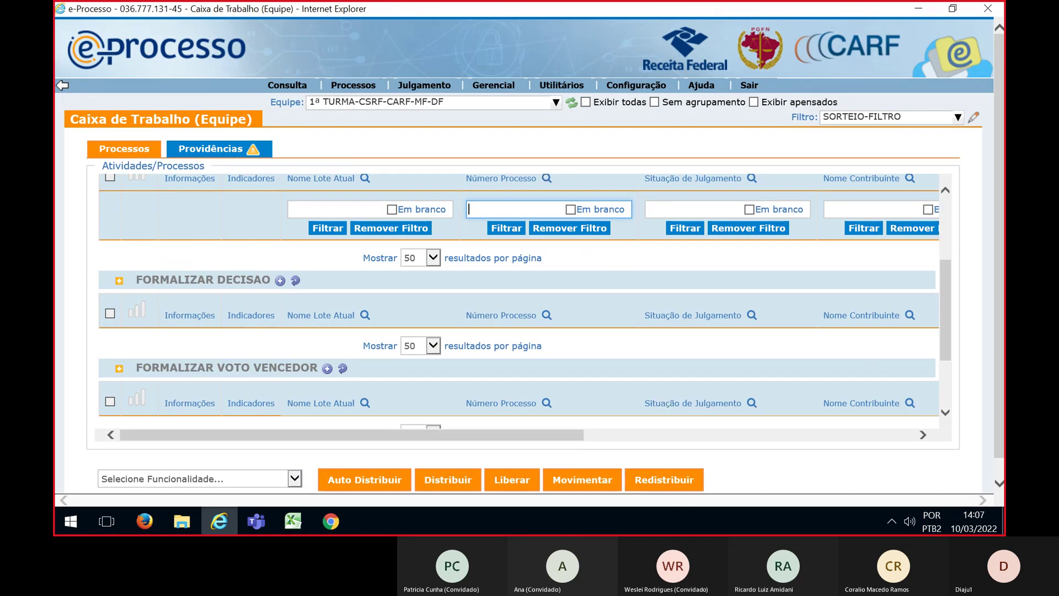
key(alt+Tab)
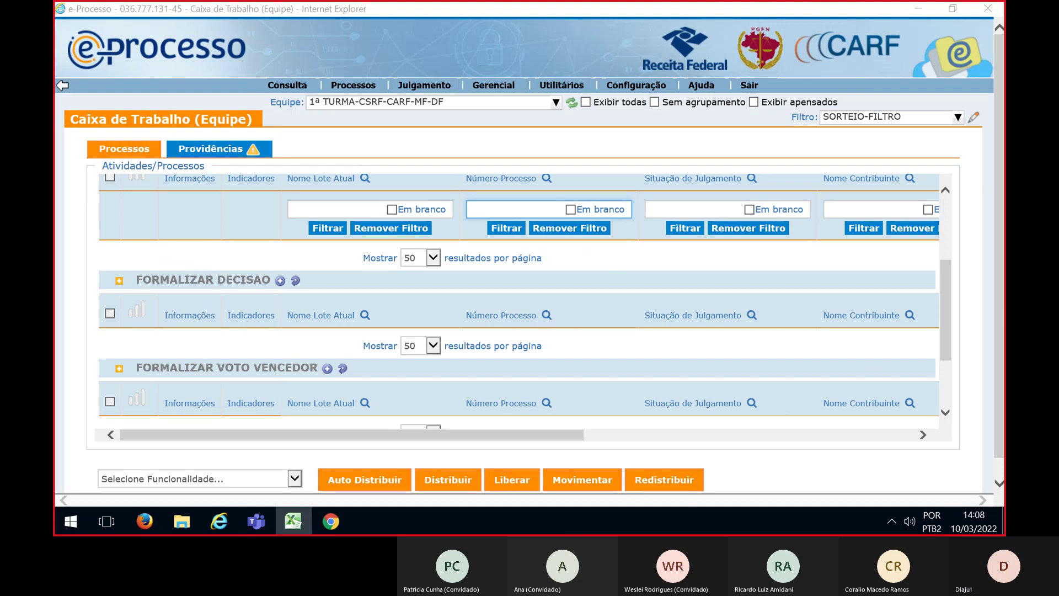
click(516, 214)
key(ctrl+v)
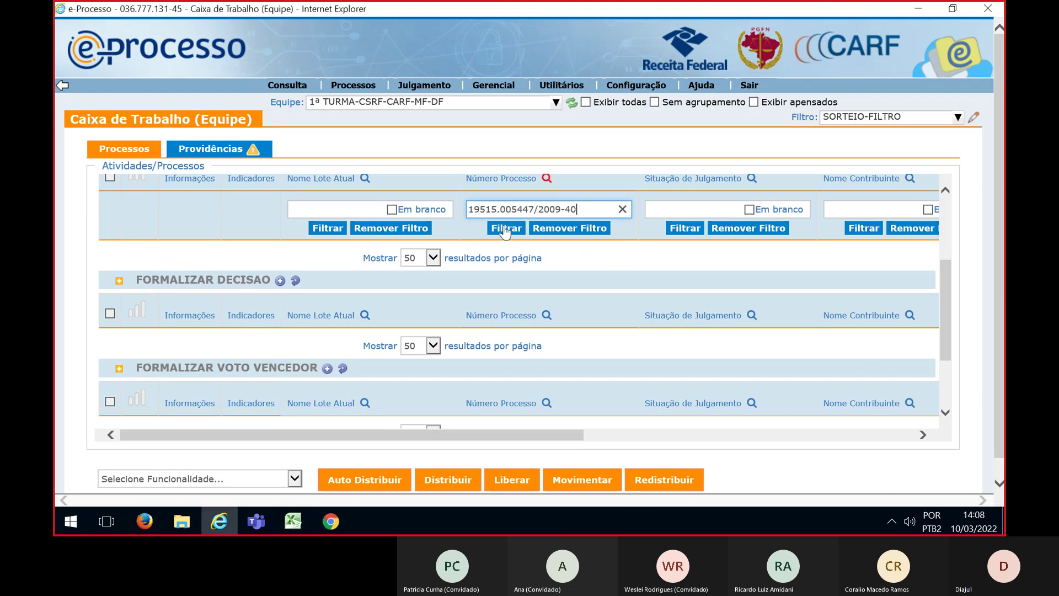
click(505, 229)
Tick lot 9101.202203.001.DEV. and choose the Sortear function for it
click(285, 252)
click(294, 478)
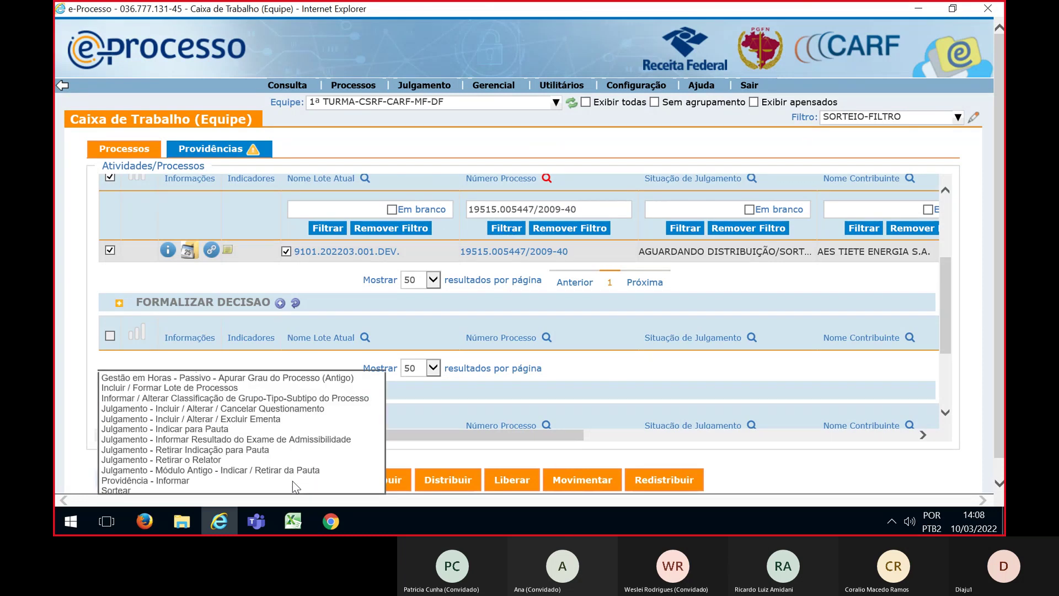
click(117, 490)
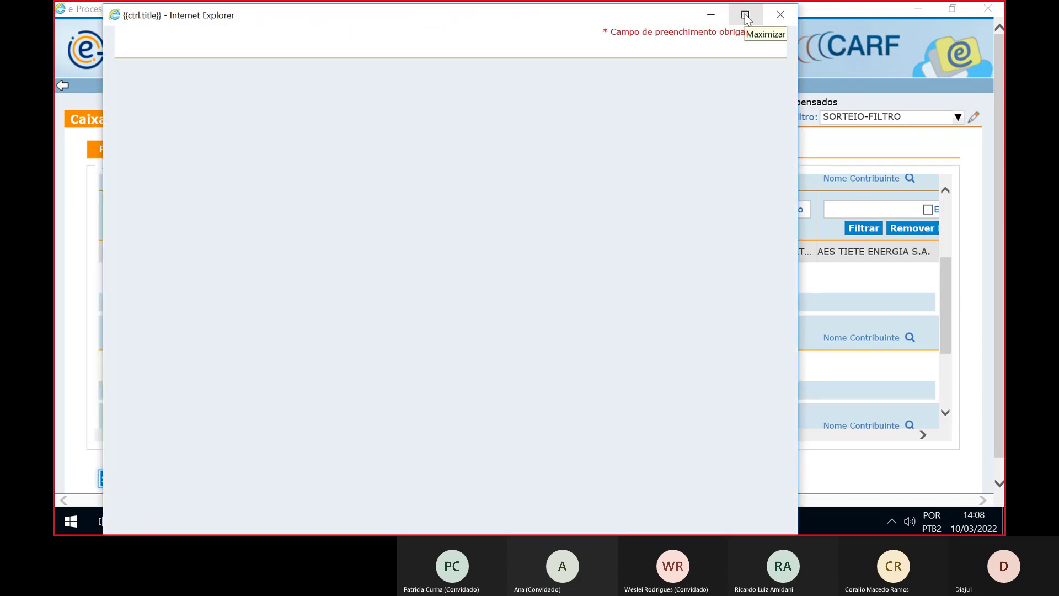
Set the lot's draw to Distribuição / Movimentação and list 1ª TURMA Para Relatar members
click(745, 15)
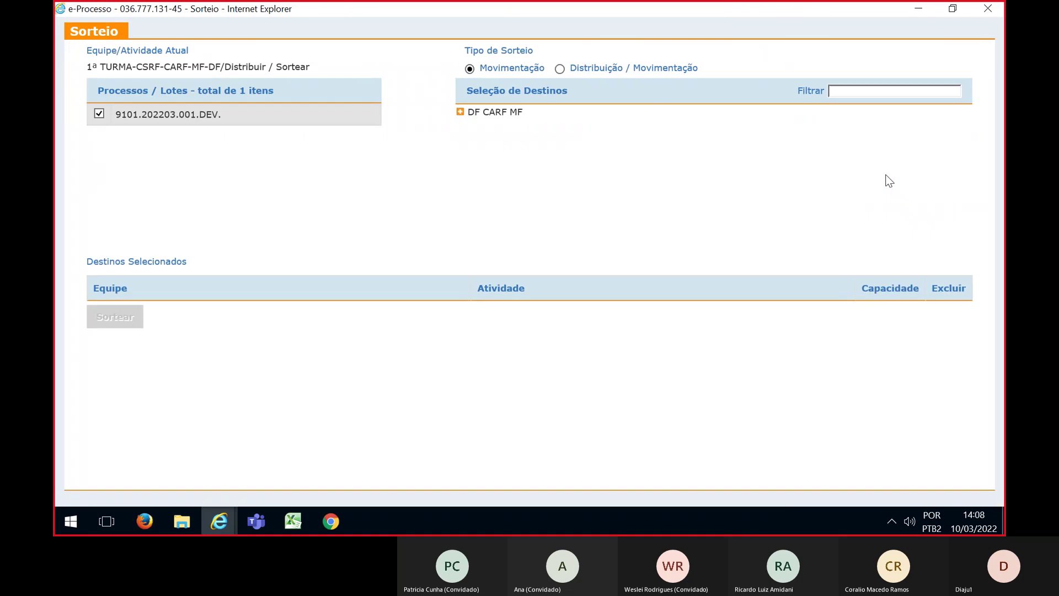
click(559, 71)
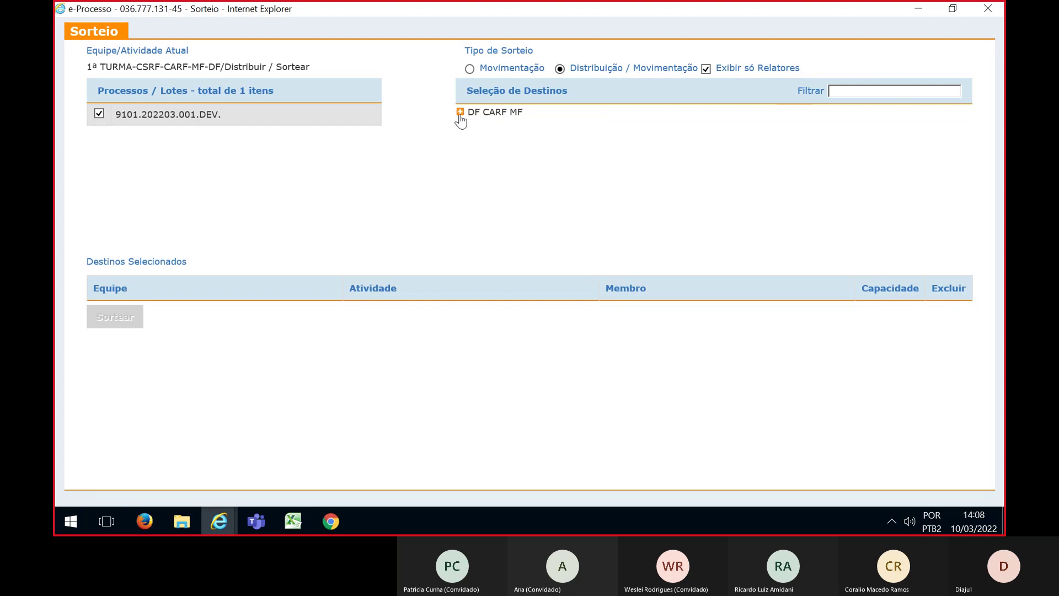
click(460, 112)
click(475, 171)
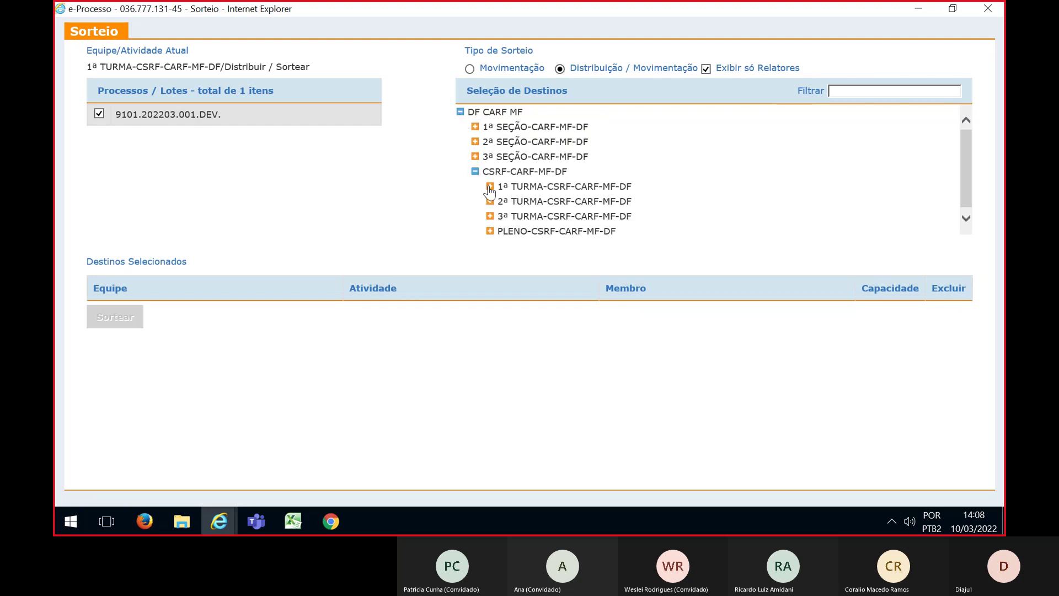
click(490, 187)
click(515, 182)
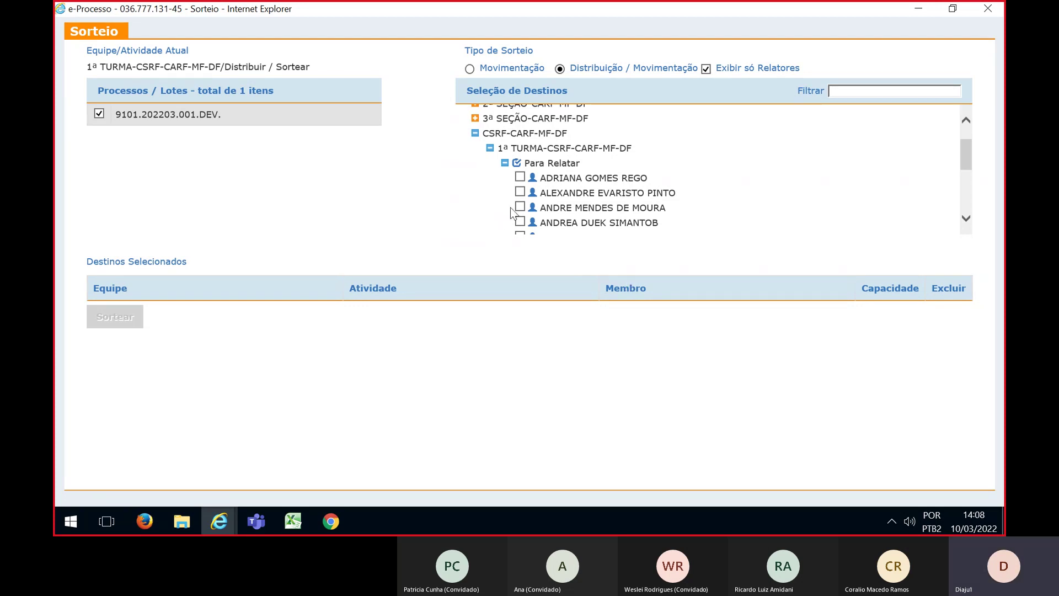
Add six 1ª Turma Para Relatar councillors as destinations for lot 9101.202203.001.DEV
click(520, 193)
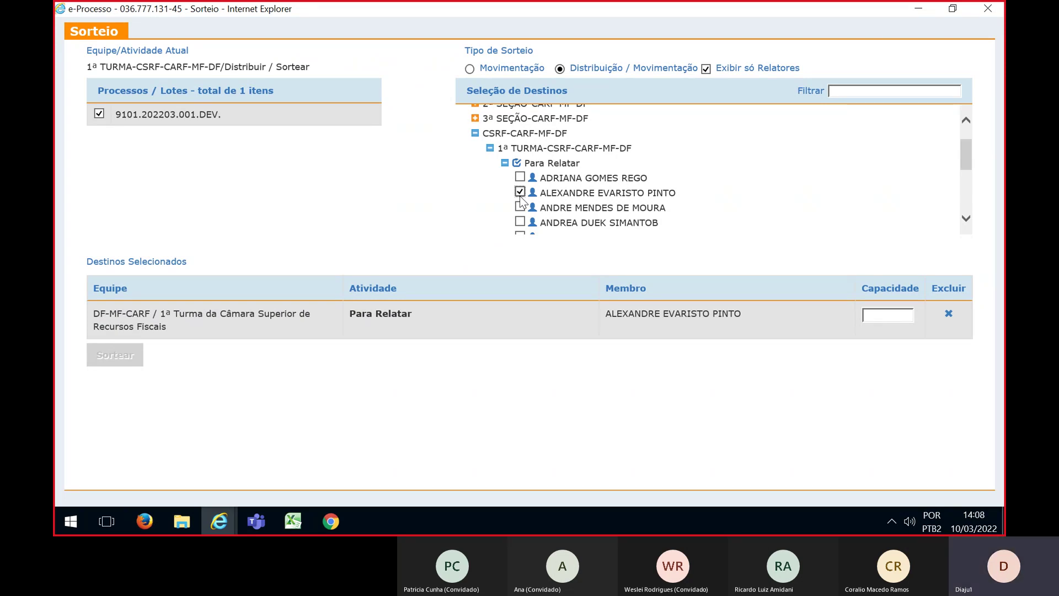
click(520, 222)
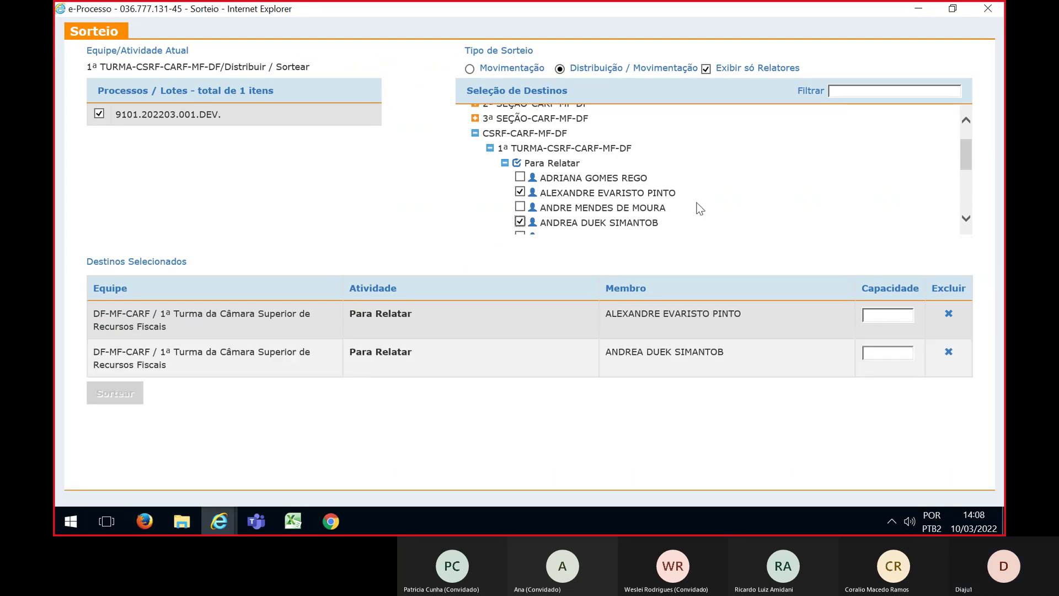
scroll(699, 209, down, 1)
scroll(699, 208, down, 1)
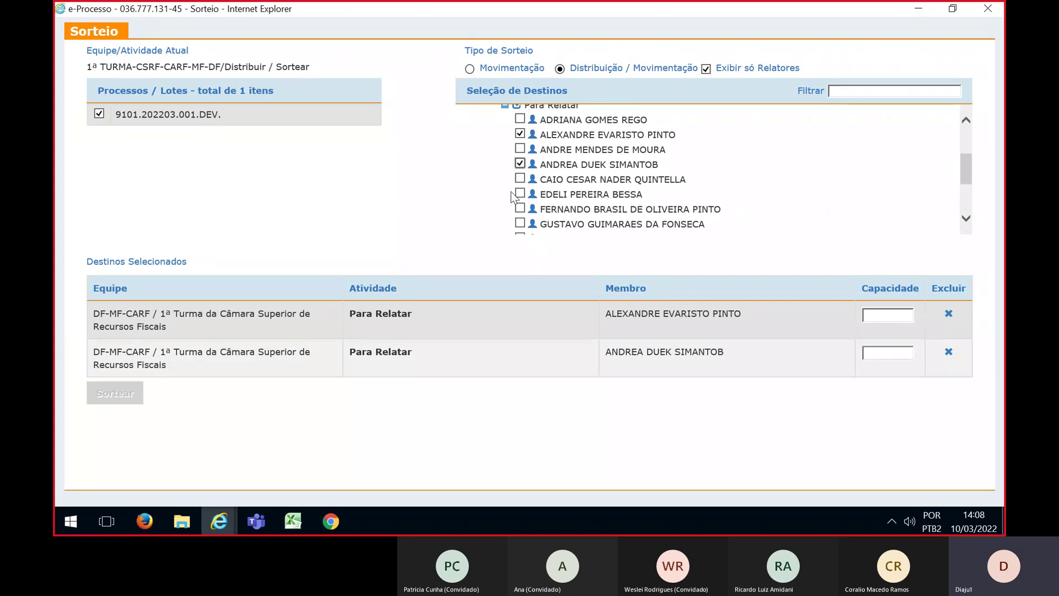
click(519, 194)
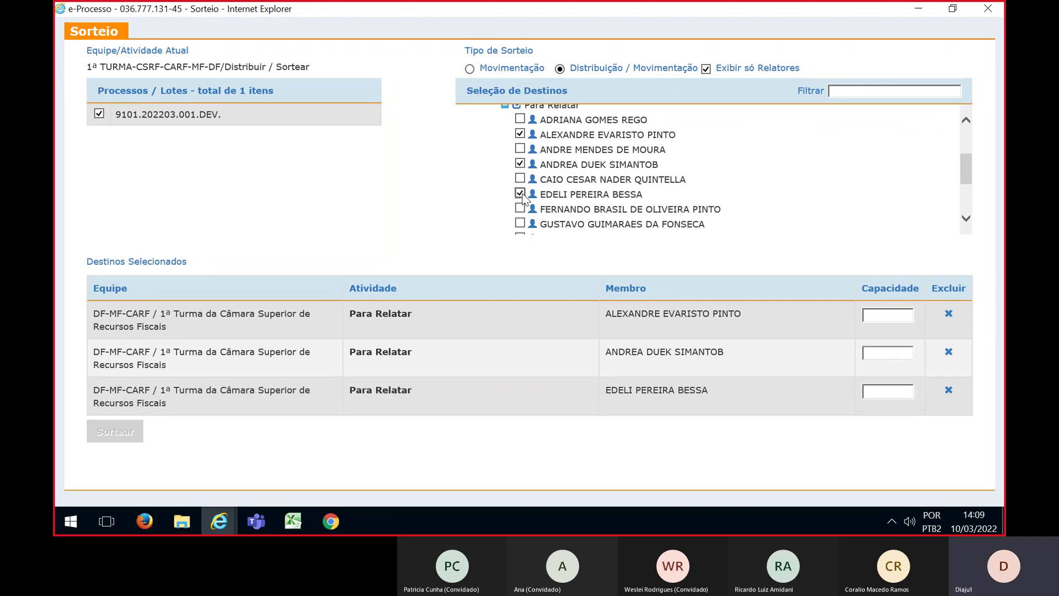
scroll(523, 198, down, 1)
click(520, 219)
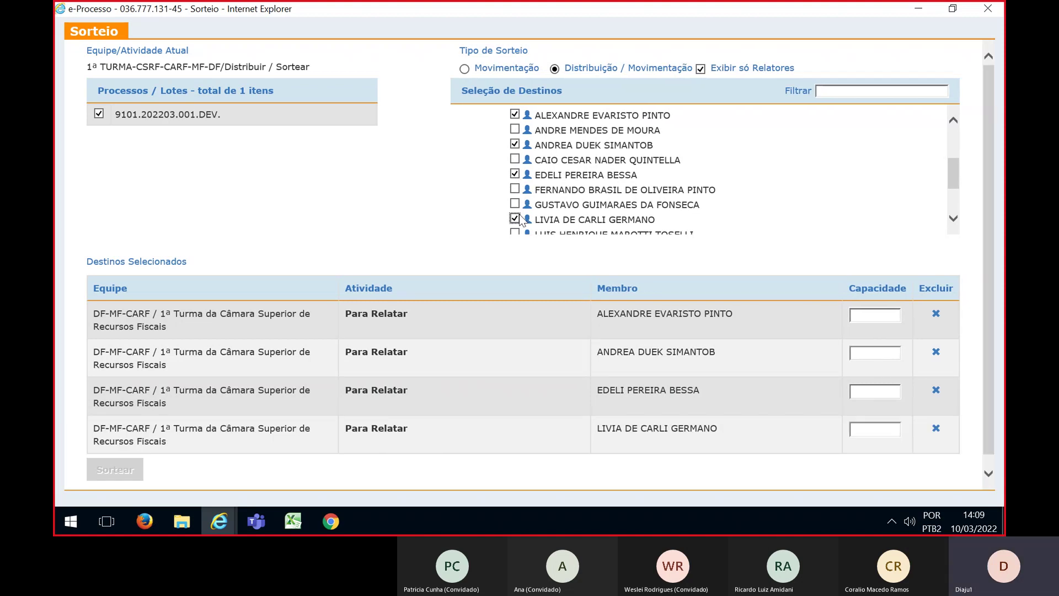
scroll(521, 219, down, 1)
click(516, 215)
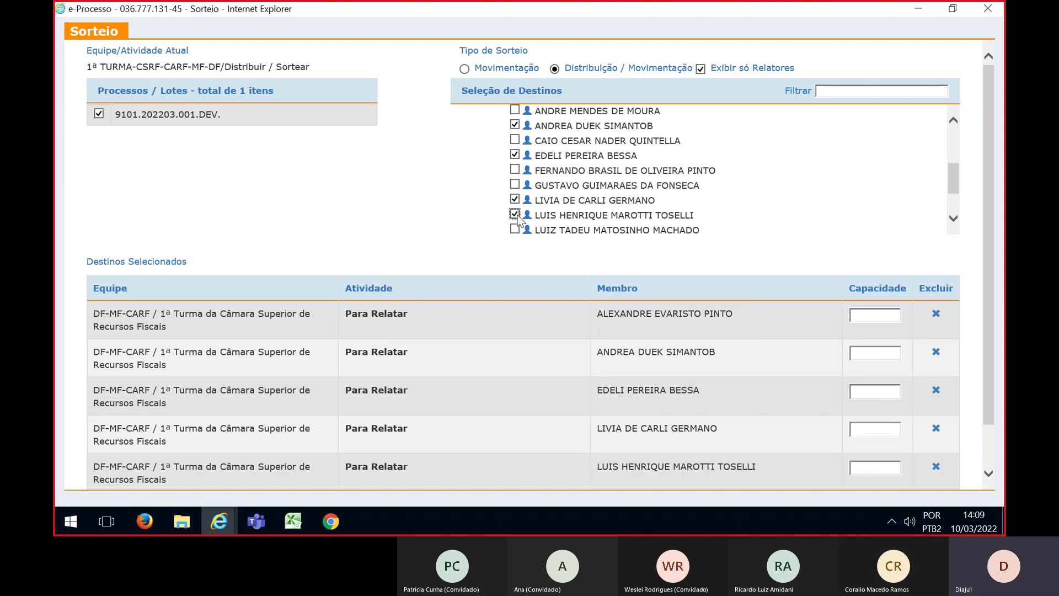
scroll(518, 219, down, 1)
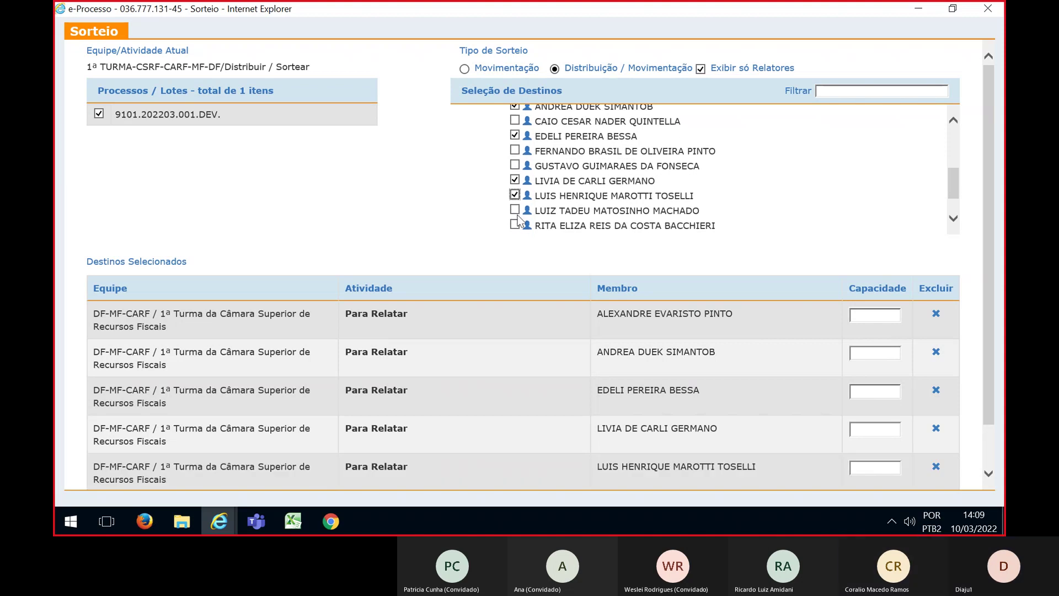
click(515, 211)
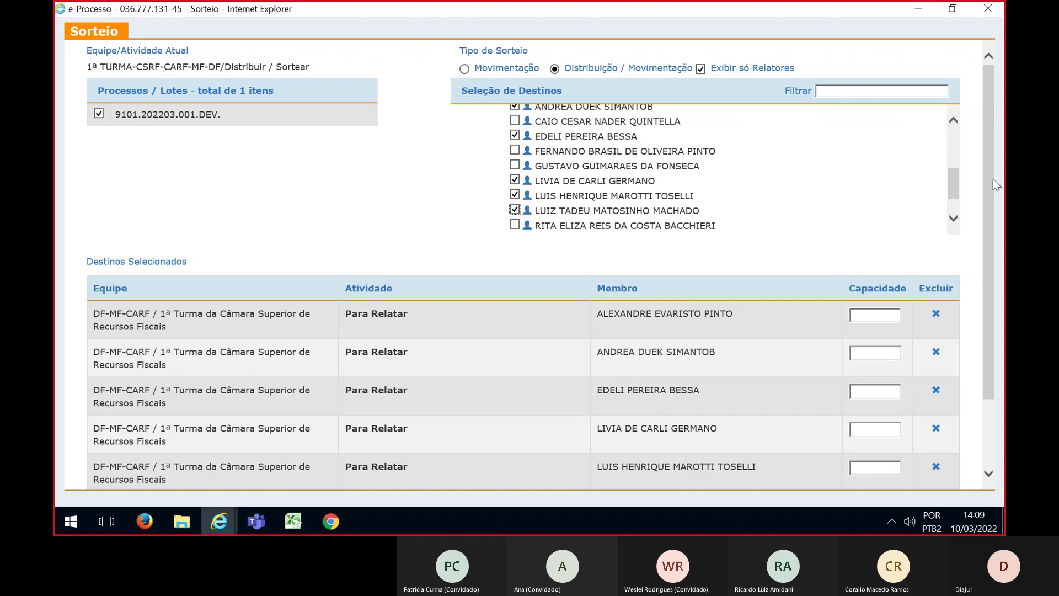
scroll(991, 183, down, 1)
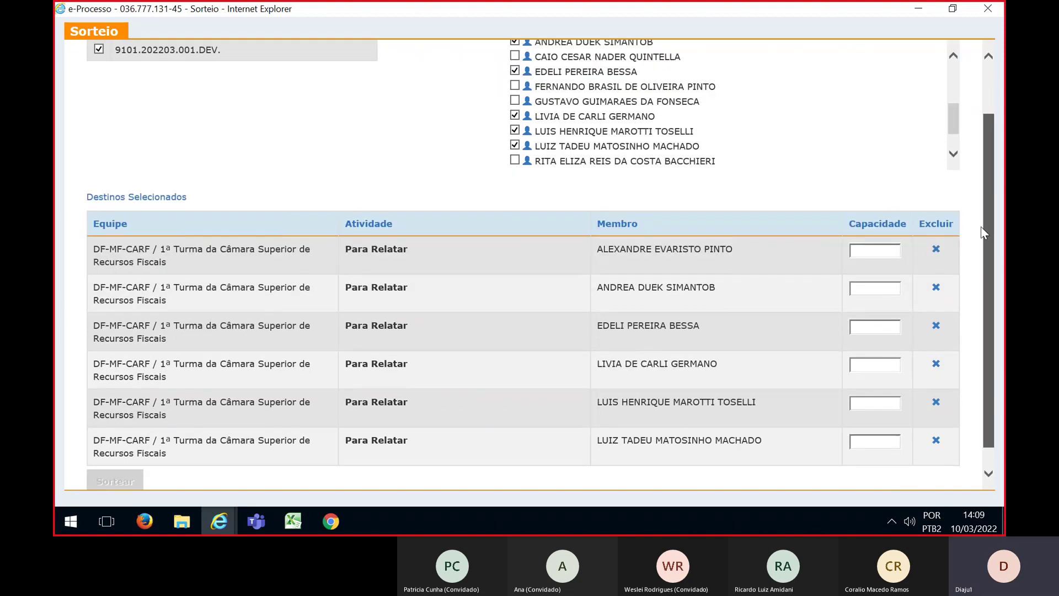
Enter capacity 1 for each of the six selected councillors
text(1)
click(876, 287)
text(1)
click(869, 325)
text(1)
click(873, 364)
text(1)
click(876, 403)
text(1)
click(872, 439)
text(1)
Run the draw for lot 9101.202203.001.DEV. and confirm it with Sim
drag(986, 326, 984, 233)
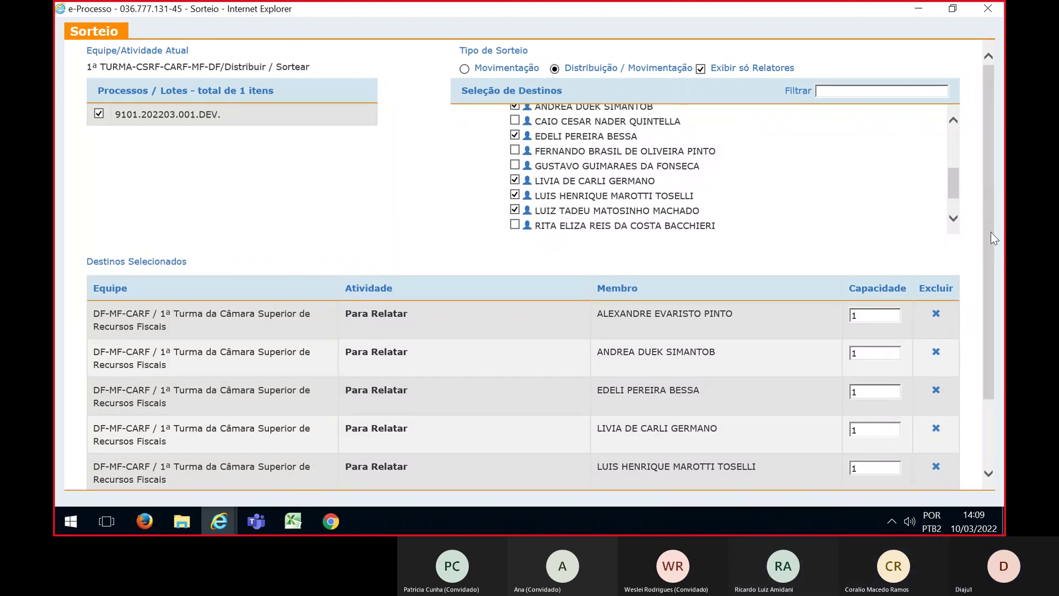
mouse_move(991, 232)
mouse_down()
mouse_move(997, 318)
mouse_move(997, 221)
mouse_up()
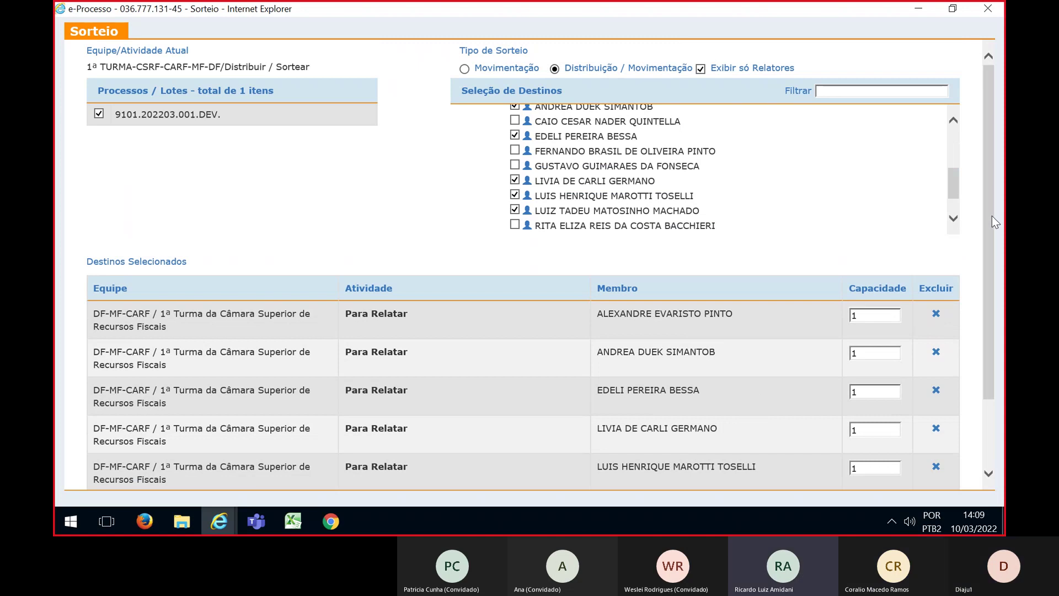
drag(991, 216, 991, 281)
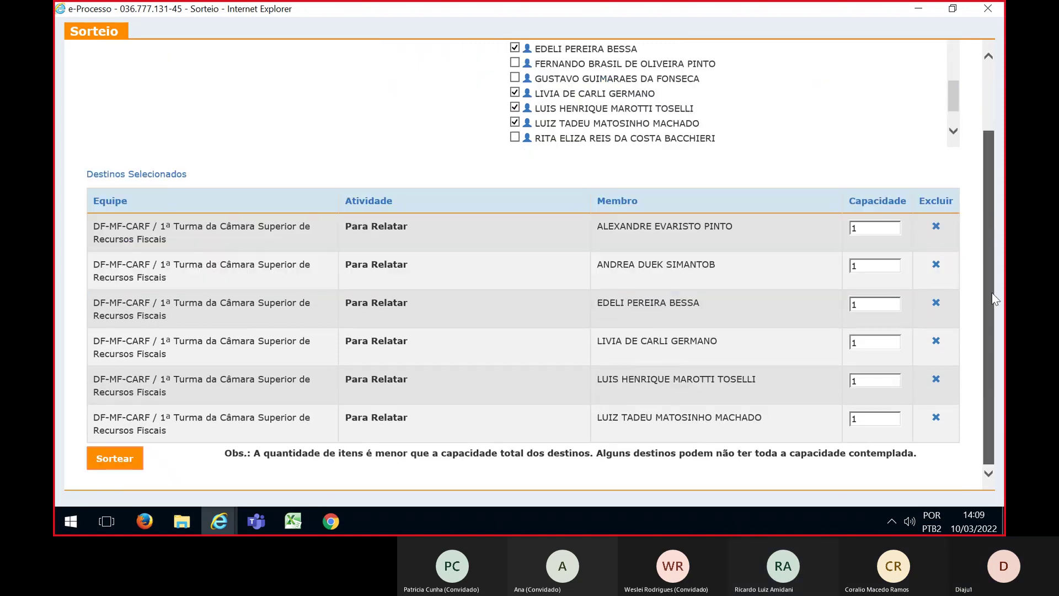
click(115, 457)
click(335, 175)
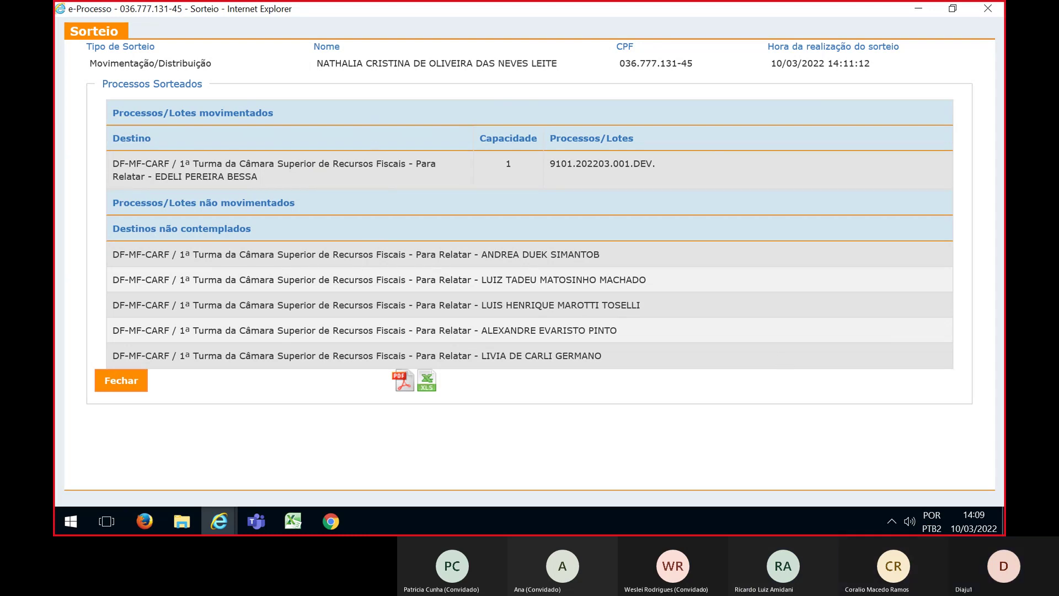
key(alt+Tab)
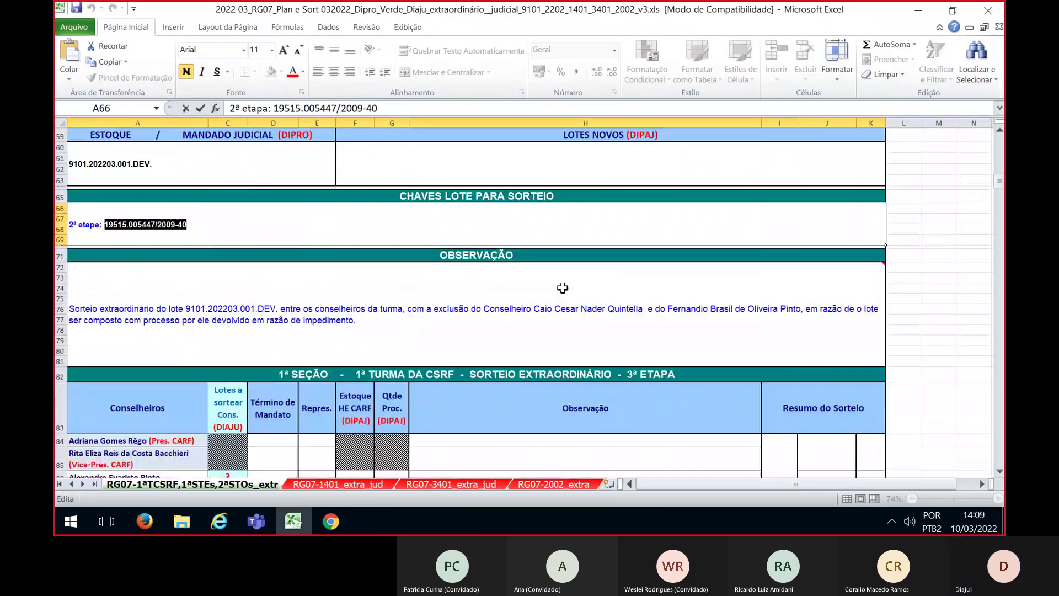
scroll(563, 287, down, 8)
scroll(562, 288, down, 6)
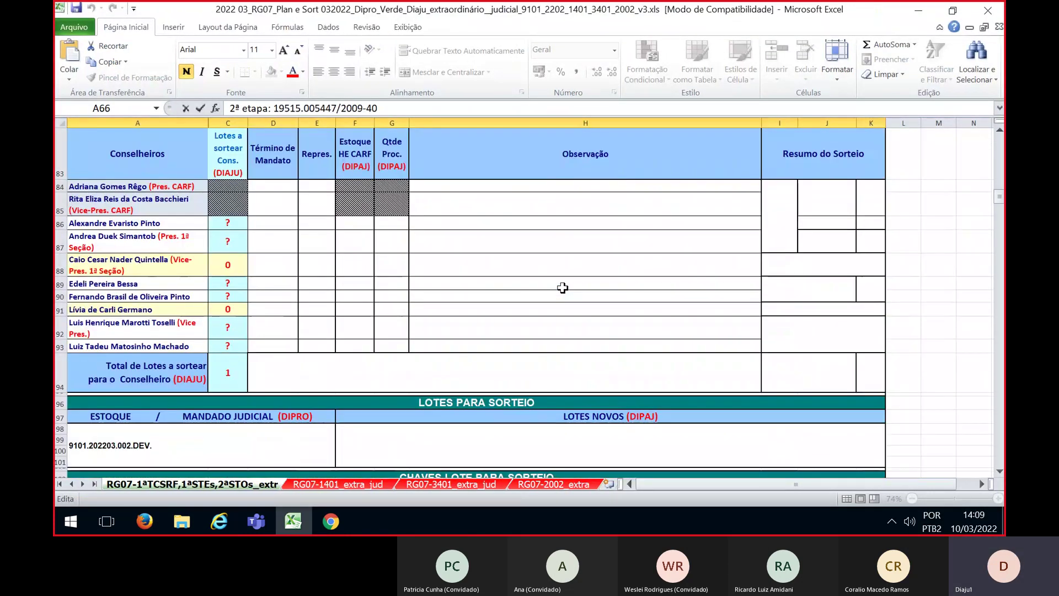
mouse_move(212, 339)
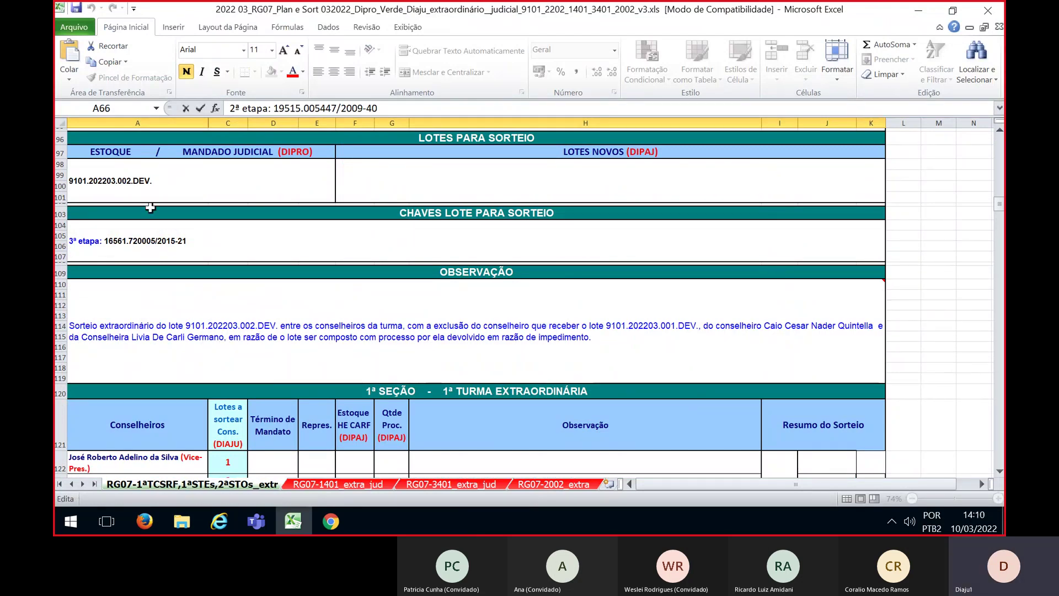
scroll(342, 322, up, 5)
scroll(343, 407, down, 4)
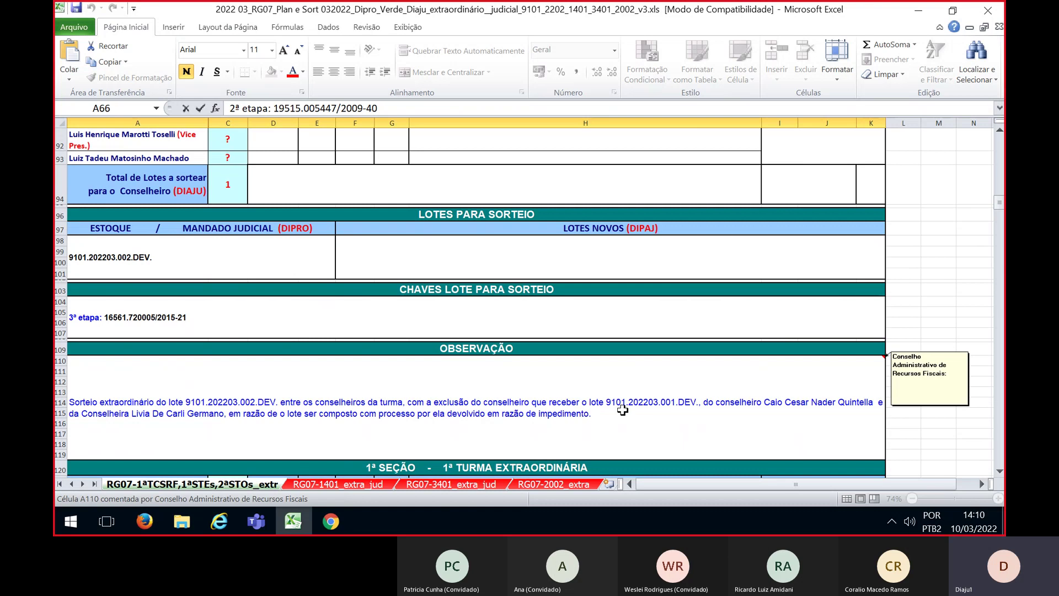
mouse_move(219, 524)
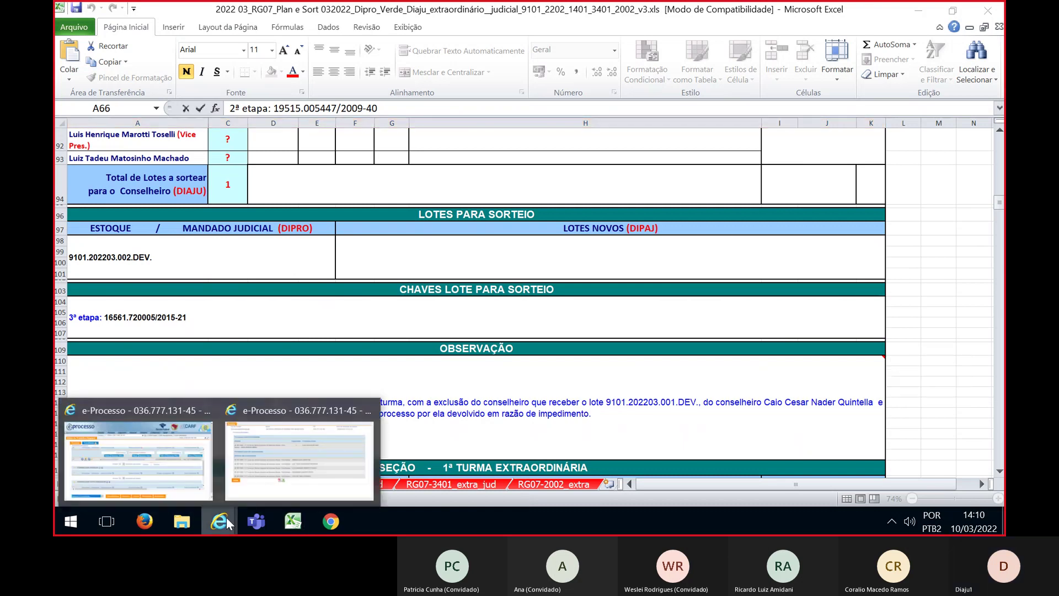
click(264, 469)
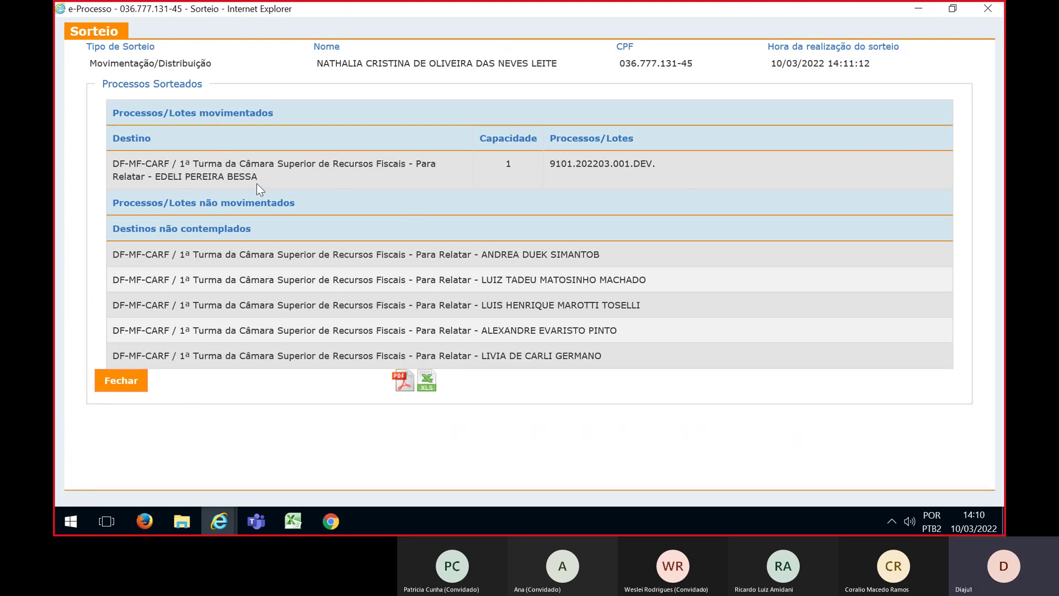
Replace the question mark in cell C89 with 0 for the drawn councillor
click(293, 521)
scroll(402, 348, up, 6)
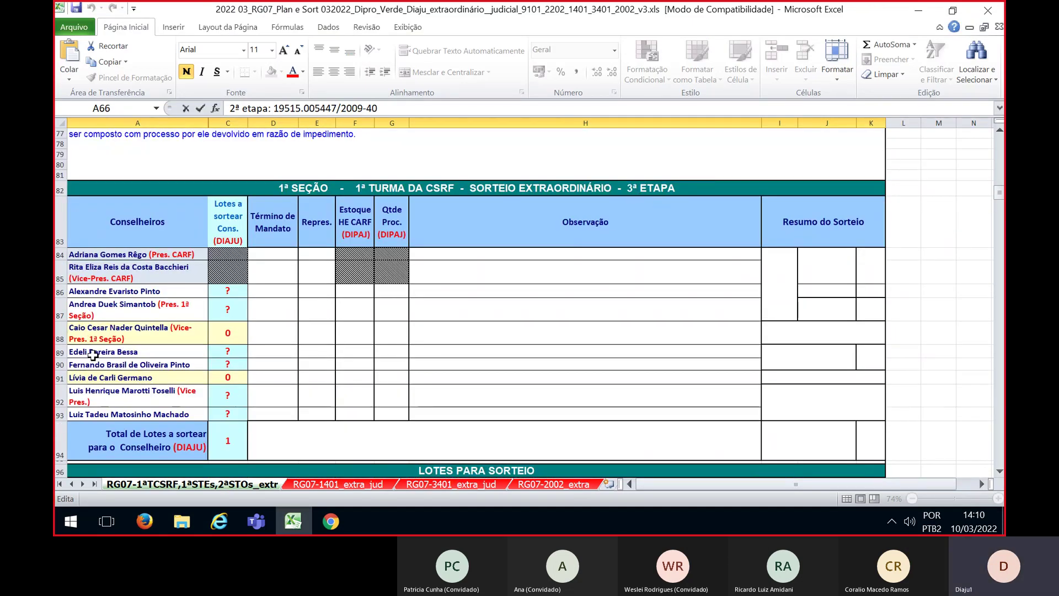
click(238, 351)
triple_click(237, 351)
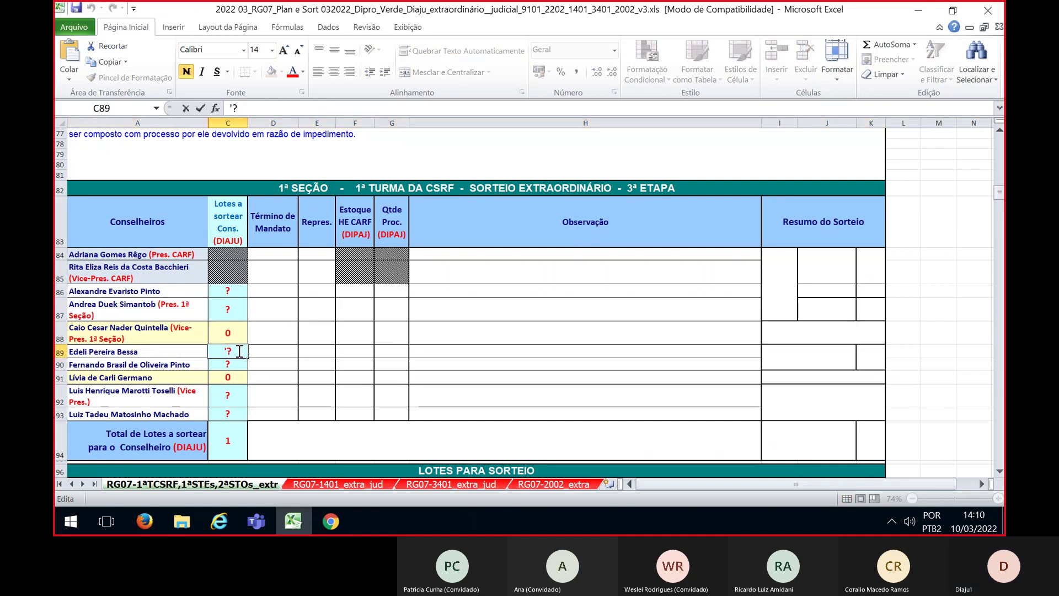
text(0)
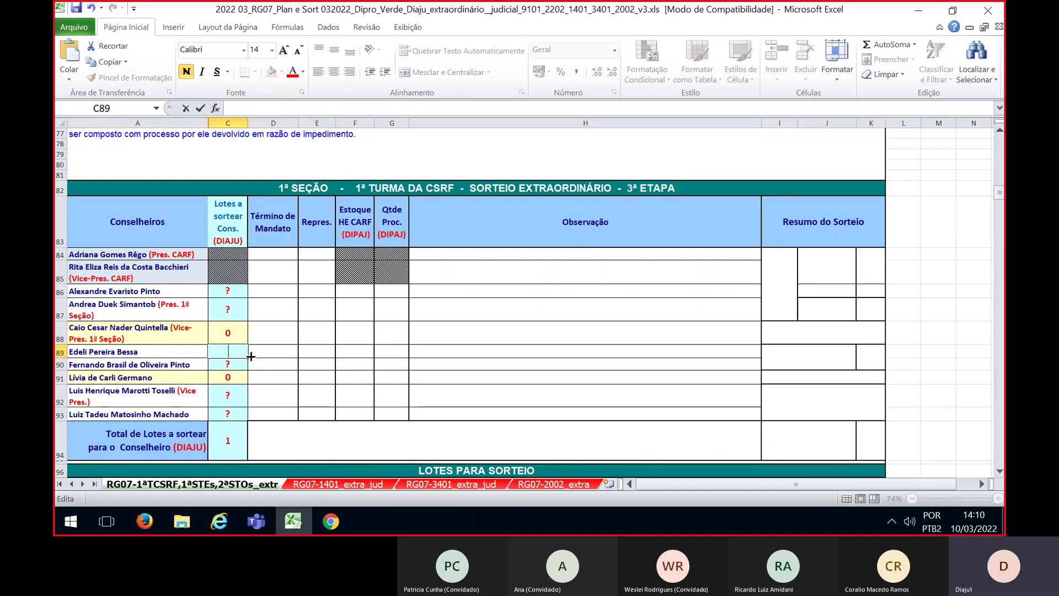
click(318, 364)
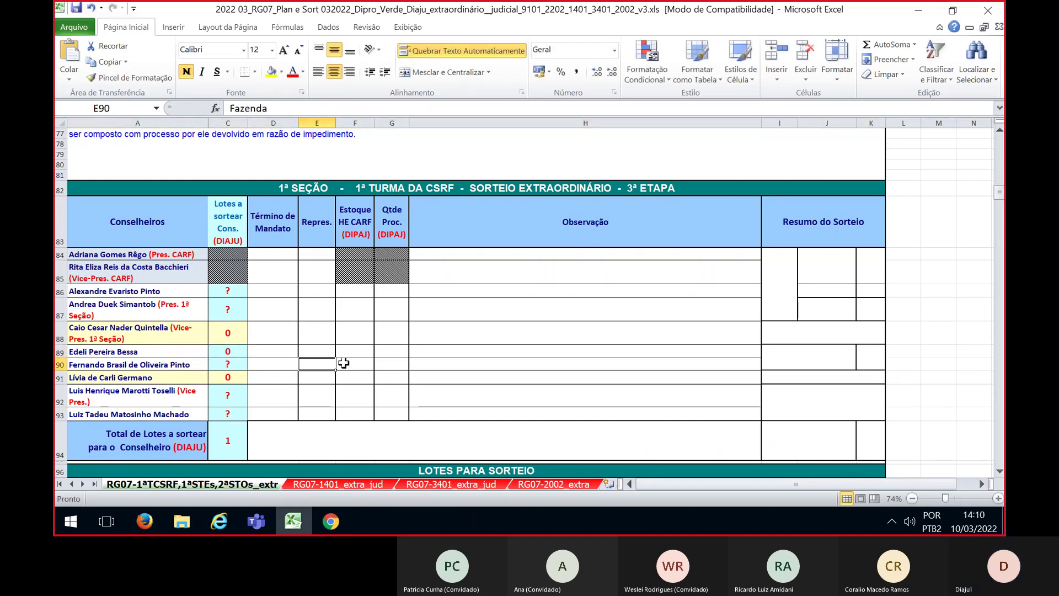
scroll(496, 345, down, 3)
scroll(495, 344, down, 2)
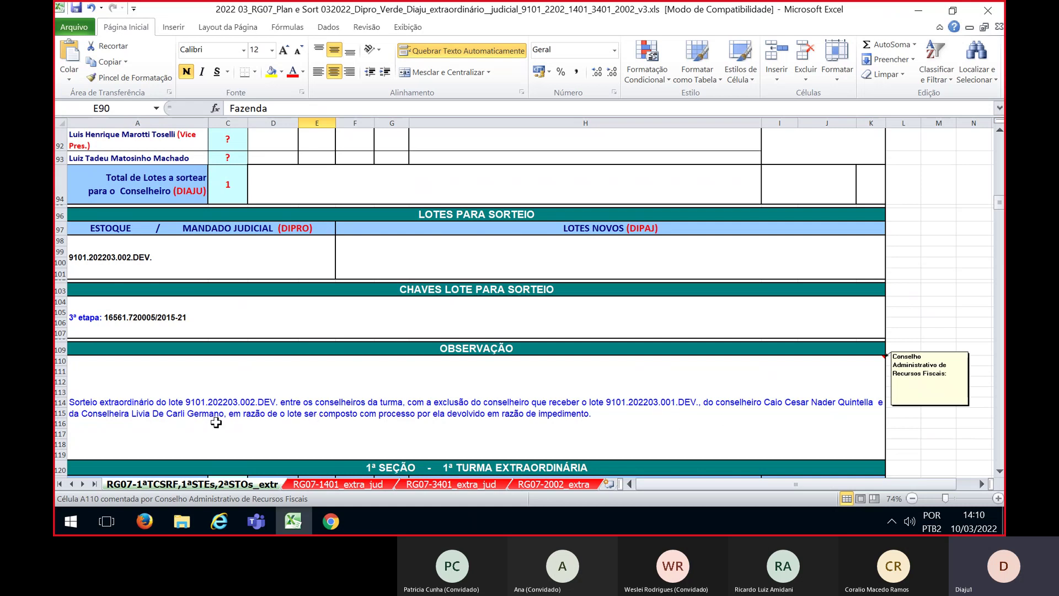
scroll(711, 400, up, 2)
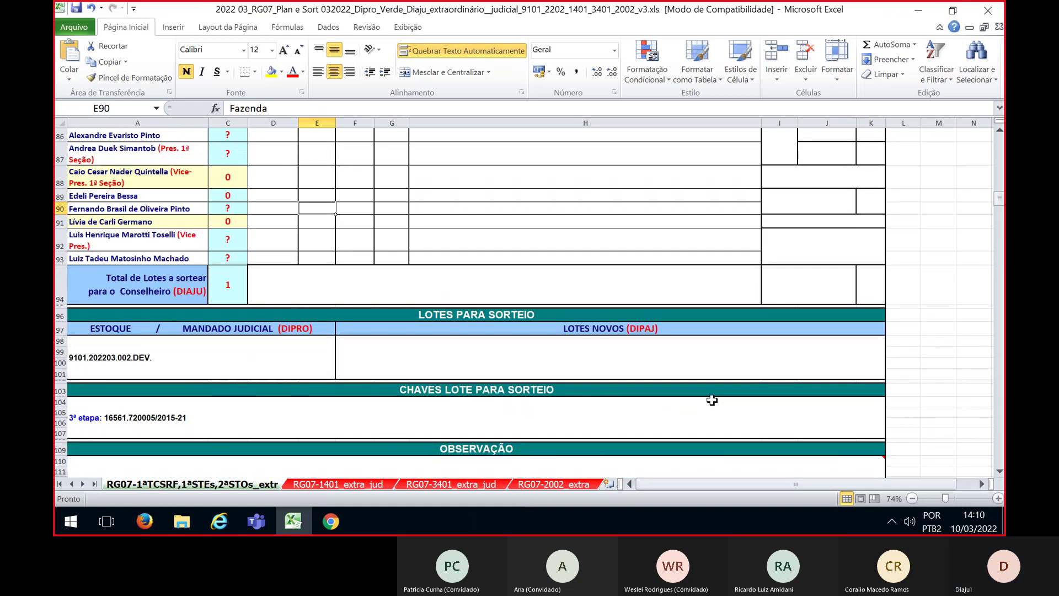
scroll(711, 400, up, 1)
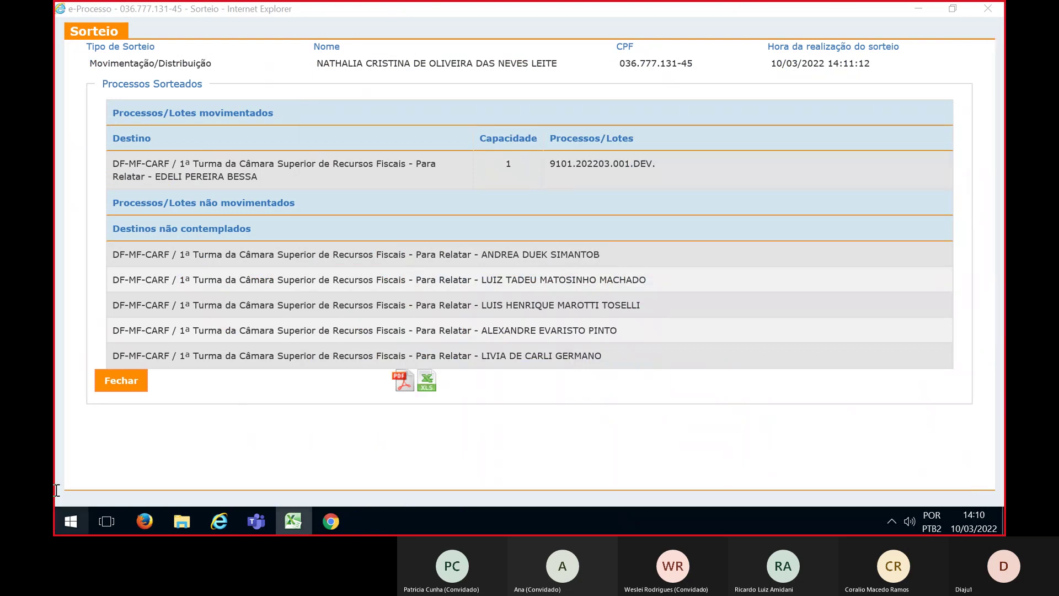
Close the previous draw result and dismiss the alert to refresh the work queue
click(128, 384)
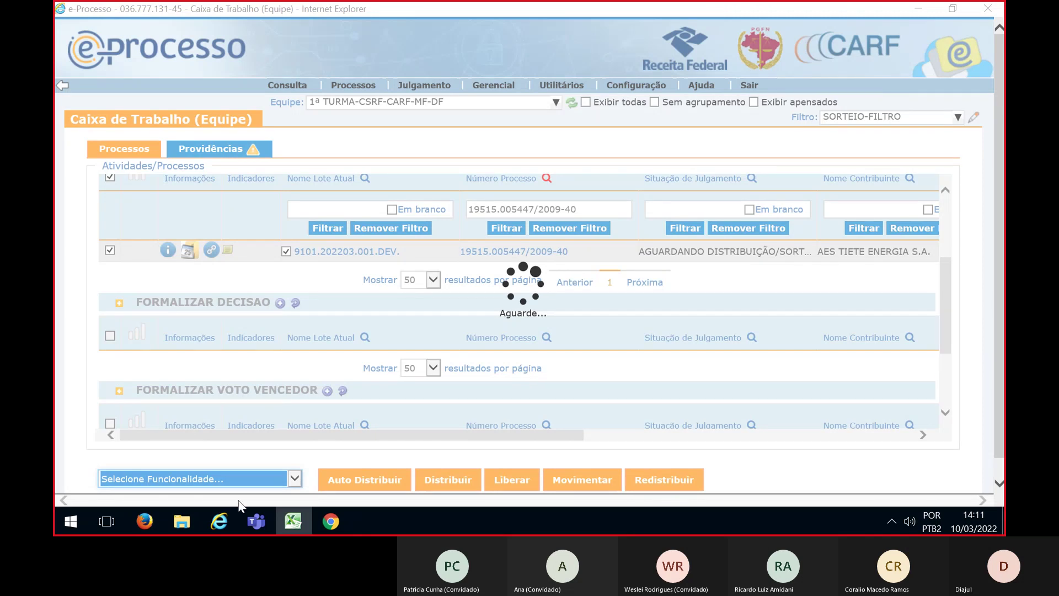
click(647, 319)
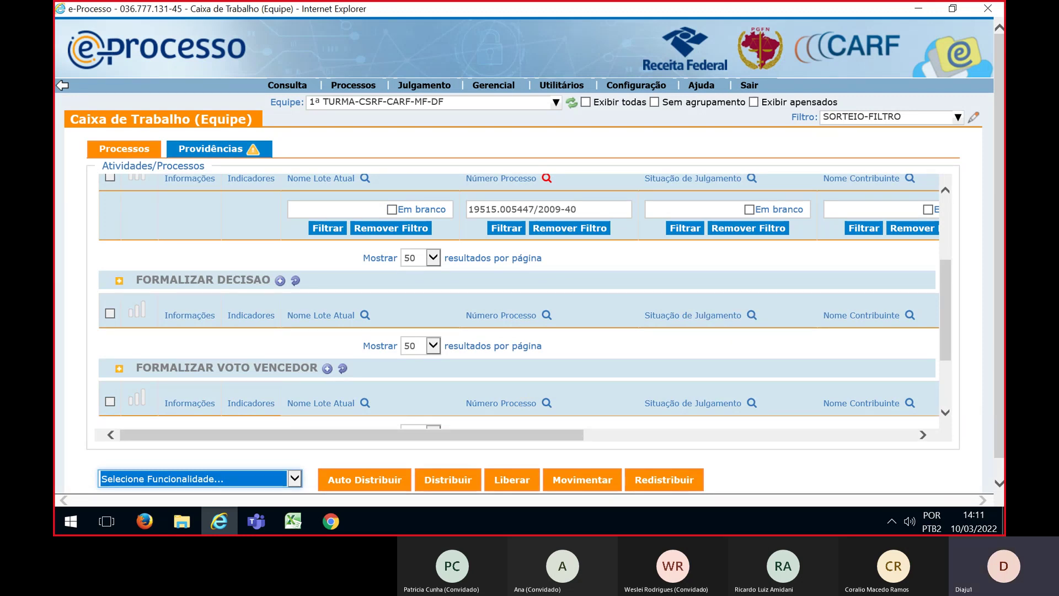
key(alt+Tab)
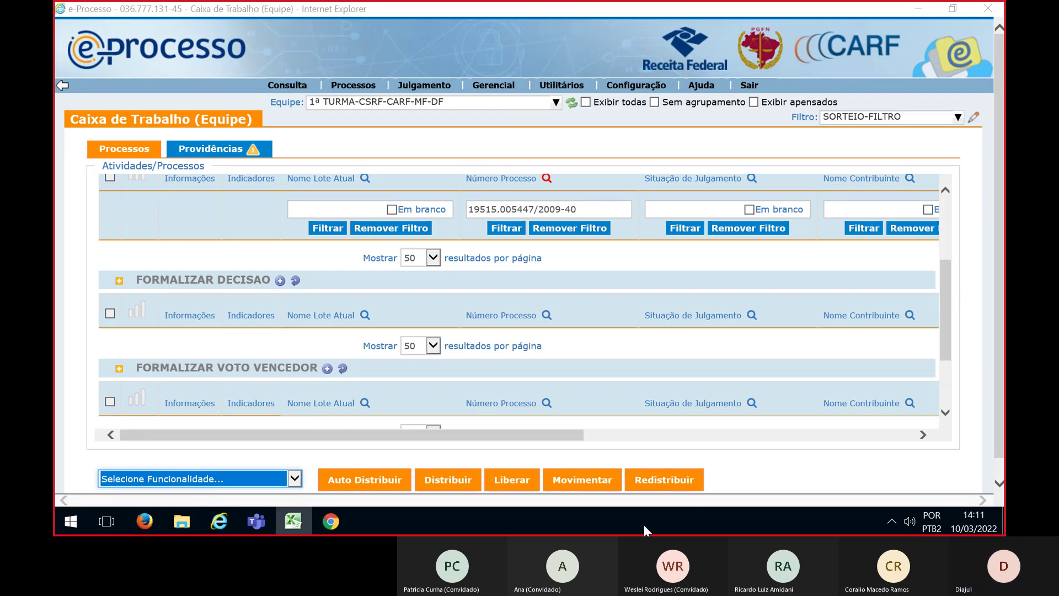
double_click(549, 210)
key(ctrl+a)
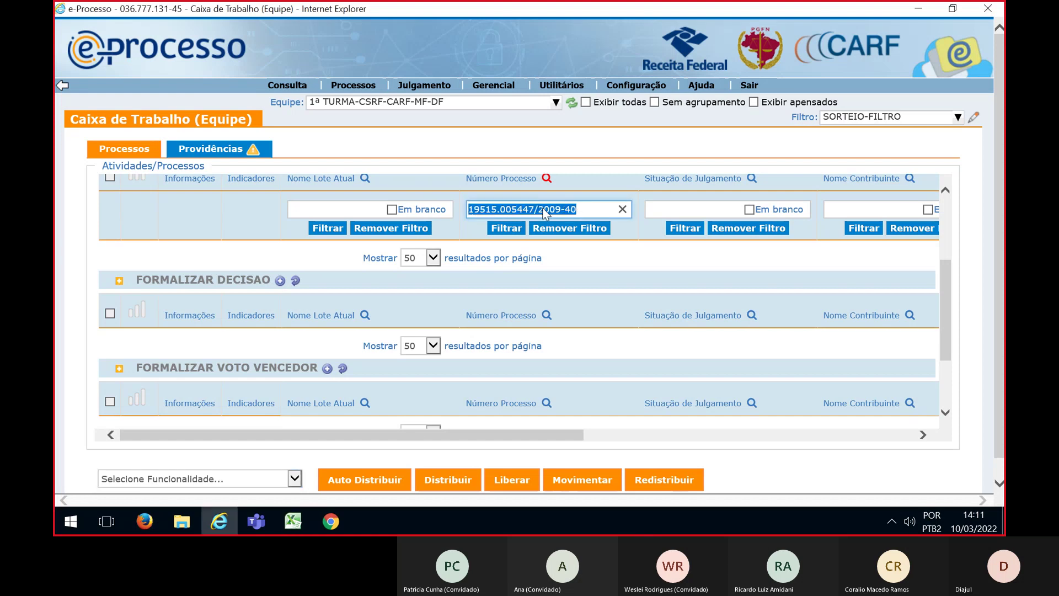
key(BackSpace)
click(506, 228)
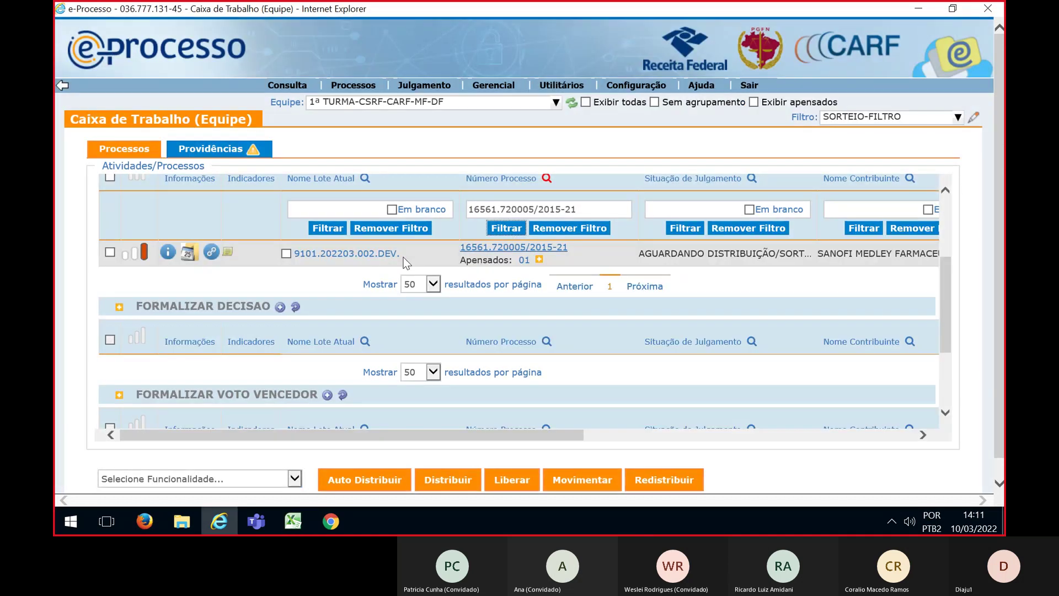
Tick lot 9101.202203.002.DEV. in the filtered queue
click(286, 253)
click(294, 478)
click(138, 495)
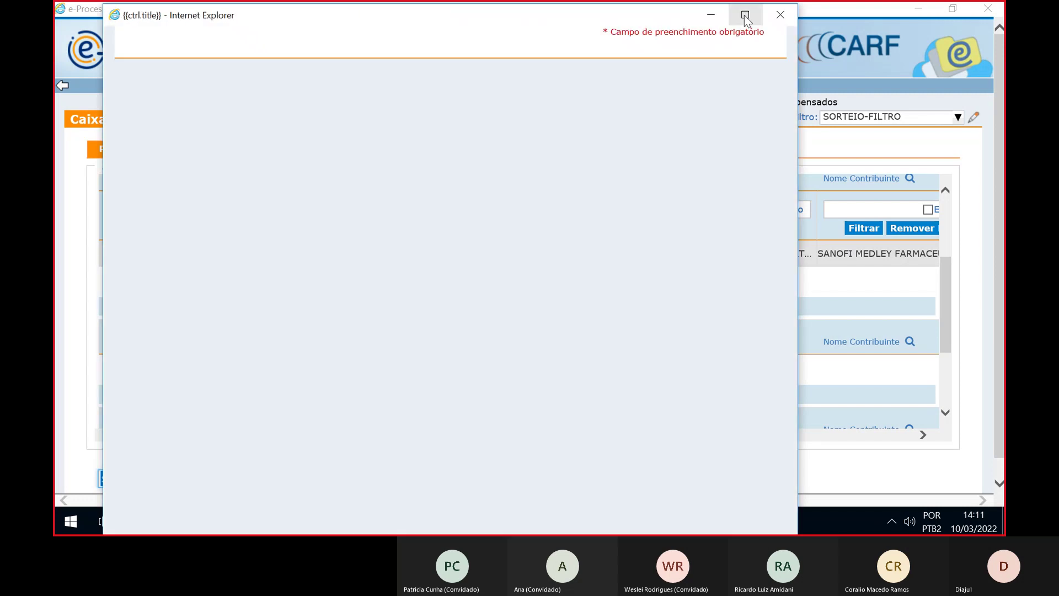
Set the draw to distribution among councillors and expand DF CARF MF > CSRF > 1ª TURMA-CSRF-CARF-MF-DF
click(745, 15)
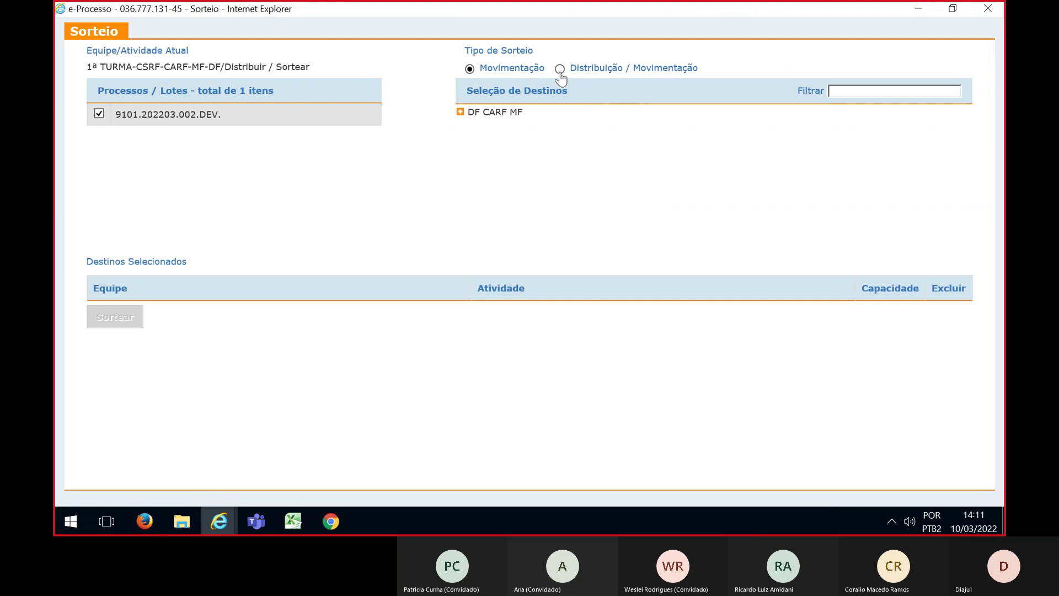
click(558, 69)
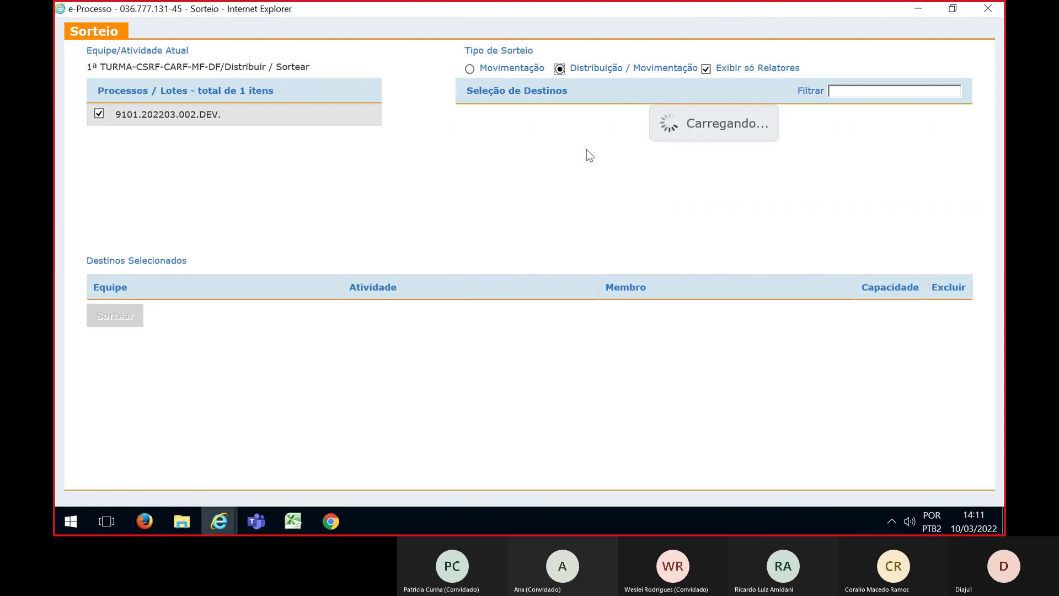
key(alt+Tab)
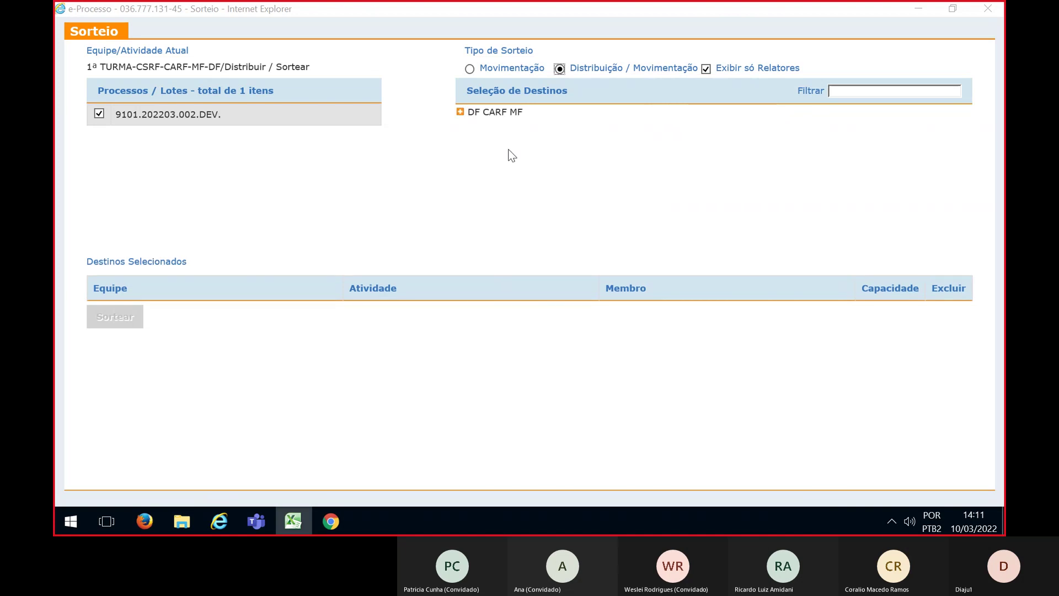
click(460, 112)
click(474, 171)
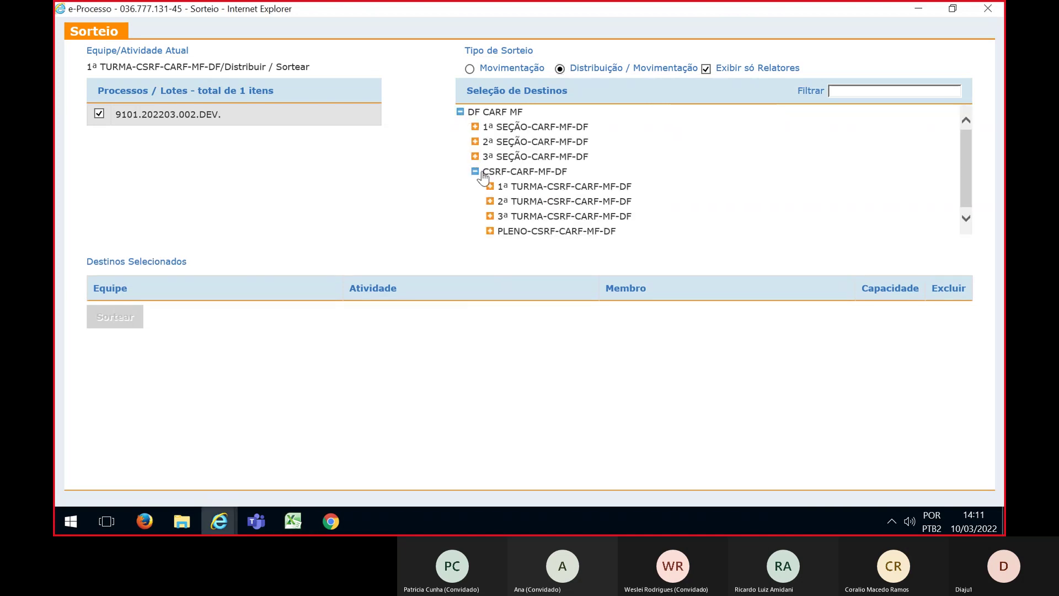
click(490, 187)
scroll(706, 193, down, 1)
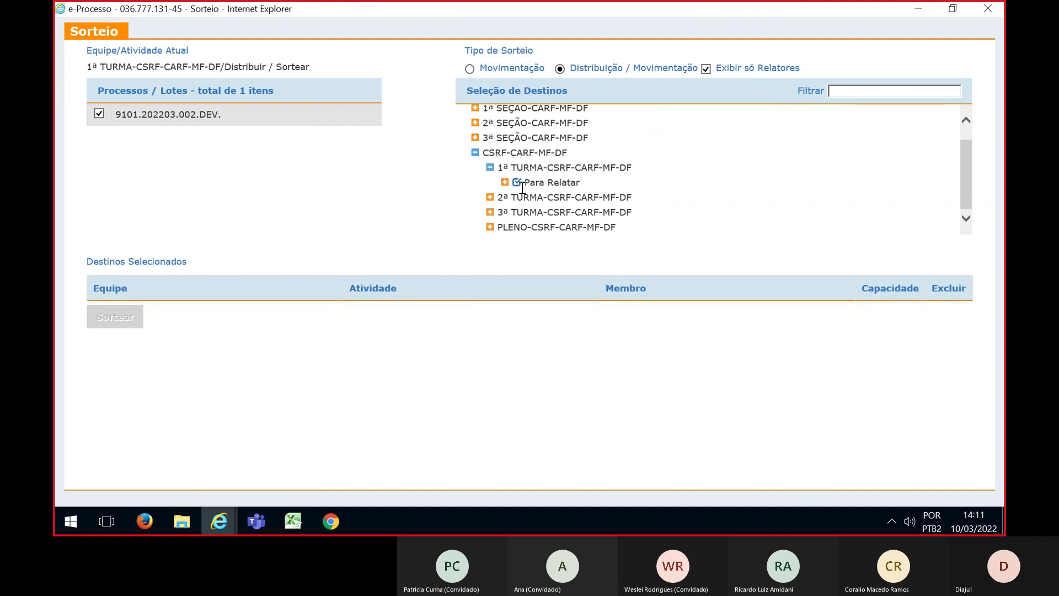
scroll(708, 195, down, 2)
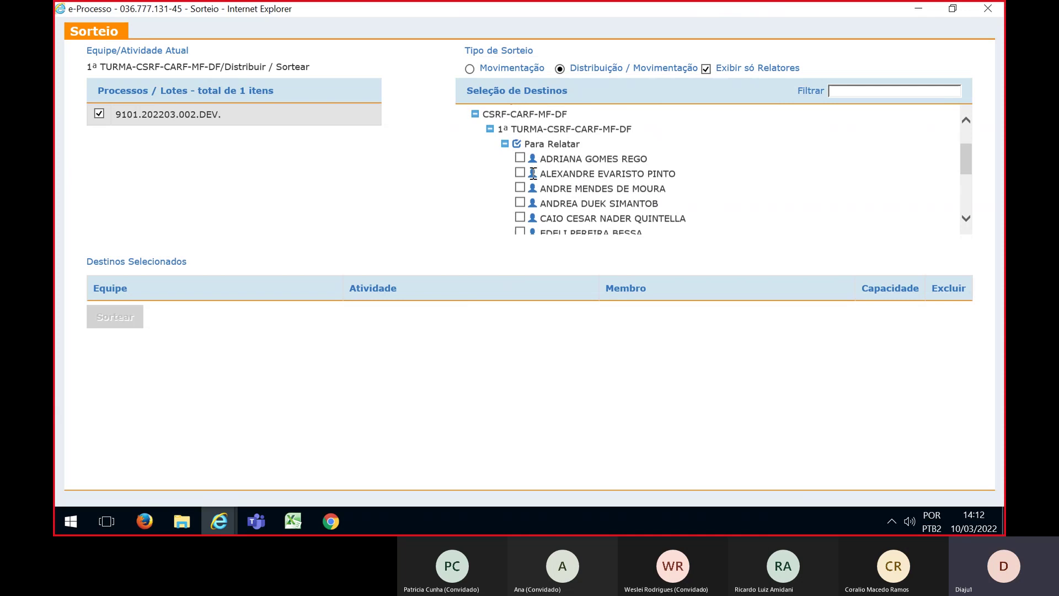
Tick five Para Relatar councillors of 1ª TURMA-CSRF as draw destinations
click(519, 172)
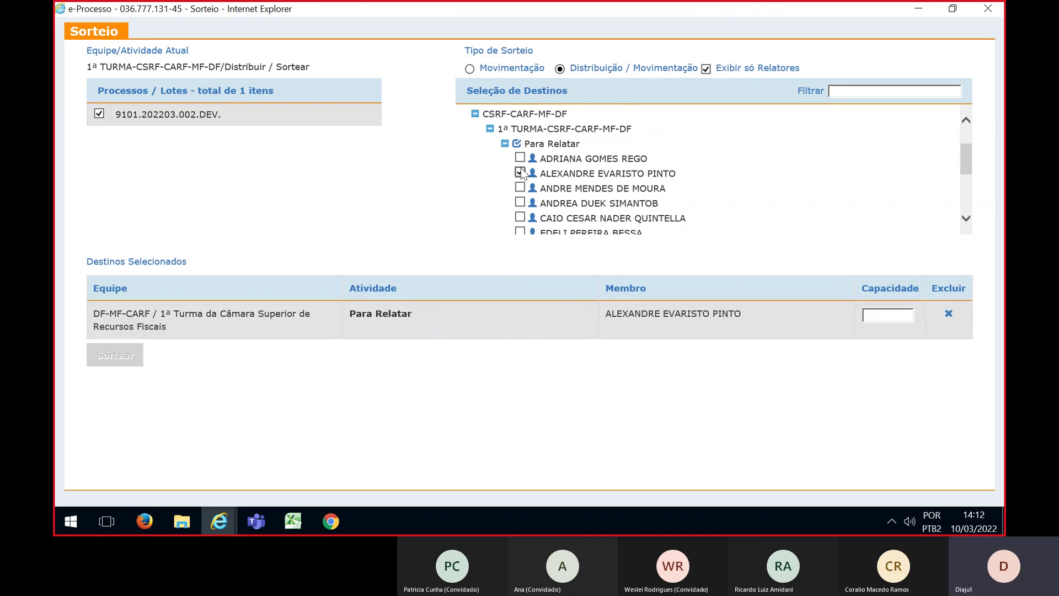
click(520, 202)
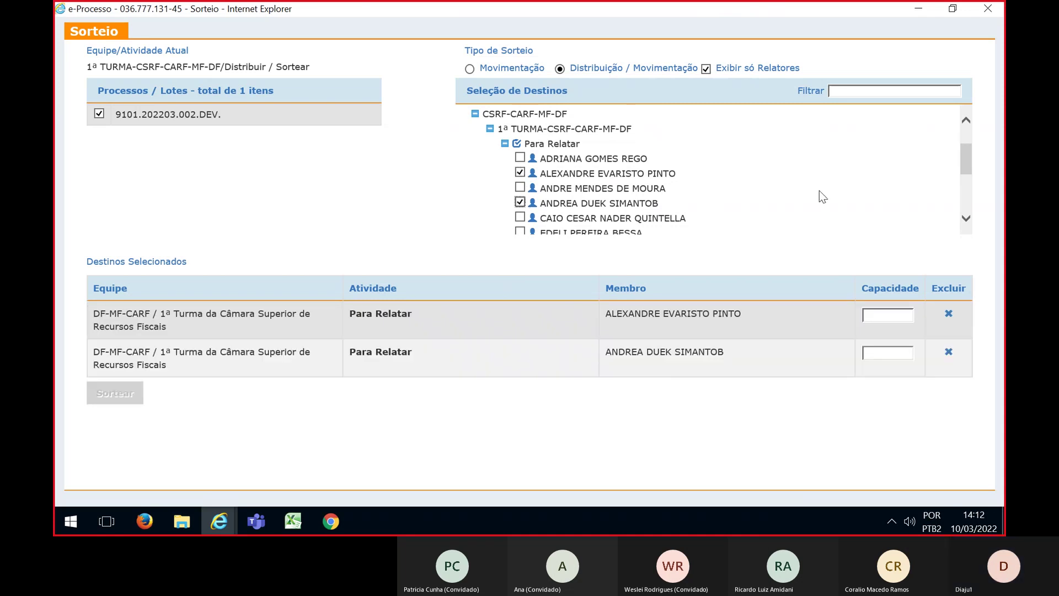
scroll(822, 197, down, 1)
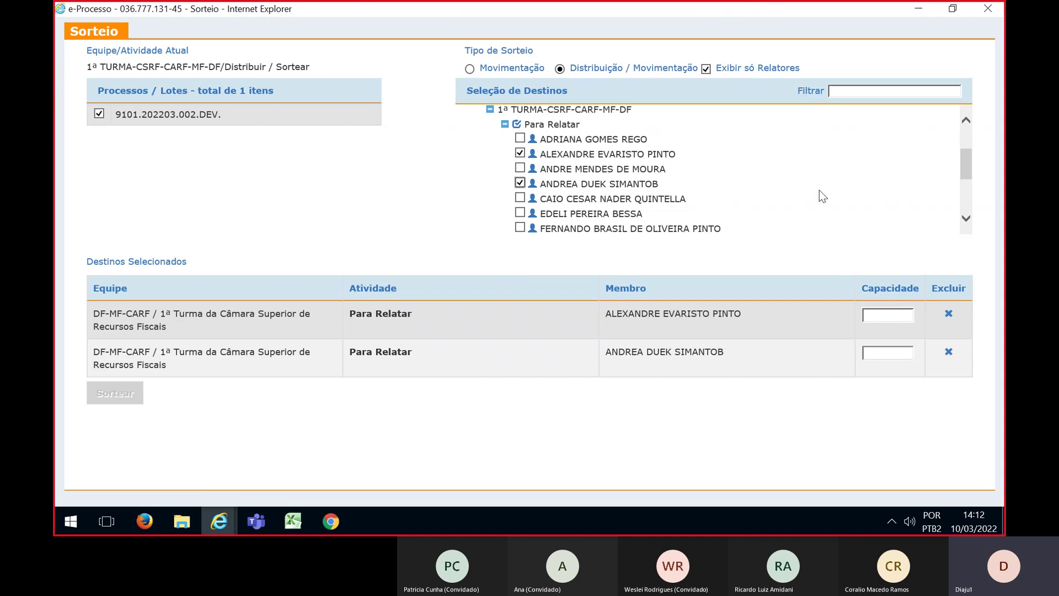
scroll(612, 218, down, 1)
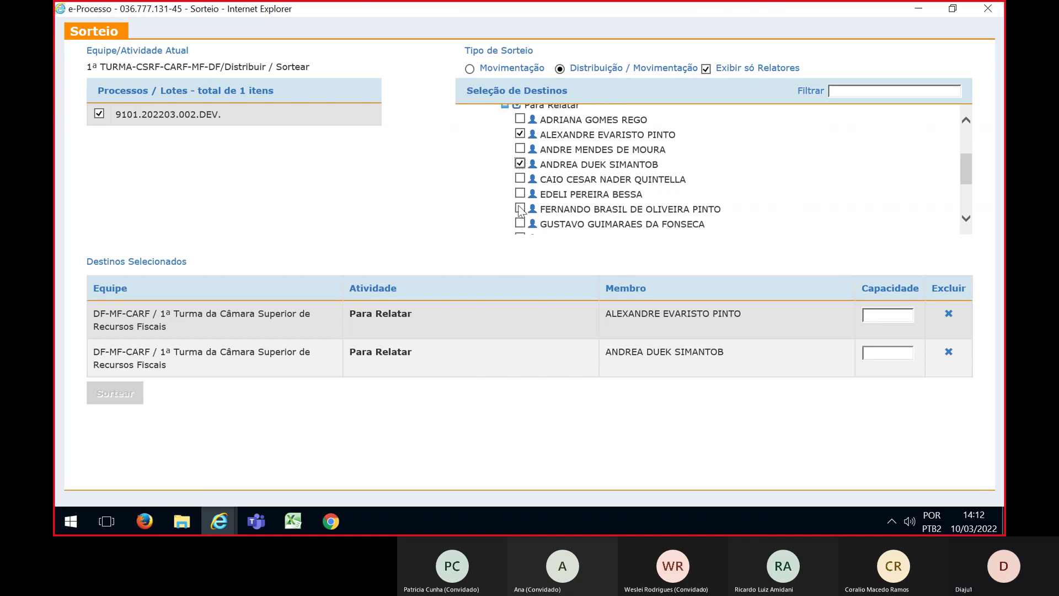
click(519, 209)
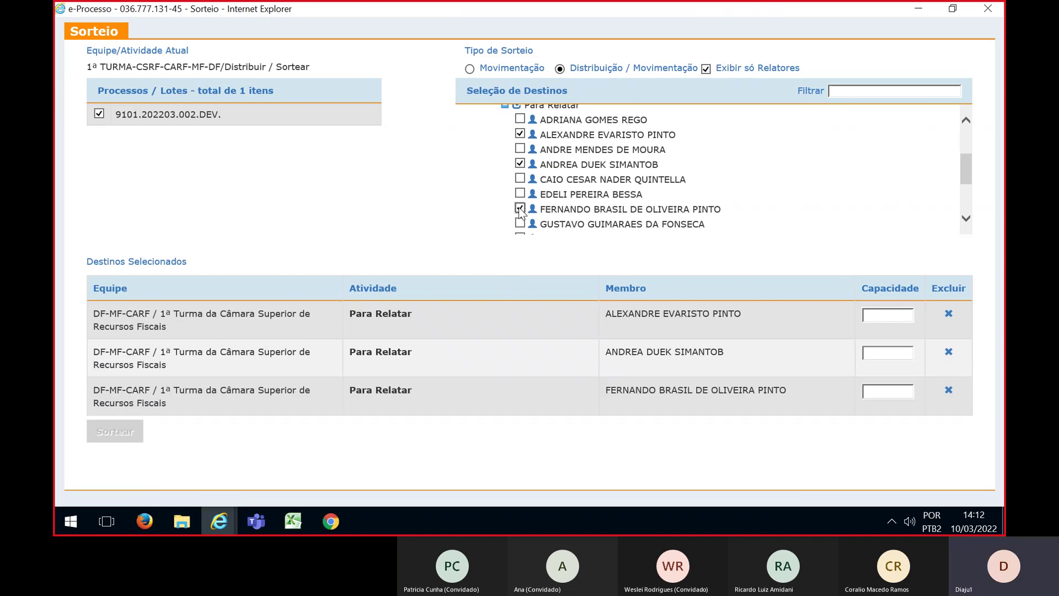
scroll(527, 214, down, 2)
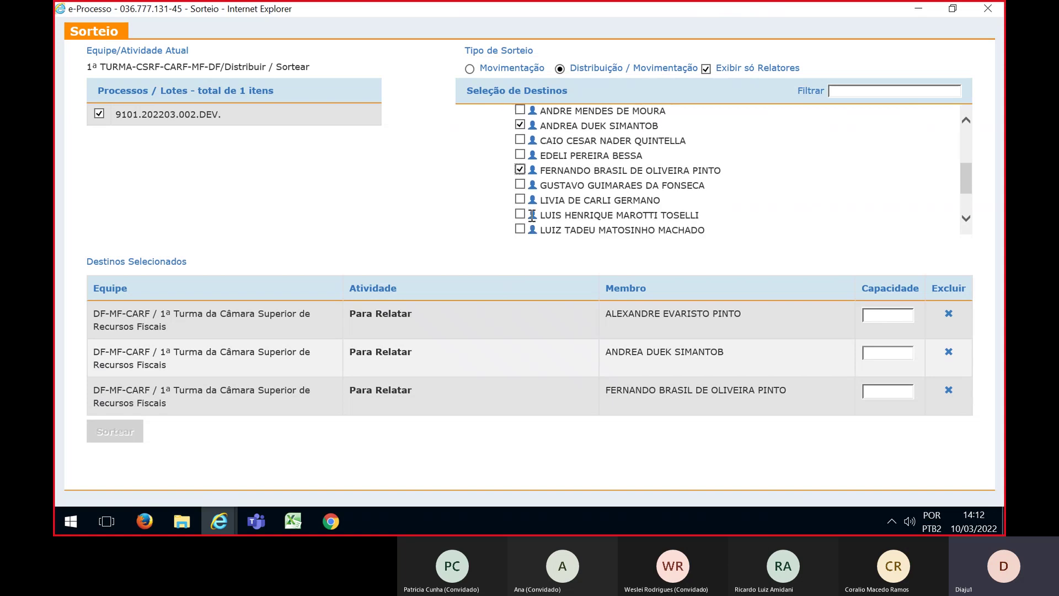
click(519, 214)
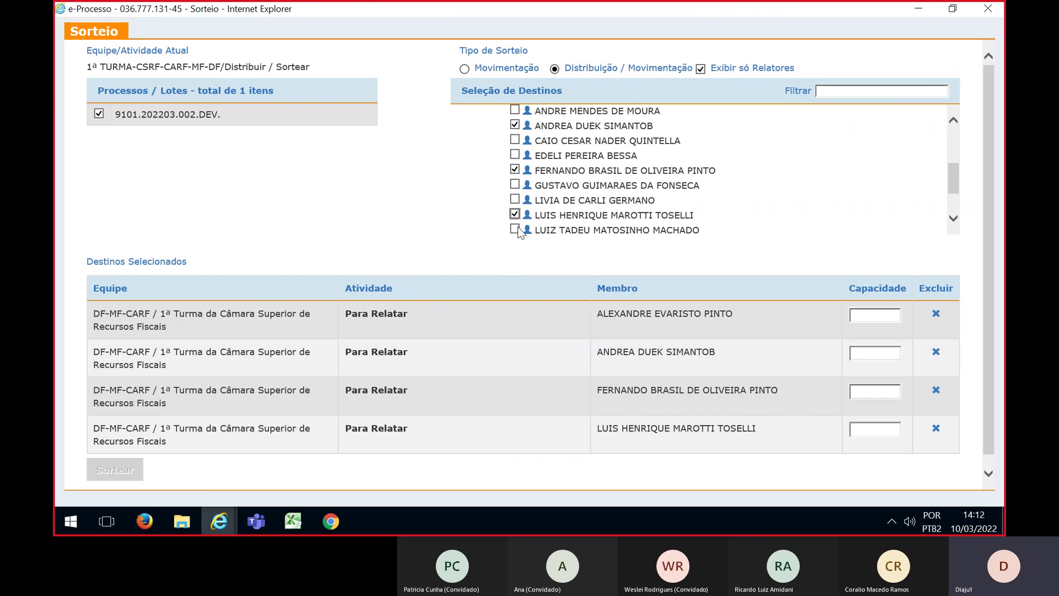
click(518, 229)
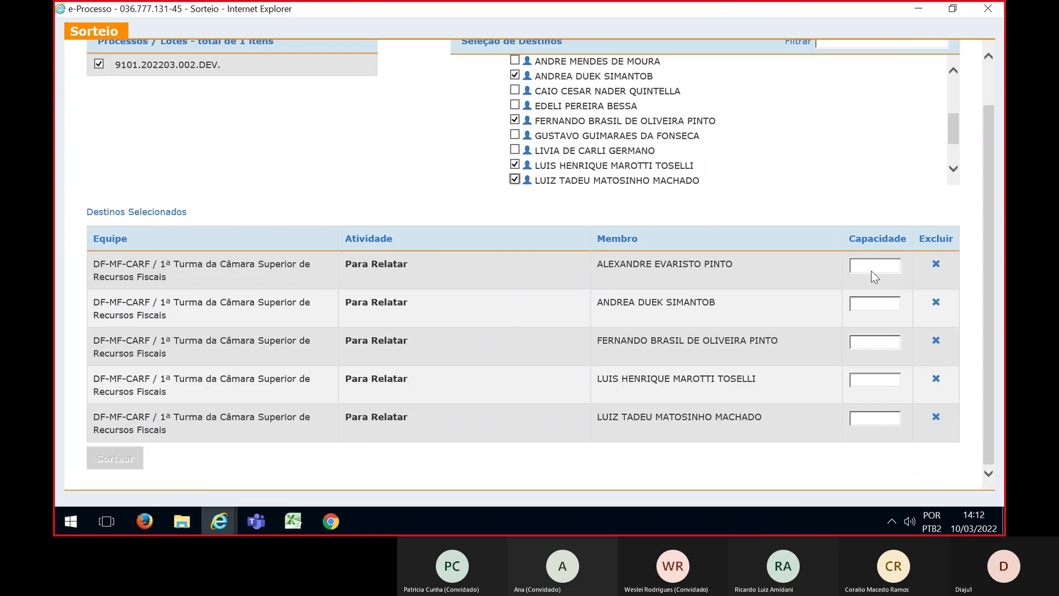
Enter Capacidade 1 for each of the five destinations and scroll down to Sortear
click(871, 267)
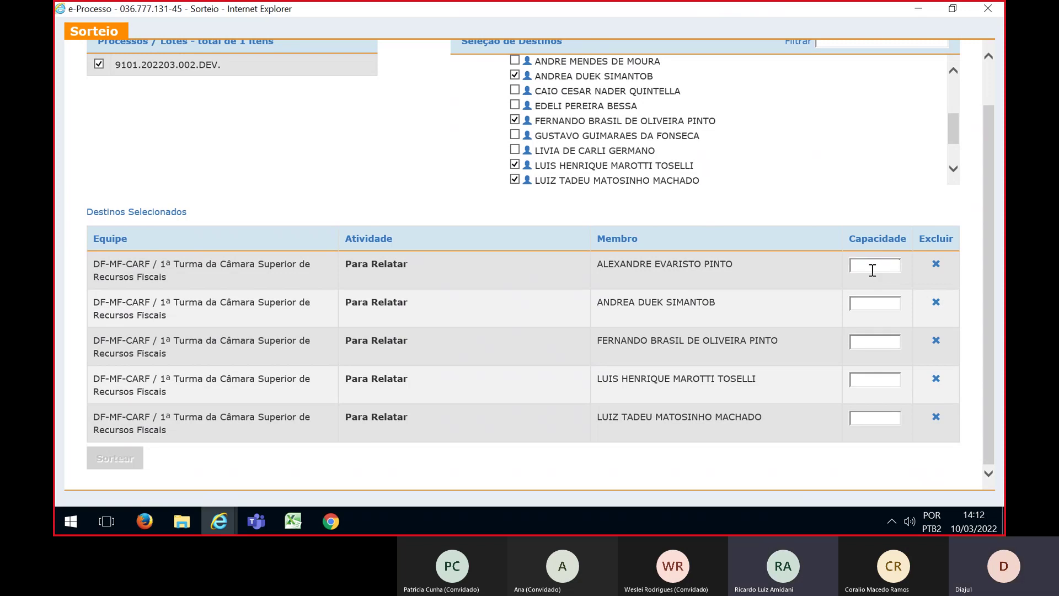
text(1)
click(870, 303)
click(870, 341)
text(1)
click(872, 379)
text(1)
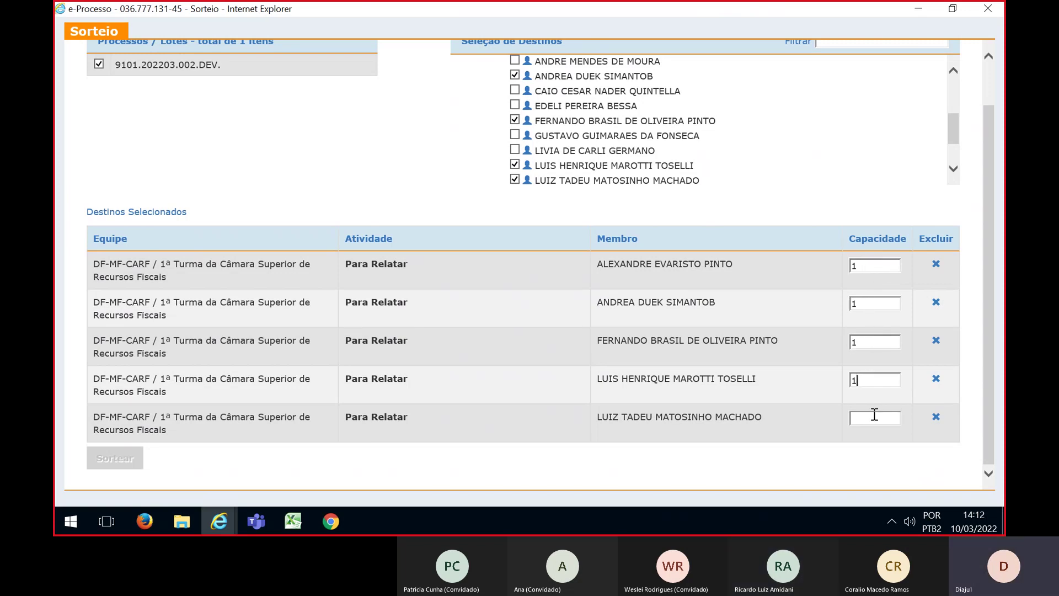
click(874, 415)
text(1)
drag(991, 330, 986, 276)
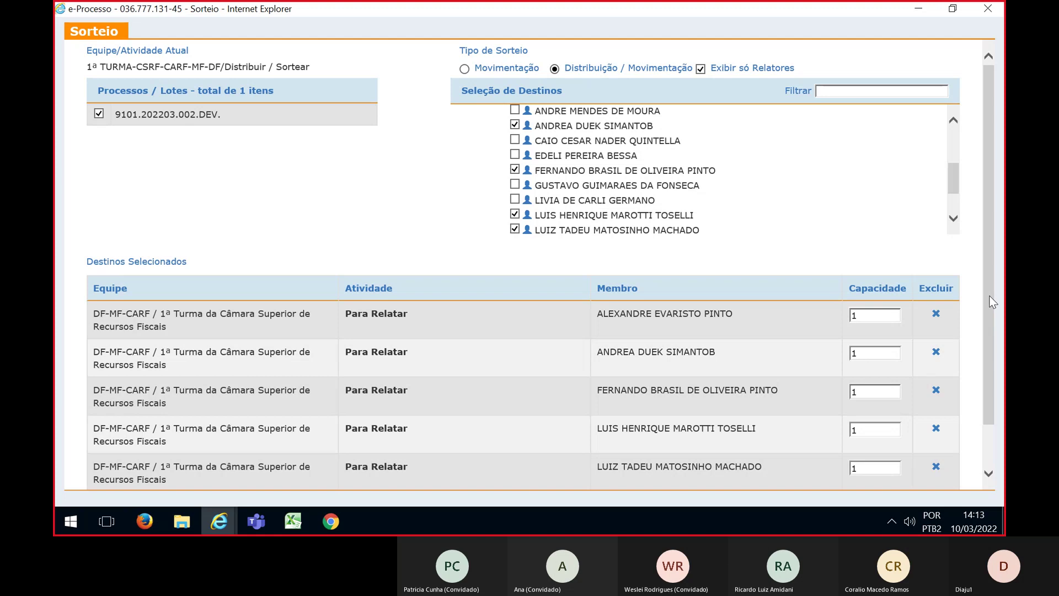
drag(993, 302, 992, 365)
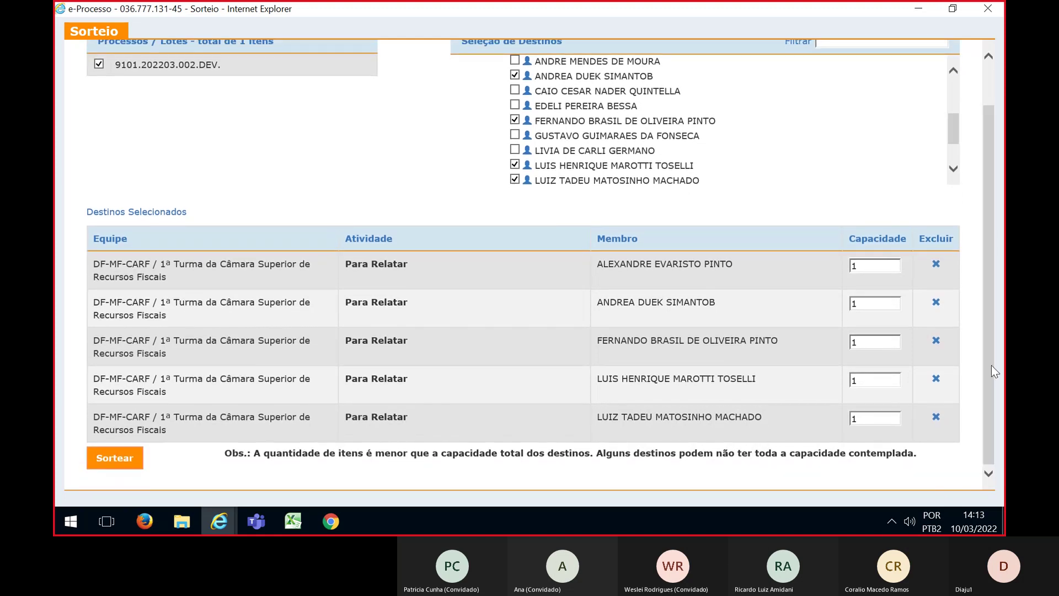
Run and confirm the draw for lot 9101.202203.002.DEV., then bring up the Excel planning sheet
click(115, 463)
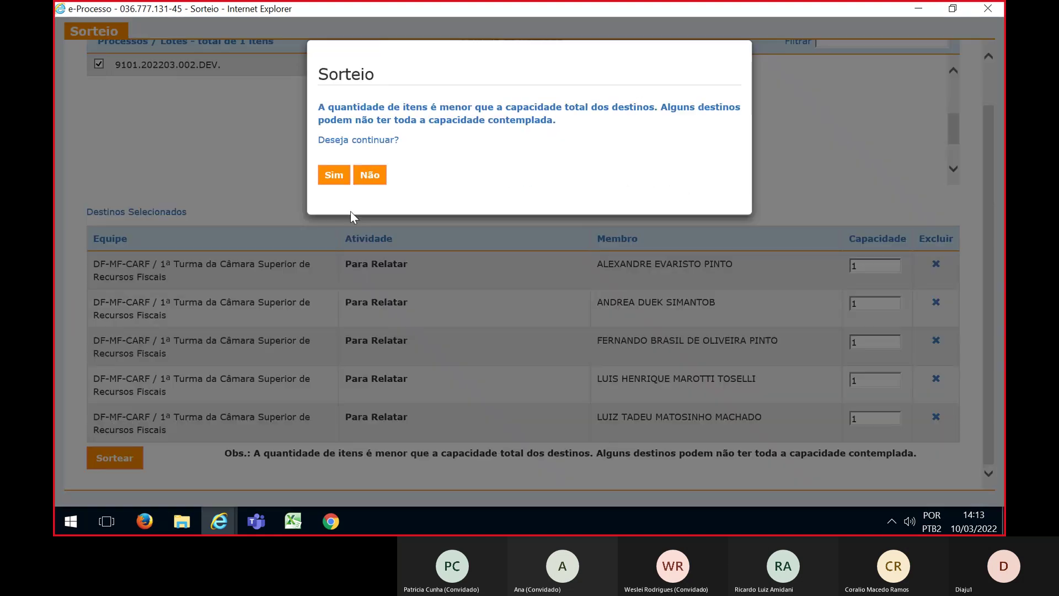
click(334, 175)
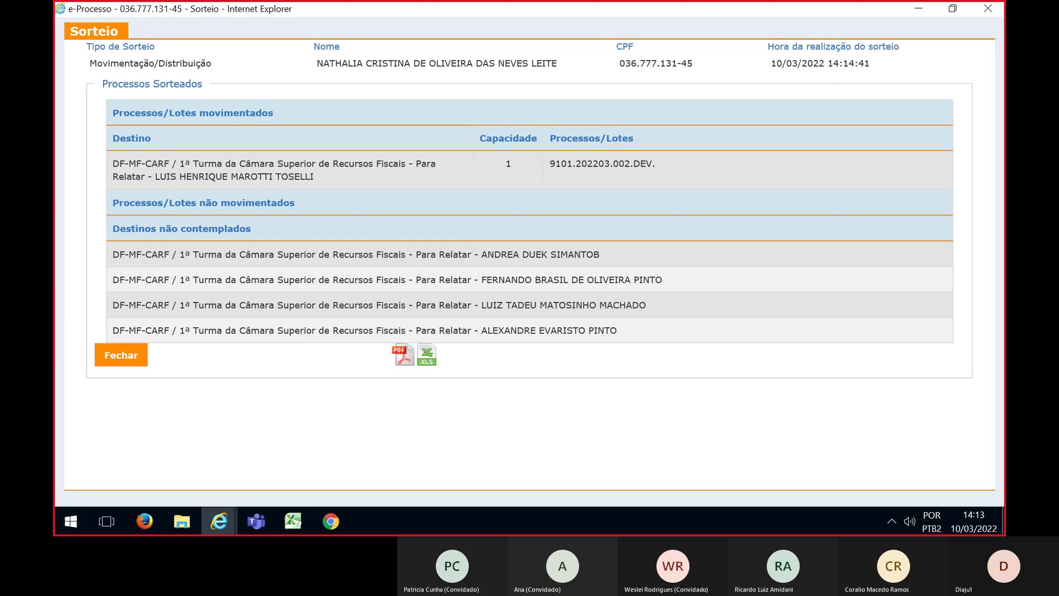
key(alt+Tab)
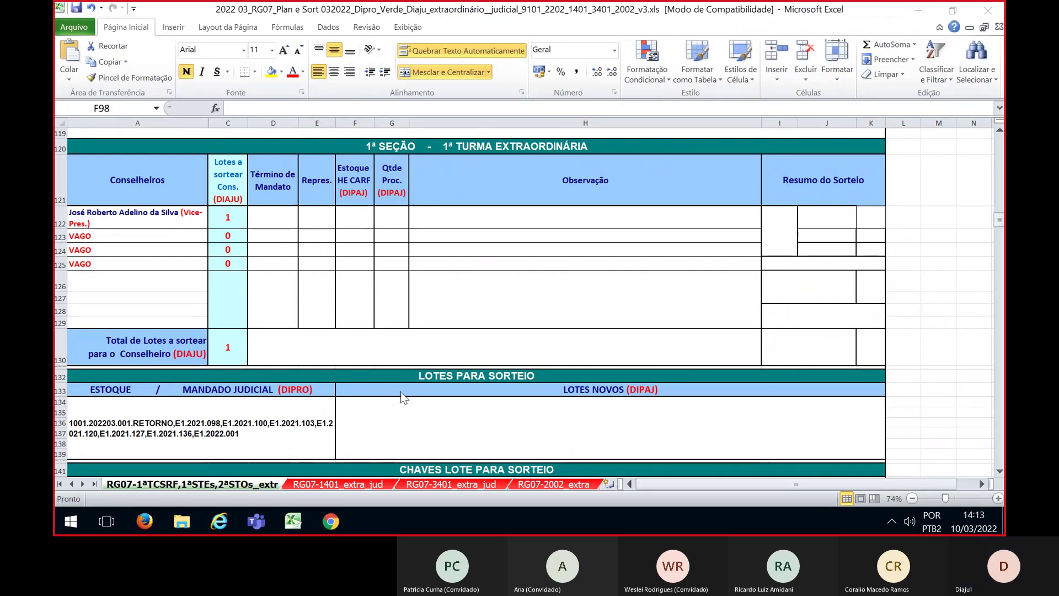
Review the Excel 1ª Turma Extraordinária lot counts, then return to the e-Processo results
scroll(355, 398, down, 2)
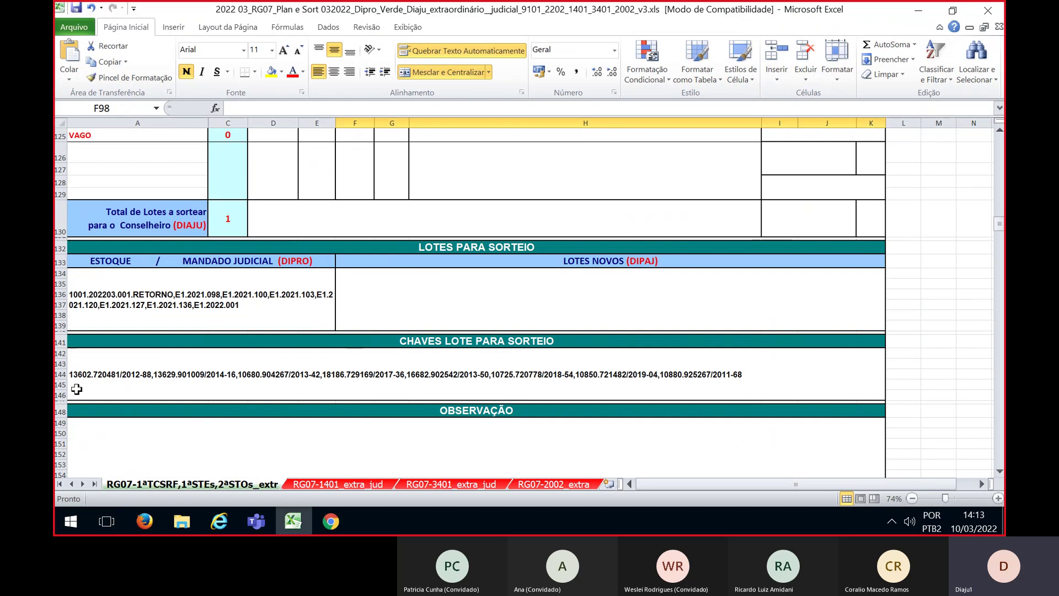
scroll(539, 378, up, 2)
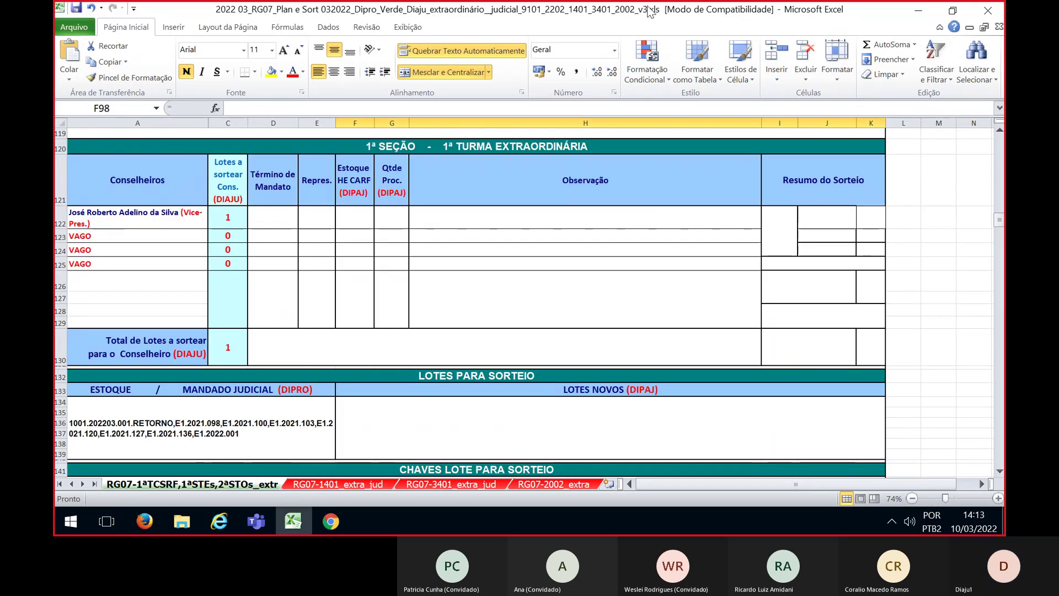
key(alt+Tab)
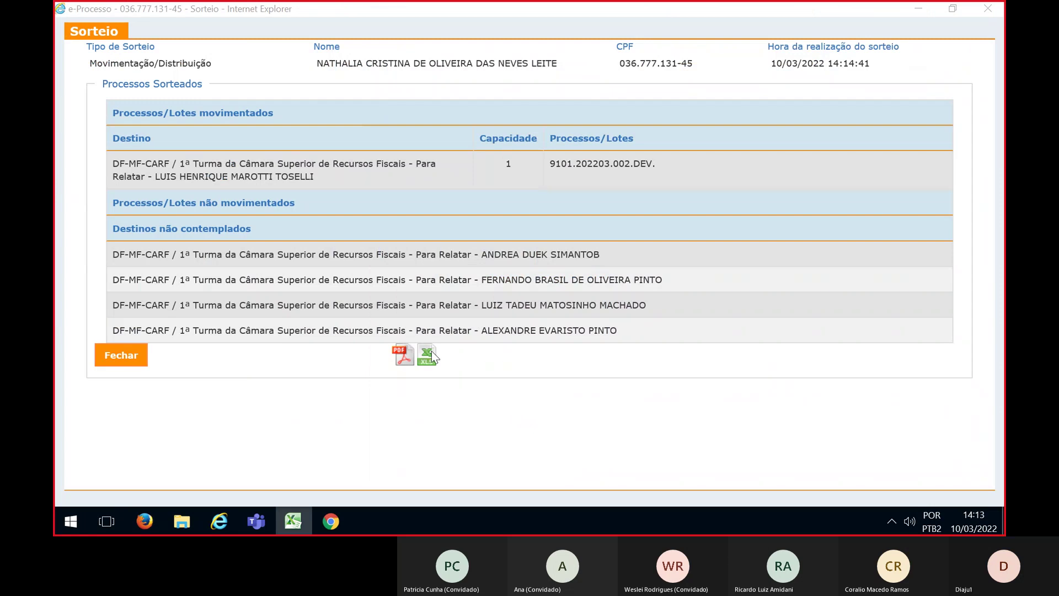
Close the results and switch the work box to team 1ª TE-1ªSEÇÃO-1001-CARF-MF-DF with filter SORTEIO-FILTRO
click(114, 357)
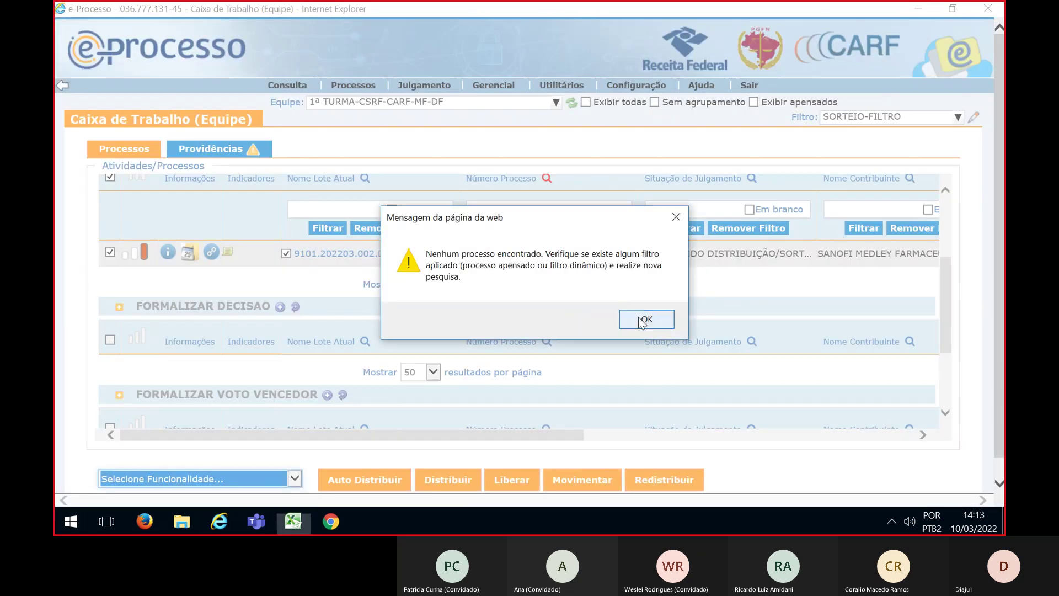
click(642, 321)
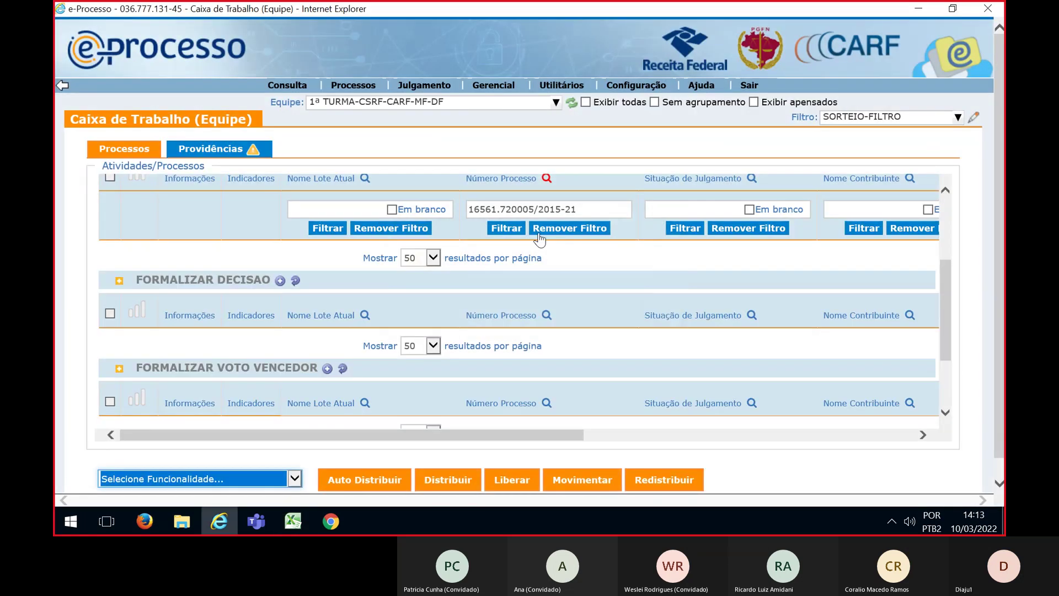
click(358, 106)
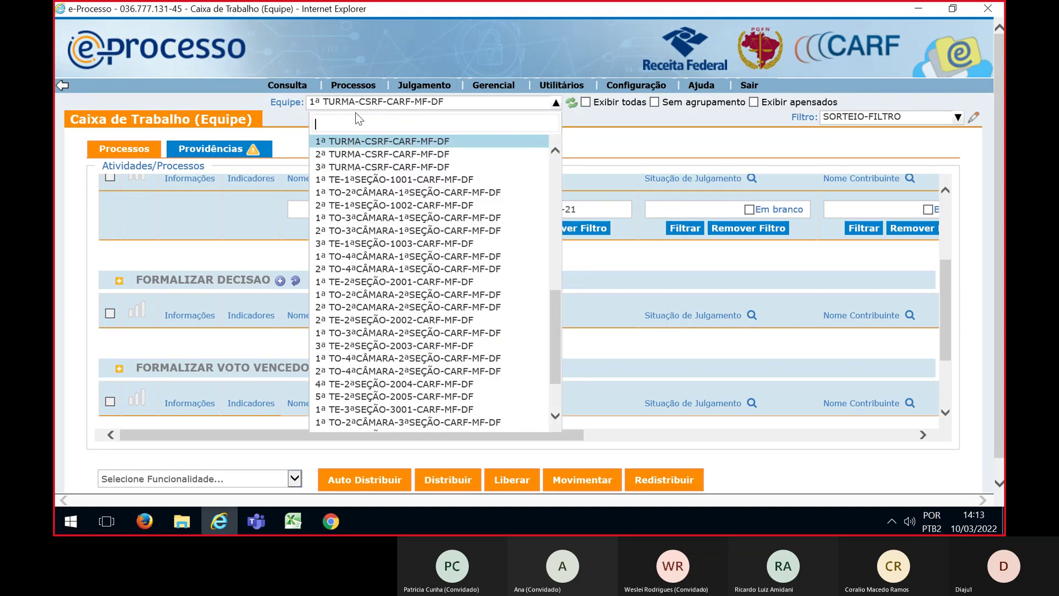
click(359, 180)
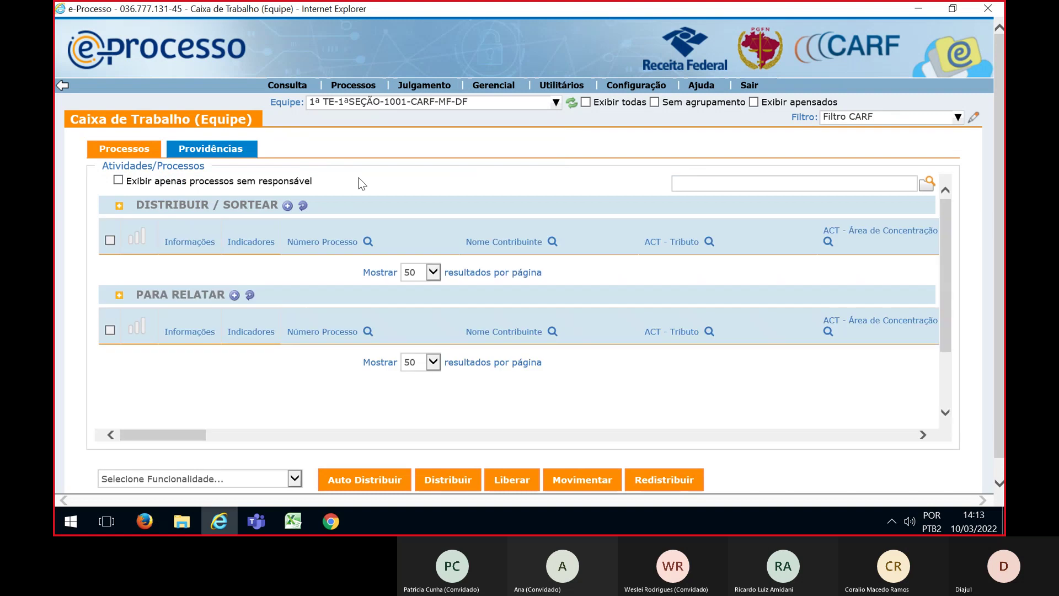
click(847, 122)
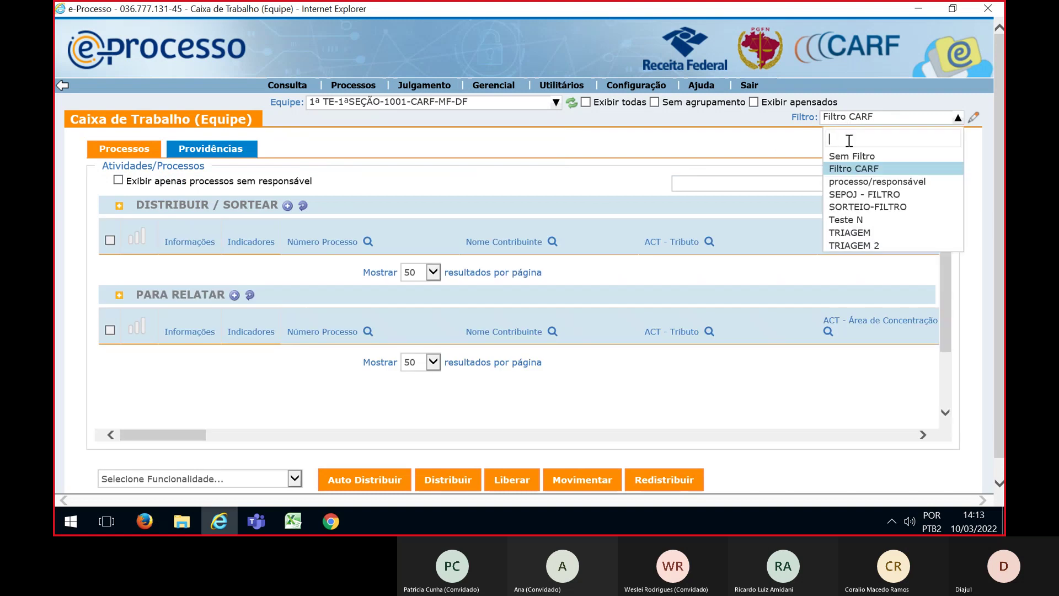
click(856, 208)
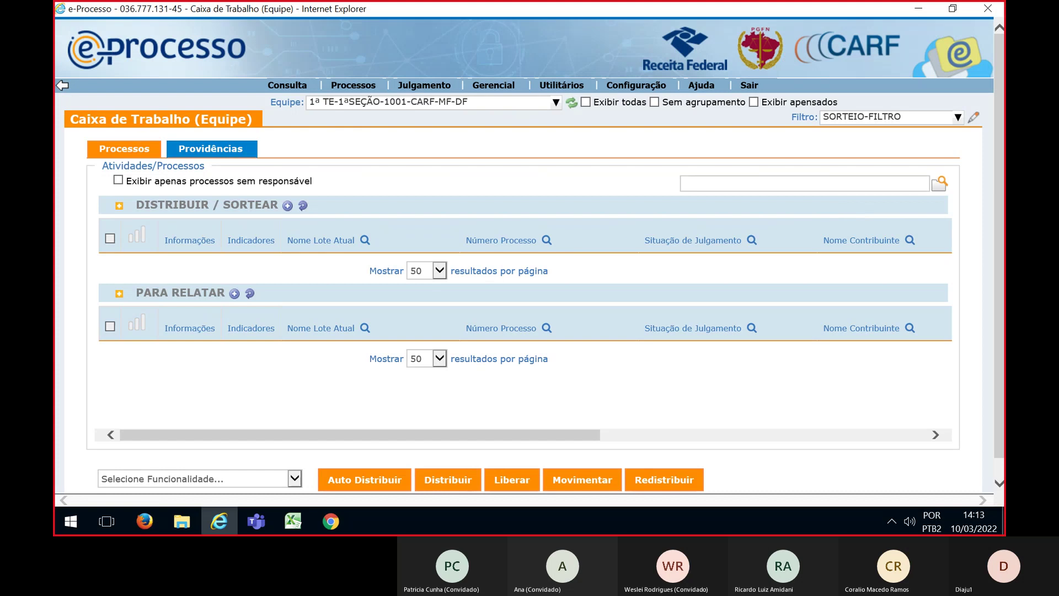
Filter the list by the pasted Número Processo list from the planning sheet
key(alt+Tab)
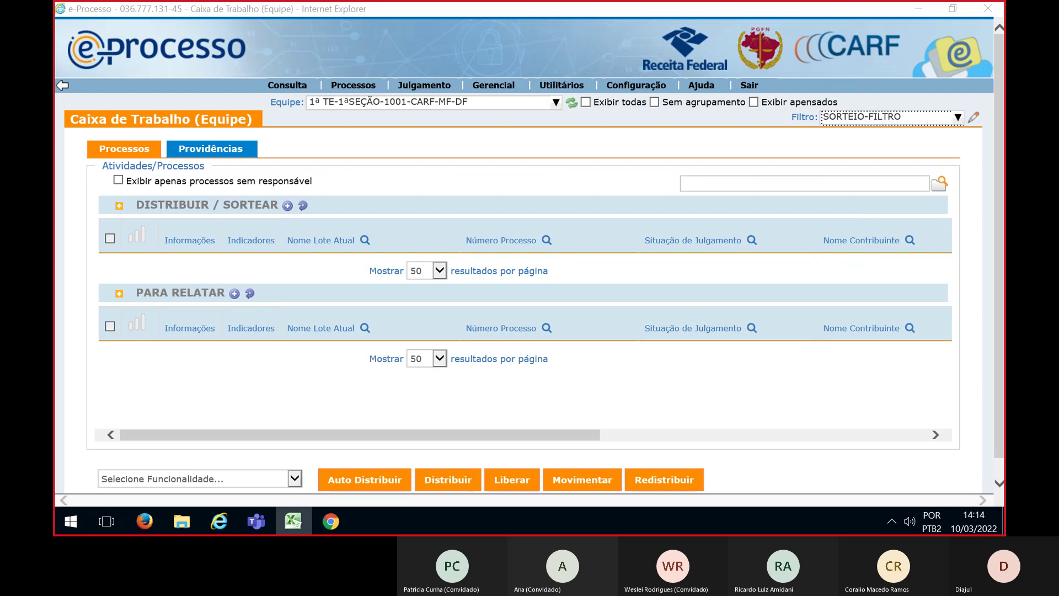
mouse_move(506, 241)
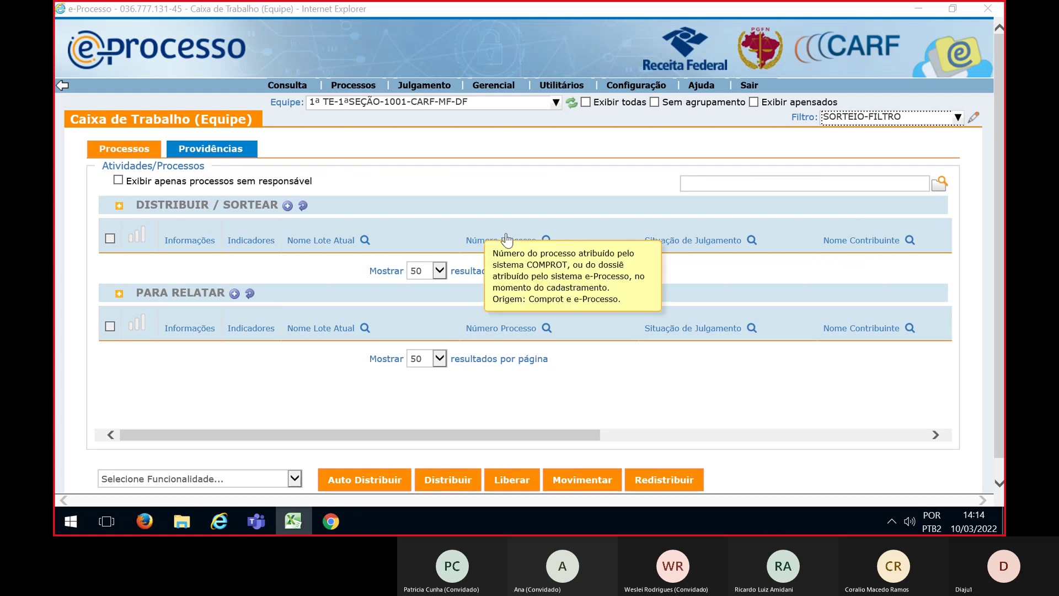
click(546, 240)
click(516, 270)
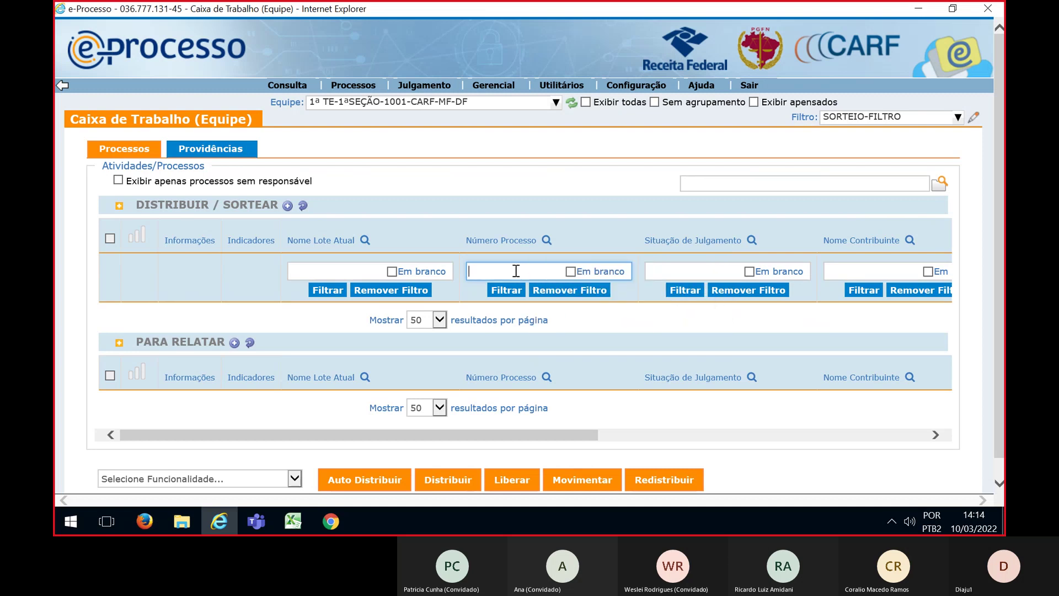
key(ctrl+v)
click(506, 290)
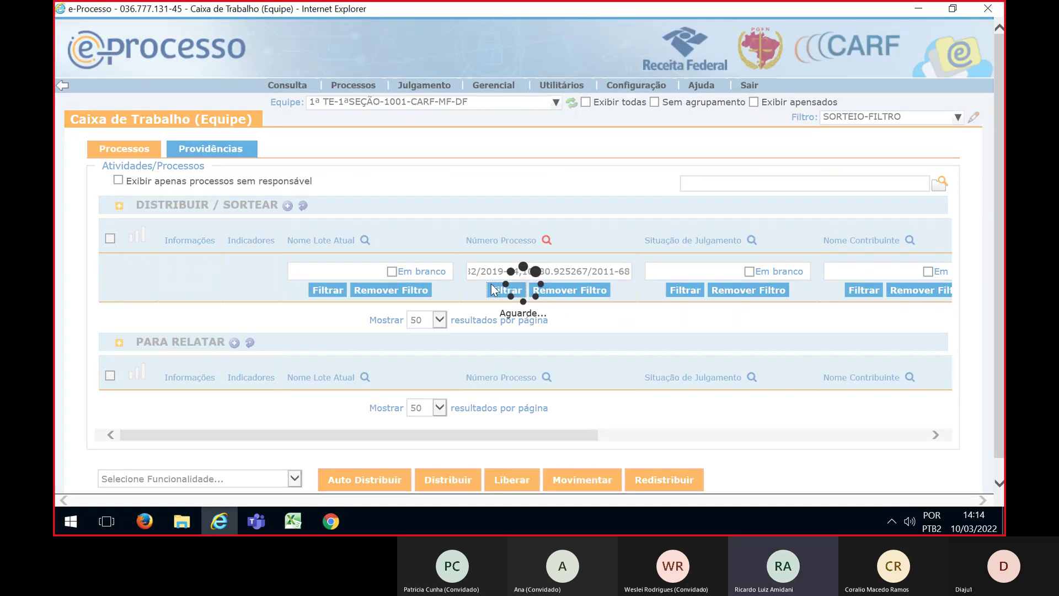
scroll(126, 246, down, 1)
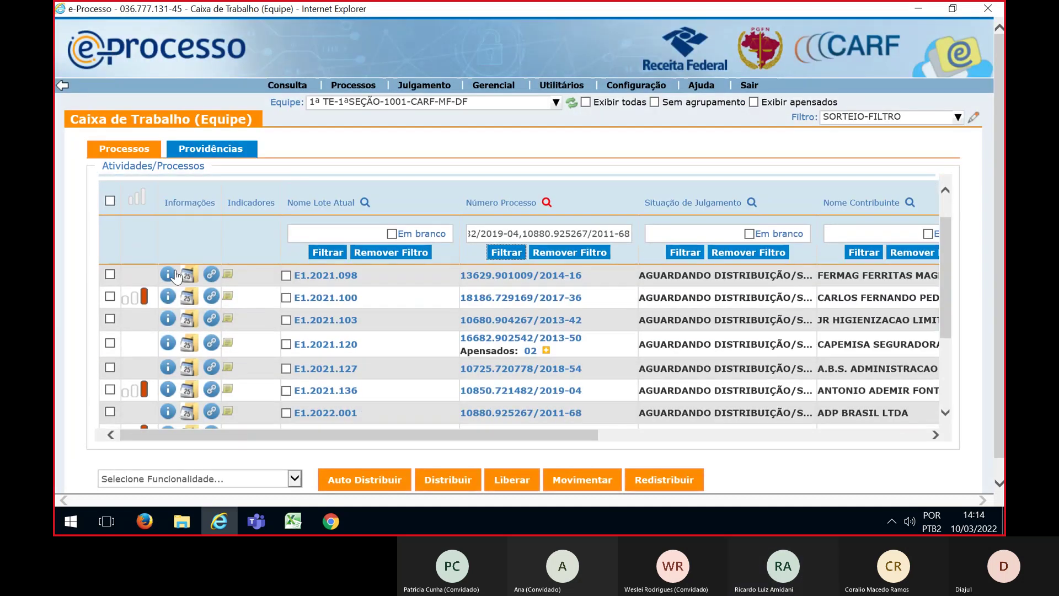
Tick all eight filtered lots with the header select-all checkbox
click(110, 201)
scroll(279, 357, down, 1)
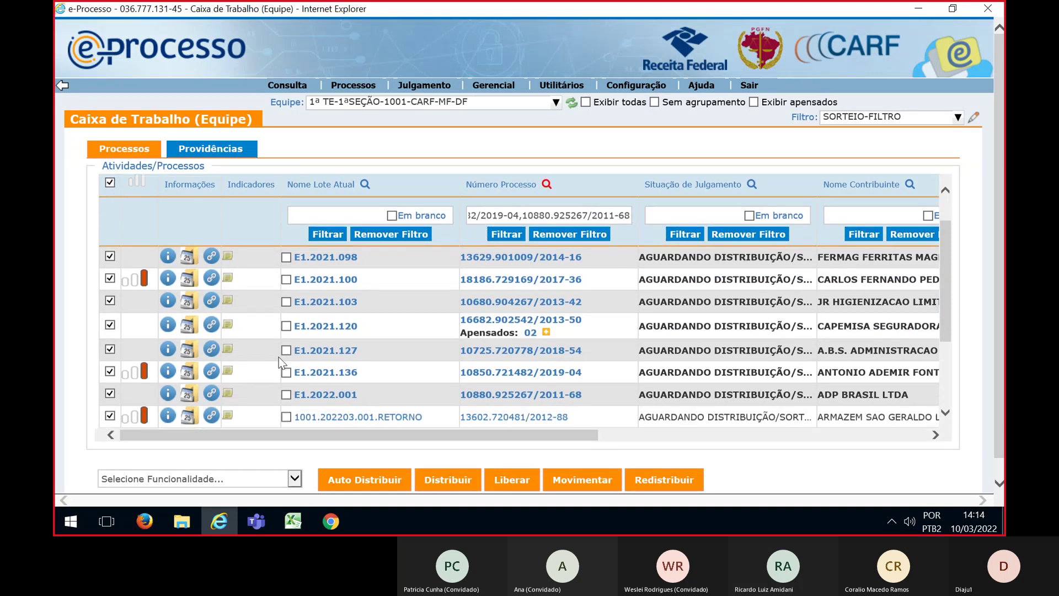
click(295, 479)
click(128, 487)
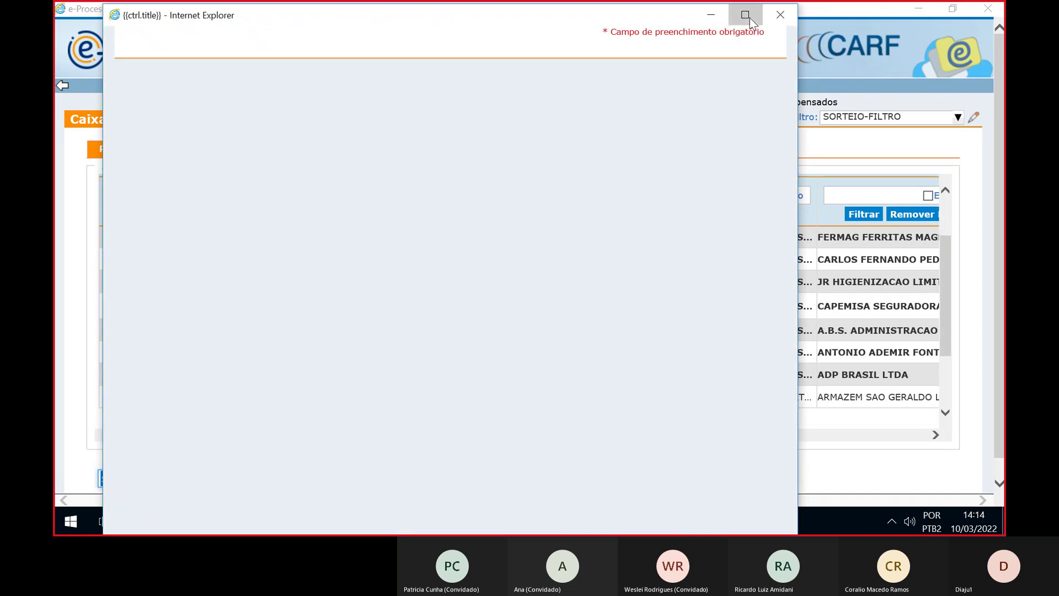
Under Distribuição / Movimentação, add one 1ª TE-1ªSEÇÃO-1001 Para Relatar councillor with Capacidade 1
click(745, 15)
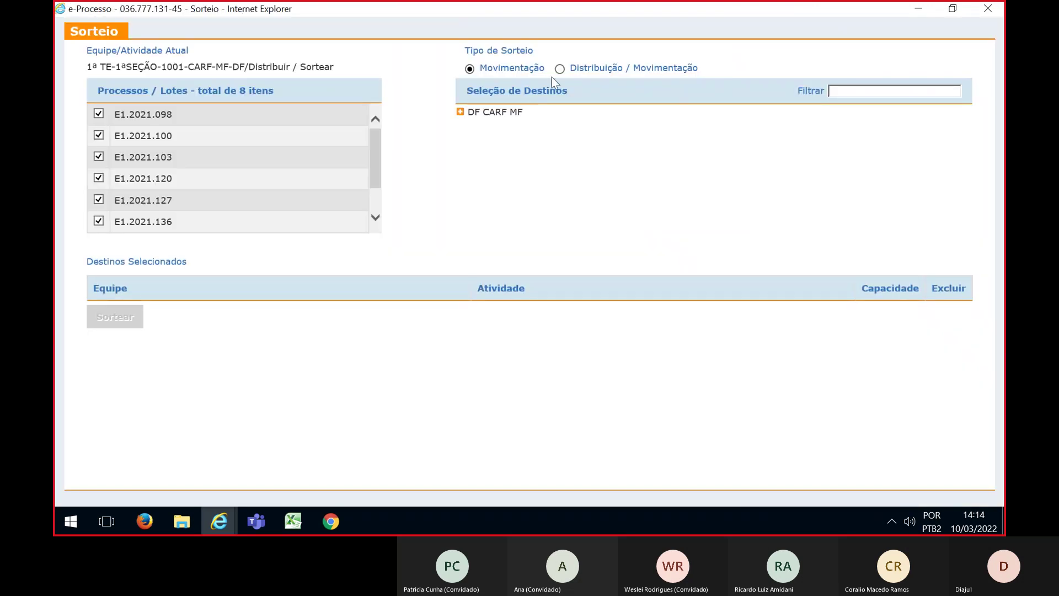
click(559, 69)
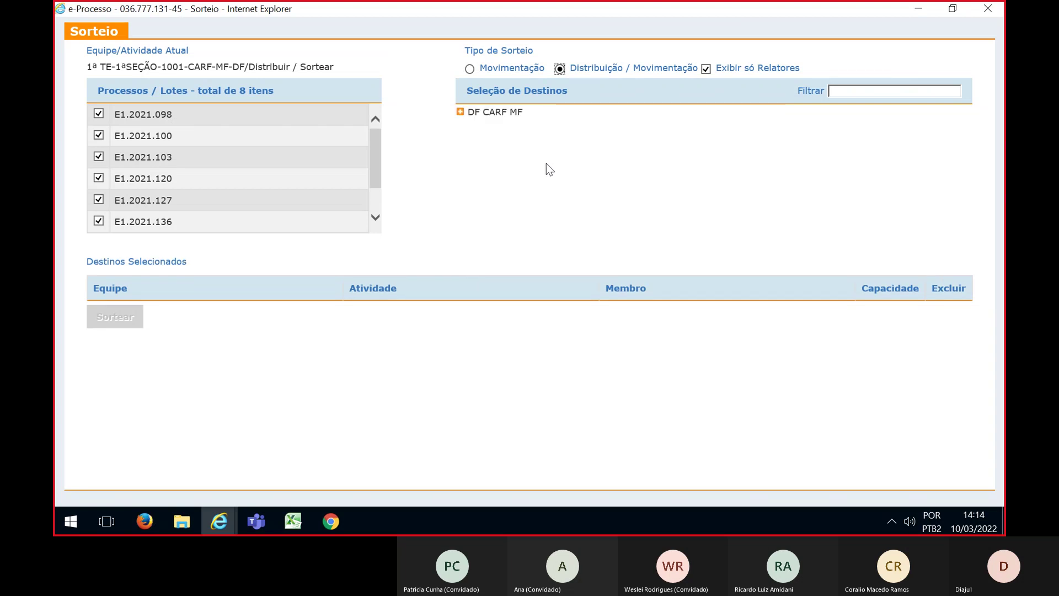
click(460, 112)
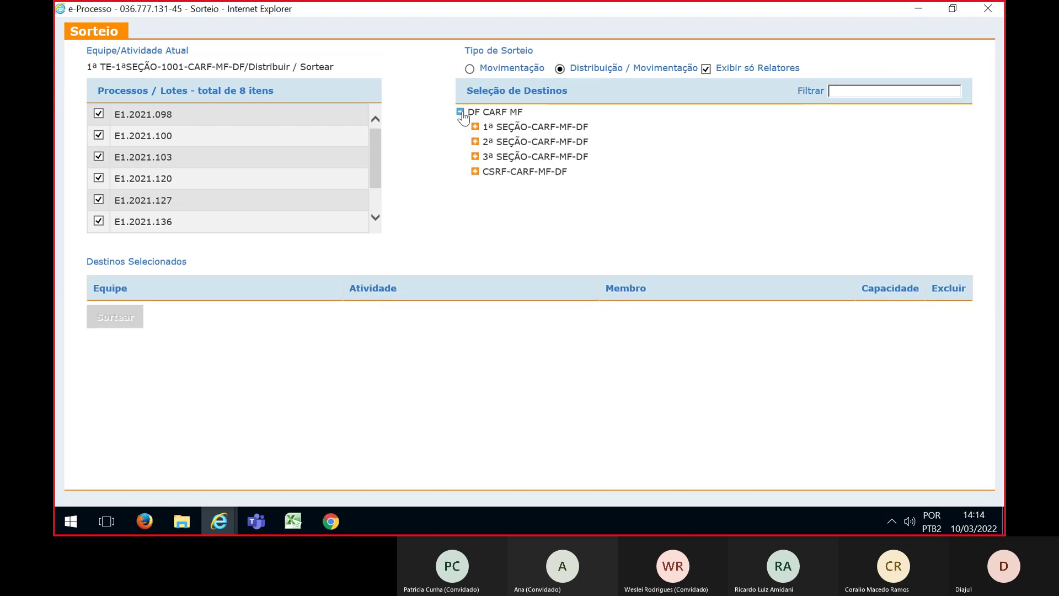
click(475, 127)
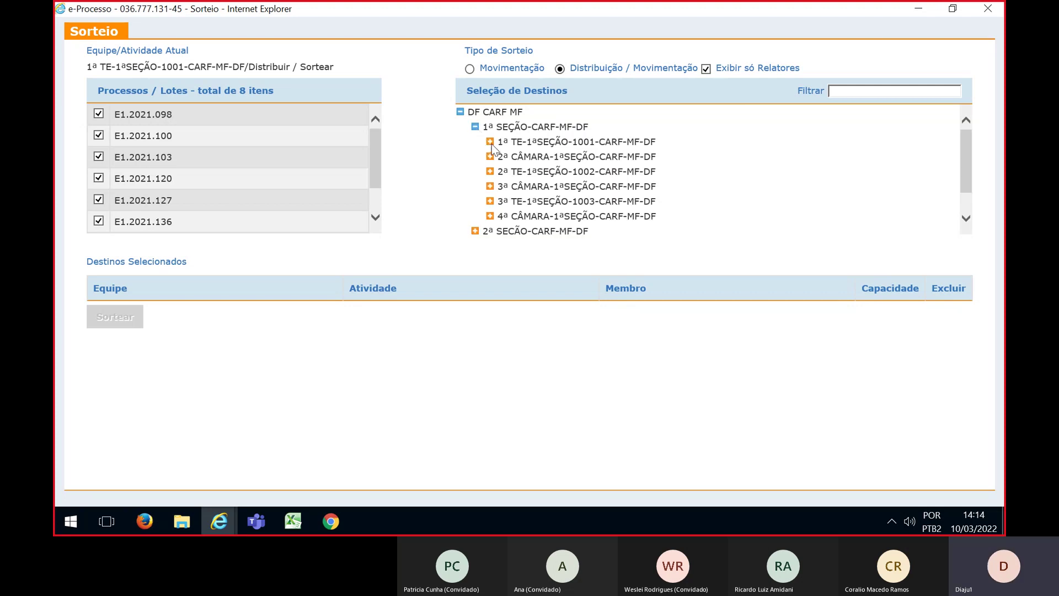
click(489, 142)
click(503, 156)
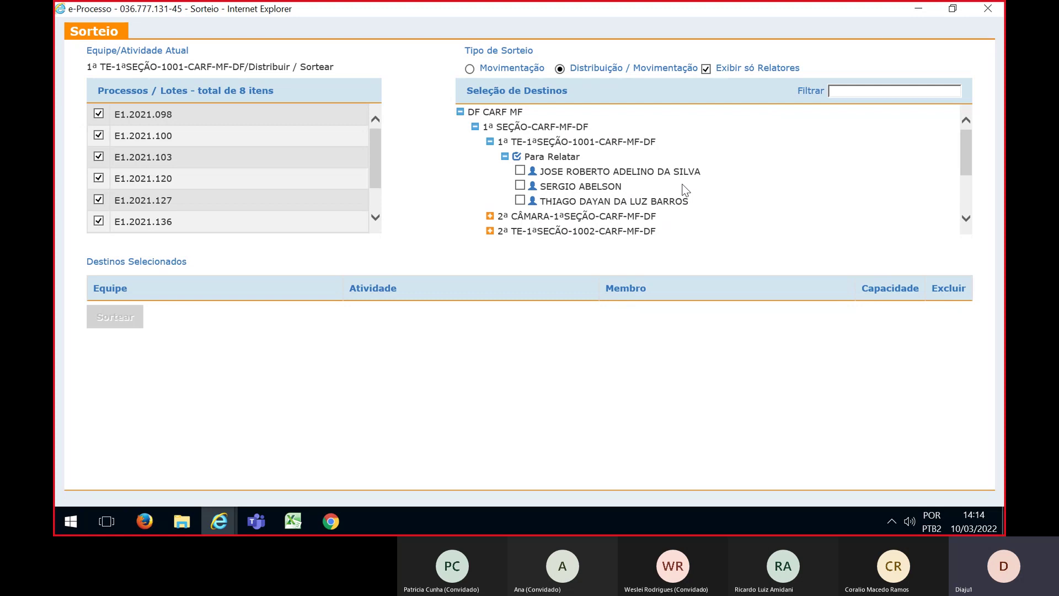
click(519, 171)
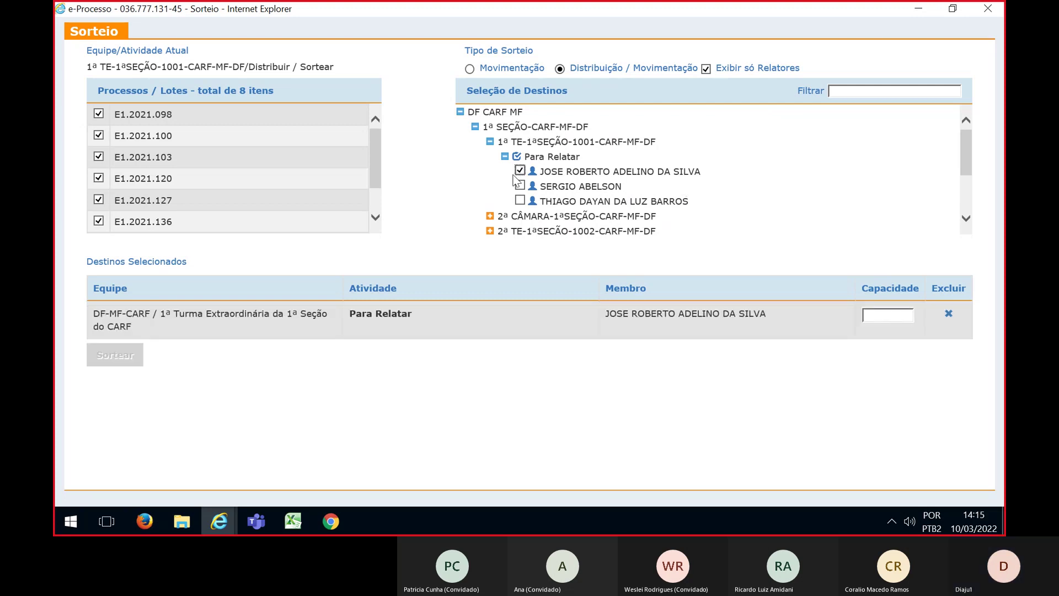
click(865, 314)
text(1)
scroll(237, 182, down, 1)
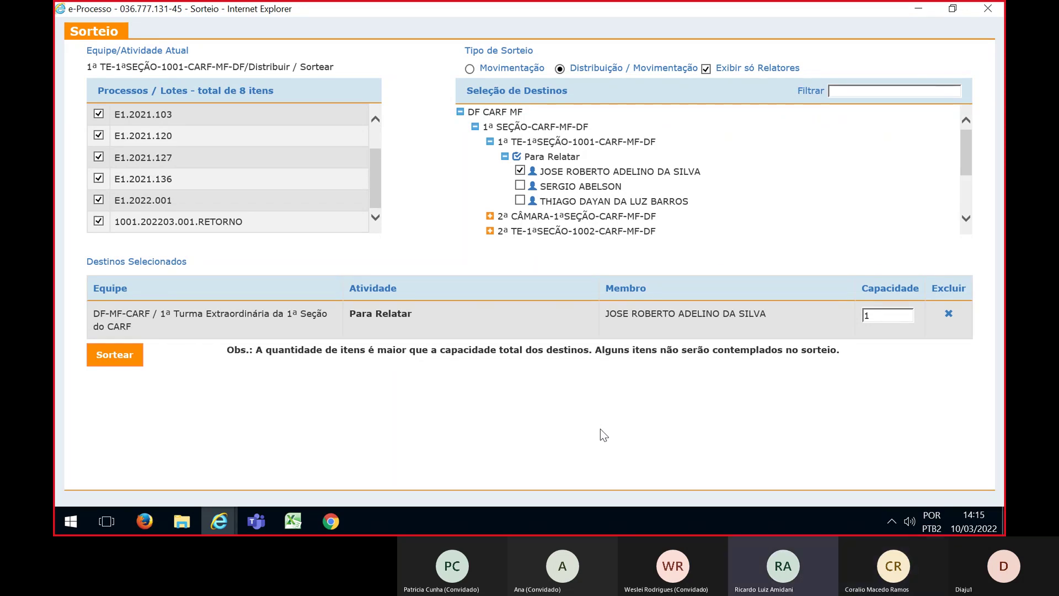
Run and confirm the eight-lot draw, assigning E1.2021.098, then bring Excel to the front
click(132, 363)
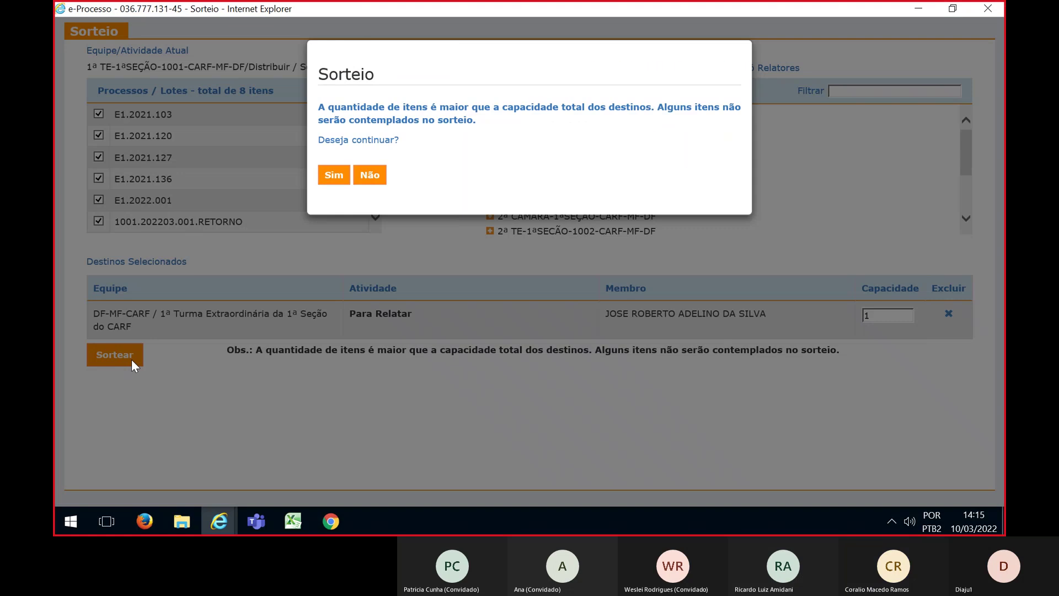
click(332, 176)
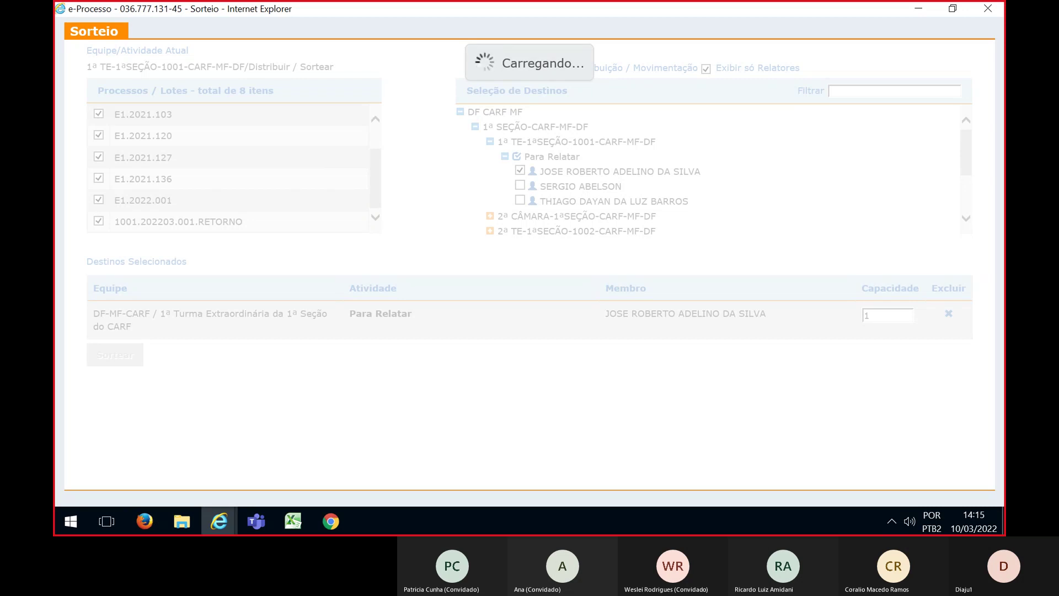
click(293, 521)
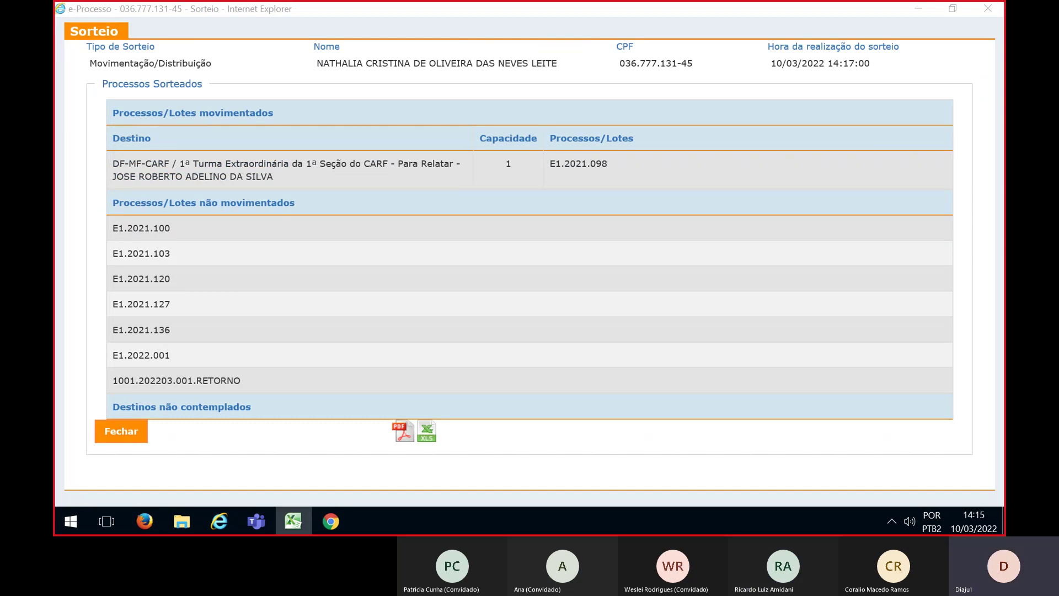
click(294, 520)
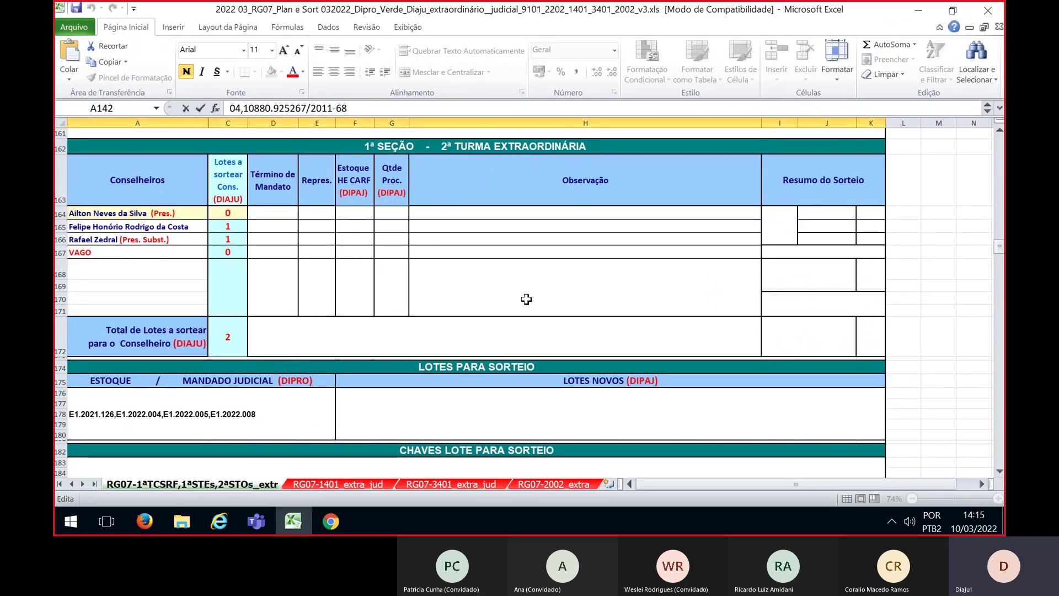
Check lots E1.2021.126, E1.2022.004, E1.2022.005 and E1.2022.008 in Excel, then return to e-Processo
scroll(527, 309, down, 1)
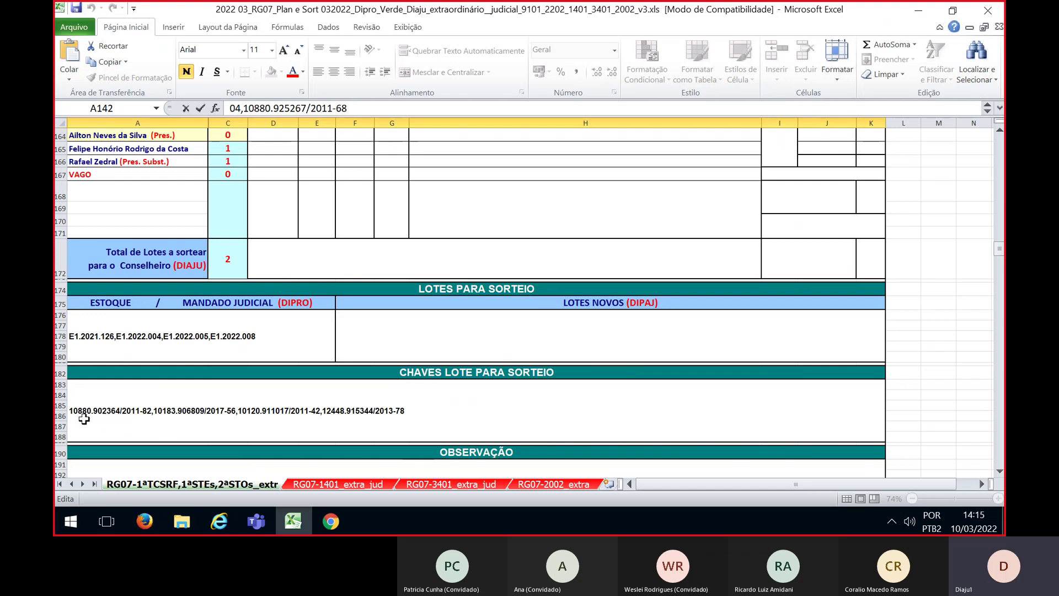
scroll(668, 238, up, 1)
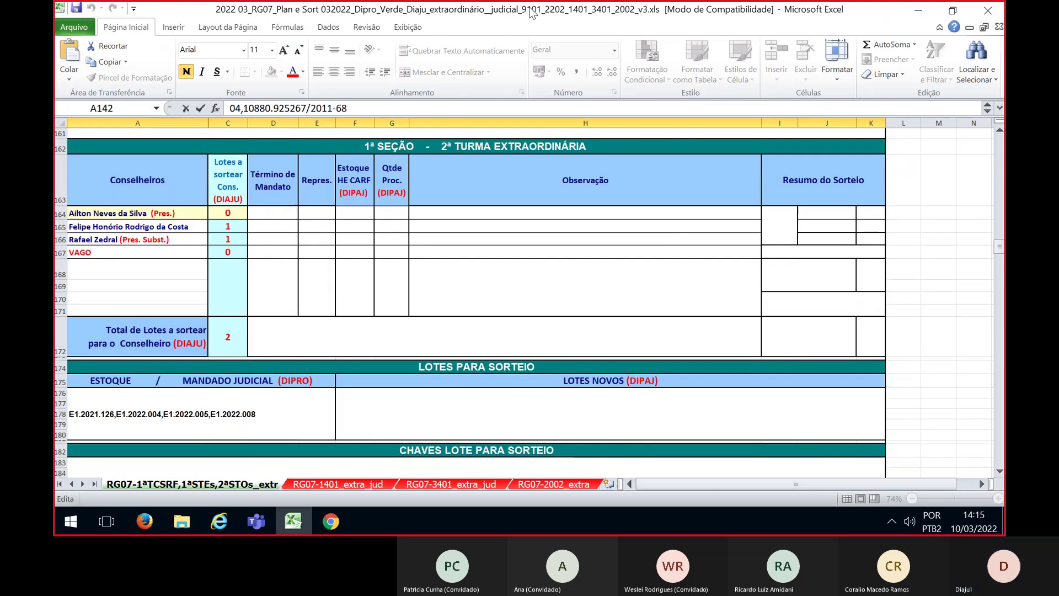
key(alt+Tab)
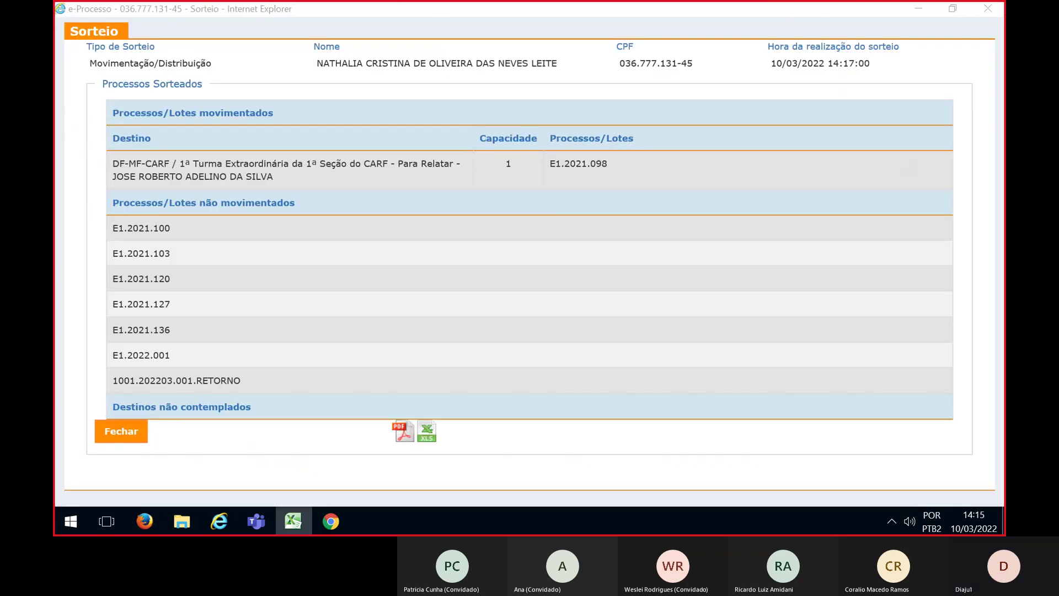
Close the results and switch the work box to team 2ª TE-1ªSEÇÃO-1002-CARF-MF-DF with filter SORTEIO-FILTRO
click(128, 431)
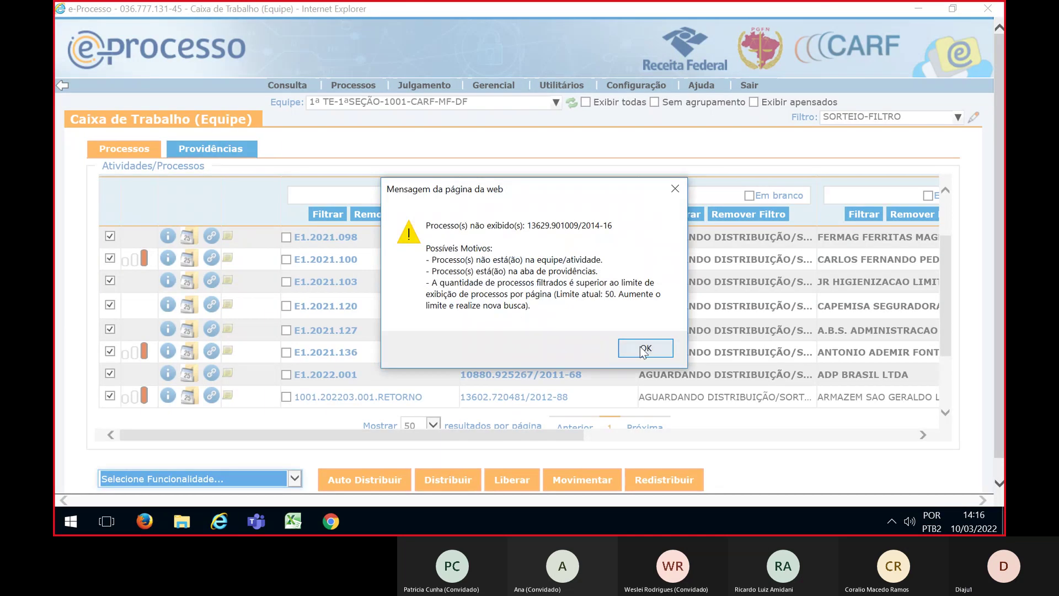
click(640, 346)
click(352, 107)
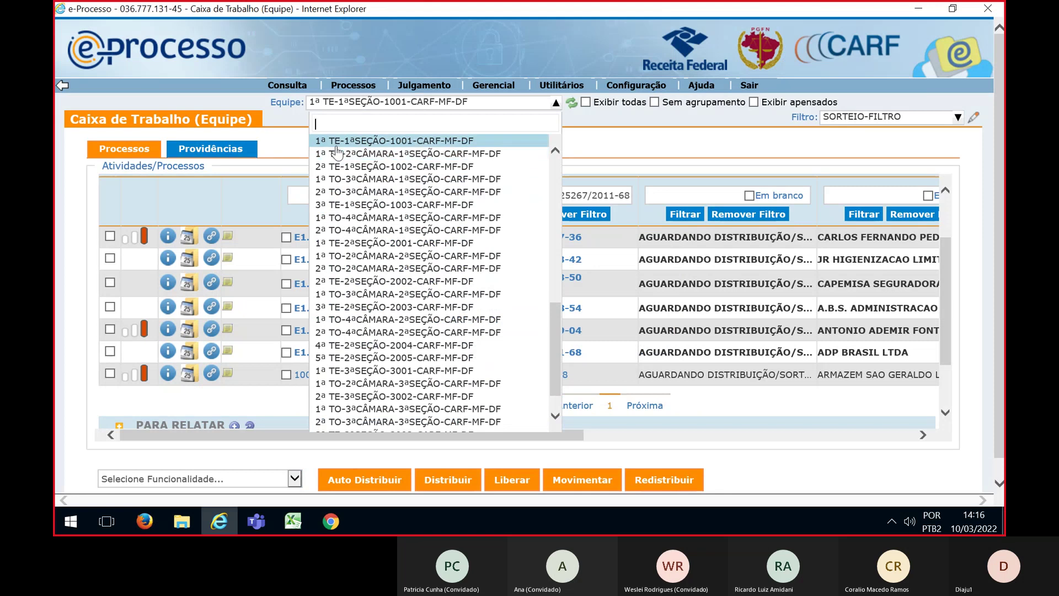
click(331, 166)
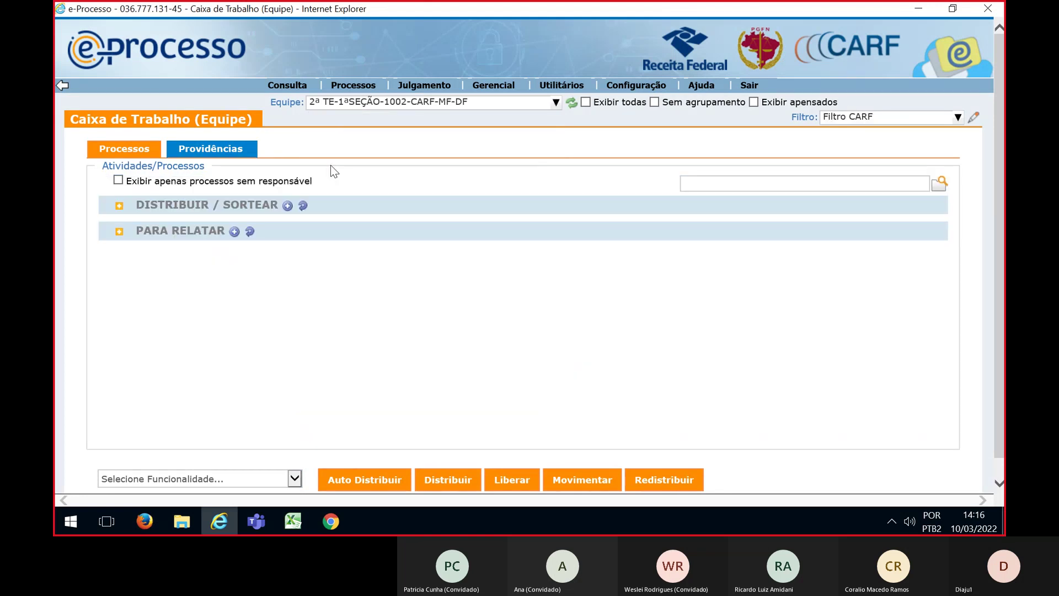
click(862, 127)
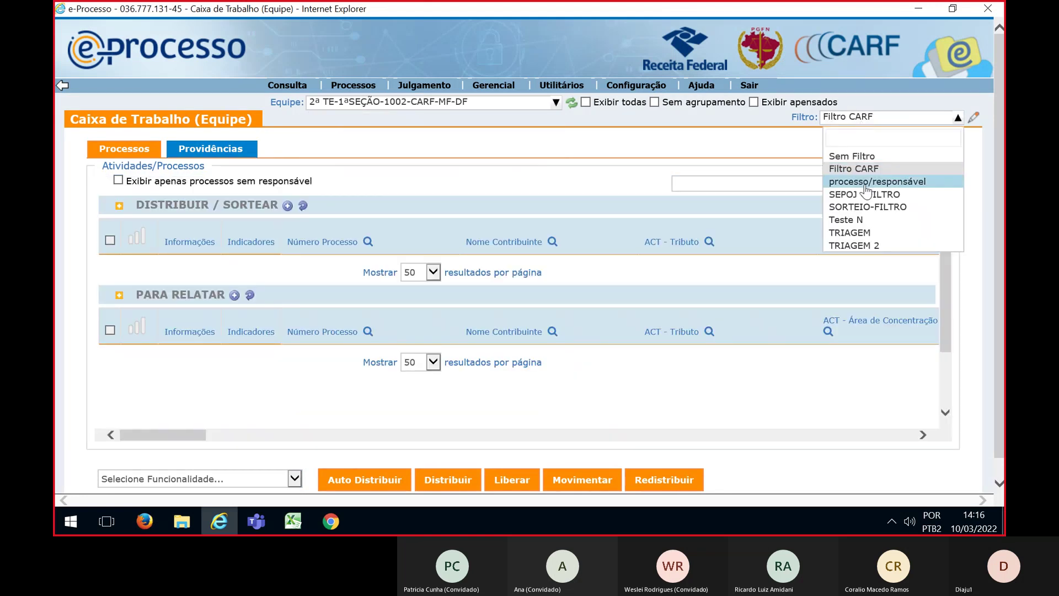
click(866, 207)
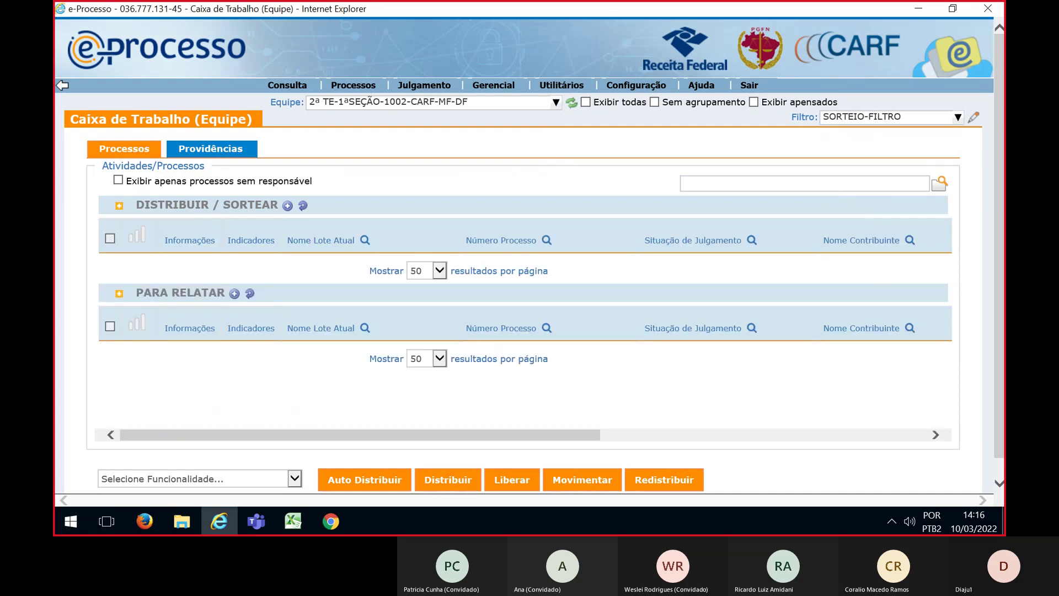
Filter by the pasted process numbers and tick all four lots E1.2021.126 through E1.2022.008
key(alt+Tab)
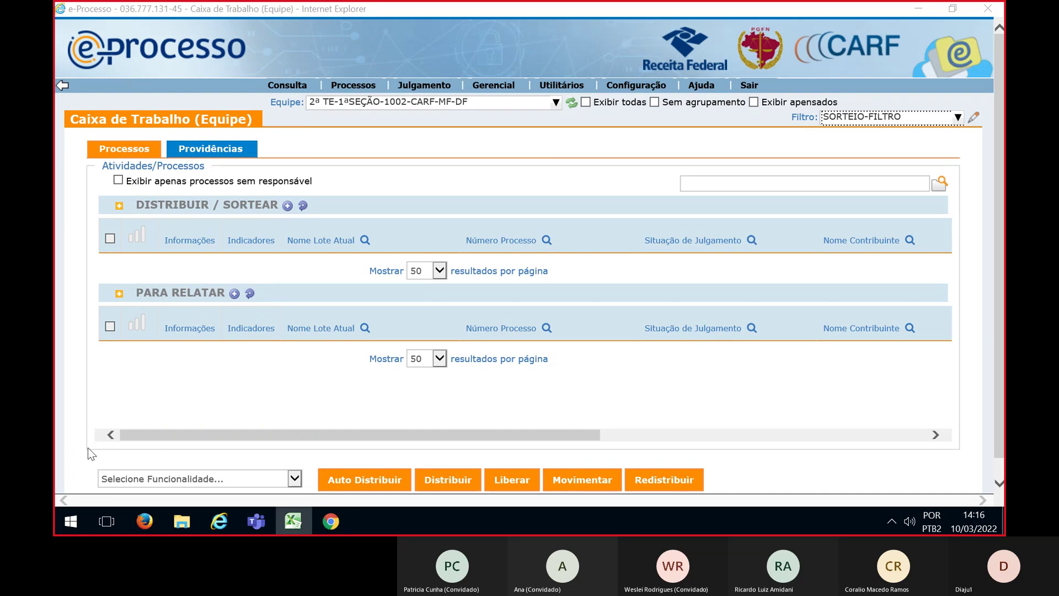
click(545, 241)
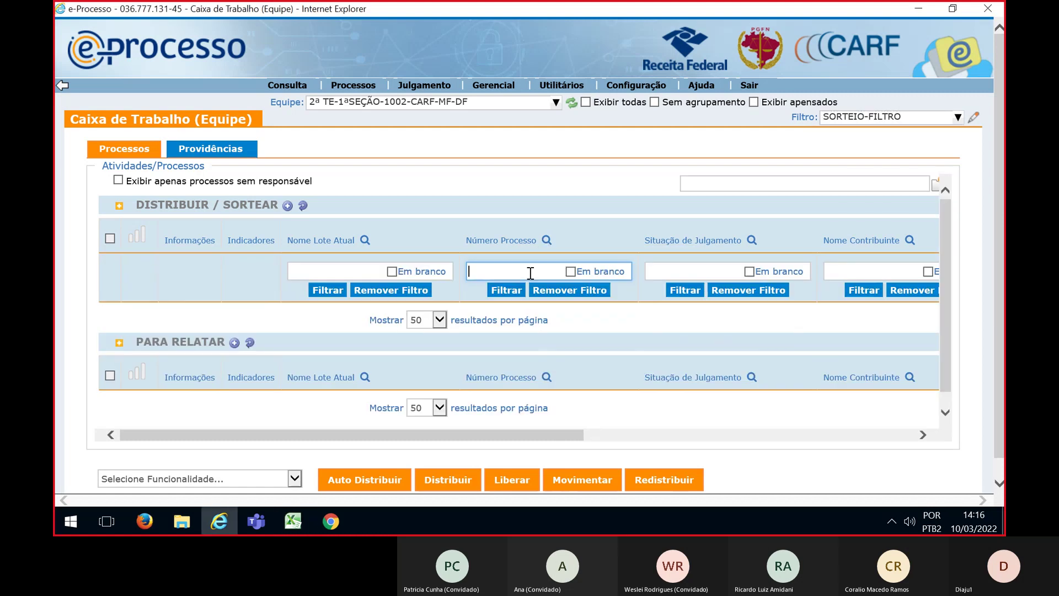
click(506, 290)
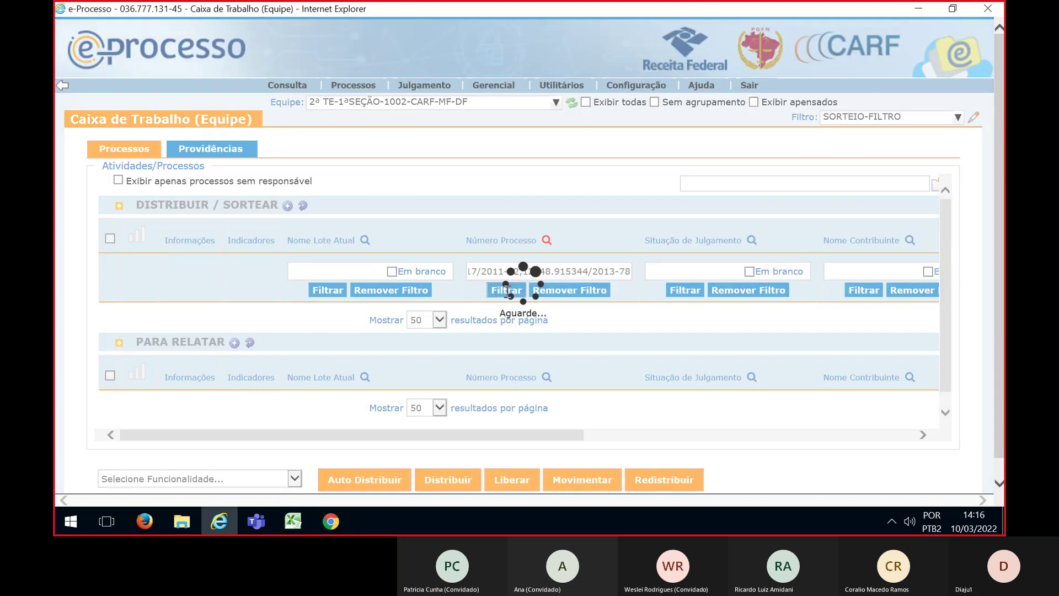
click(110, 239)
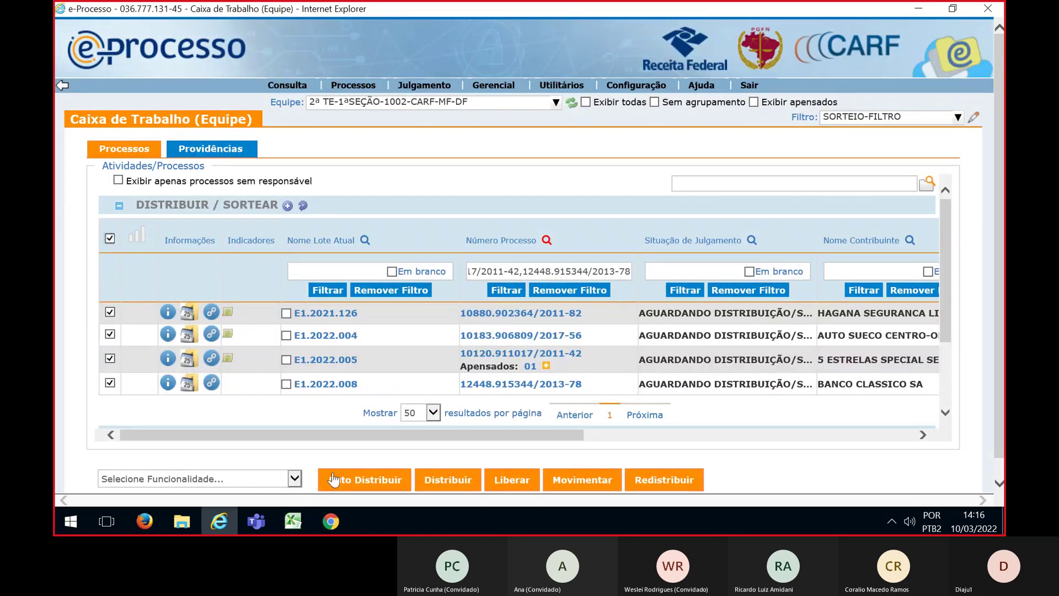
click(298, 479)
click(153, 488)
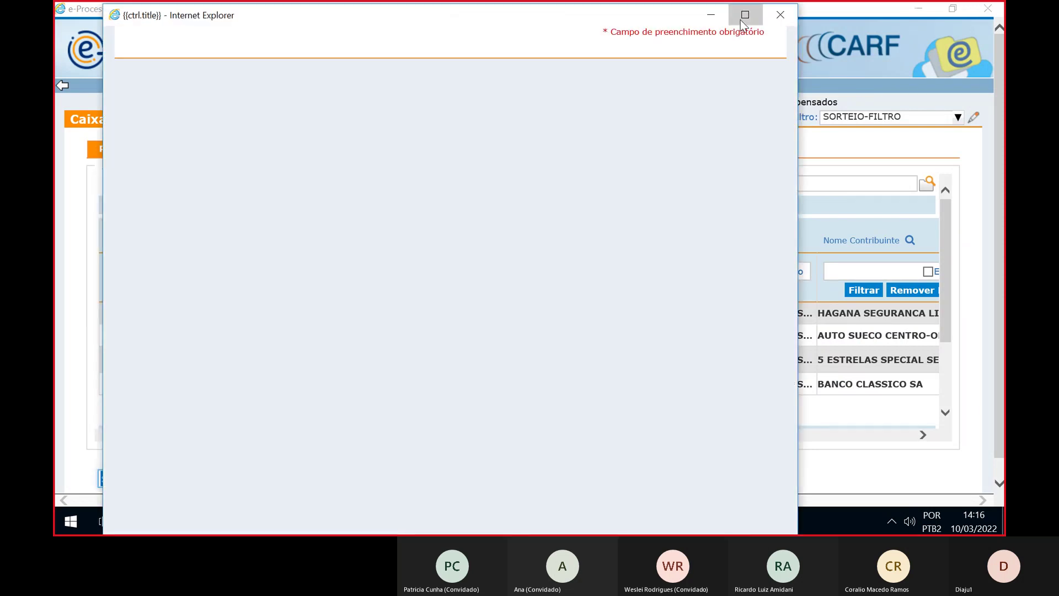
Set Distribuição / Movimentação and expand DF CARF MF > 1ª SEÇÃO > 2ª TE-1002 > Para Relatar
click(745, 15)
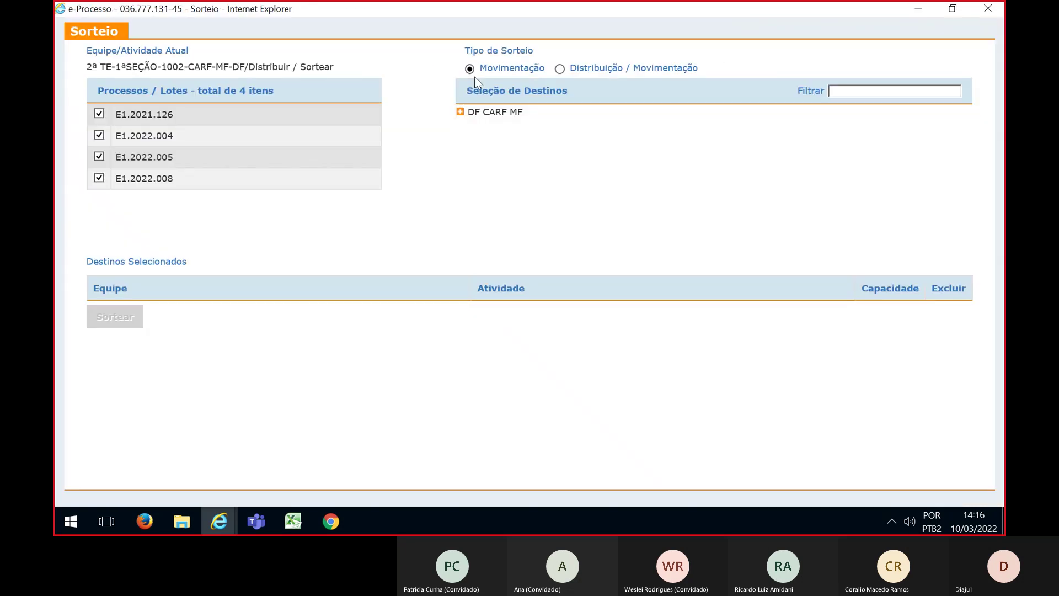
click(559, 69)
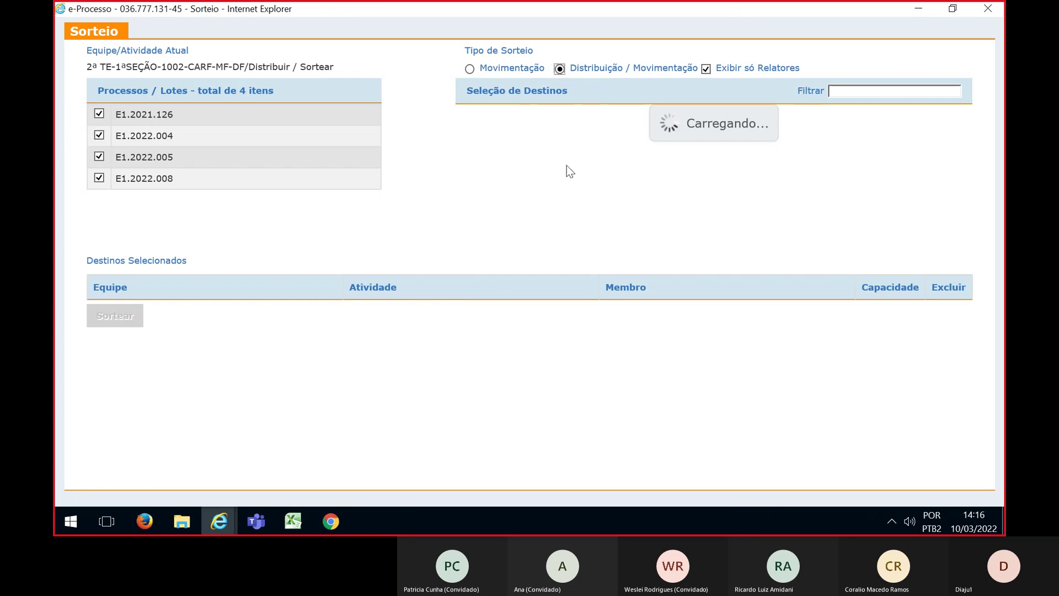
click(460, 113)
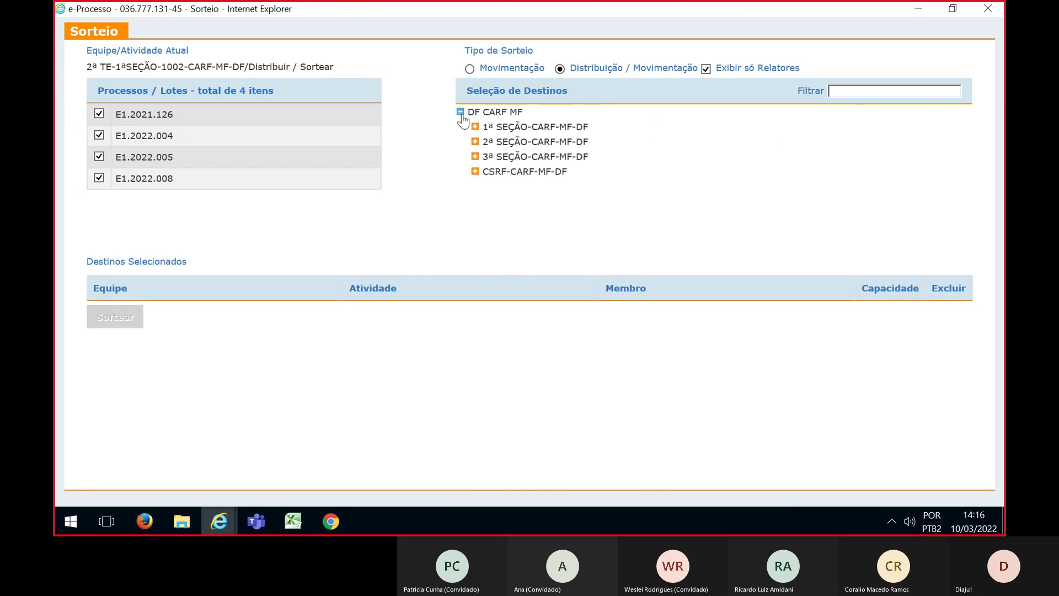
click(475, 126)
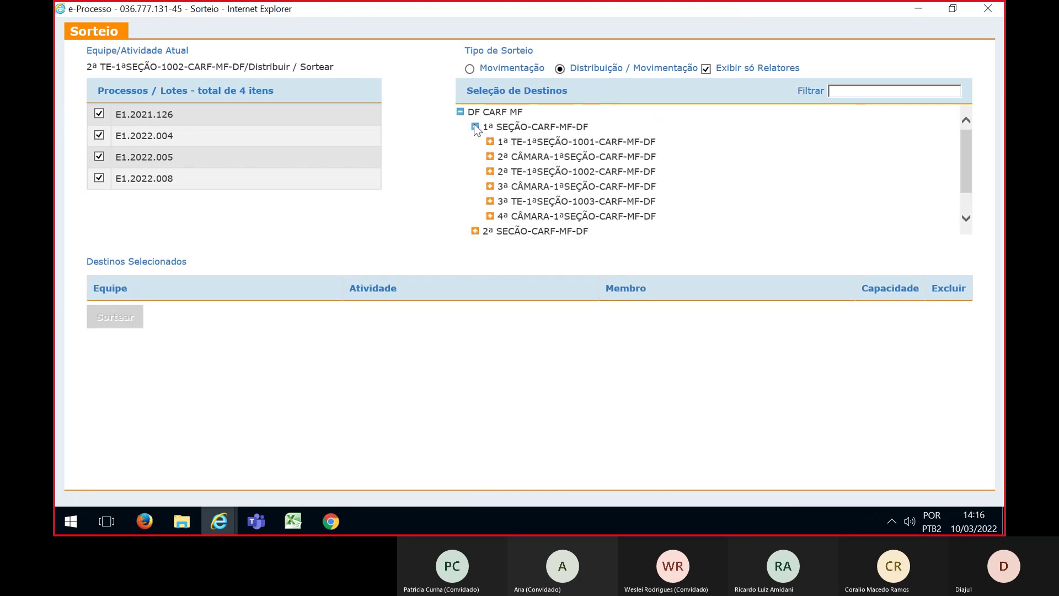
click(490, 172)
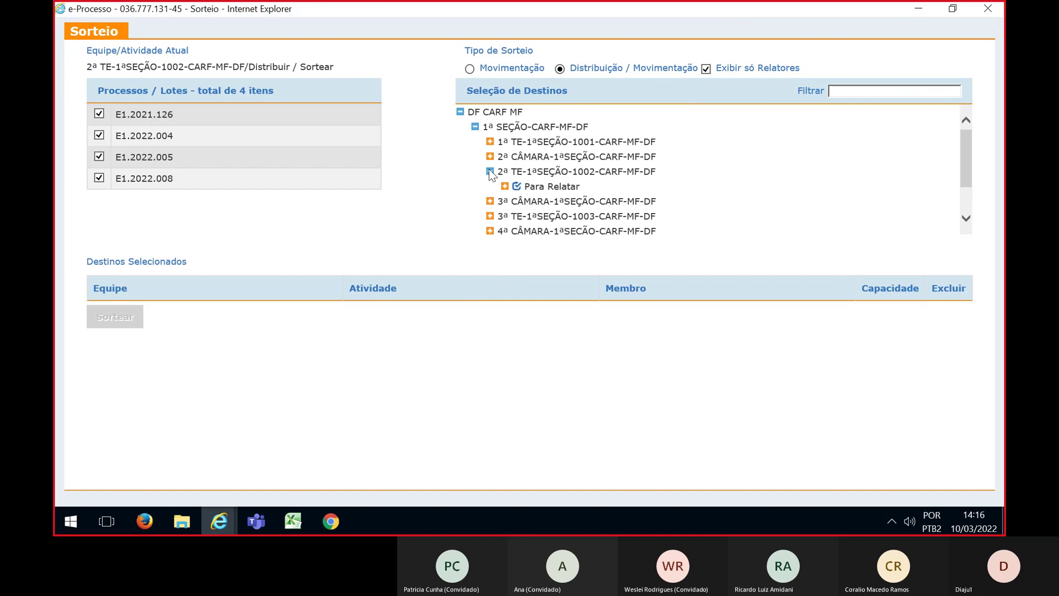
click(505, 187)
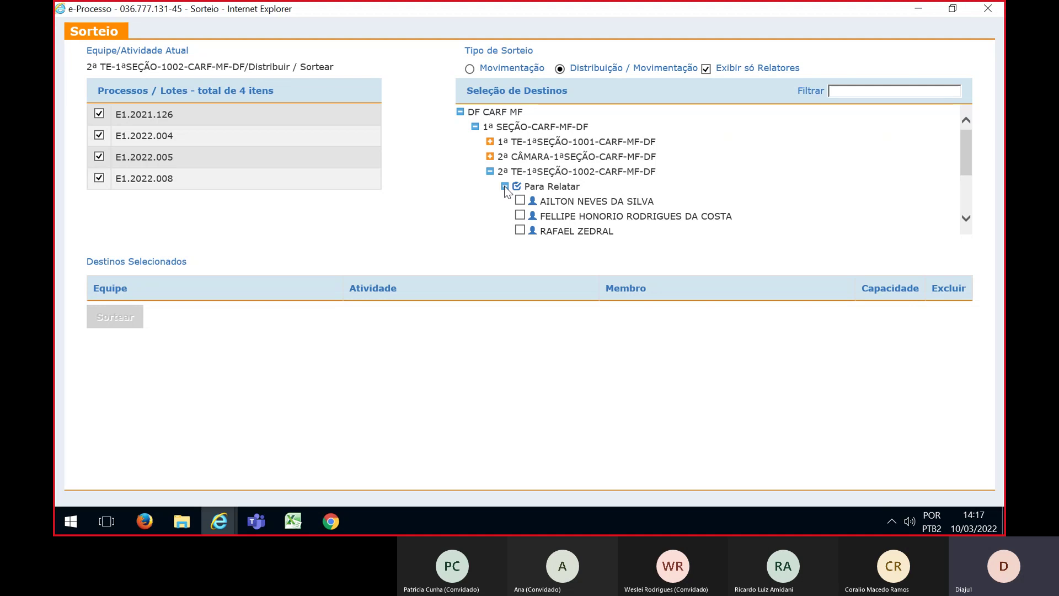
Add two Para Relatar councillors with Capacidade 1 each and run Sortear
click(520, 215)
click(965, 220)
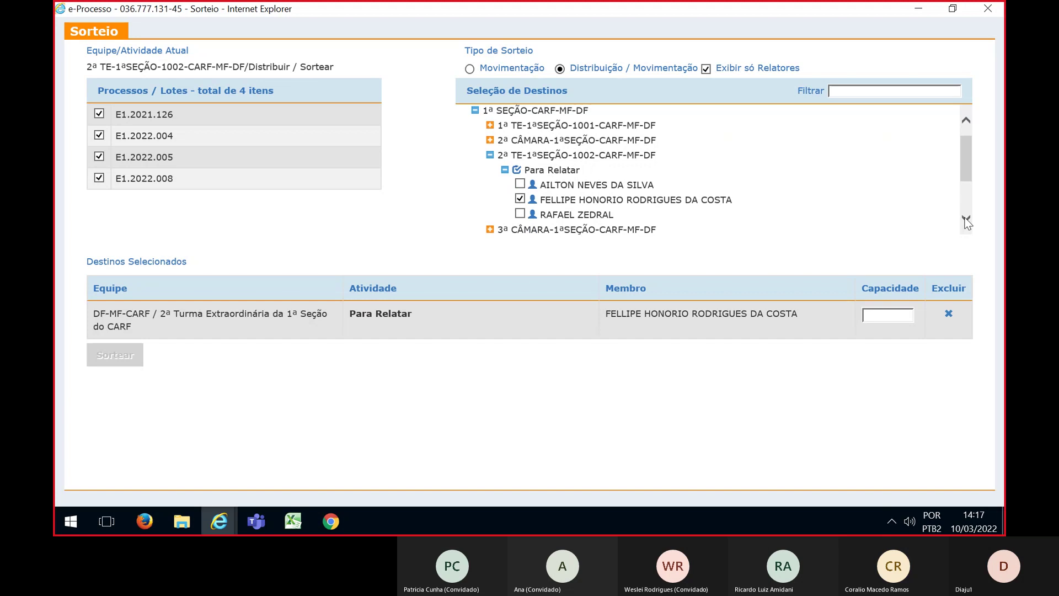
click(519, 214)
click(888, 316)
text(1)
click(879, 349)
text(1)
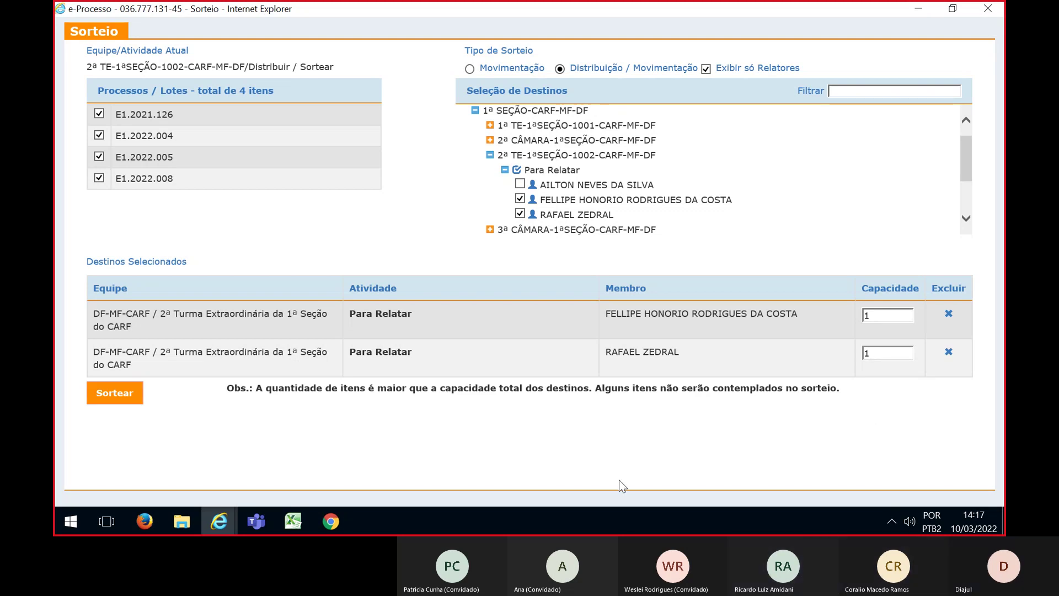
click(111, 394)
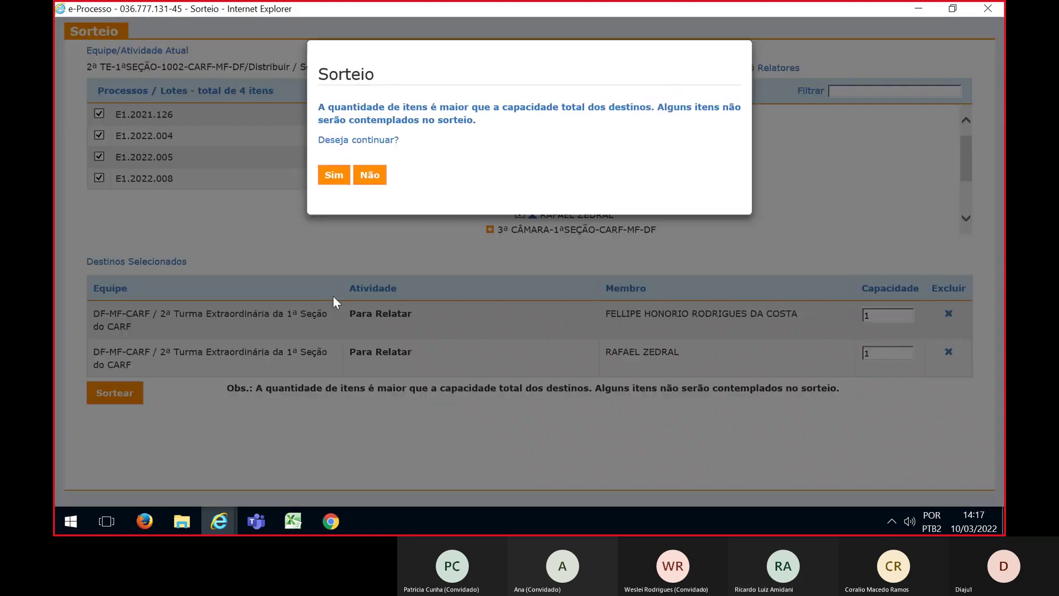
Confirm the four-lot draw despite exceeding capacity, then bring up the Excel planning workbook
click(337, 174)
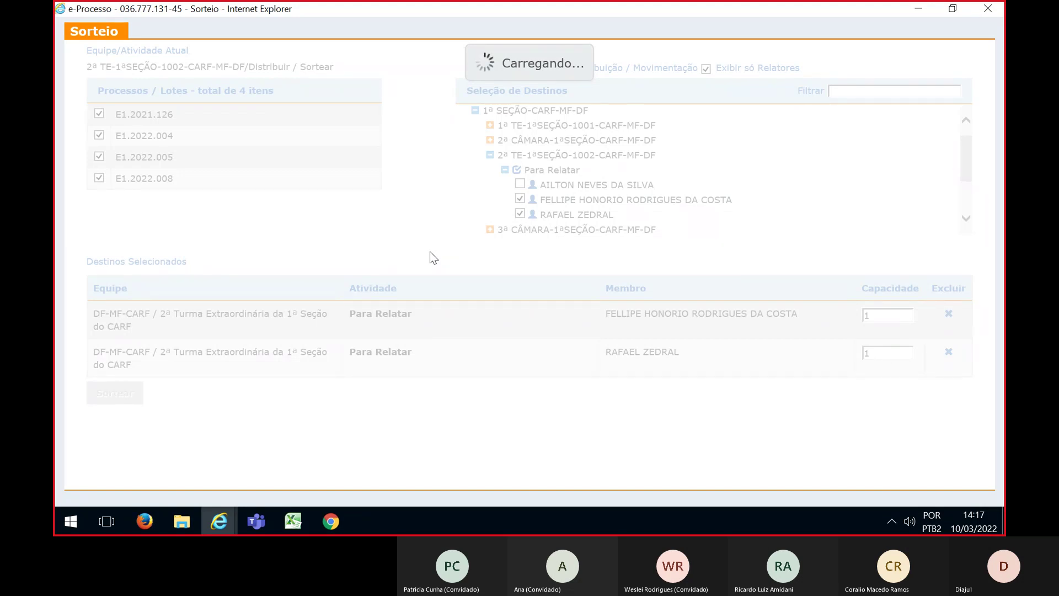
key(alt+Tab)
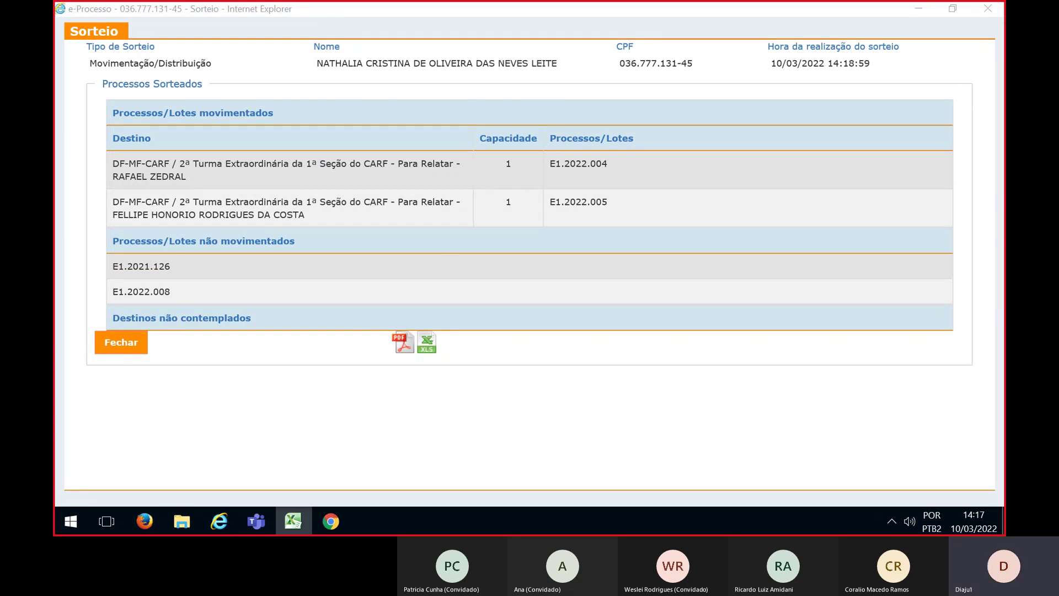
click(293, 521)
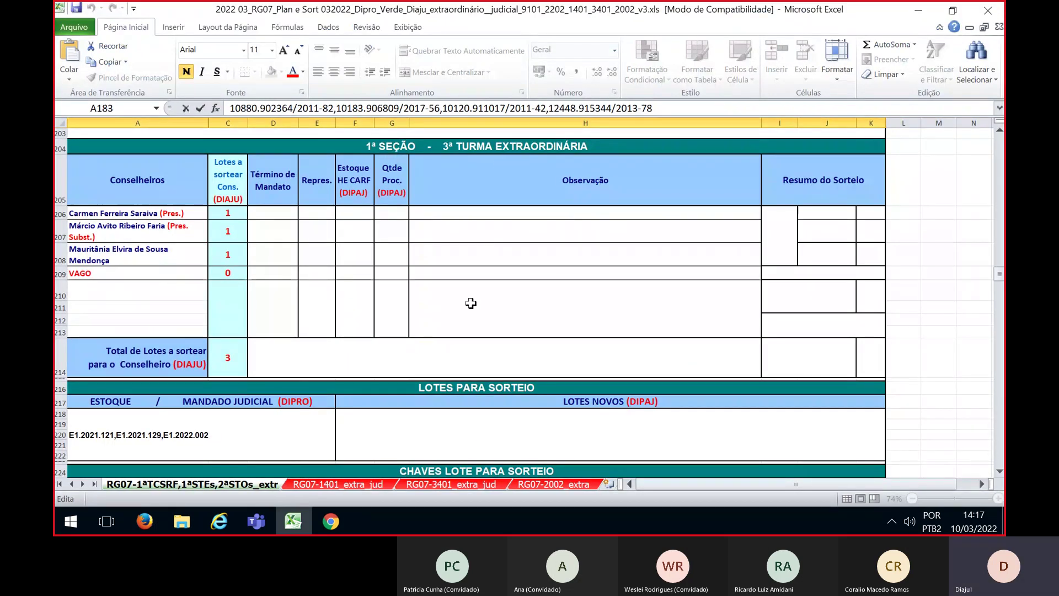
Review the 3ª Turma Extraordinária block in Excel, then return to the e-Processo draw results
click(490, 299)
scroll(491, 301, down, 1)
scroll(491, 300, down, 1)
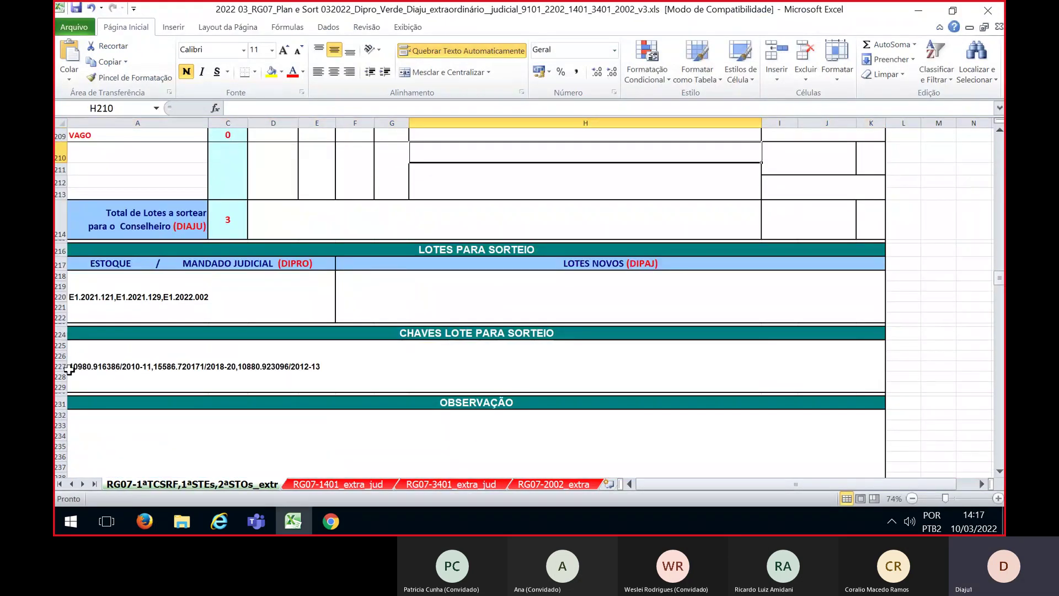
scroll(508, 386, up, 2)
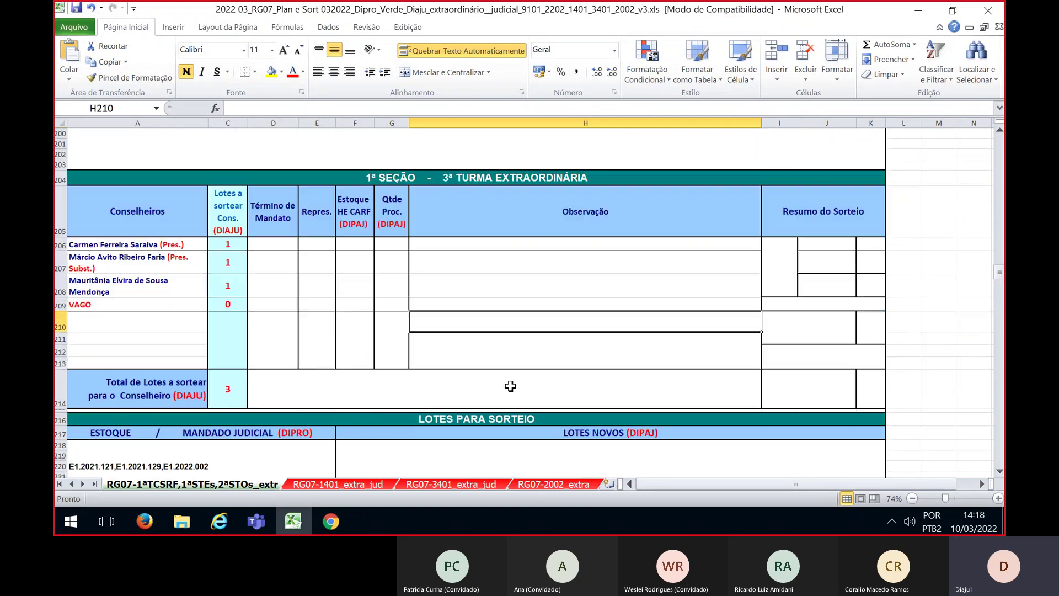
key(alt+Tab)
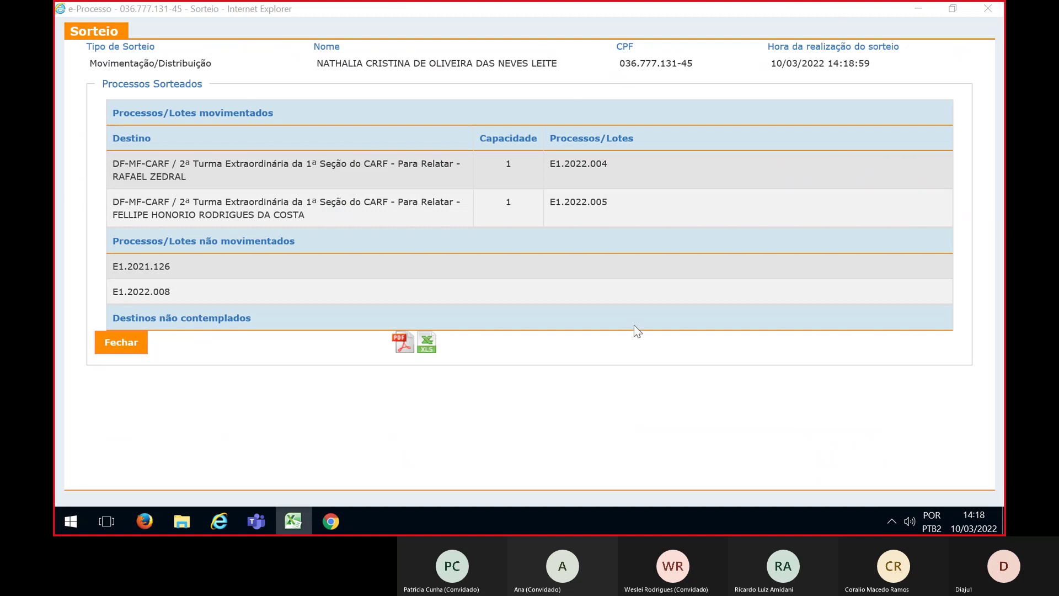
Close the results and open team 3ª TE-1ªSEÇÃO-1003-CARF-MF-DF with the SORTEIO-FILTRO filter
click(126, 347)
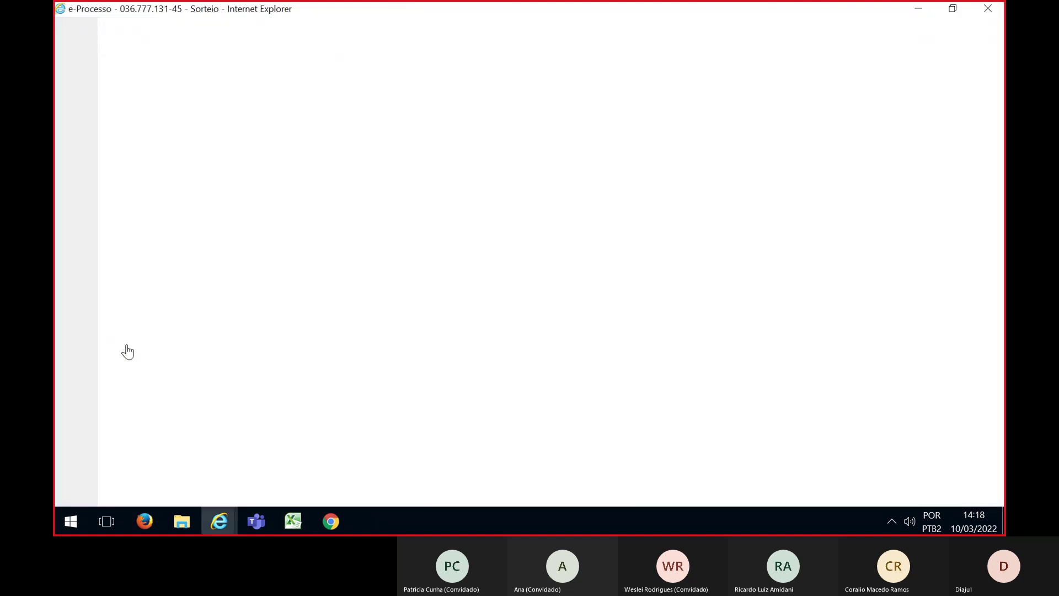
click(645, 353)
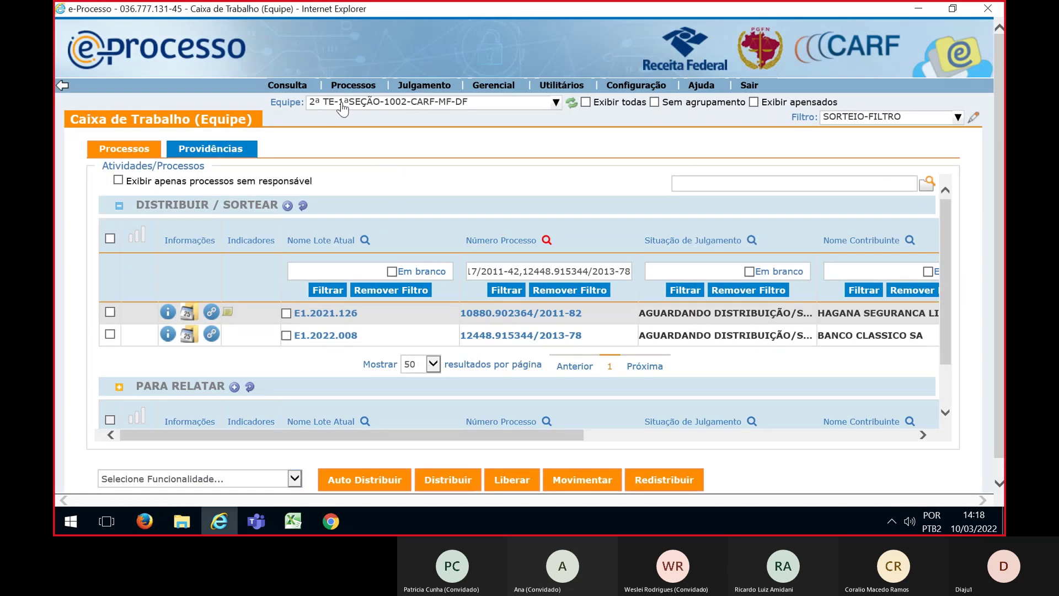
click(342, 108)
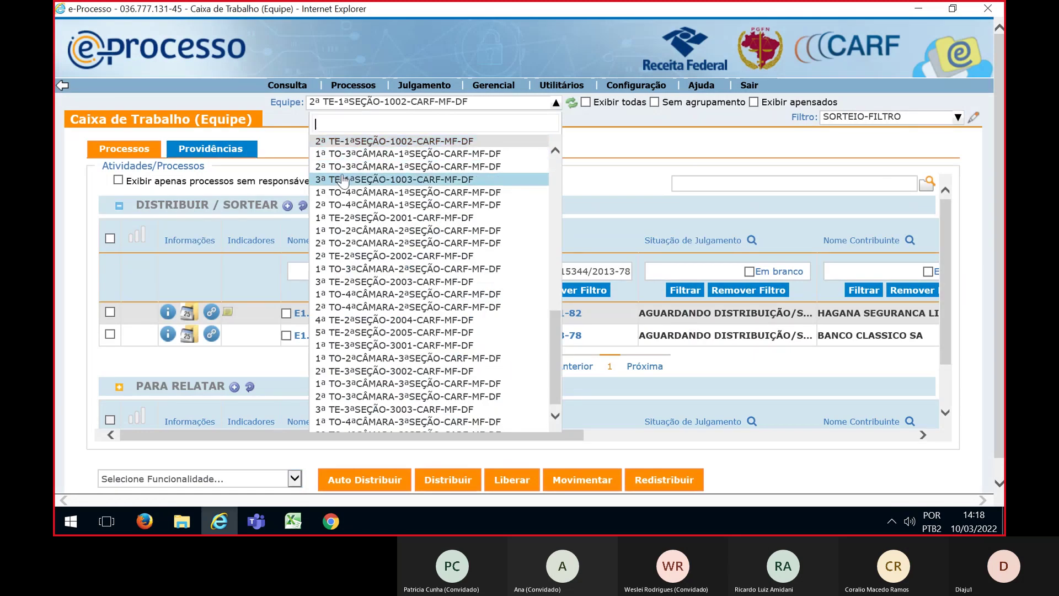
click(343, 178)
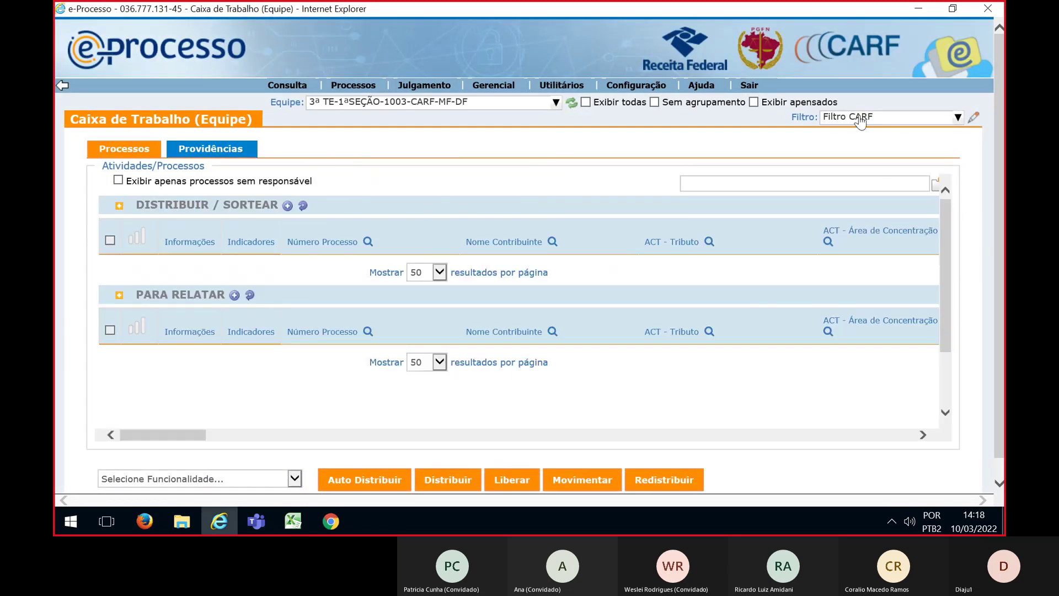
click(860, 118)
click(870, 206)
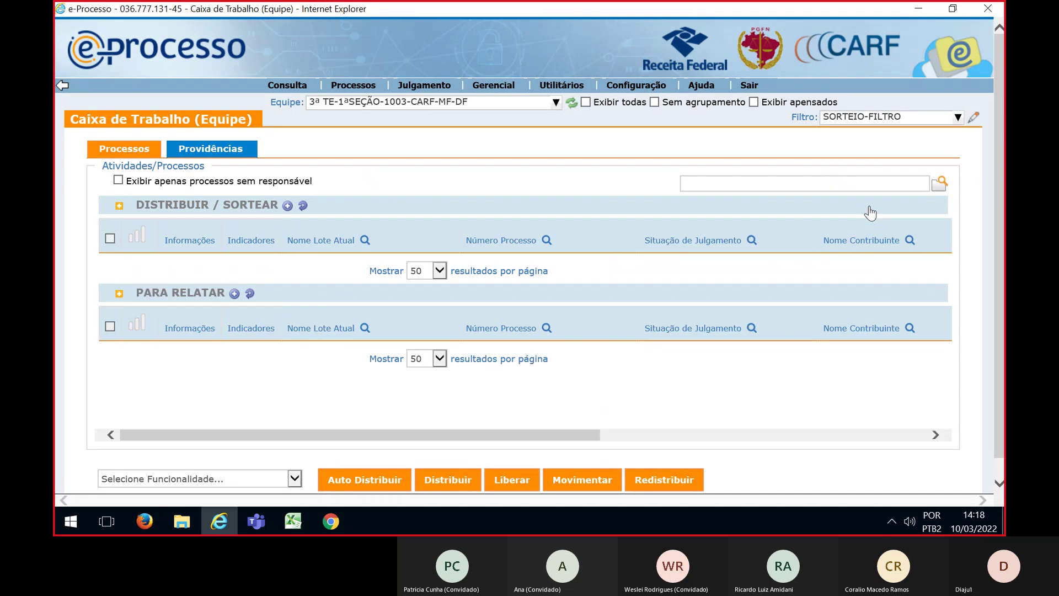
Filter by the planned process numbers and tick lots E1.2021.121, E1.2021.129 and E1.2022.002 for drawing
key(alt+Tab)
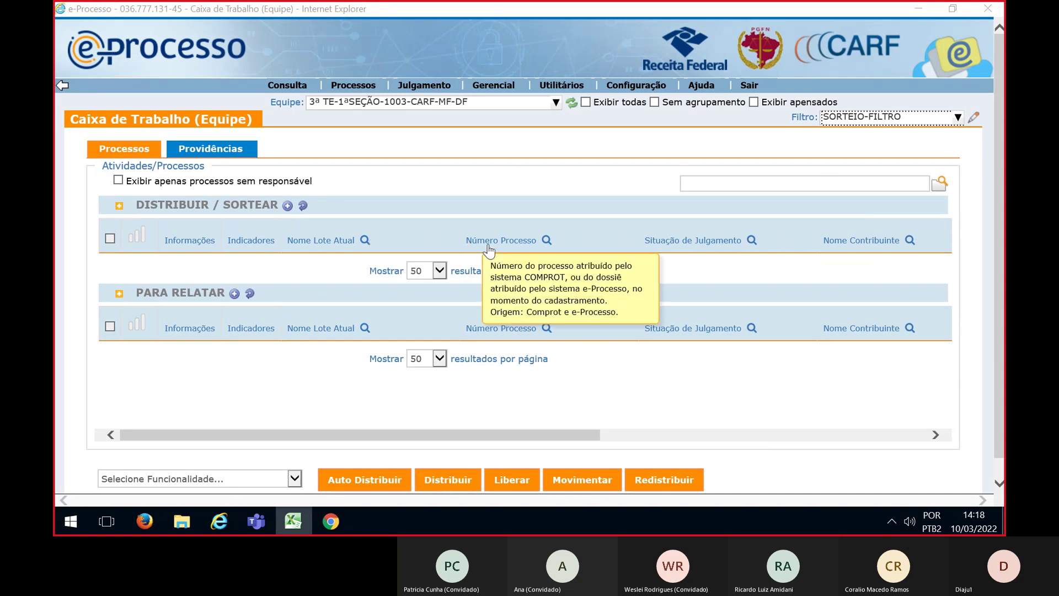
click(547, 240)
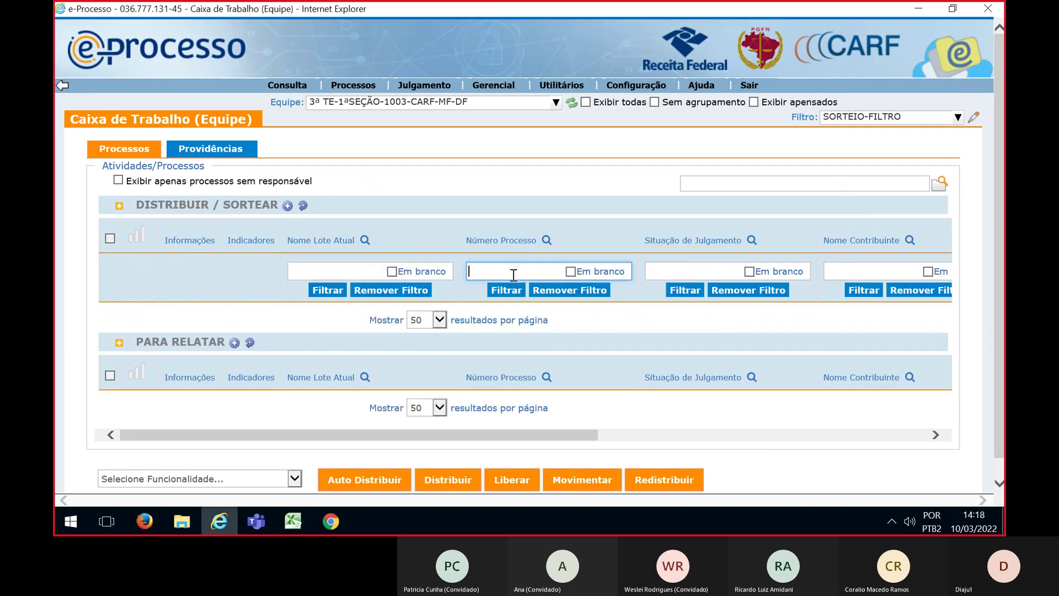
click(507, 290)
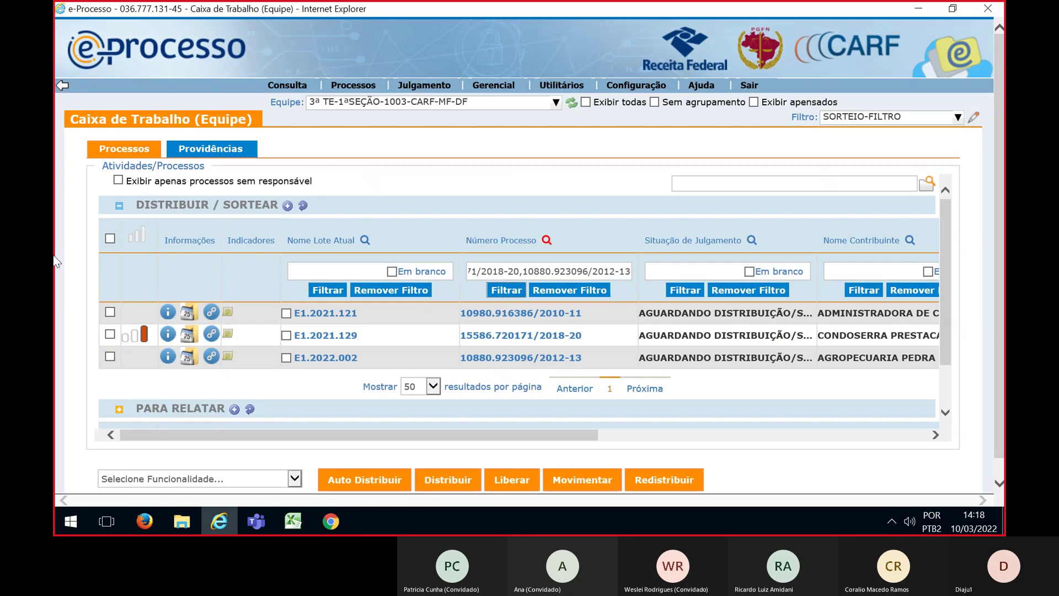
click(110, 240)
click(295, 478)
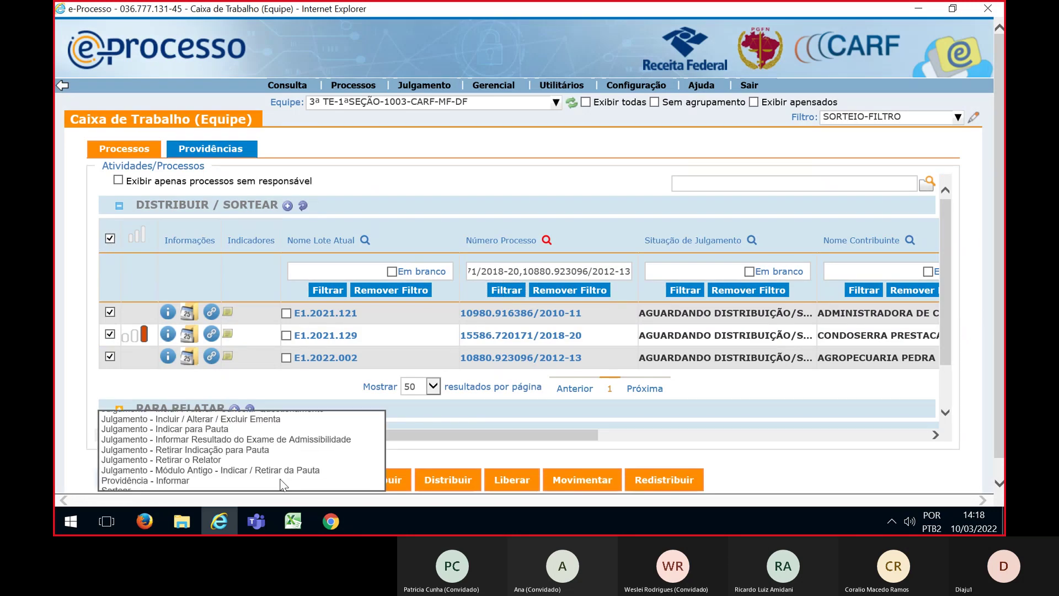
click(154, 489)
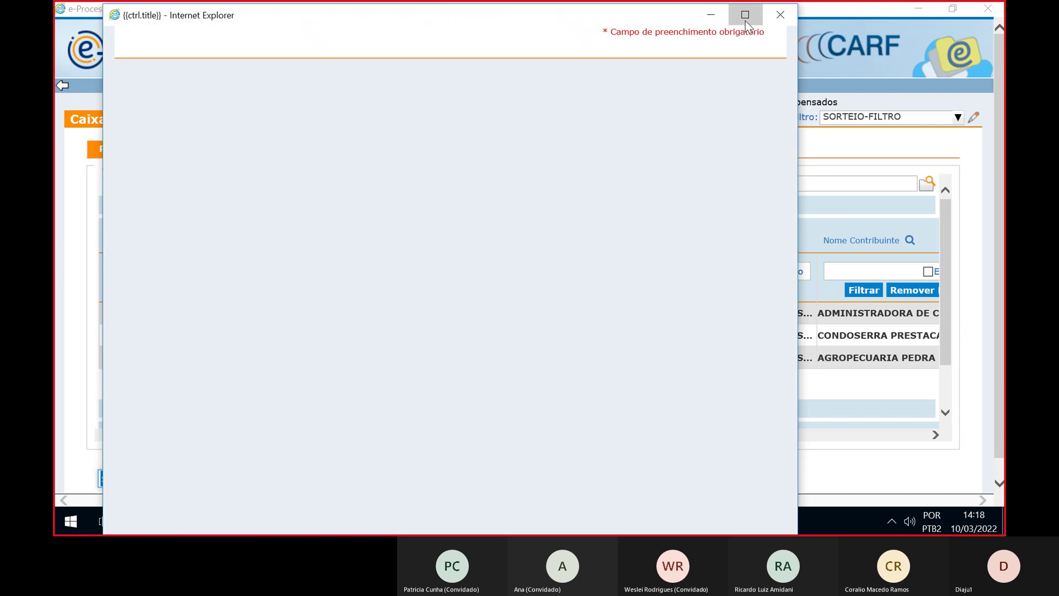
Set the draw to distribution and expand DF CARF MF > 1ª SEÇÃO > 3ª TE-1003 > Para Relatar
click(745, 16)
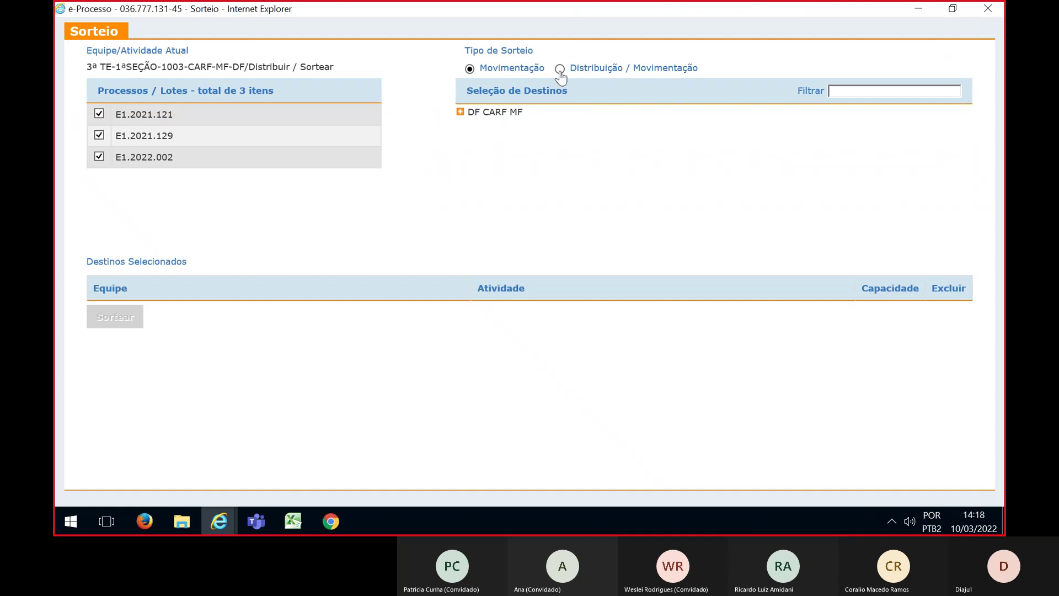
click(560, 69)
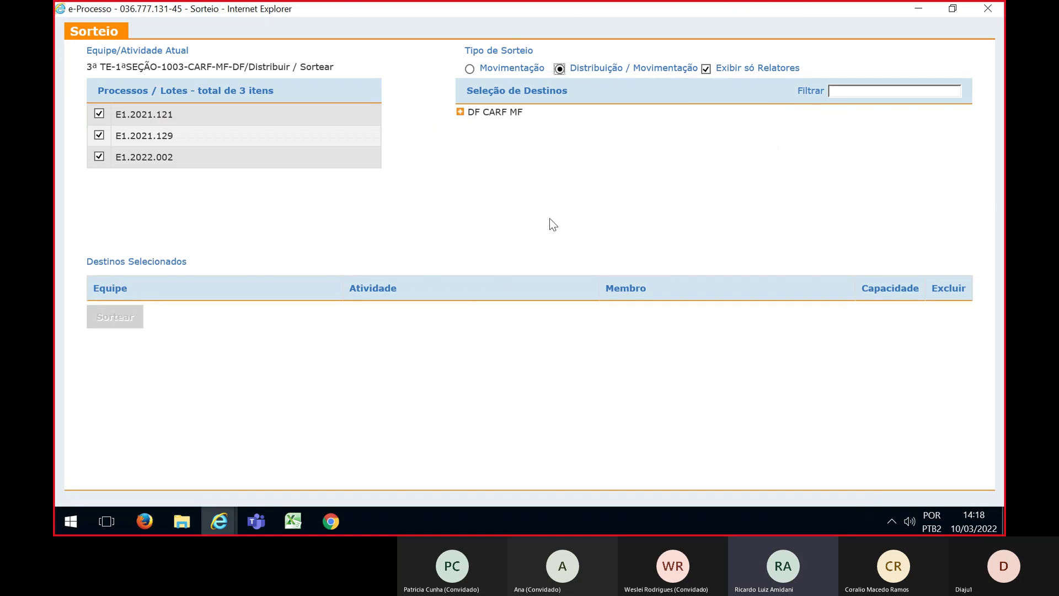
click(462, 112)
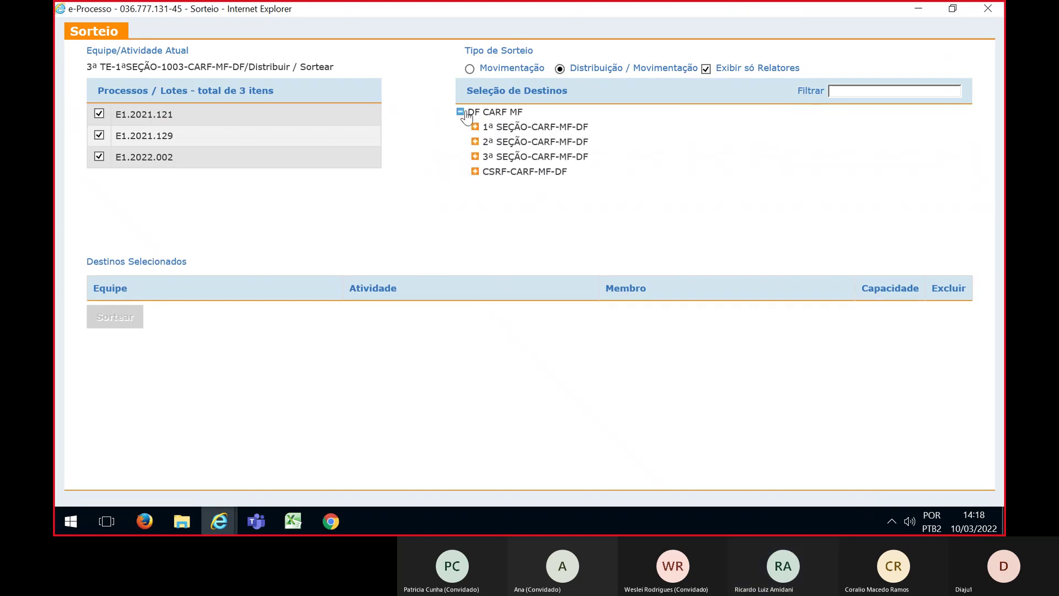
click(475, 126)
scroll(504, 152, down, 1)
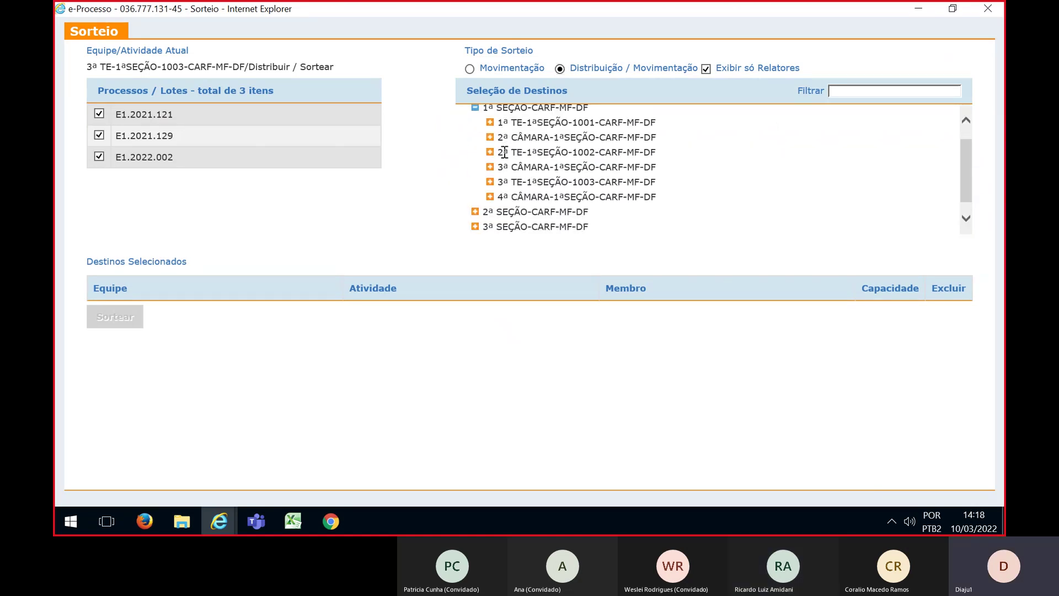
click(489, 182)
scroll(503, 182, down, 1)
click(504, 178)
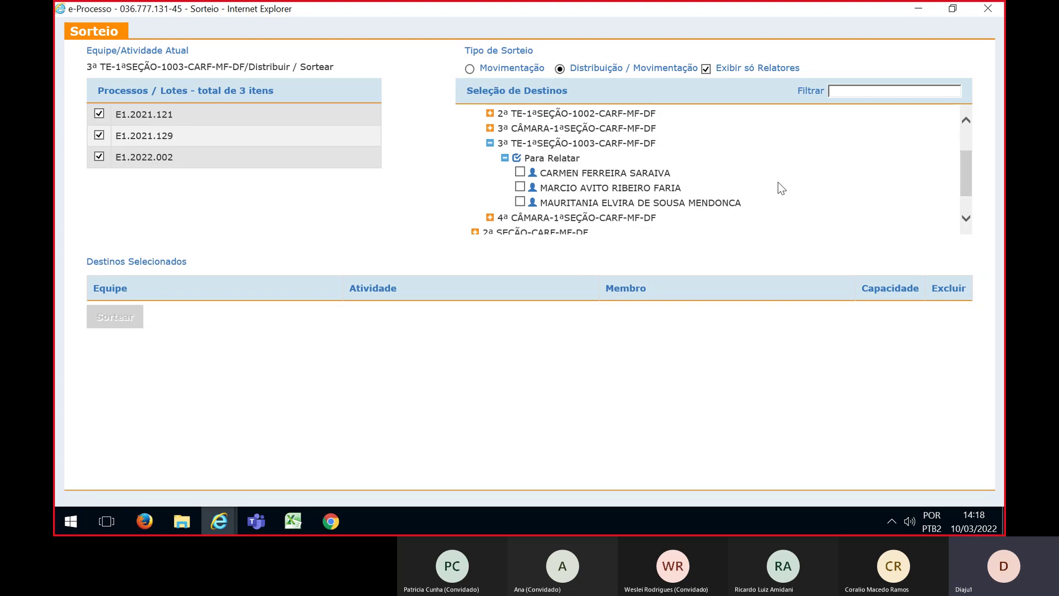
Add the three Para Relatar councillors with capacity 1 each and run the draw
click(520, 173)
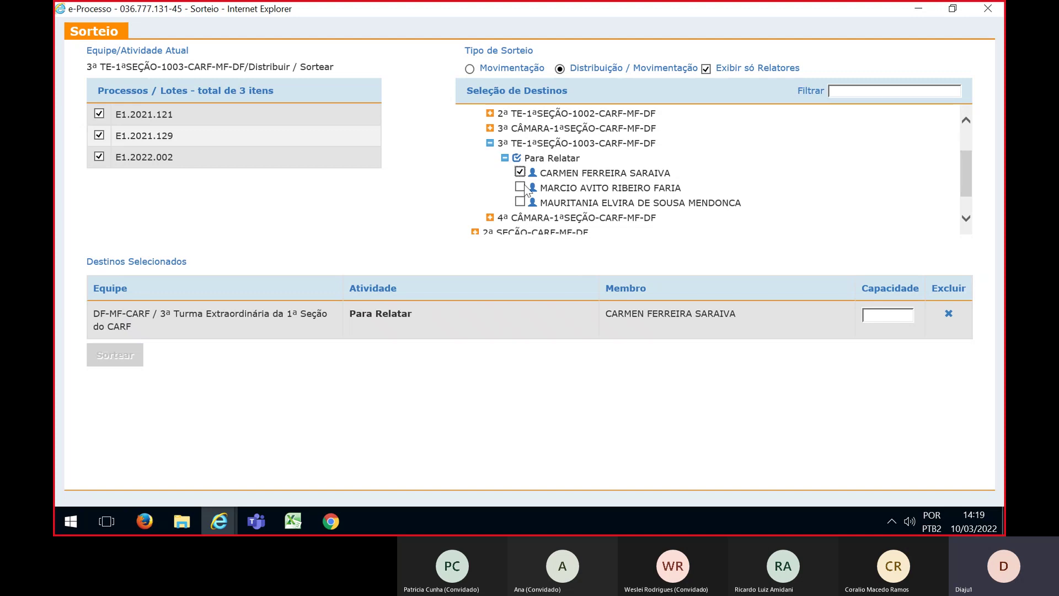
click(521, 188)
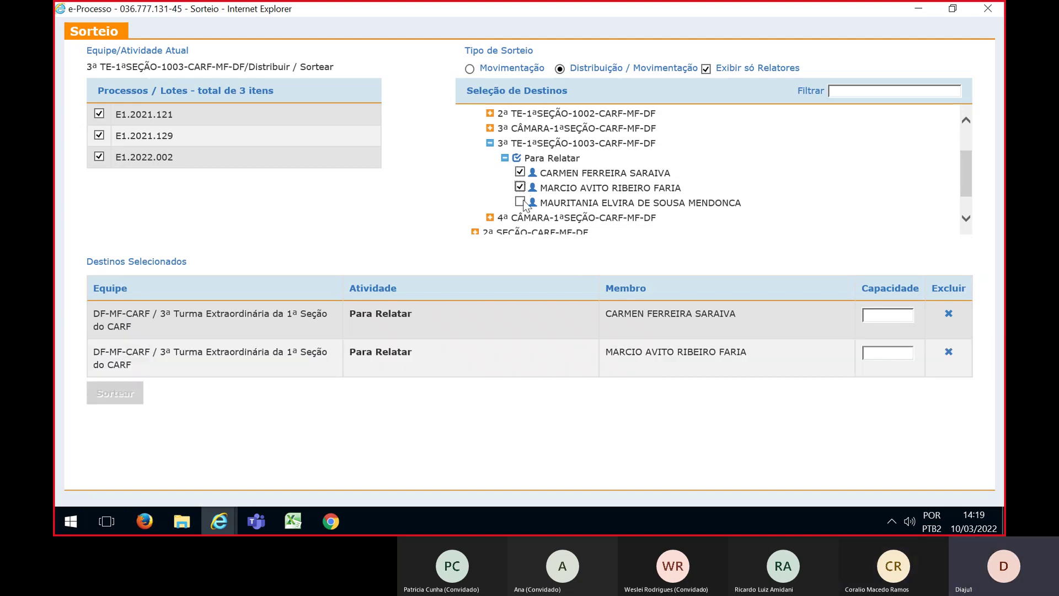
click(520, 203)
click(887, 315)
text(11)
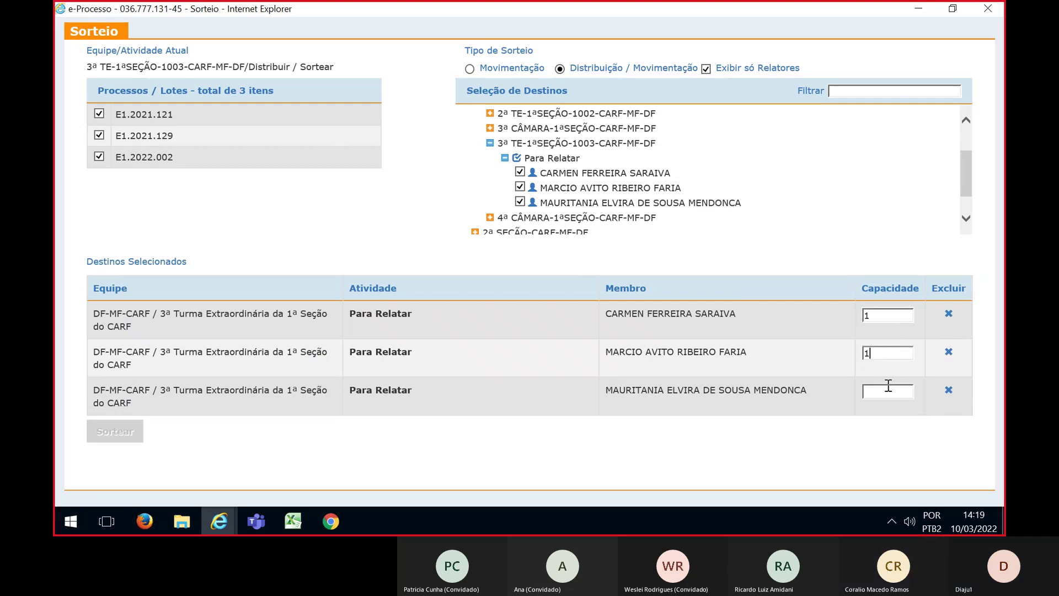
click(887, 389)
text(1)
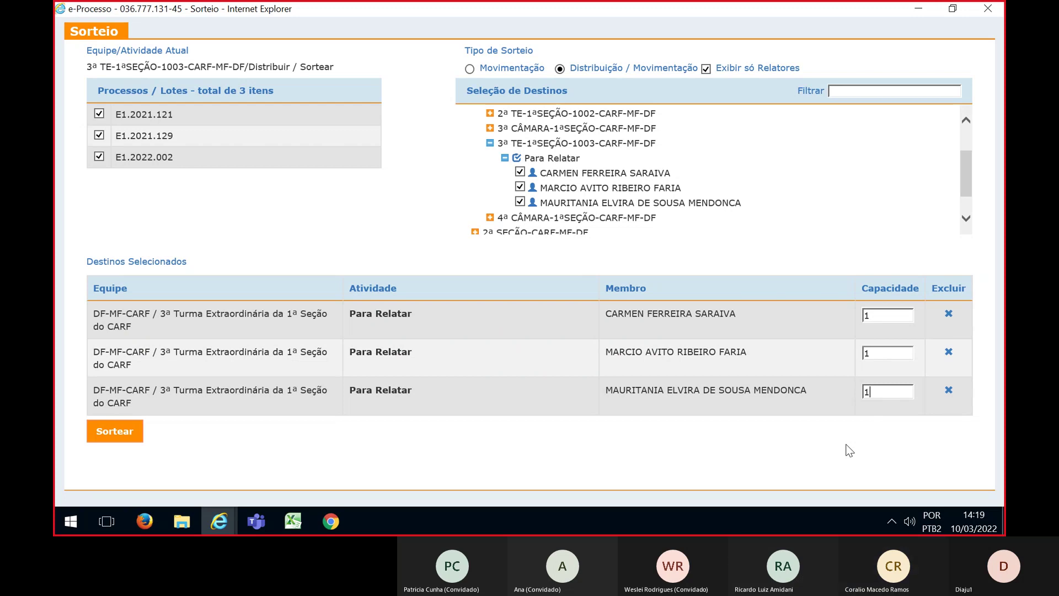
click(126, 435)
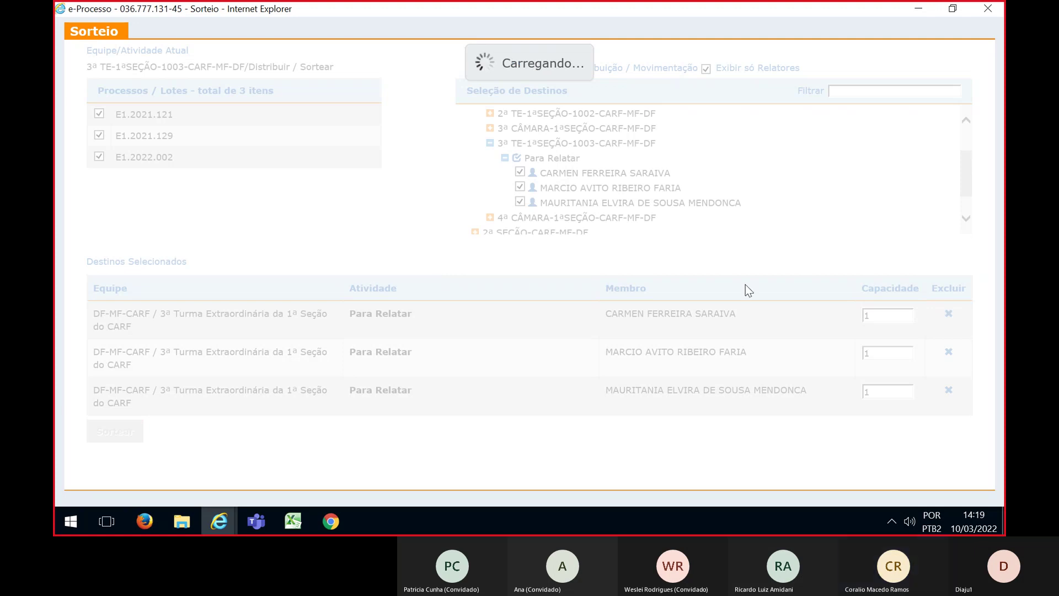
Check the lot keys in the Excel planning sheet against the three-lot draw results
key(alt+Tab)
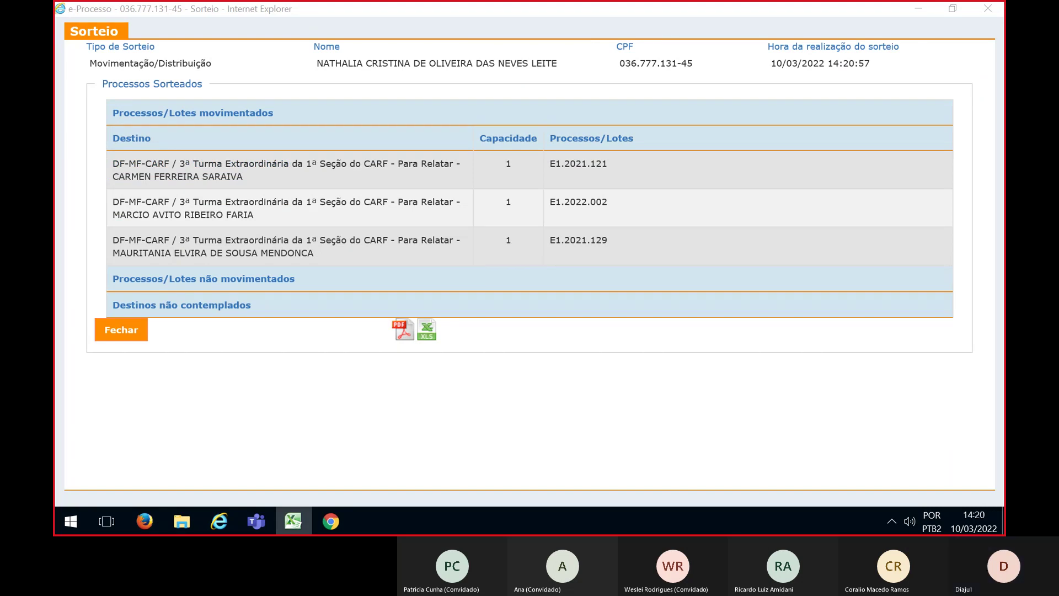
click(293, 521)
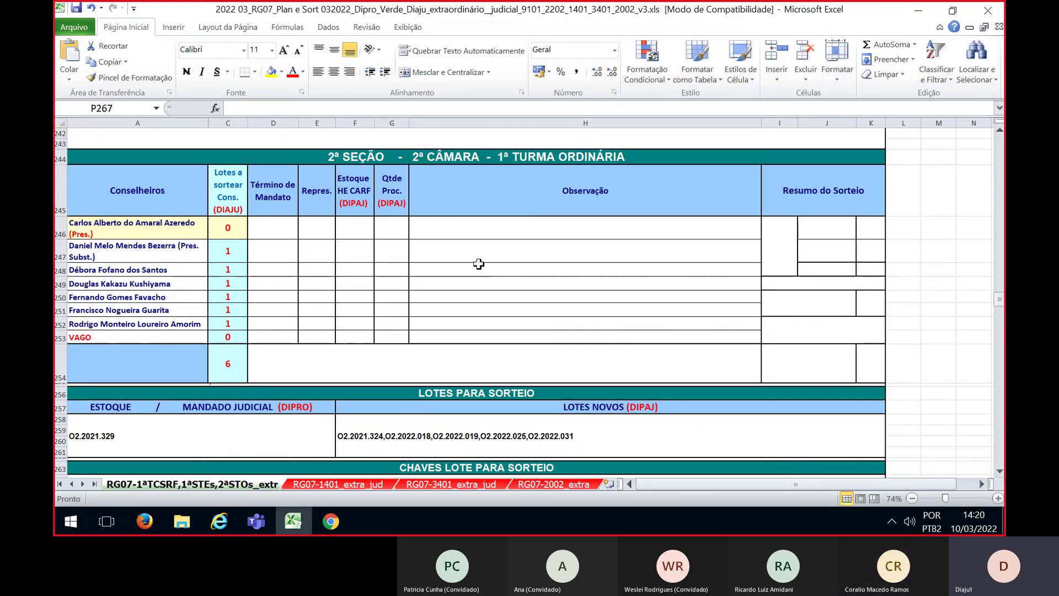
scroll(135, 326, down, 3)
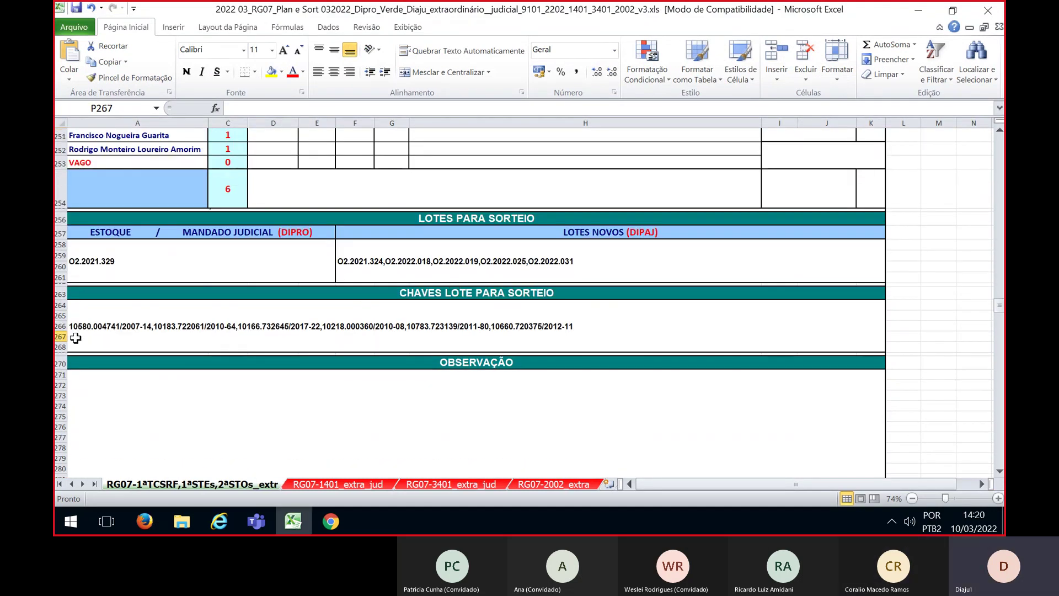
scroll(576, 379, up, 3)
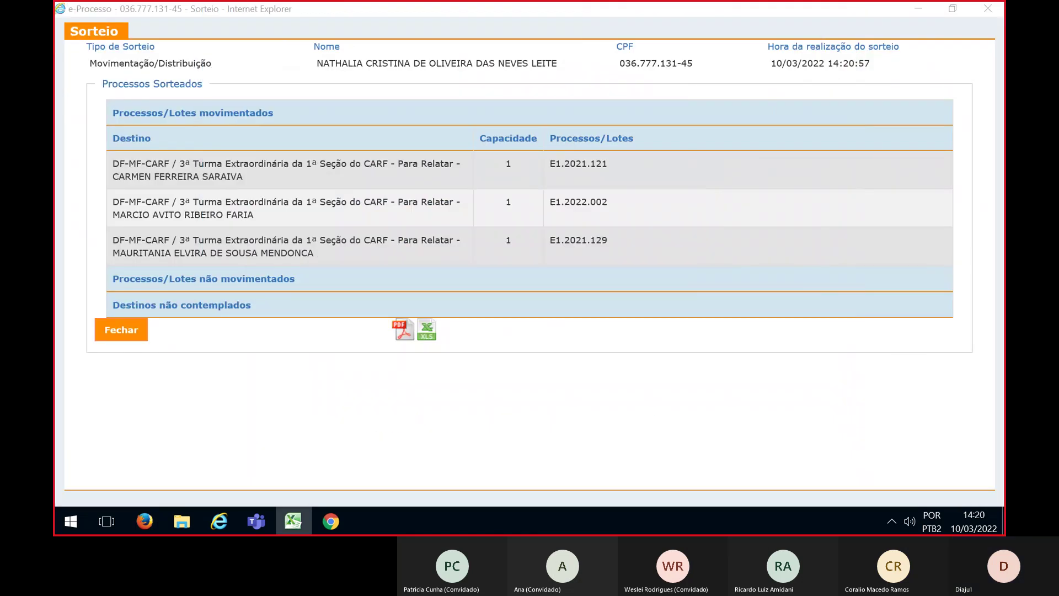
Close the results and open team 1ª TO-2ªCÂMARA-2ªSEÇÃO-CARF-MF-DF with the SORTEIO-FILTRO filter
click(122, 337)
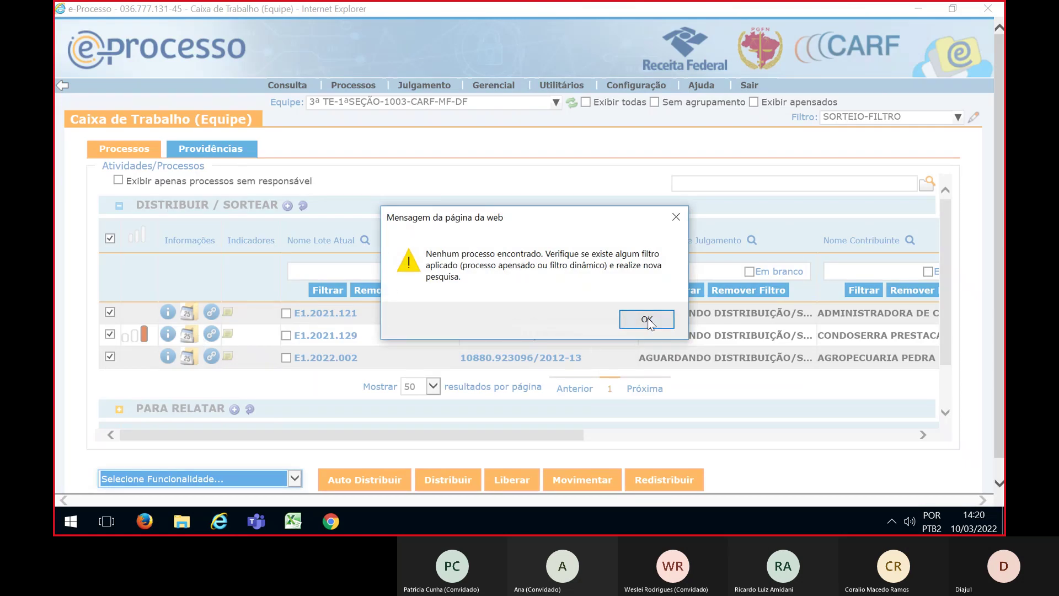
click(617, 318)
click(385, 105)
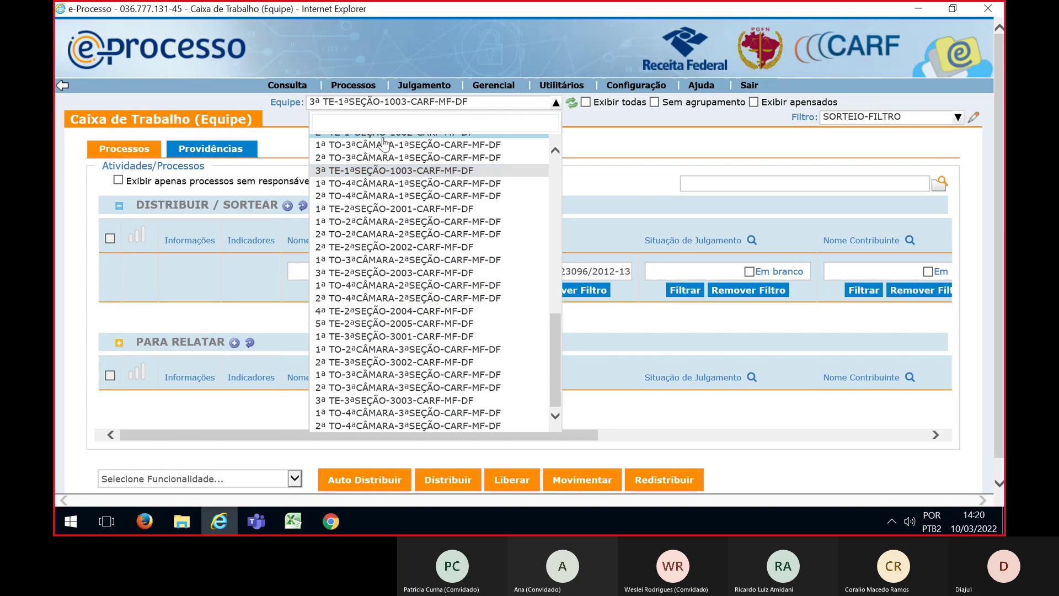
click(405, 222)
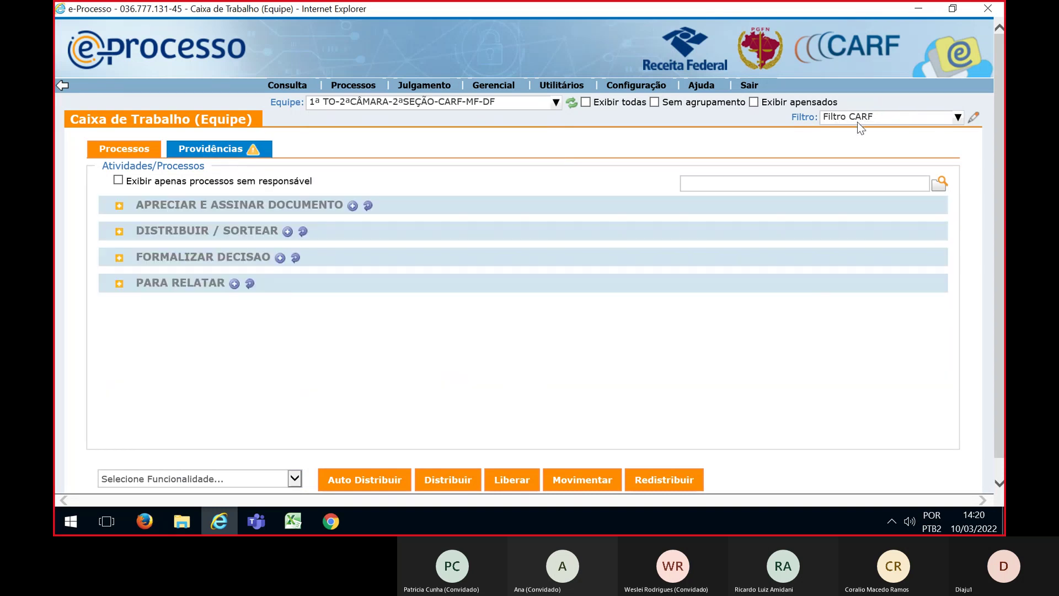
click(857, 118)
click(872, 207)
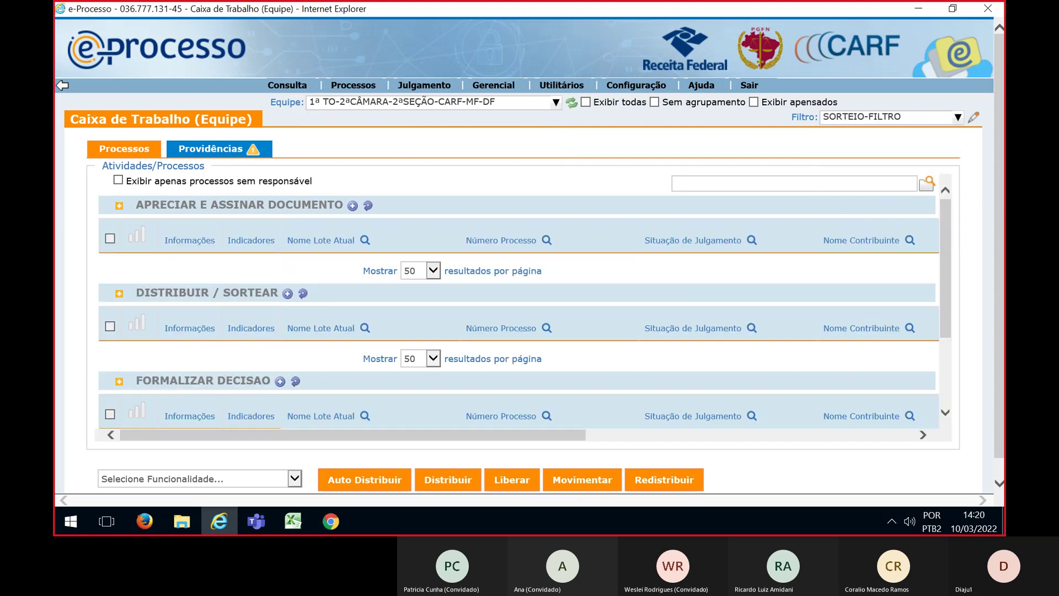
Filter by the planning sheet's process numbers, tick all six O2 lots and open the draw window
key(alt+Tab)
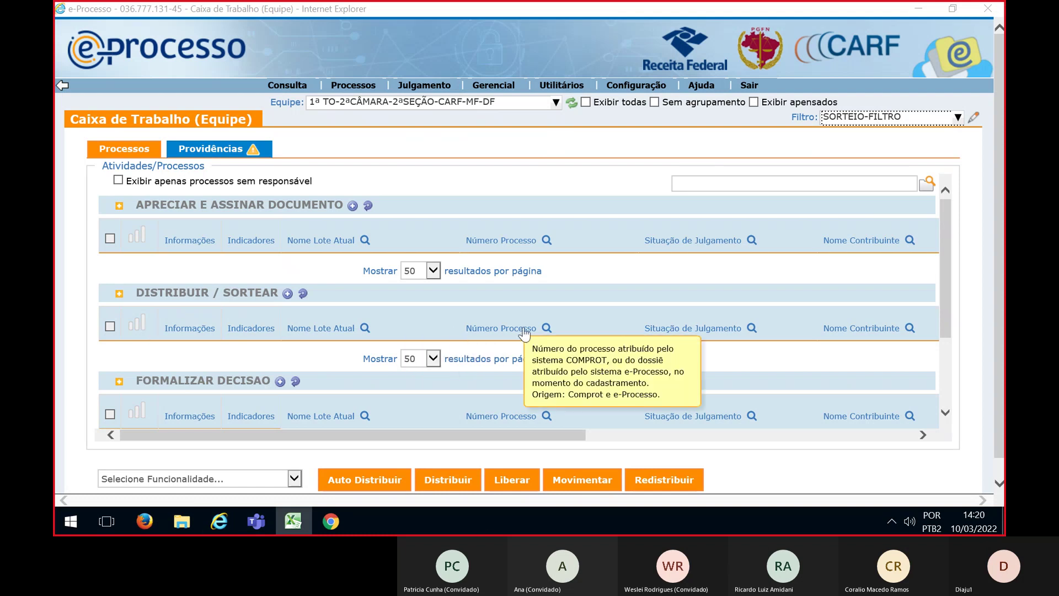
click(546, 329)
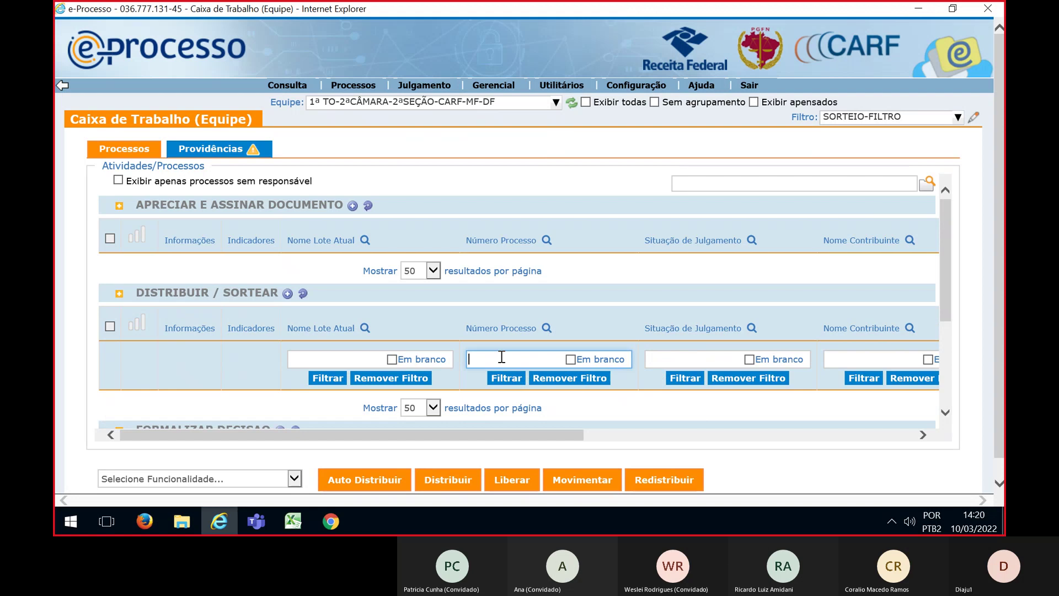
key(ctrl+v)
click(506, 378)
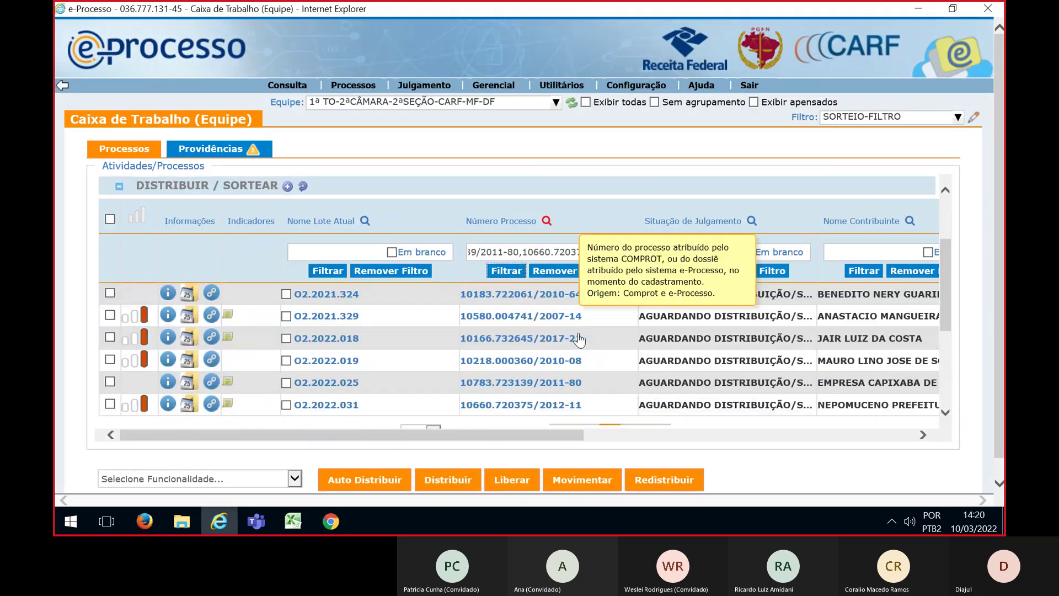
click(110, 212)
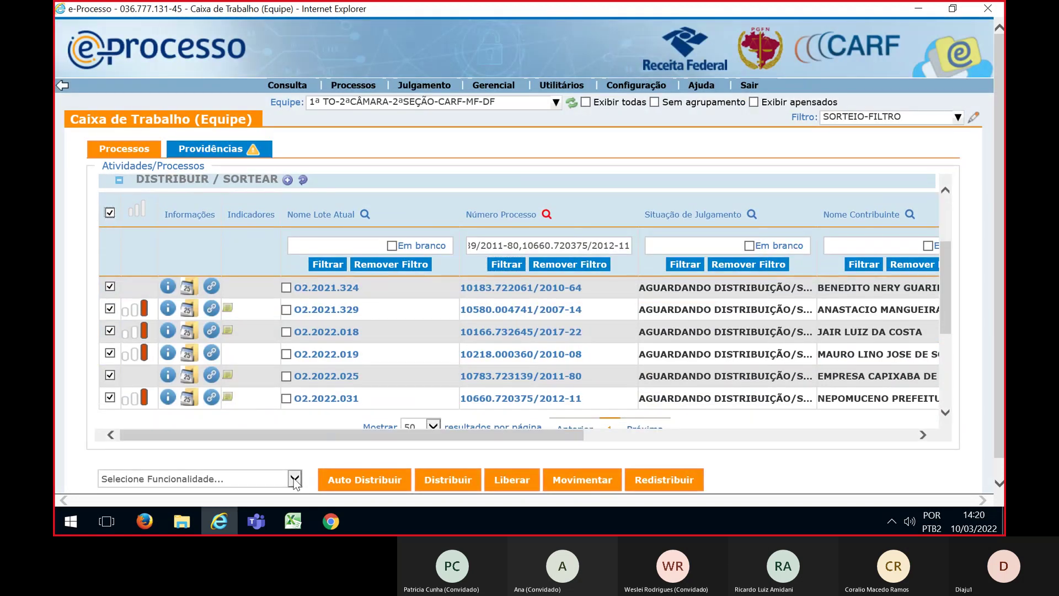
click(295, 478)
click(514, 287)
click(514, 287)
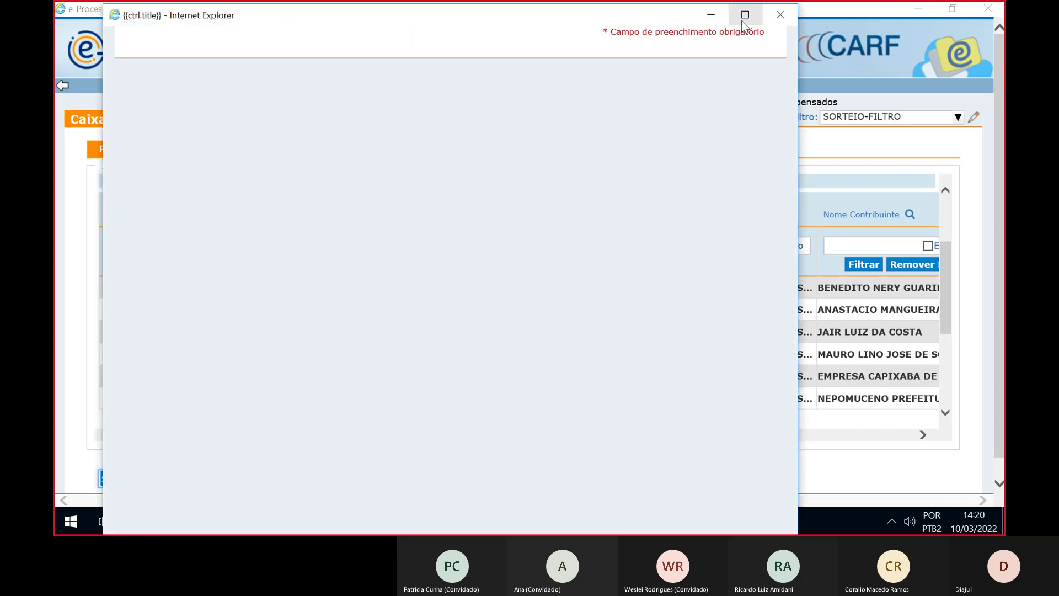
Set the draw to Distribuição / Movimentação and expand the tree to 2ª SEÇÃO > 2ª CÂMARA > 1ª TO > Para Relatar
click(745, 15)
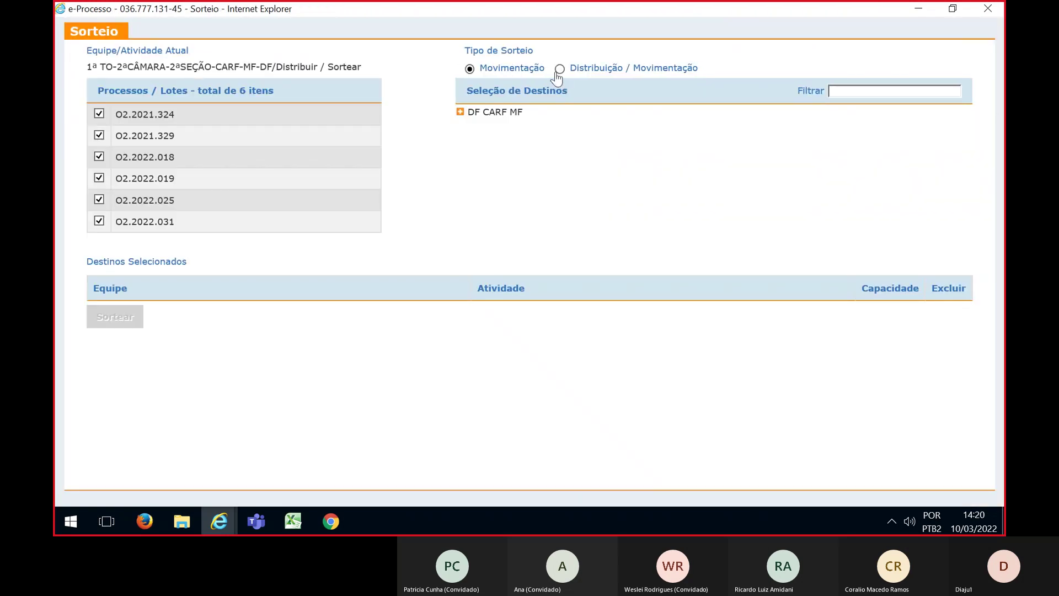
click(559, 70)
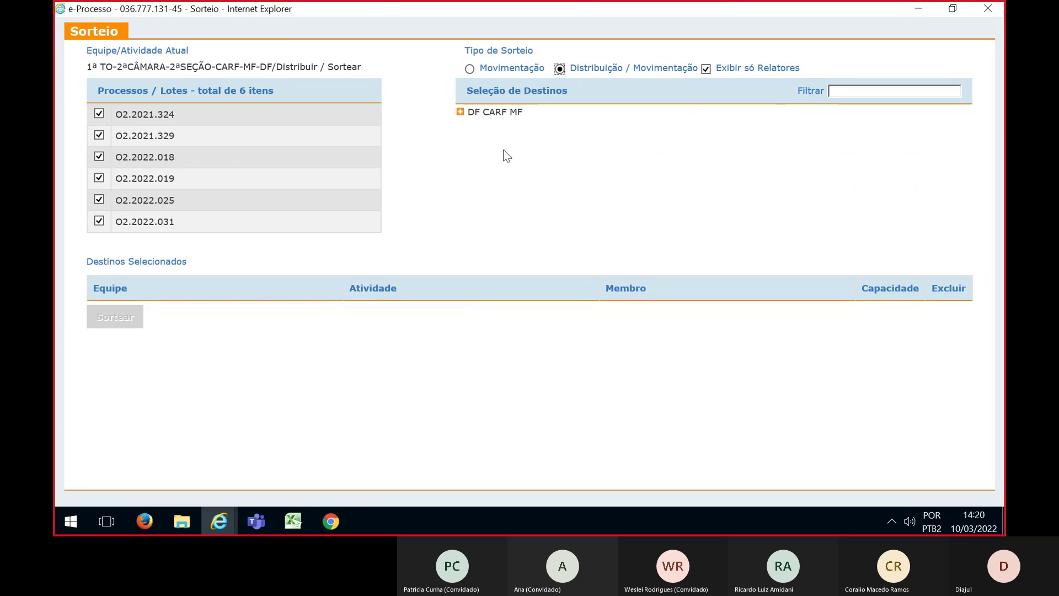
click(460, 112)
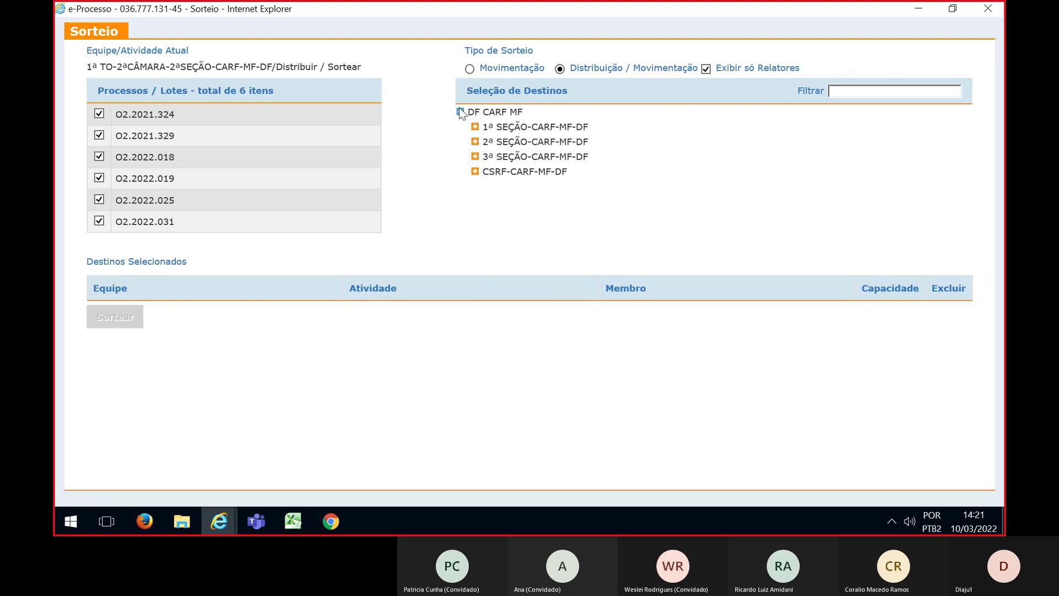
click(474, 142)
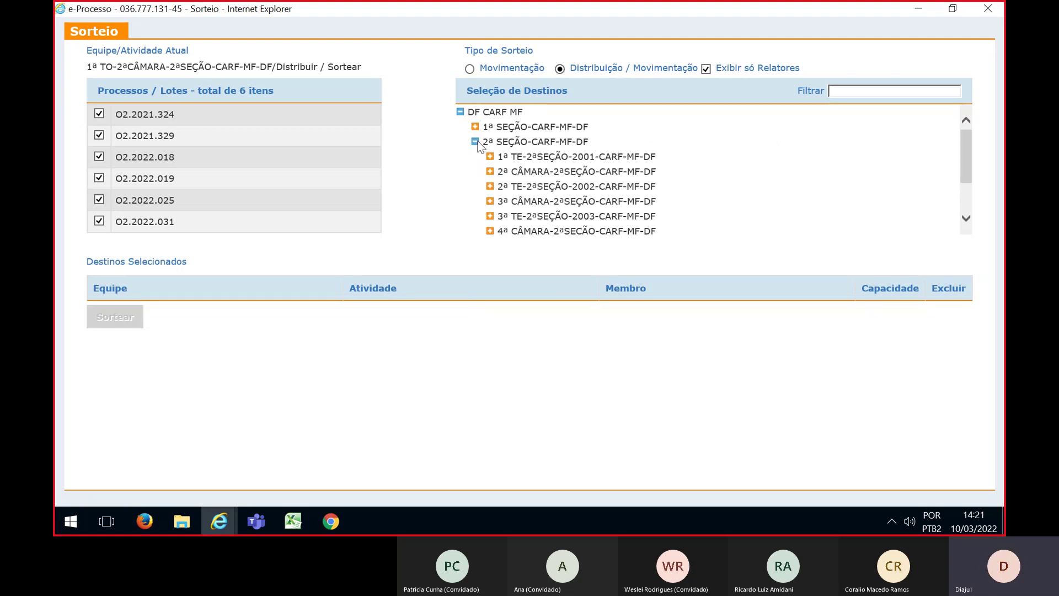
click(490, 171)
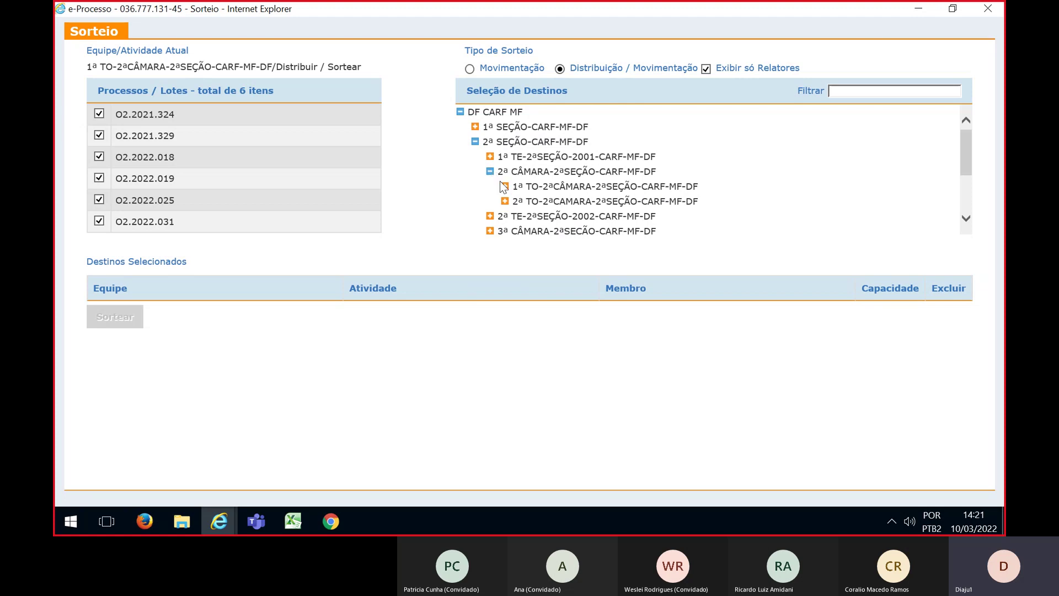
click(505, 187)
click(520, 202)
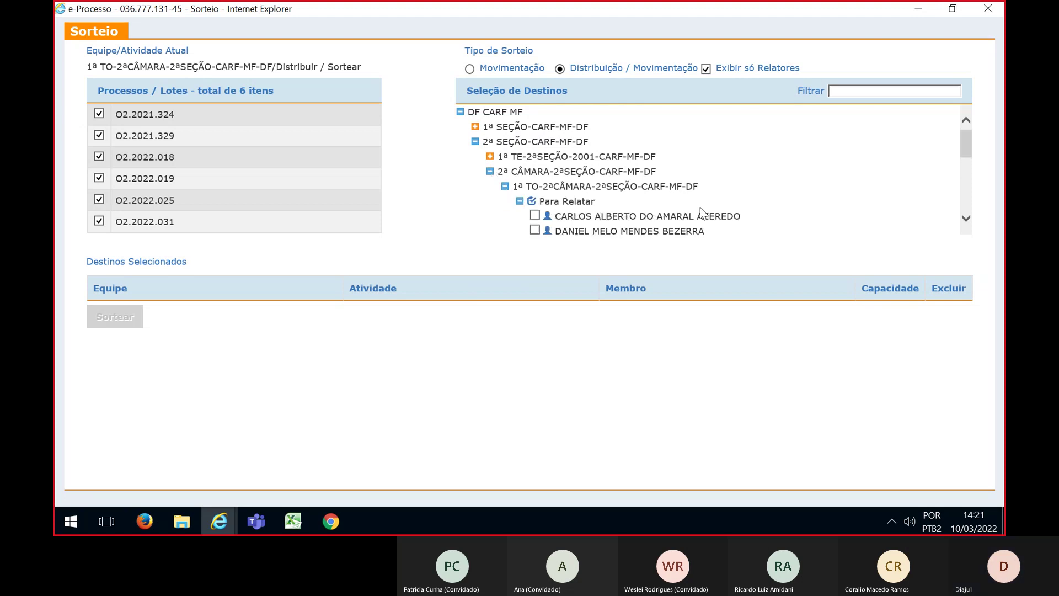
scroll(700, 212, down, 2)
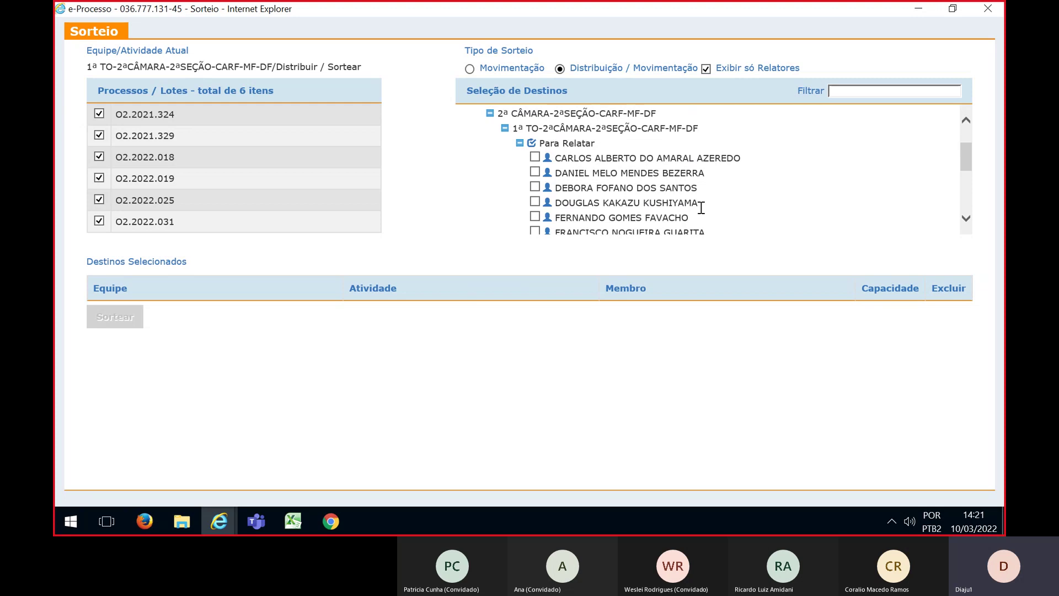
Add the six Para Relatar councillors listed below the president as draw destinations
click(535, 173)
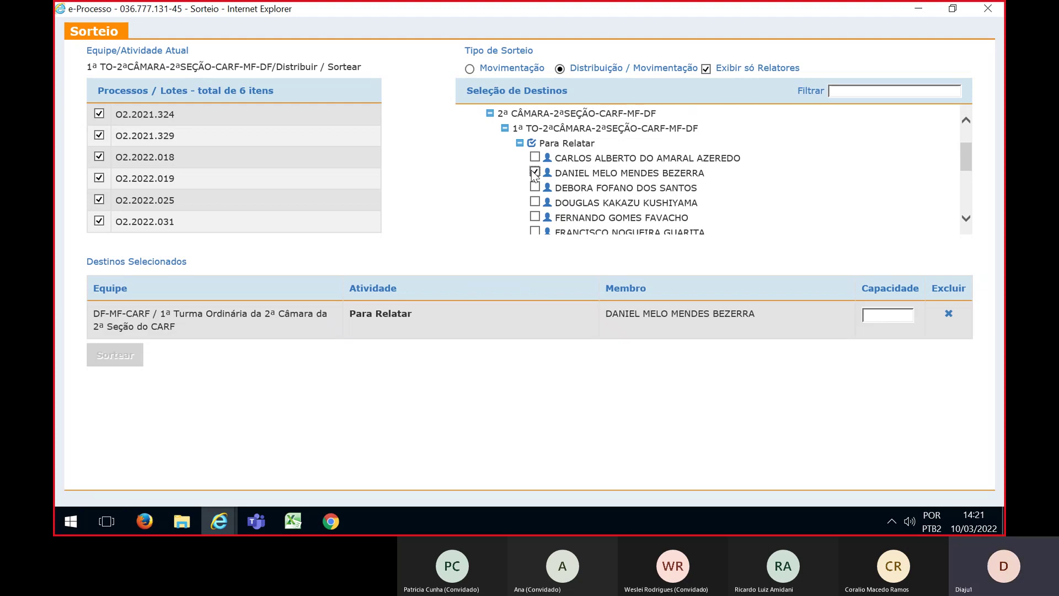
click(534, 188)
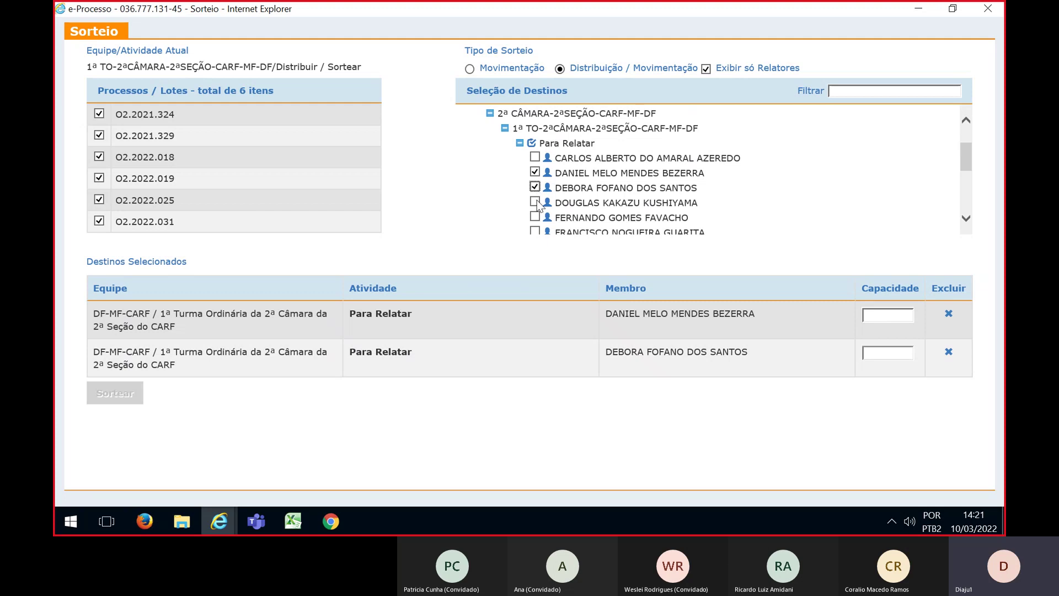
click(535, 203)
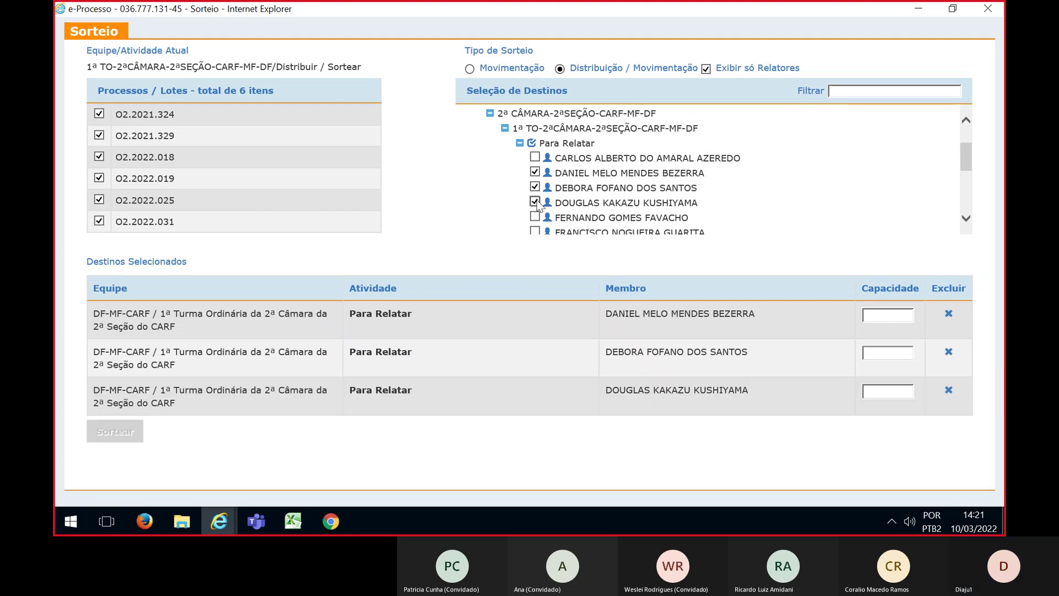
scroll(536, 203, down, 1)
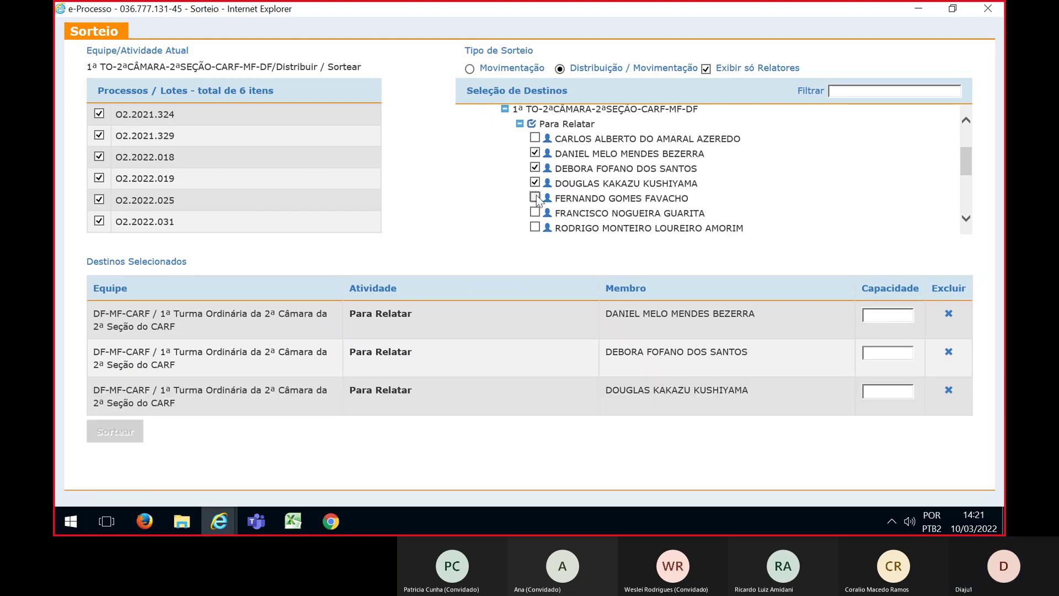
click(535, 198)
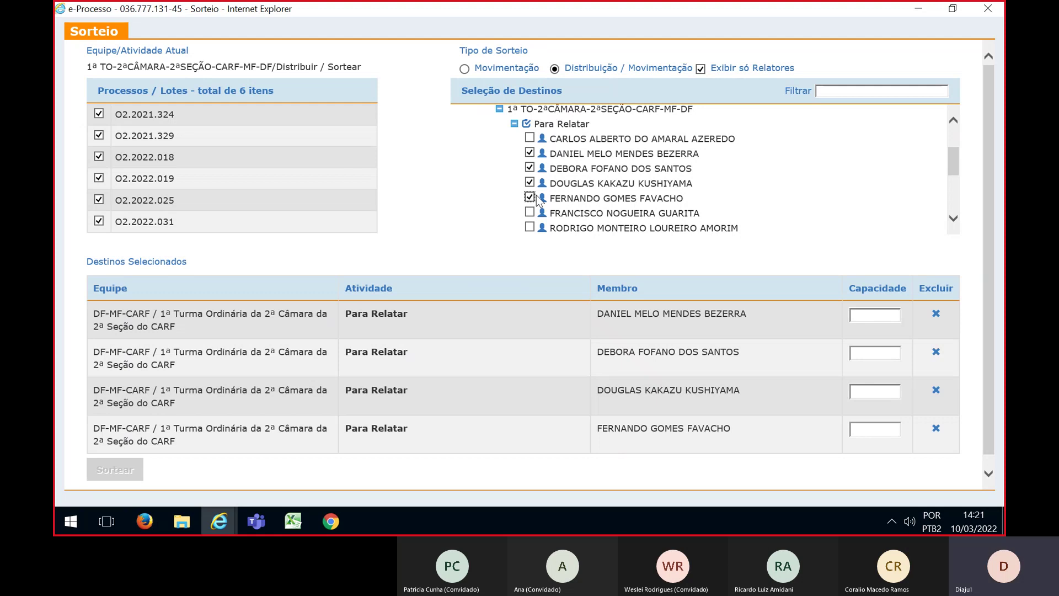
scroll(539, 201, down, 1)
click(530, 194)
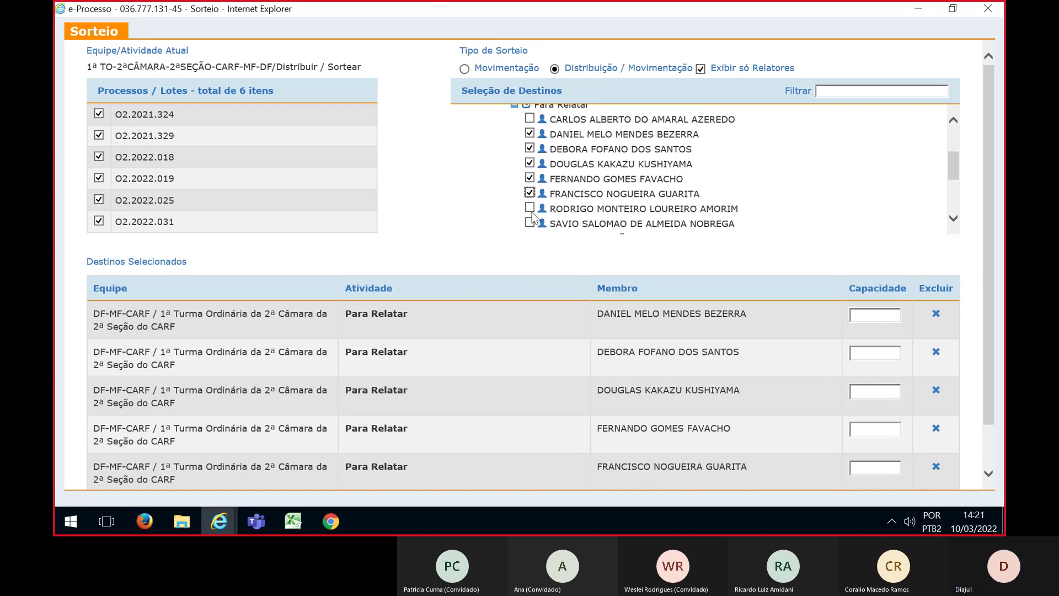
click(529, 209)
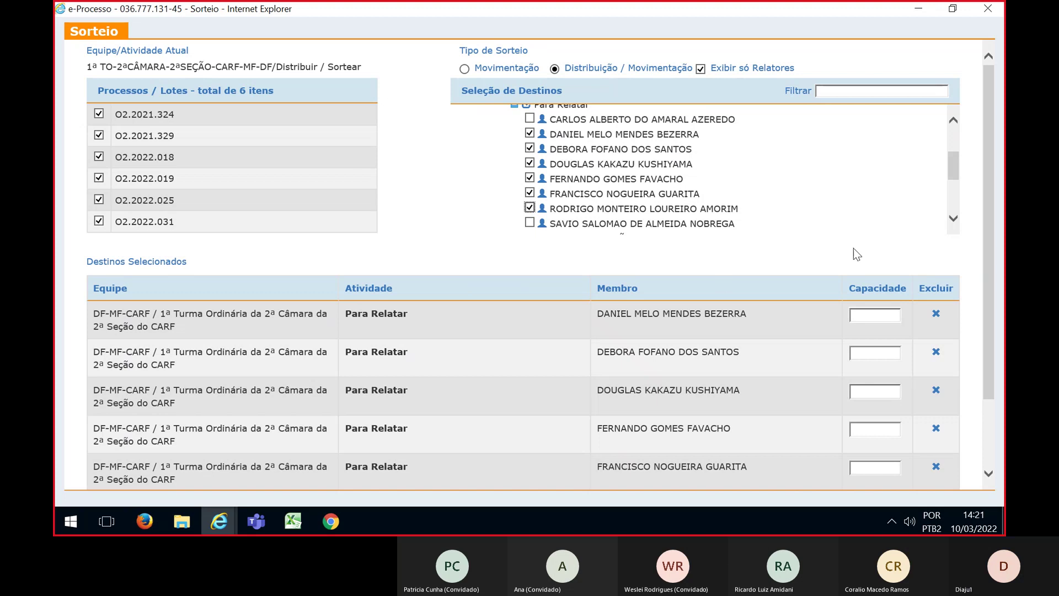
drag(987, 180, 984, 233)
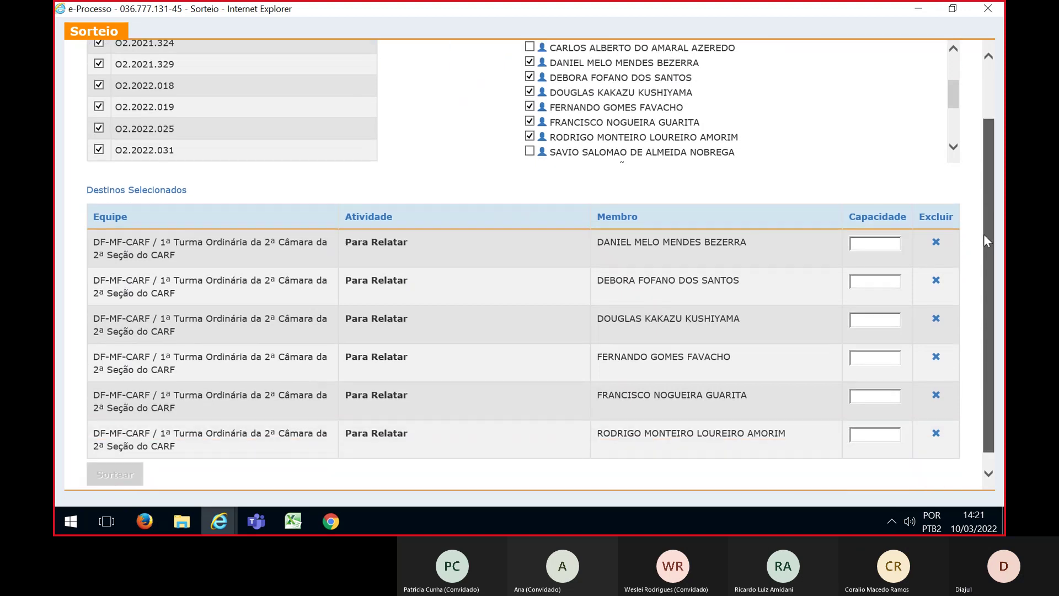
Enter capacity 1 for each of the six destination councillors
click(873, 241)
text(1)
click(874, 277)
text(1)
click(868, 321)
text(1)
click(860, 360)
text(1)
click(867, 395)
text(1)
click(867, 433)
text(1)
drag(990, 337, 986, 249)
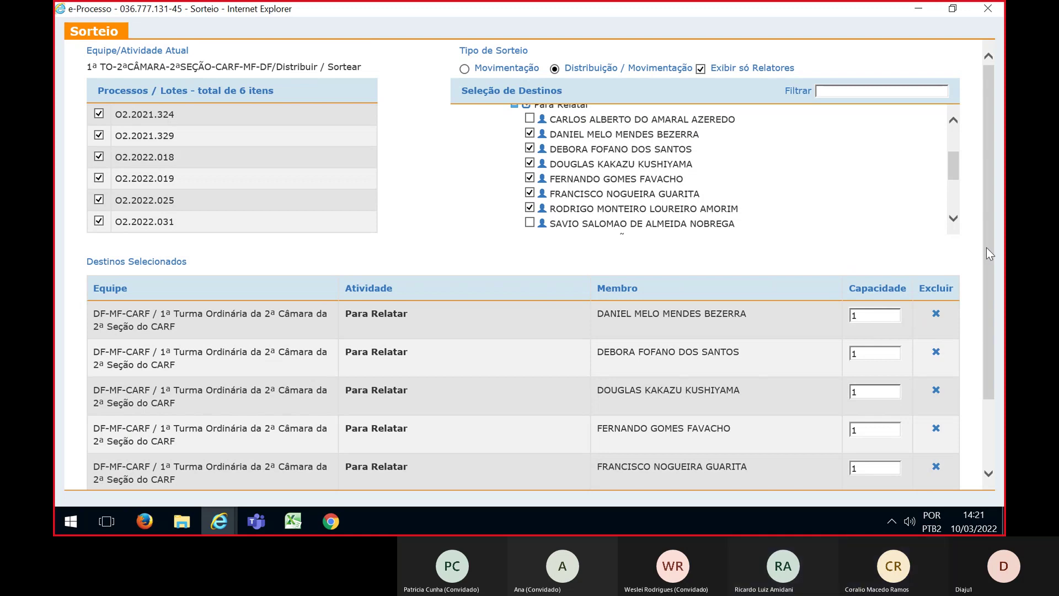
scroll(987, 250, down, 2)
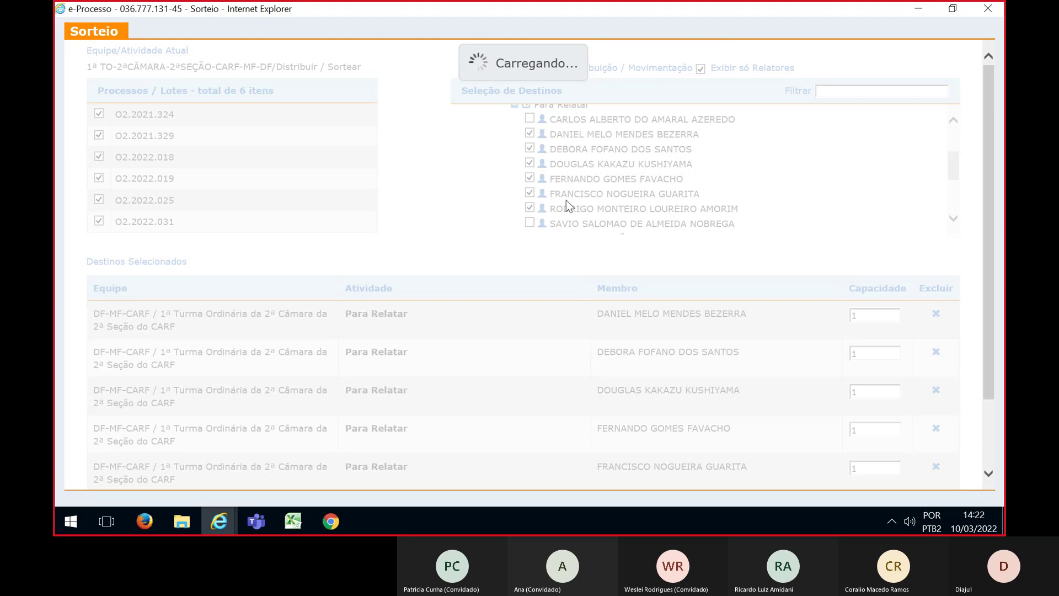
Review the six-lot draw results, then bring up the Excel 2ª Turma Ordinária planning block
key(XF86AudioRaiseVolume)
key(alt+Tab)
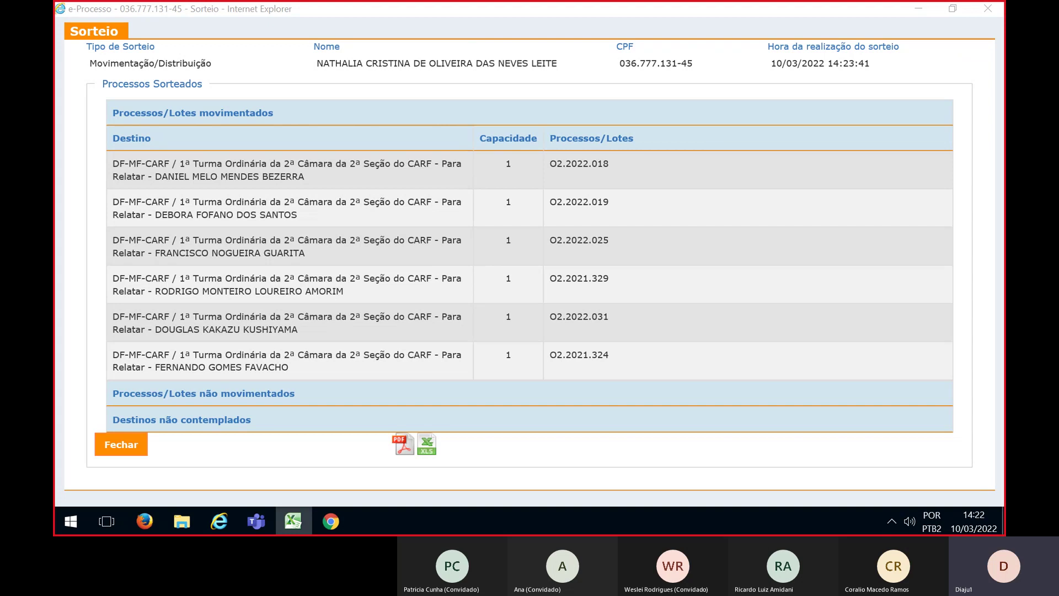
click(292, 520)
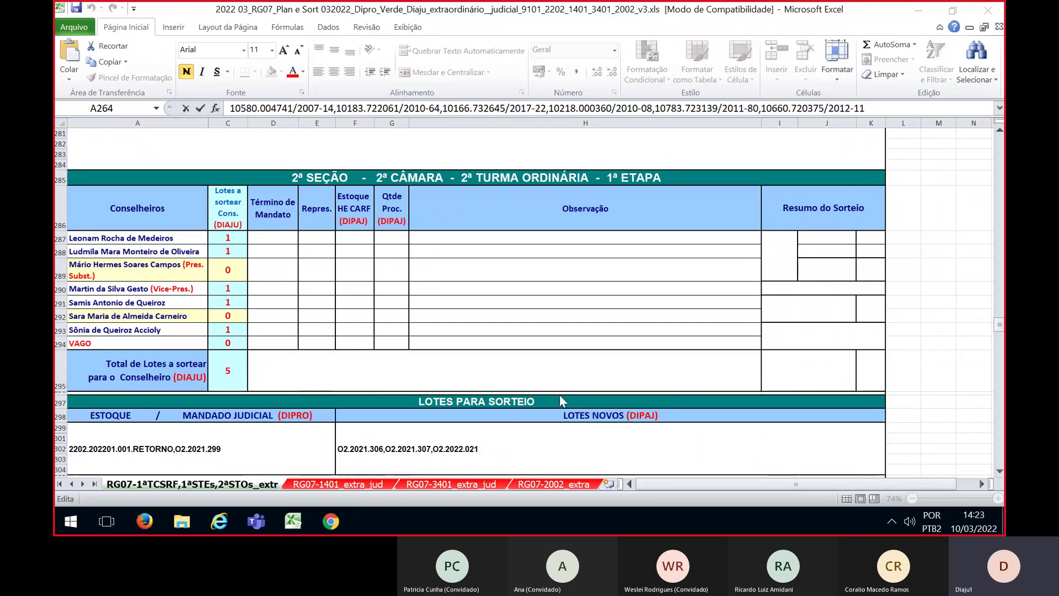
Scroll the Excel planning sheet to review the 2ª Turma Ordinária lots for the draw
scroll(505, 422, down, 3)
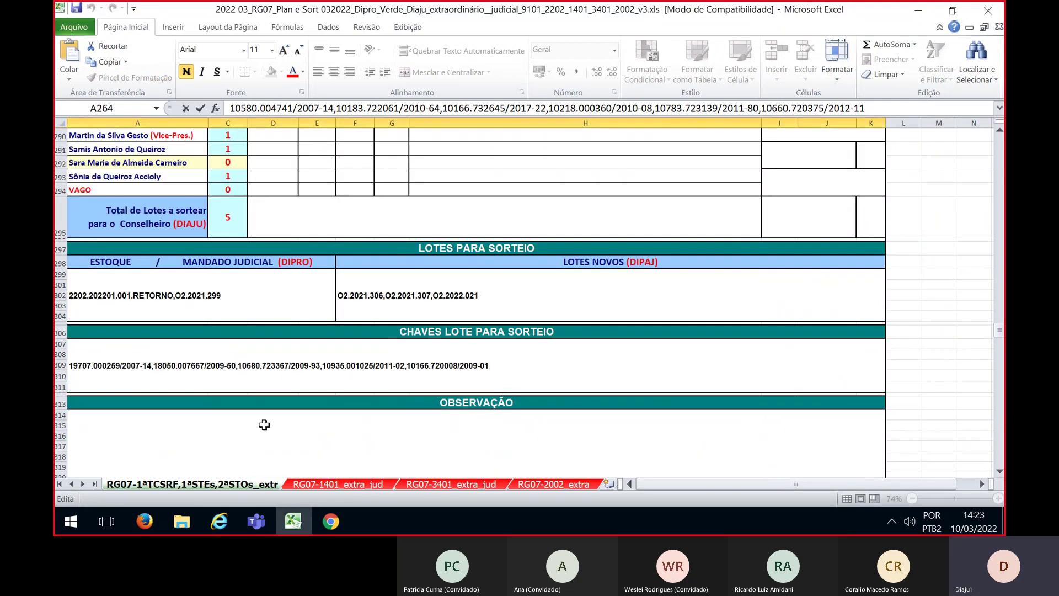
scroll(424, 411, up, 6)
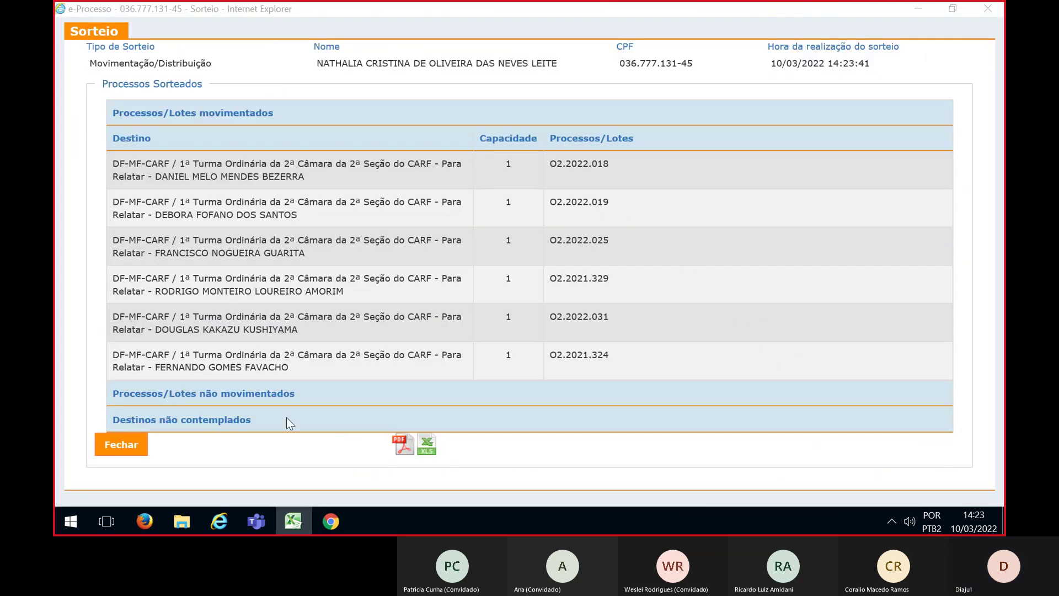
Close the draw results, switch Equipe to 2ª TO-2ªCÂMARA-2ªSEÇÃO and apply SORTEIO-FILTRO
click(124, 436)
click(643, 316)
click(342, 105)
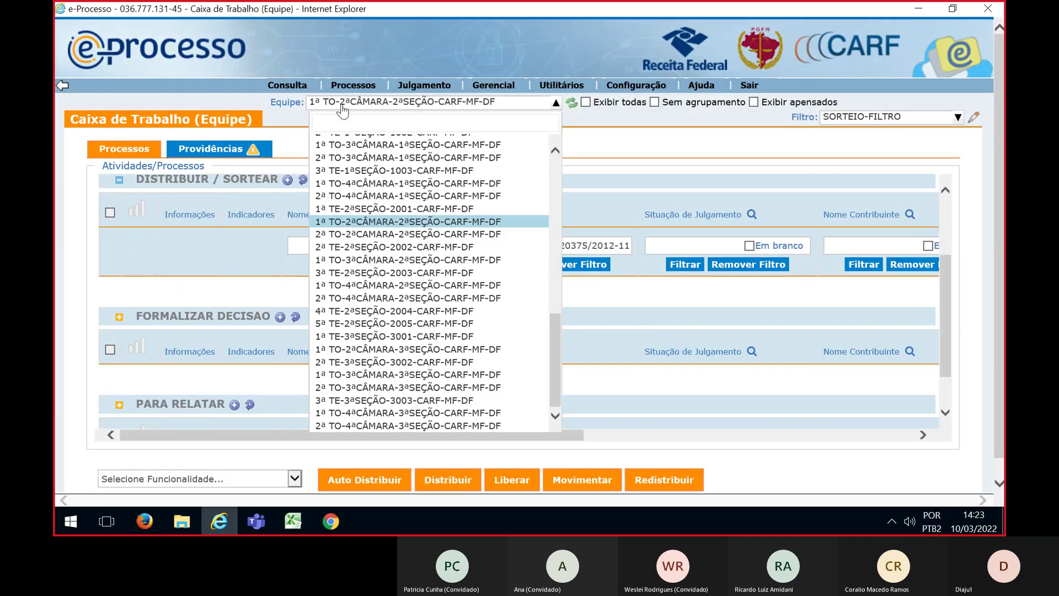
click(357, 234)
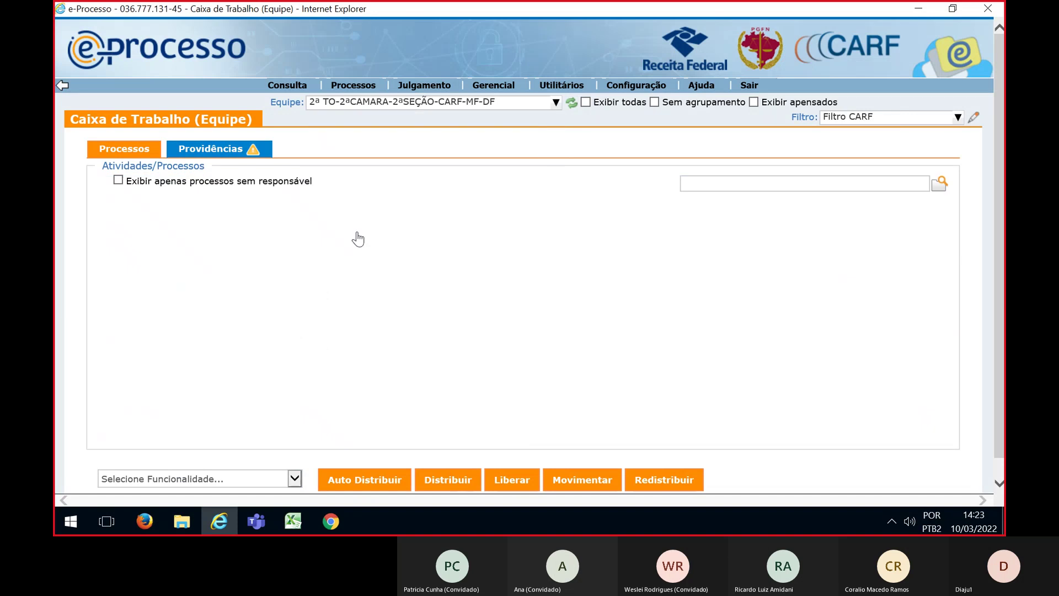
click(840, 123)
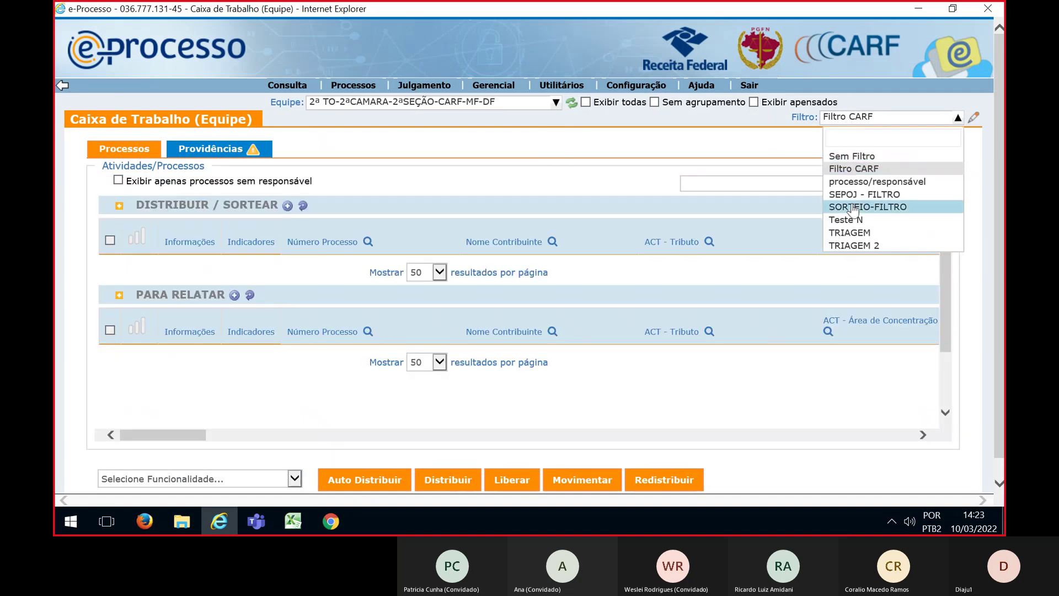
click(849, 208)
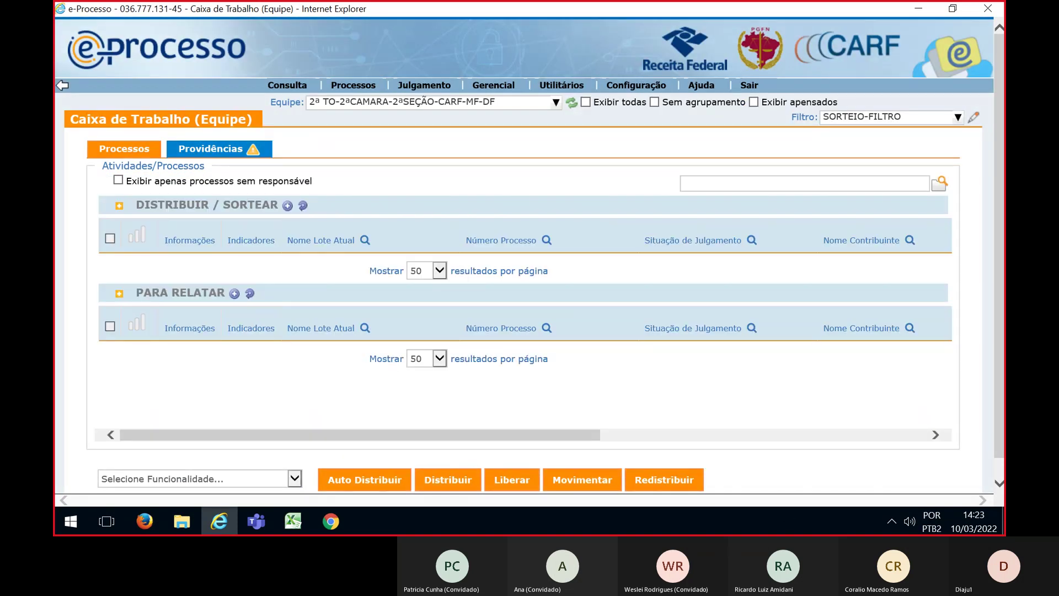
Filter the work box by the planned process numbers copied from the Excel sheet
key(alt+Tab)
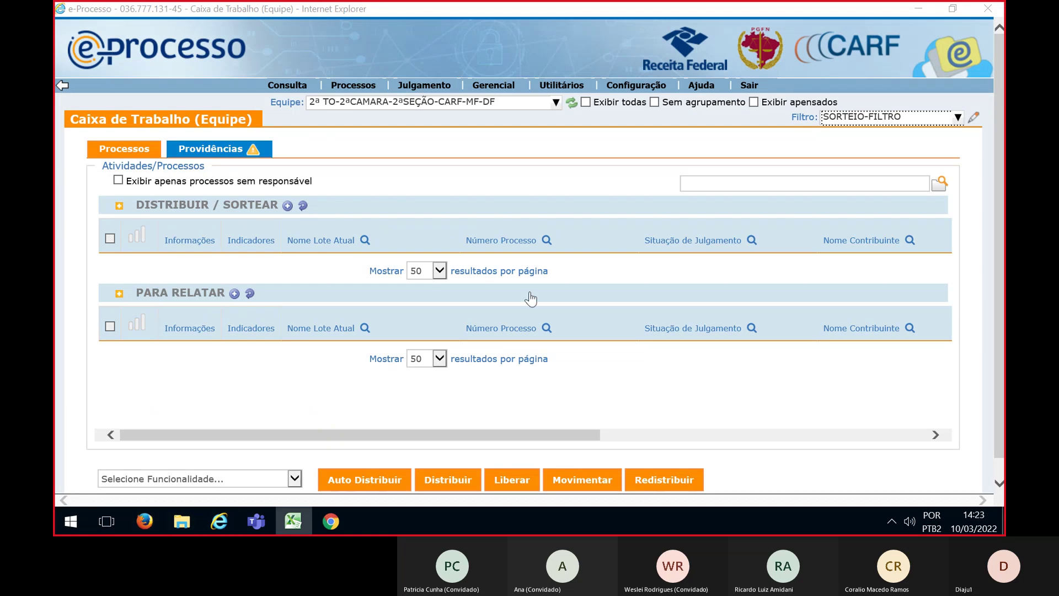
click(546, 241)
key(ctrl+v)
click(502, 290)
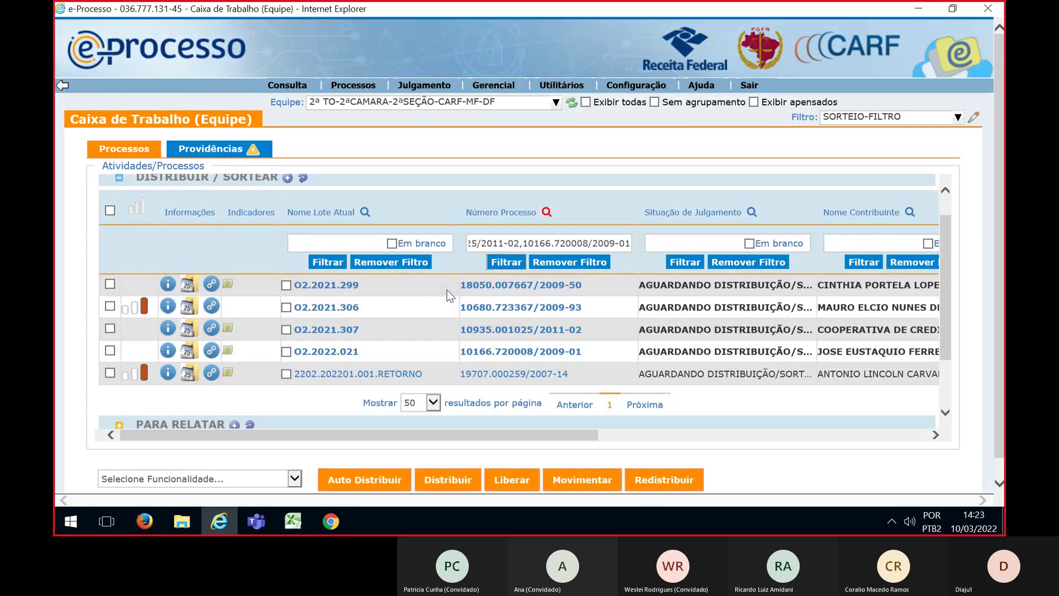
Select all five filtered processes, choose Sortear and maximize the draw window
click(110, 201)
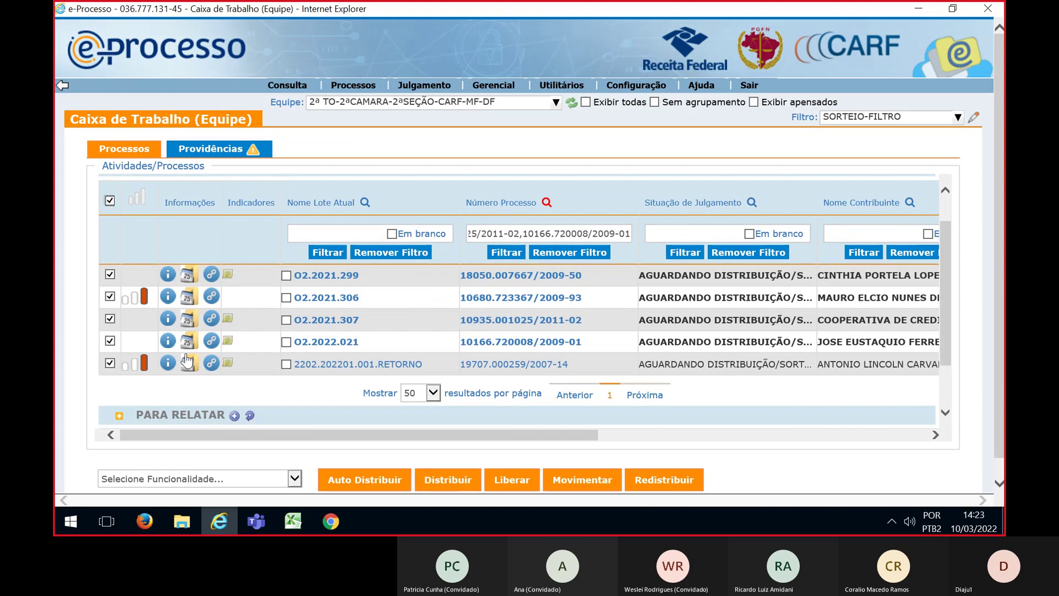
click(295, 478)
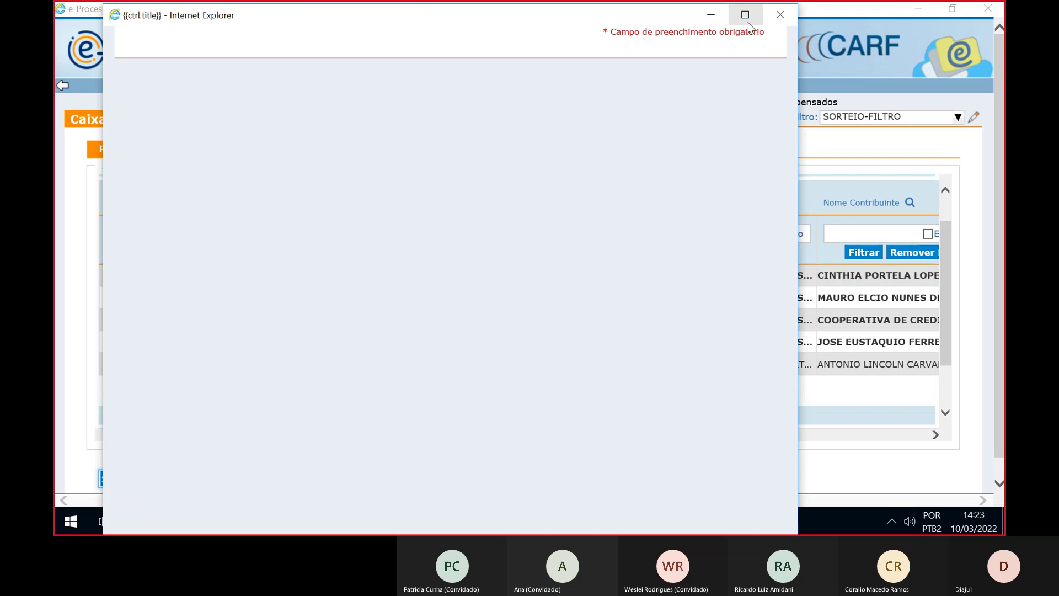
click(745, 15)
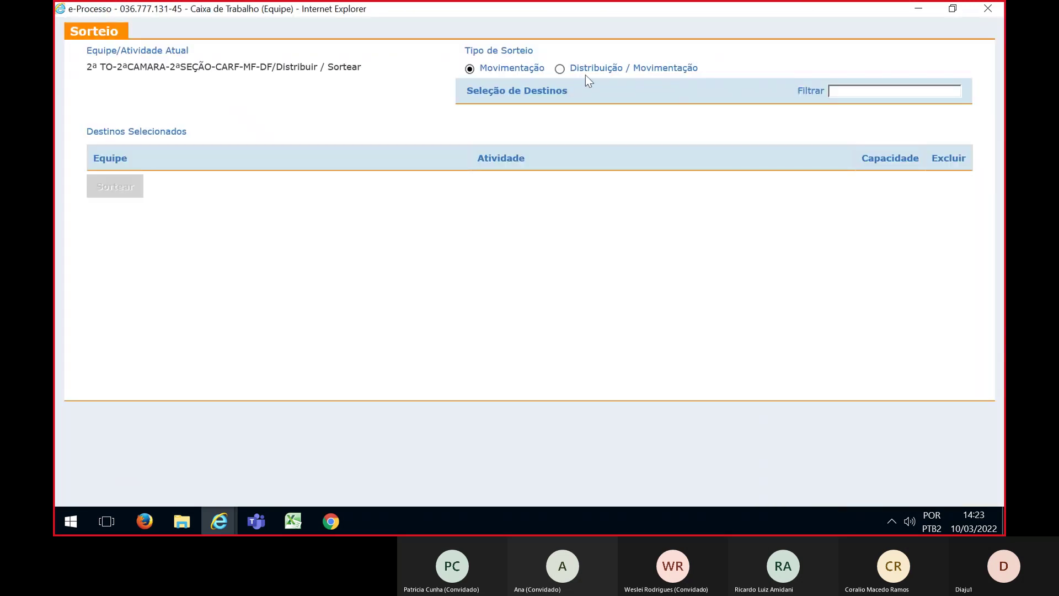
Set Distribuição / Movimentação and expand DF CARF MF › 2ª SEÇÃO › 2ª CÂMARA › 2ª TO to Para Relatar
click(560, 69)
click(559, 69)
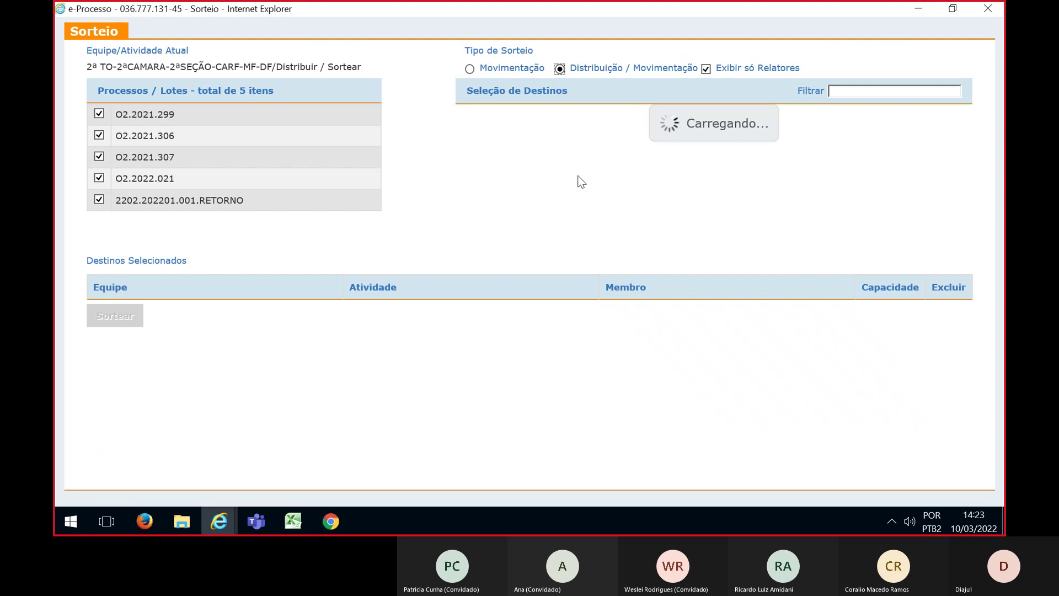
click(460, 112)
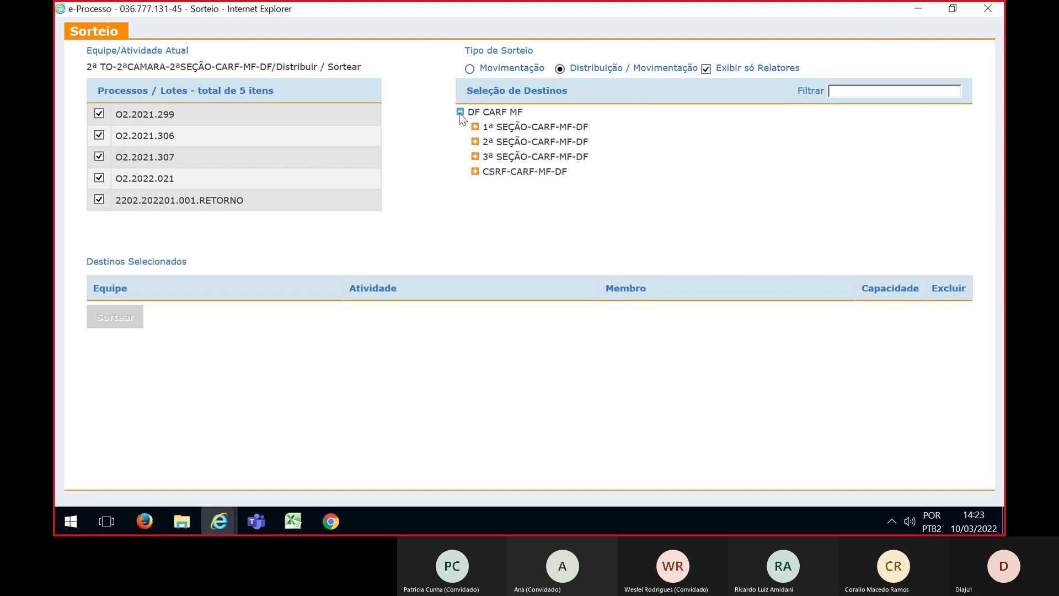
click(475, 142)
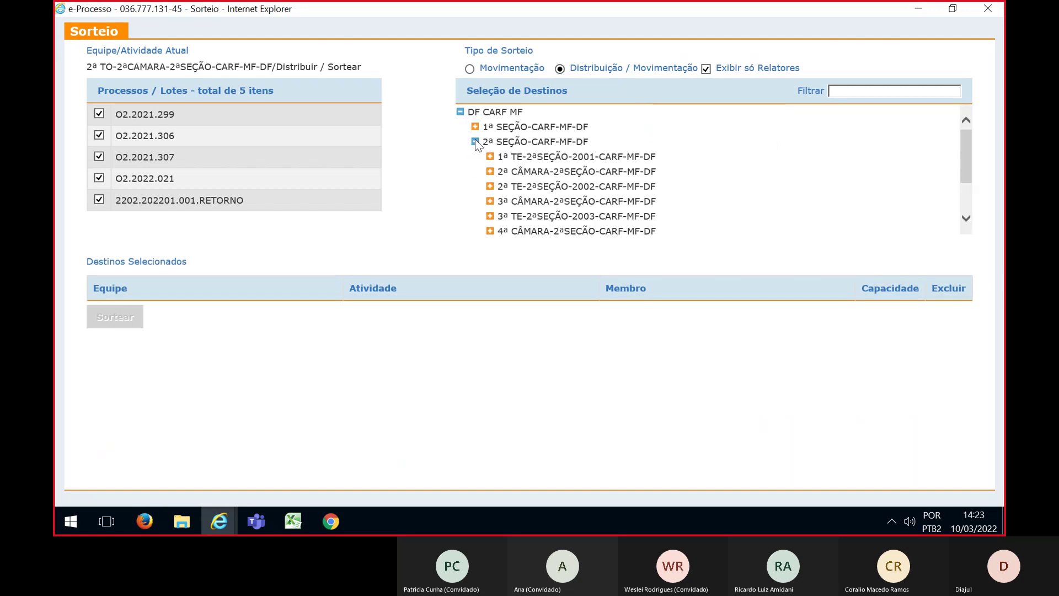
click(489, 172)
click(687, 200)
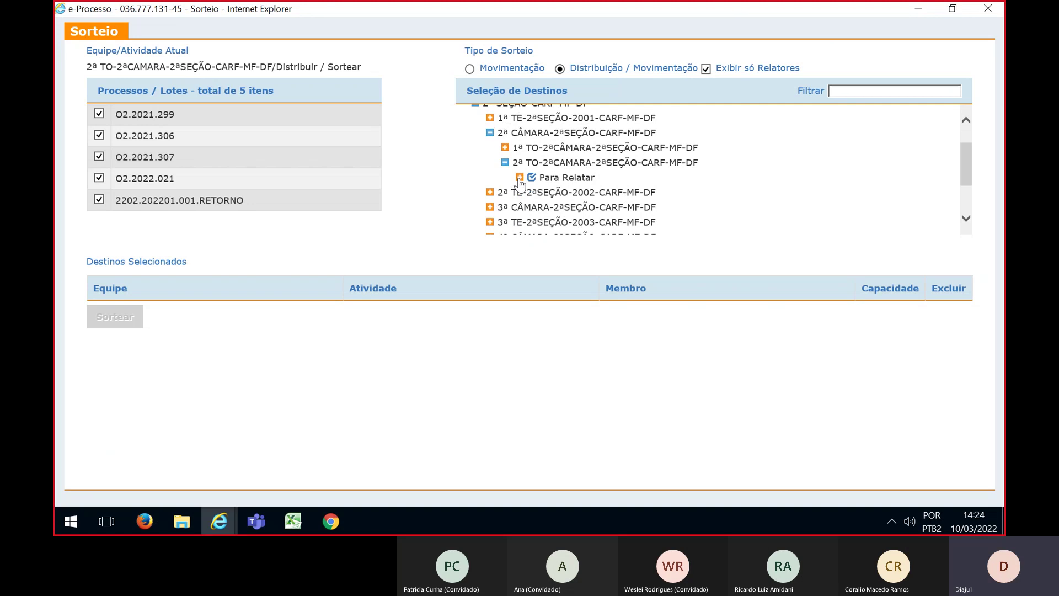
click(750, 196)
scroll(750, 196, down, 1)
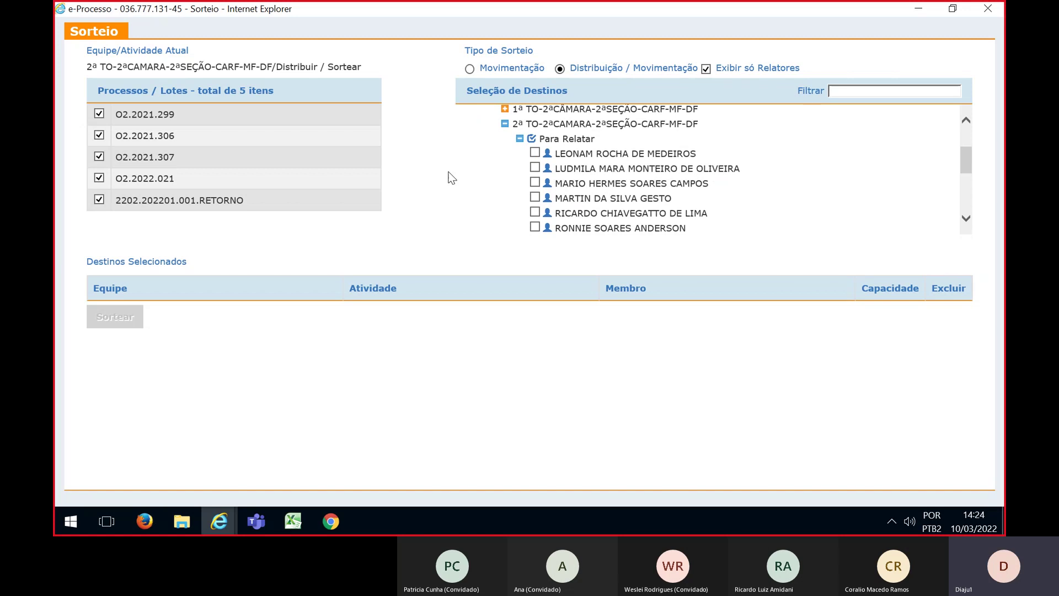
Tick five 2ª TO Para Relatar councillors in Seleção de Destinos as draw destinations
click(535, 153)
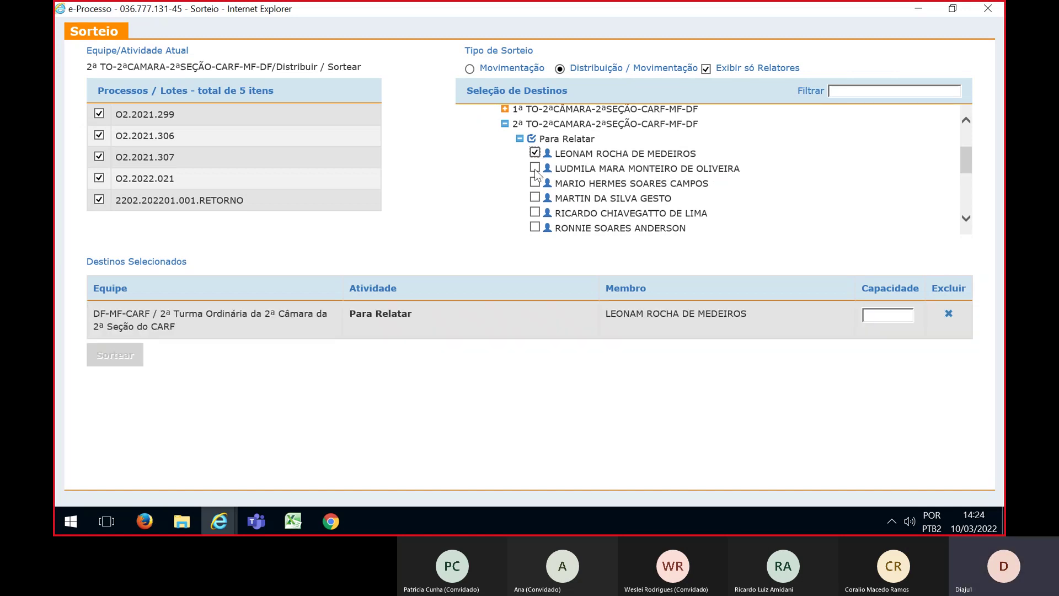
click(535, 168)
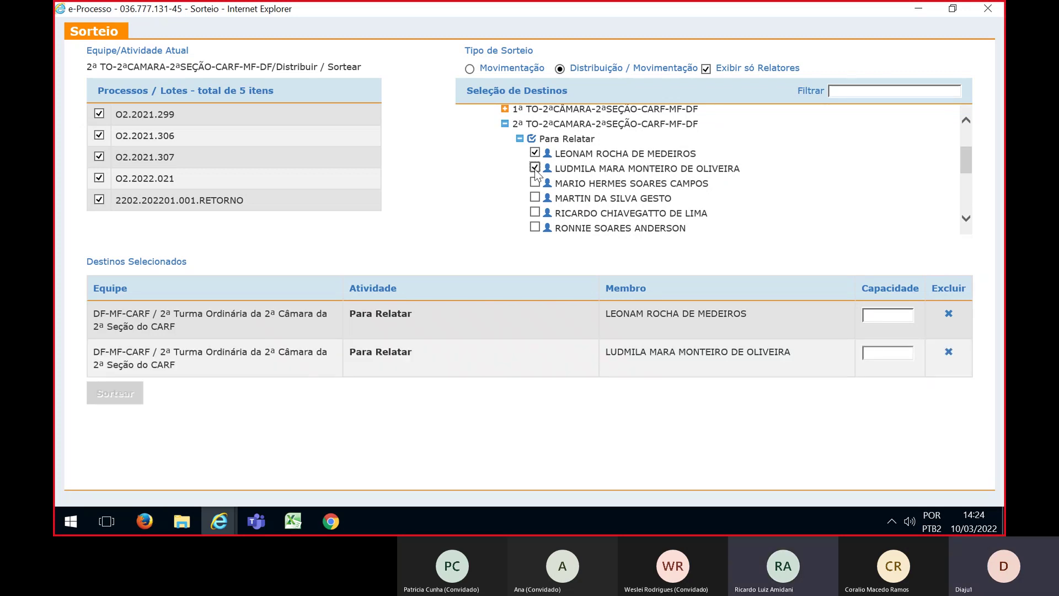
scroll(534, 171, down, 1)
click(534, 178)
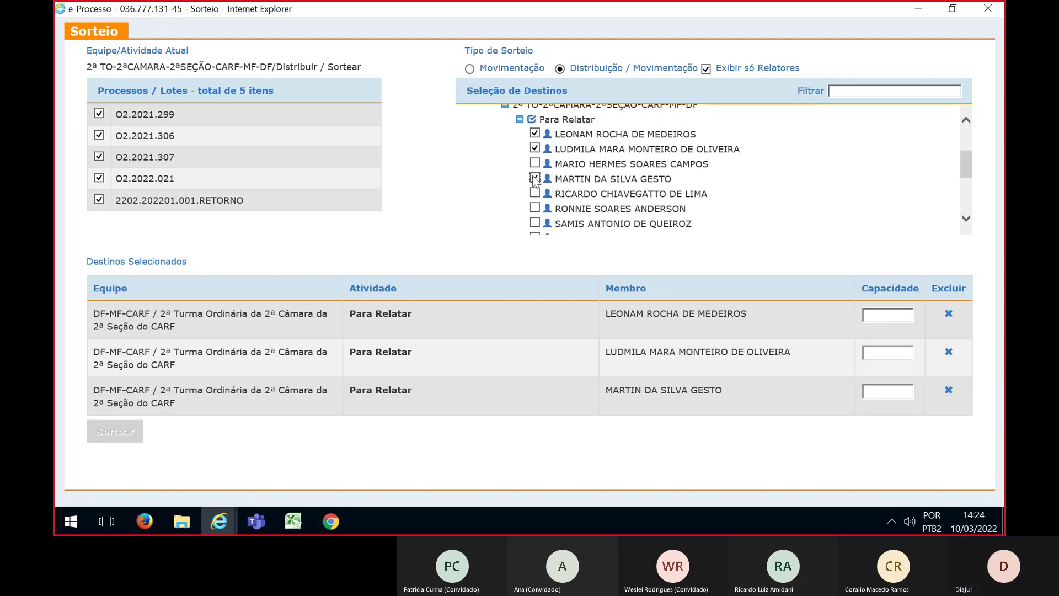
scroll(534, 182, down, 1)
click(534, 203)
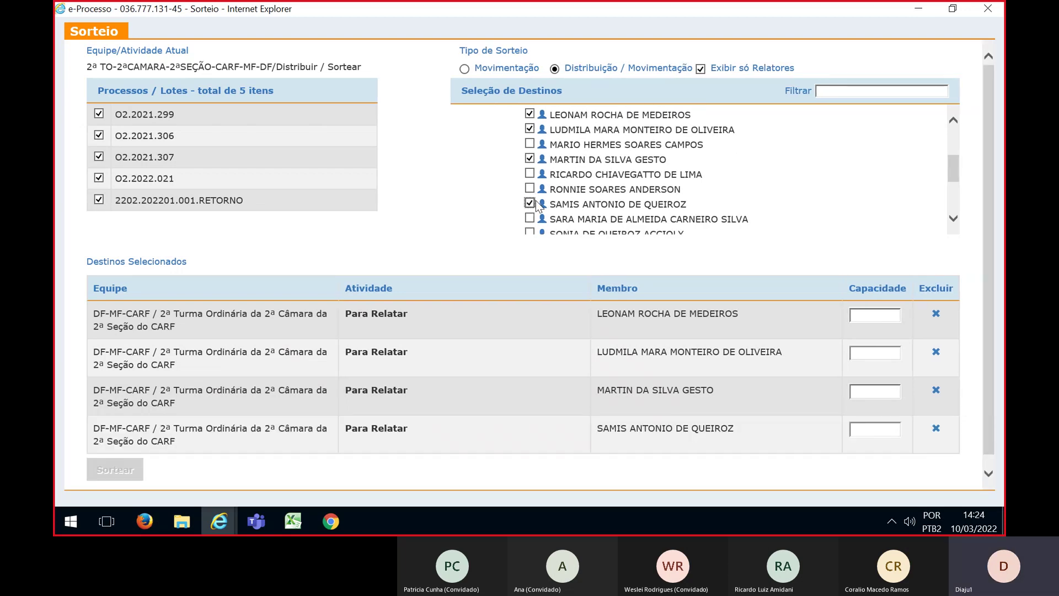
scroll(532, 207, down, 1)
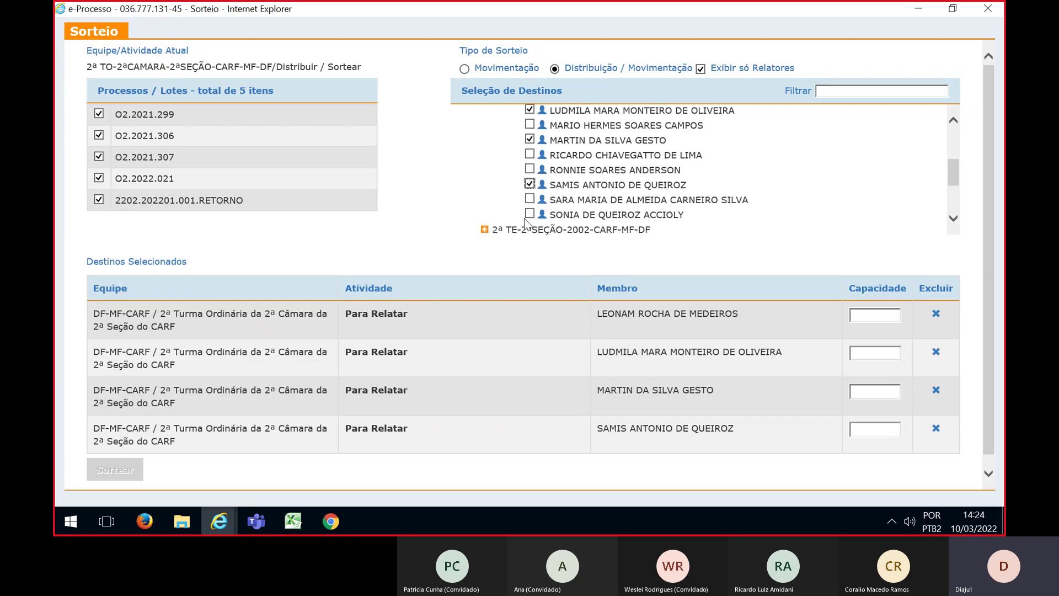
click(529, 214)
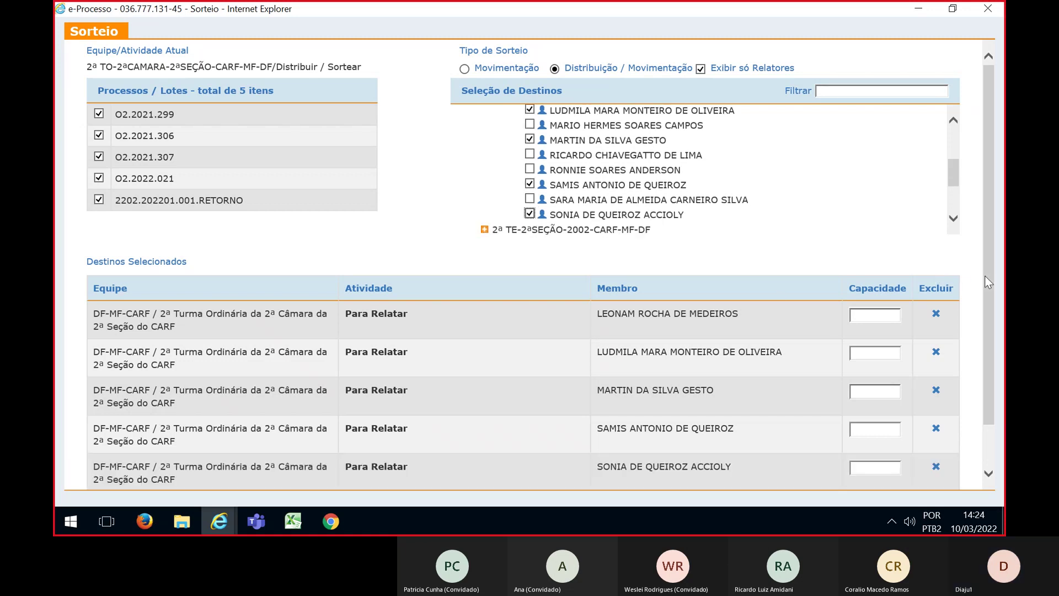
scroll(989, 284, down, 1)
Enter capacity 1 for each of the five selected rapporteurs
click(861, 307)
text(1)
click(861, 342)
text(1)
click(861, 379)
text(1)
click(869, 420)
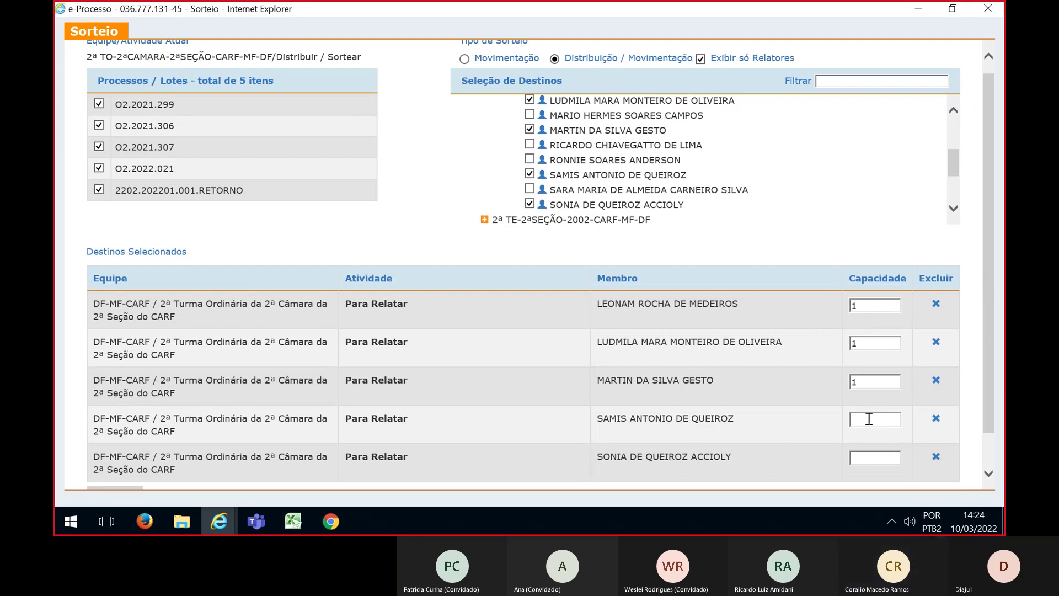
text(1)
click(881, 458)
text(1)
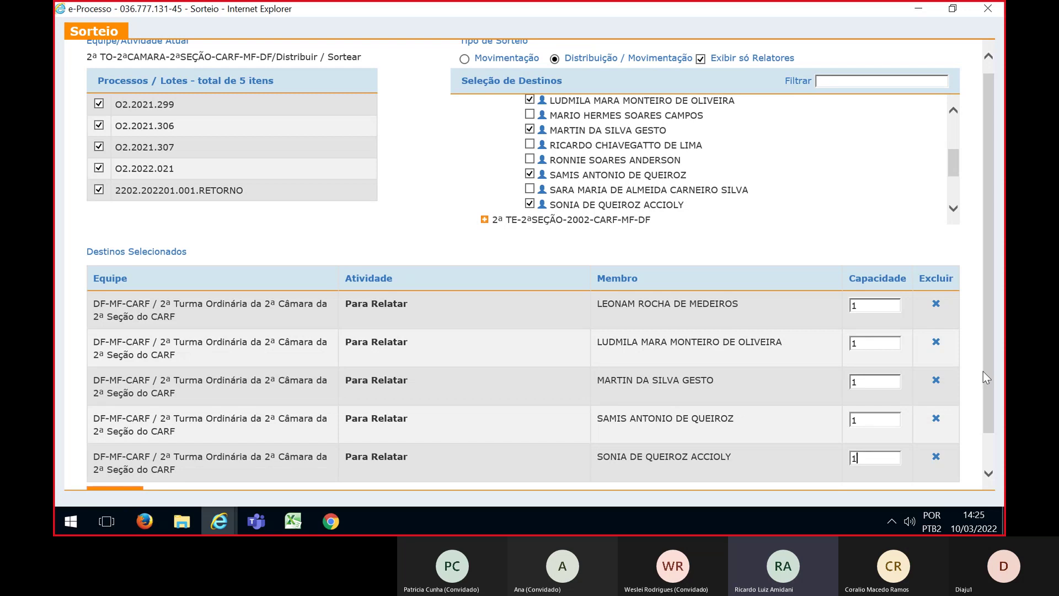
Launch the random draw of the five lots with Sortear
mouse_move(985, 362)
mouse_down()
mouse_move(988, 399)
mouse_move(985, 380)
mouse_up()
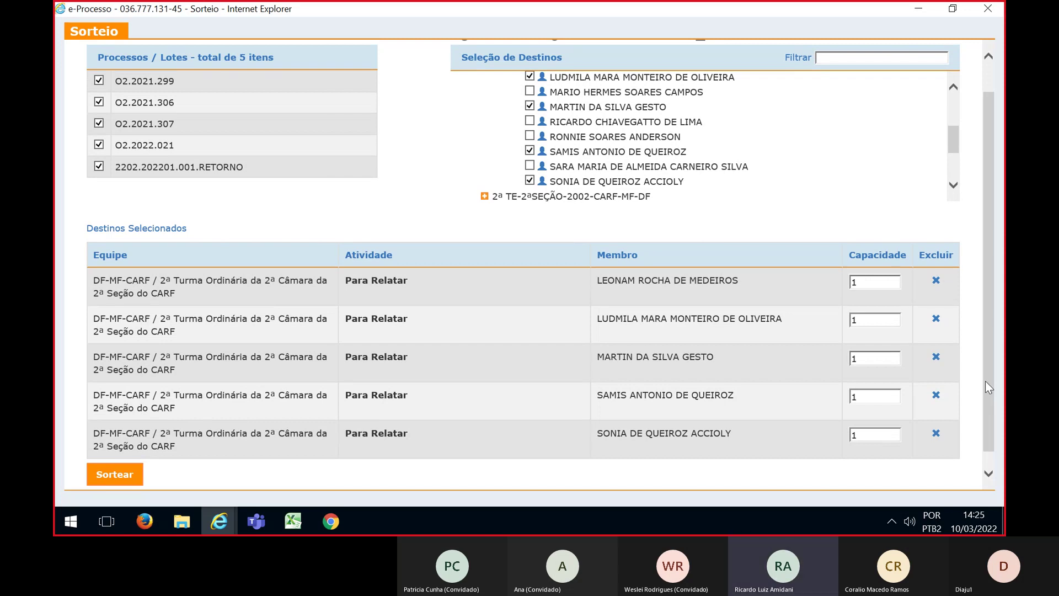
drag(985, 380, 984, 396)
click(115, 458)
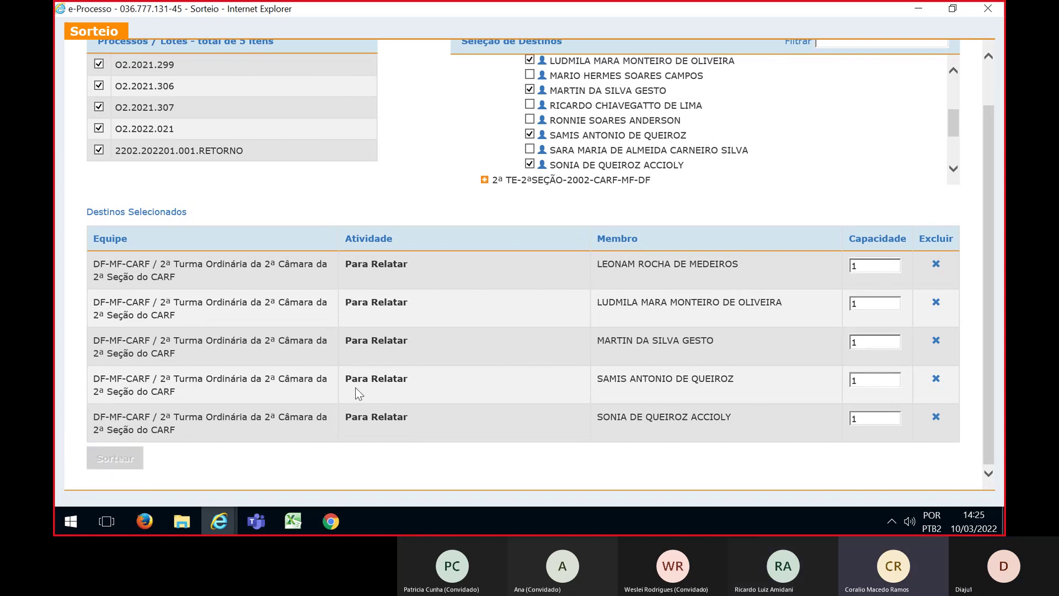
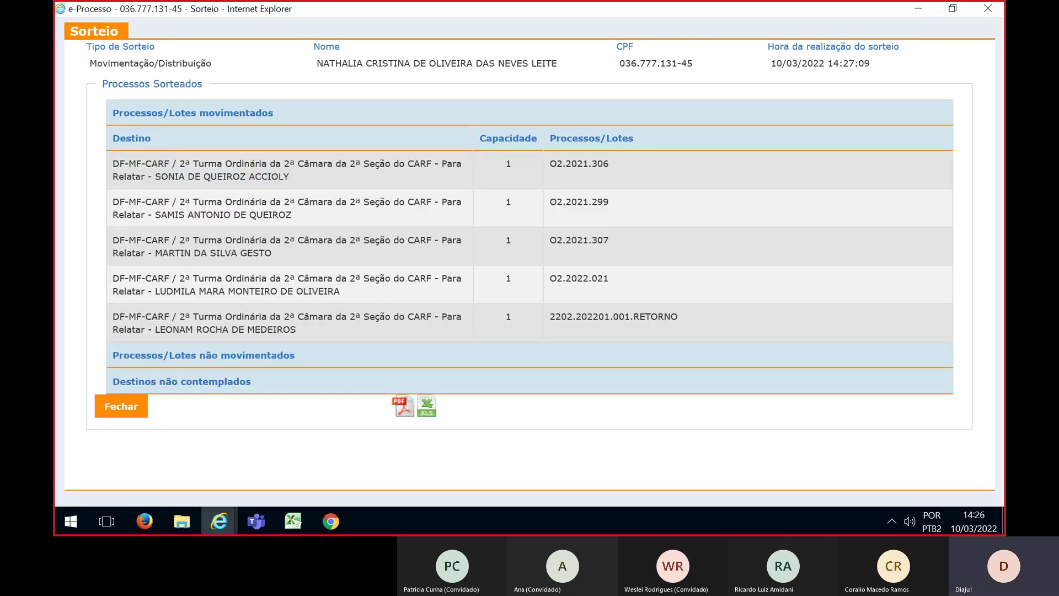
Look up the next lot's process number in the Excel planning sheet, then return to e-Processo
key(alt+Tab)
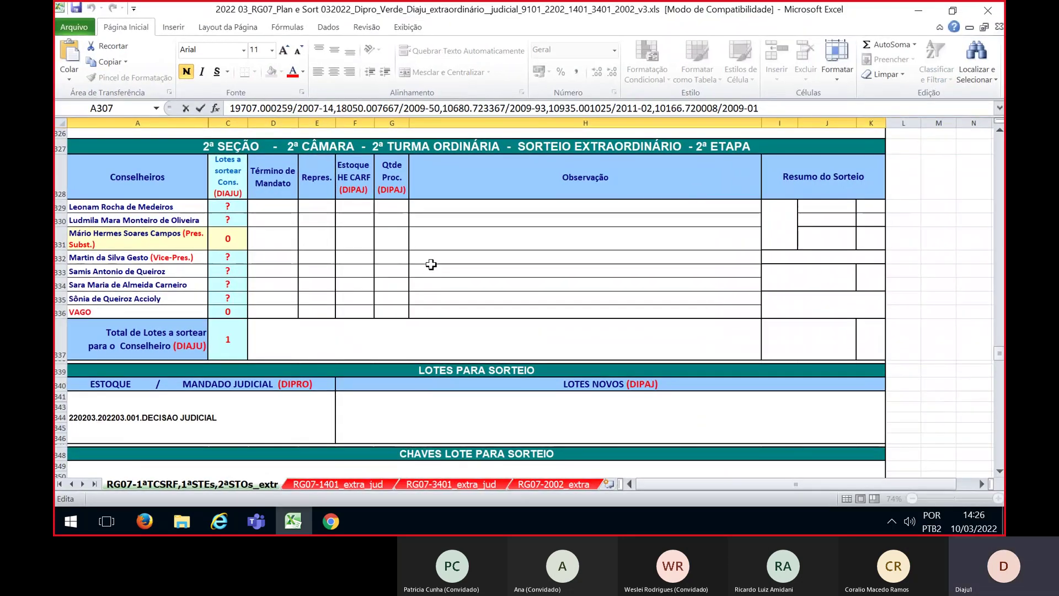
scroll(432, 276, down, 1)
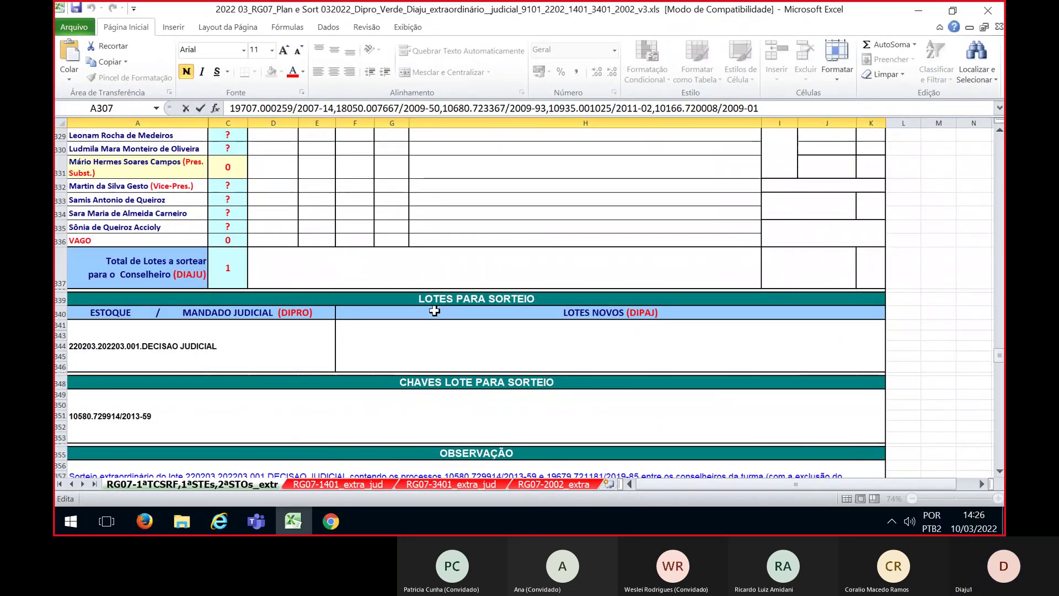
scroll(434, 311, down, 1)
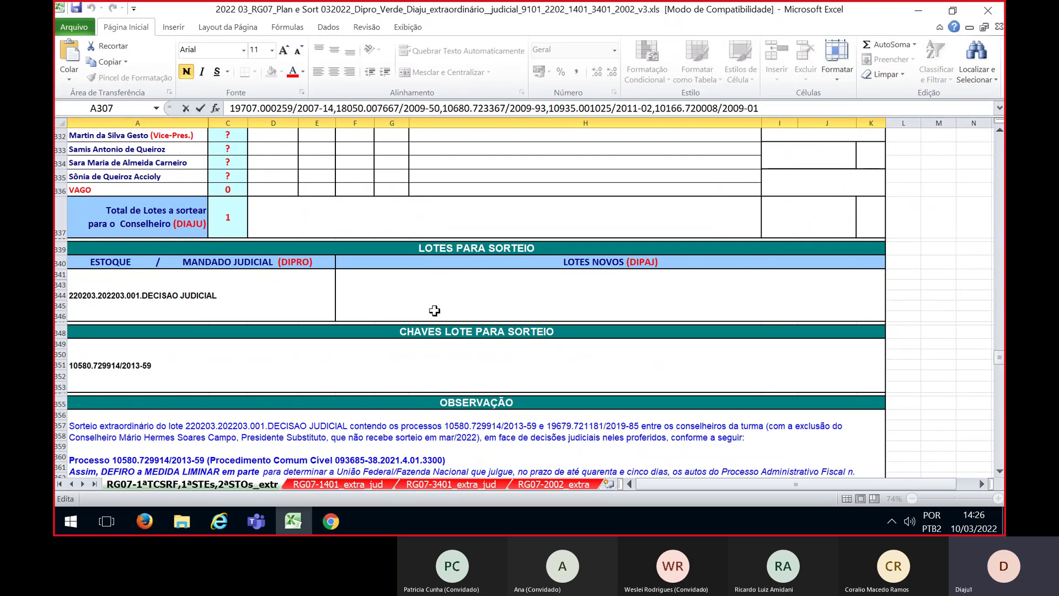
scroll(434, 311, down, 2)
scroll(435, 311, up, 1)
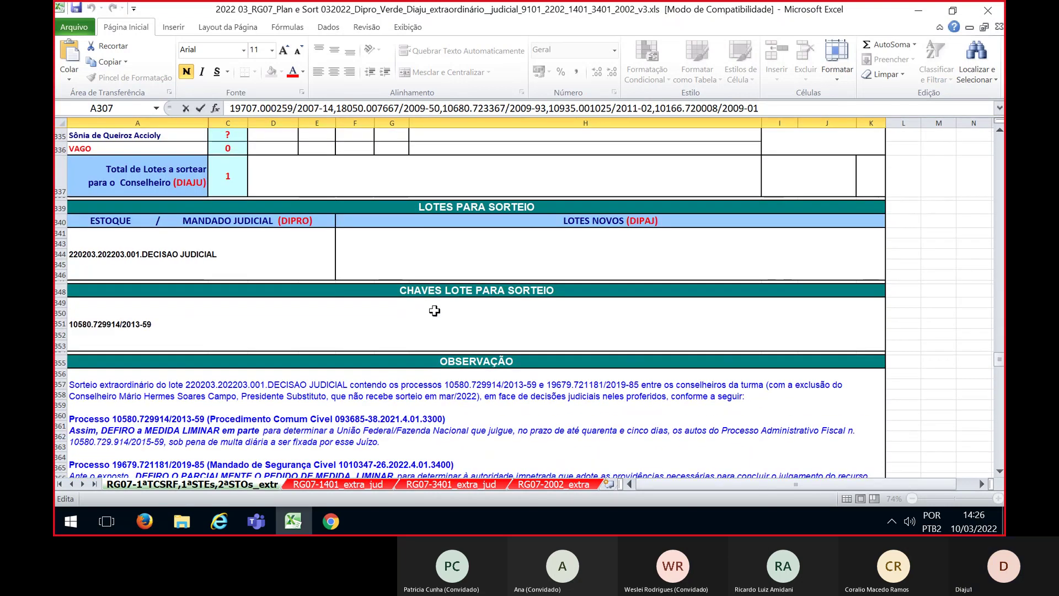
scroll(434, 311, up, 2)
scroll(435, 311, up, 1)
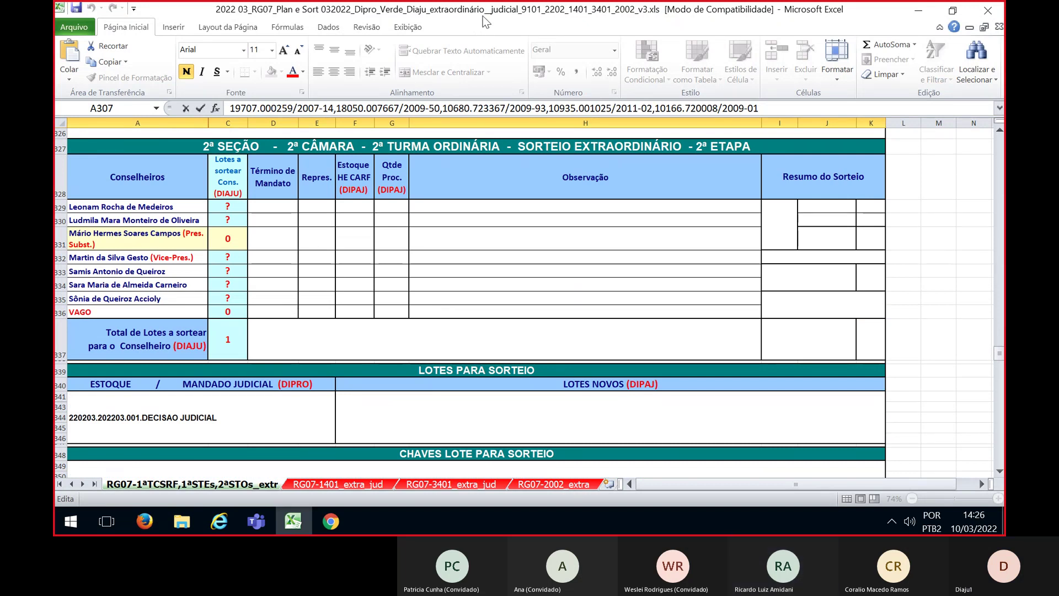
key(alt+Tab)
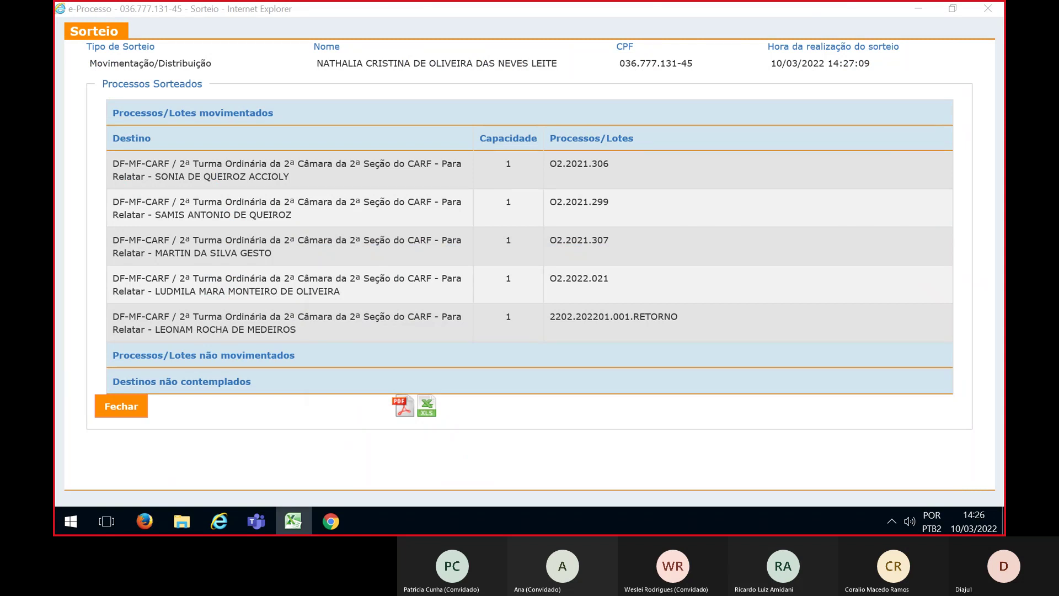
Close the previous draw results and filter Número Processo by the copied process number
click(122, 409)
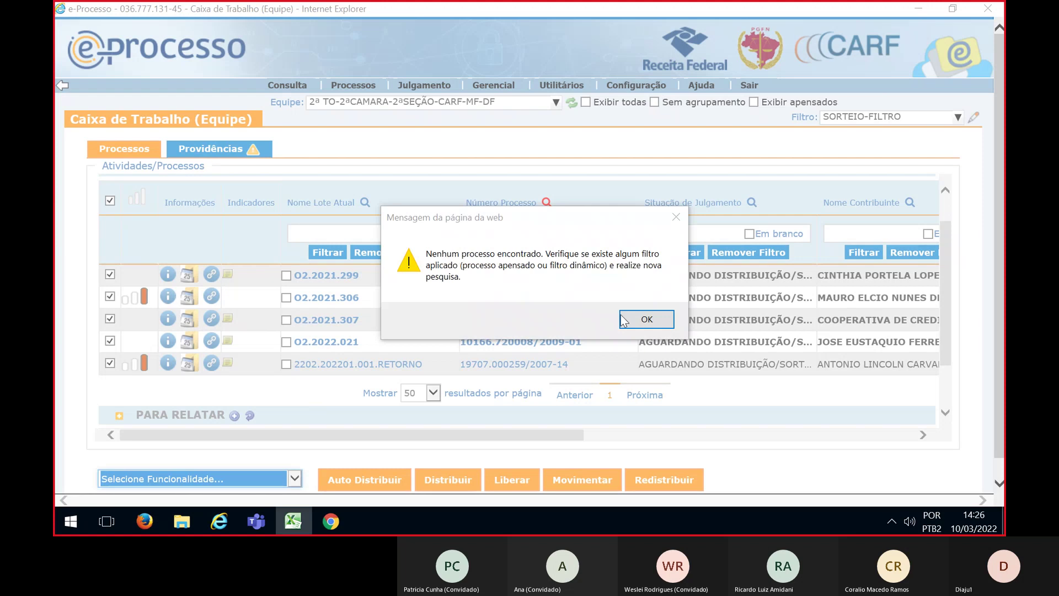
click(640, 319)
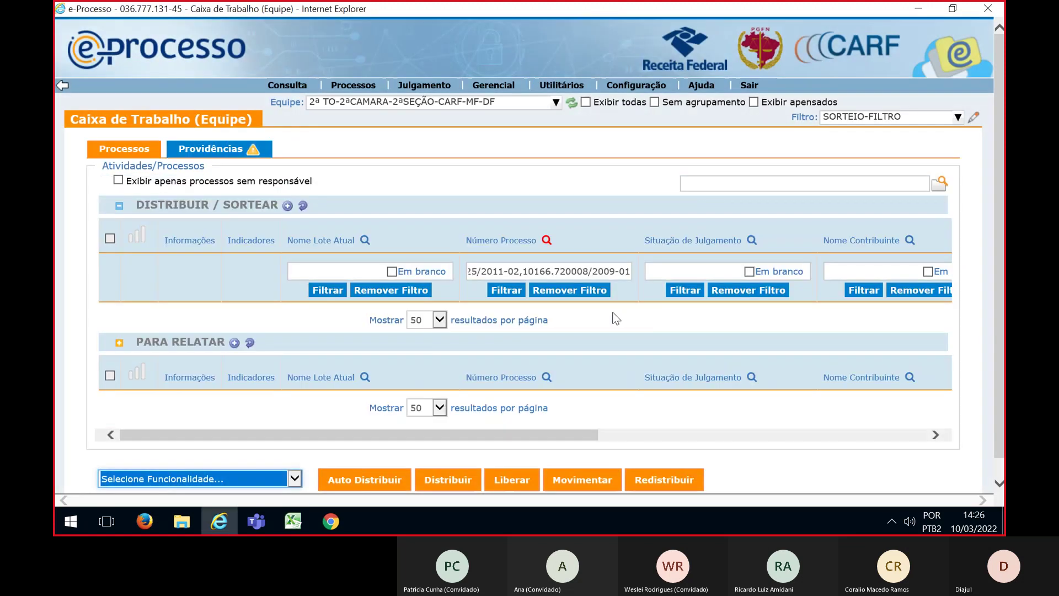
click(560, 271)
key(BackSpace)
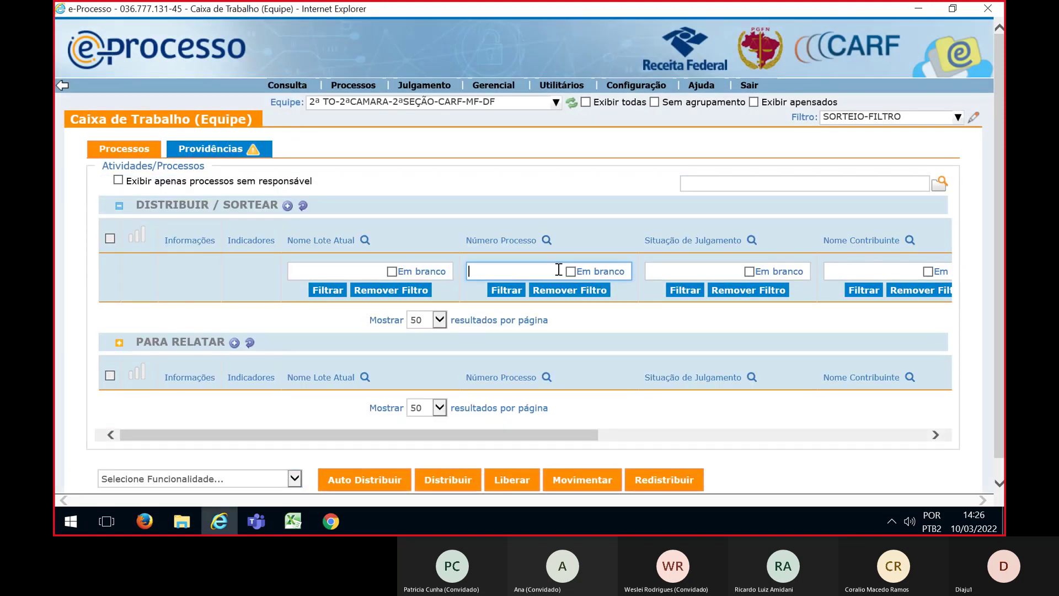
click(506, 290)
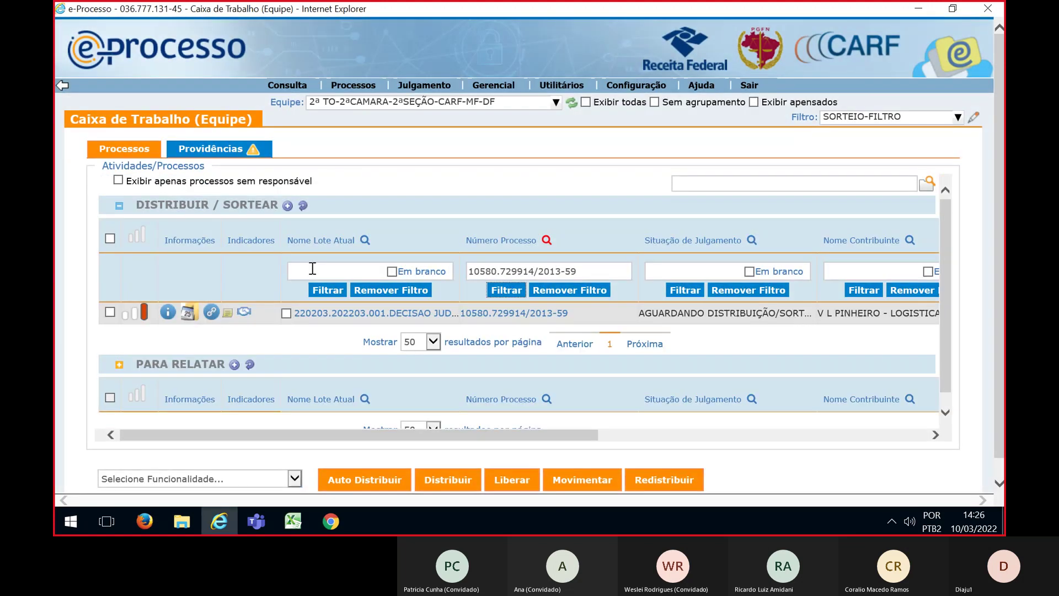
Start a Sortear draw for the found lot, maximized, with draw type Distribuição / Movimentação
click(109, 238)
click(294, 478)
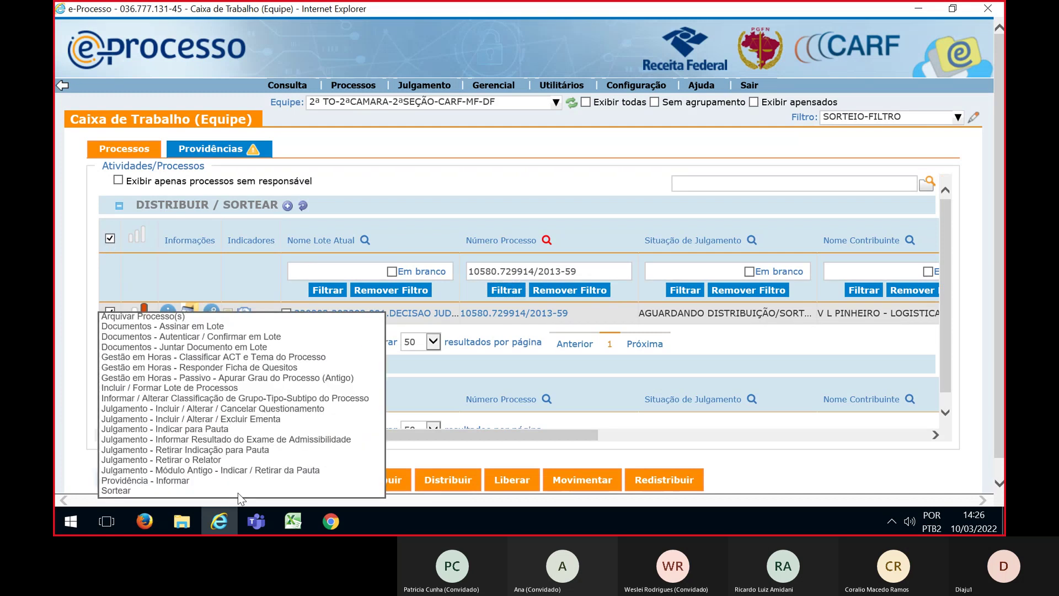
click(138, 490)
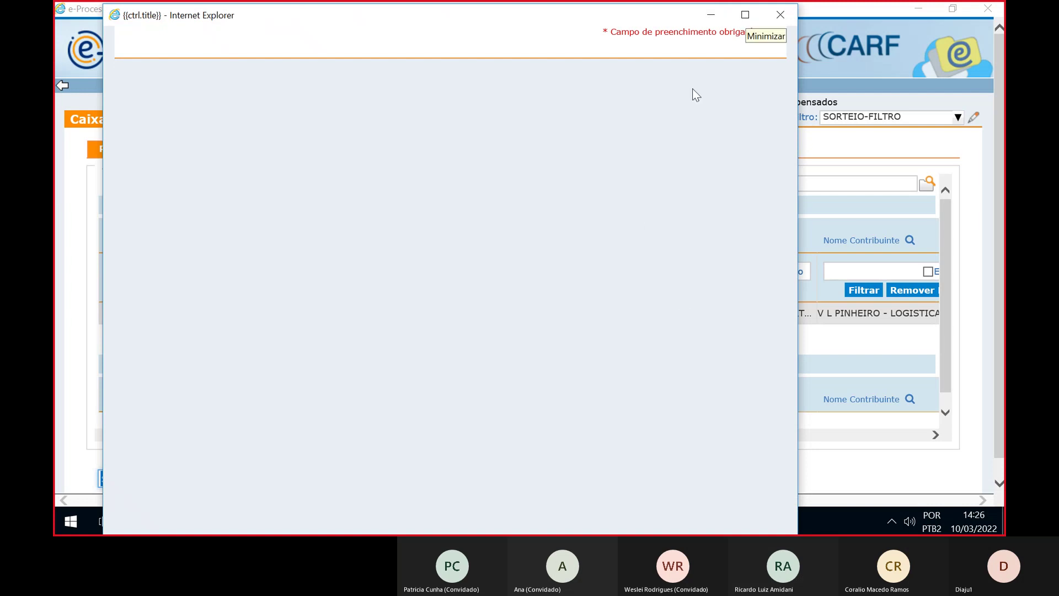
click(744, 20)
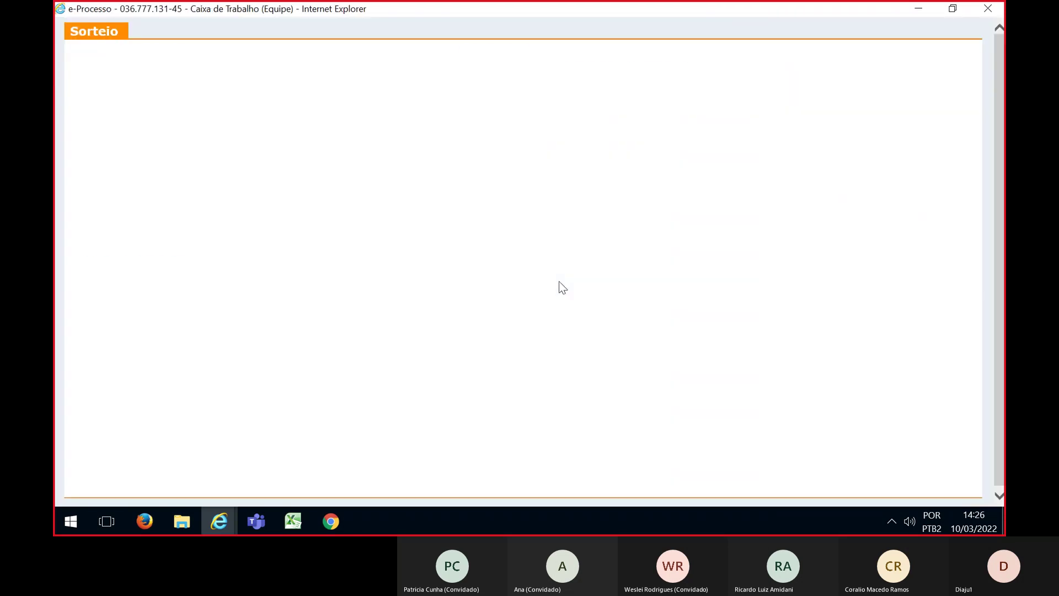
click(560, 69)
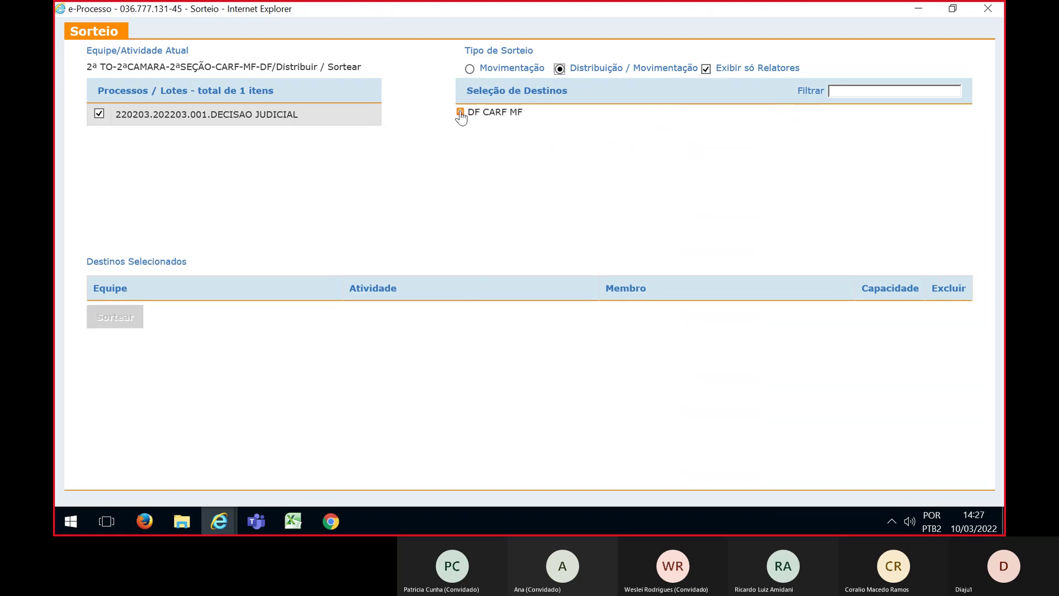
Expand DF CARF MF > 2ª SEÇÃO > 2ª CÂMARA > 2ª TO > Para Relatar
click(460, 112)
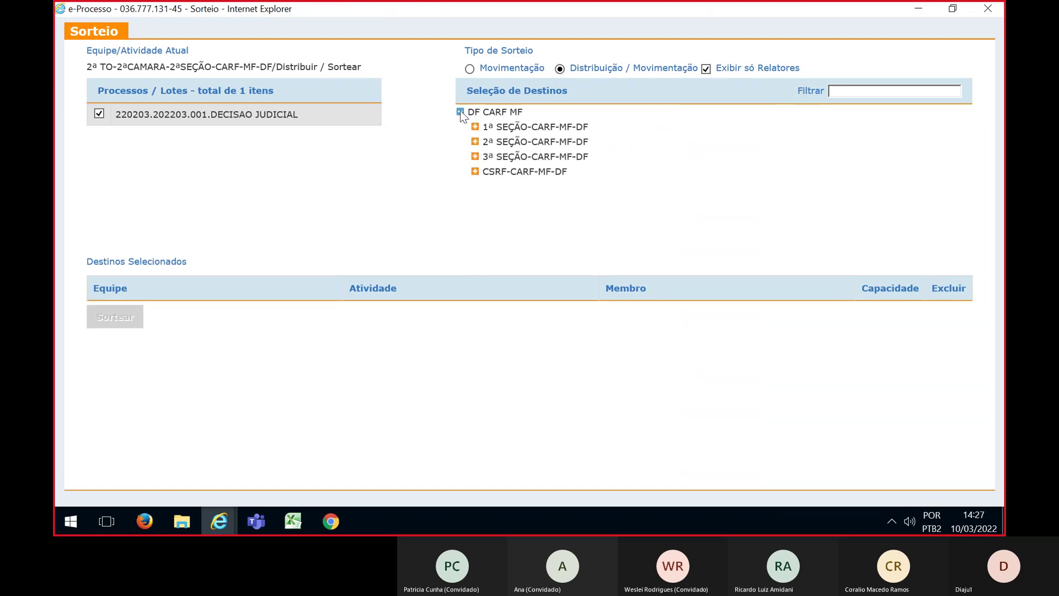
click(474, 141)
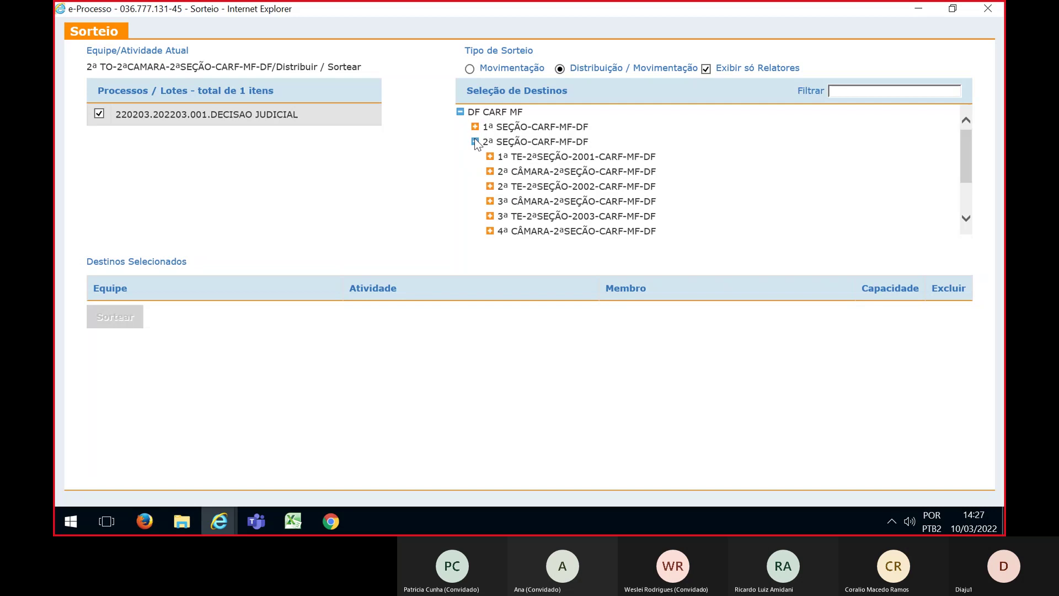
click(489, 171)
click(505, 201)
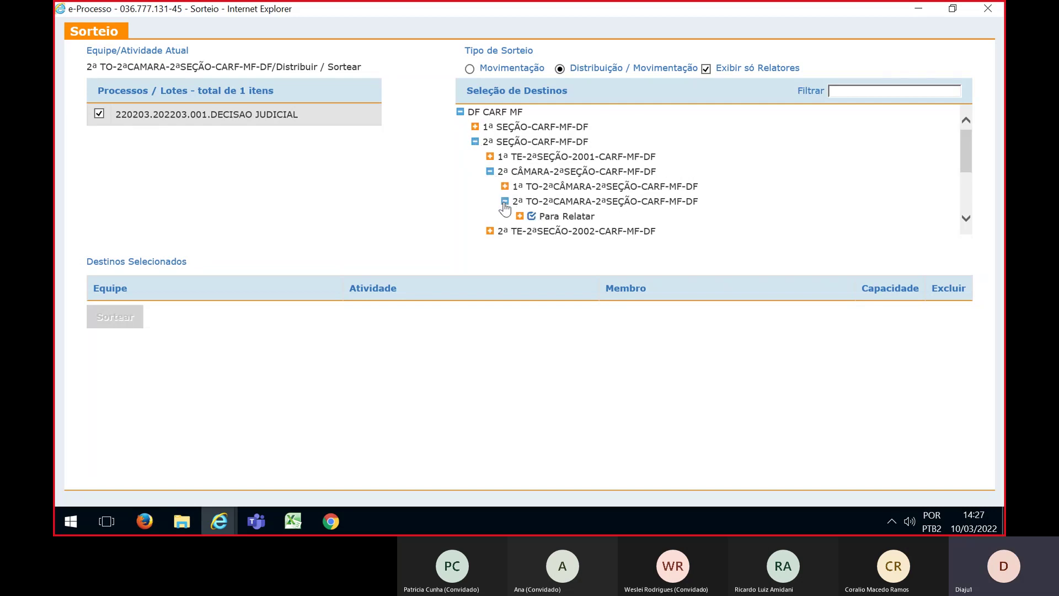
click(520, 216)
scroll(705, 212, down, 3)
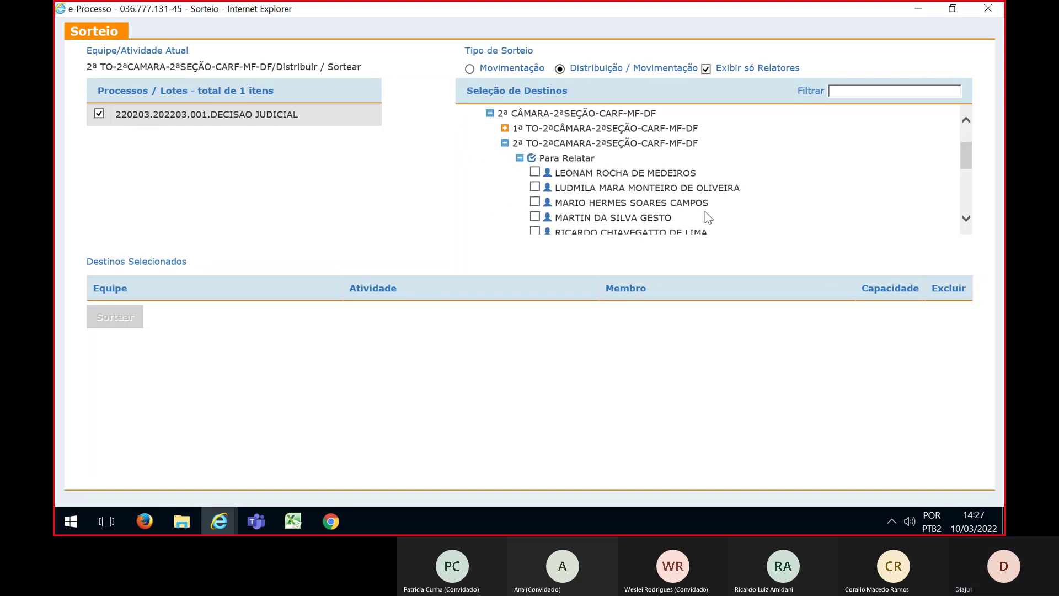
scroll(706, 211, down, 1)
scroll(707, 215, up, 1)
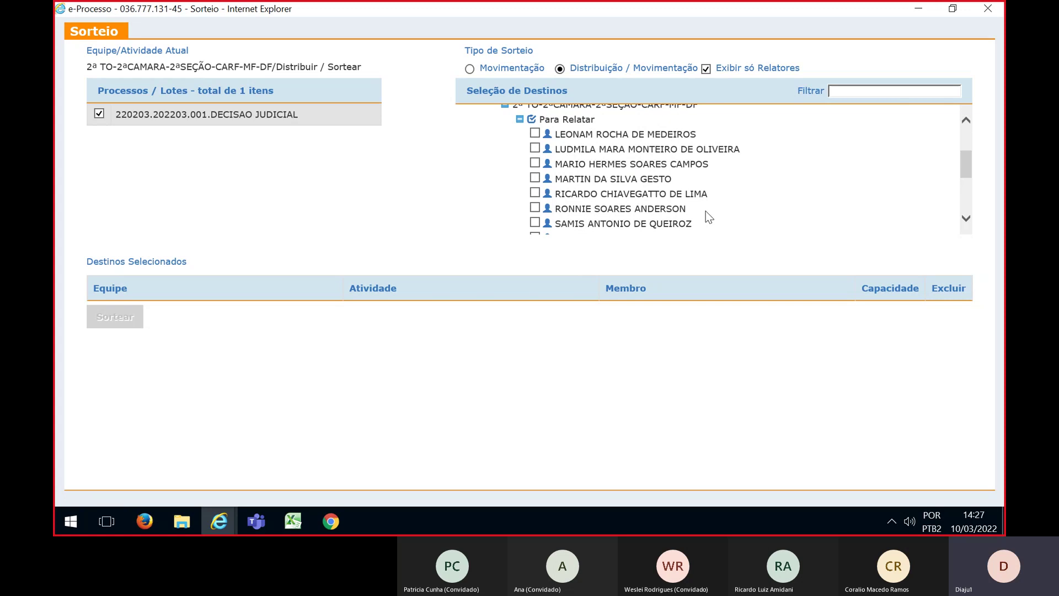
Add six 2ª Turma Ordinária relators as draw destinations
click(535, 133)
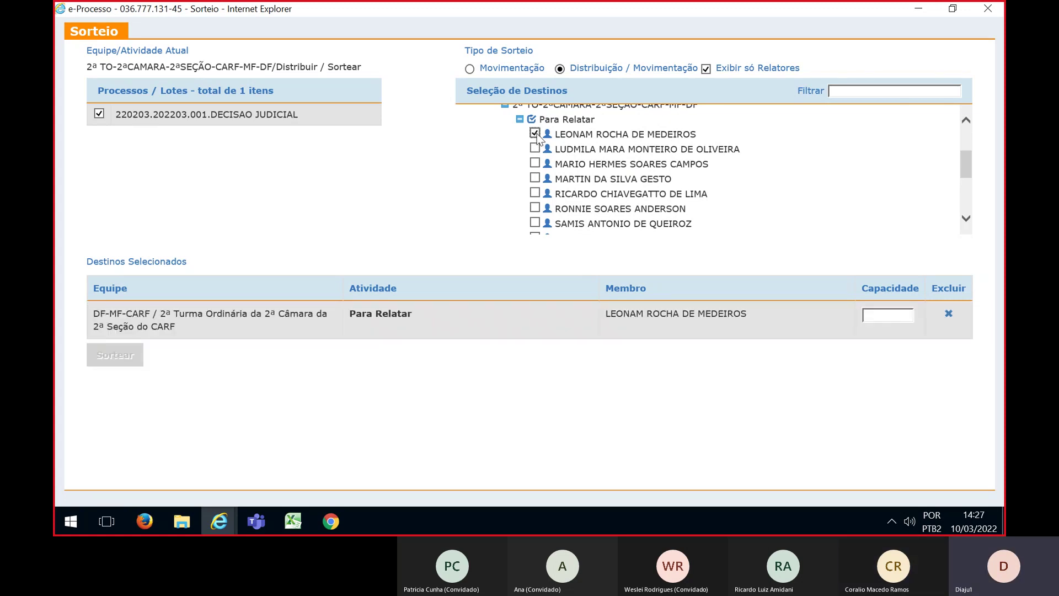
click(535, 148)
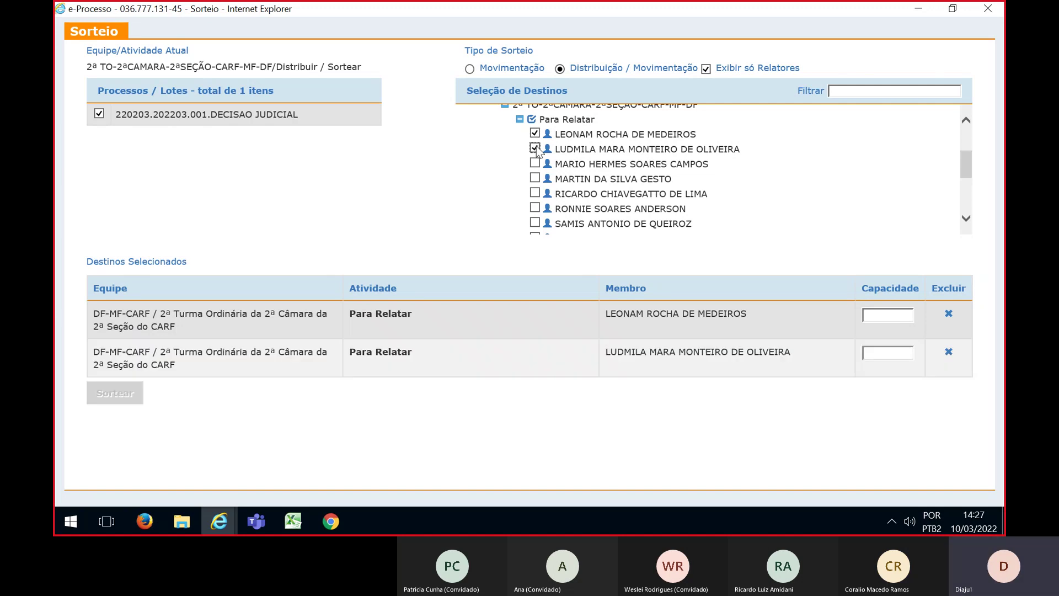
click(534, 178)
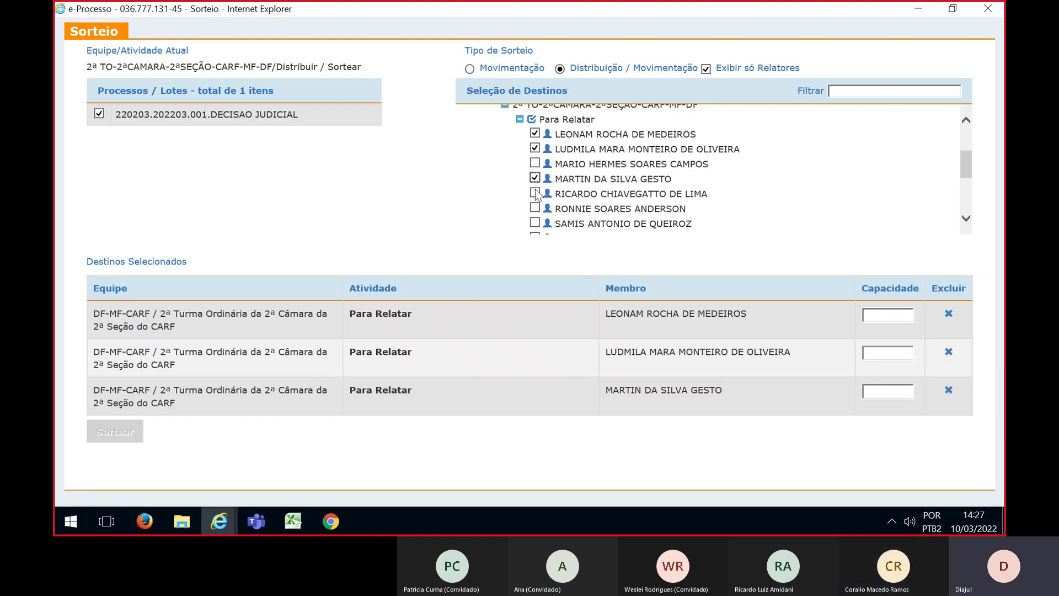
scroll(536, 189, down, 2)
click(535, 184)
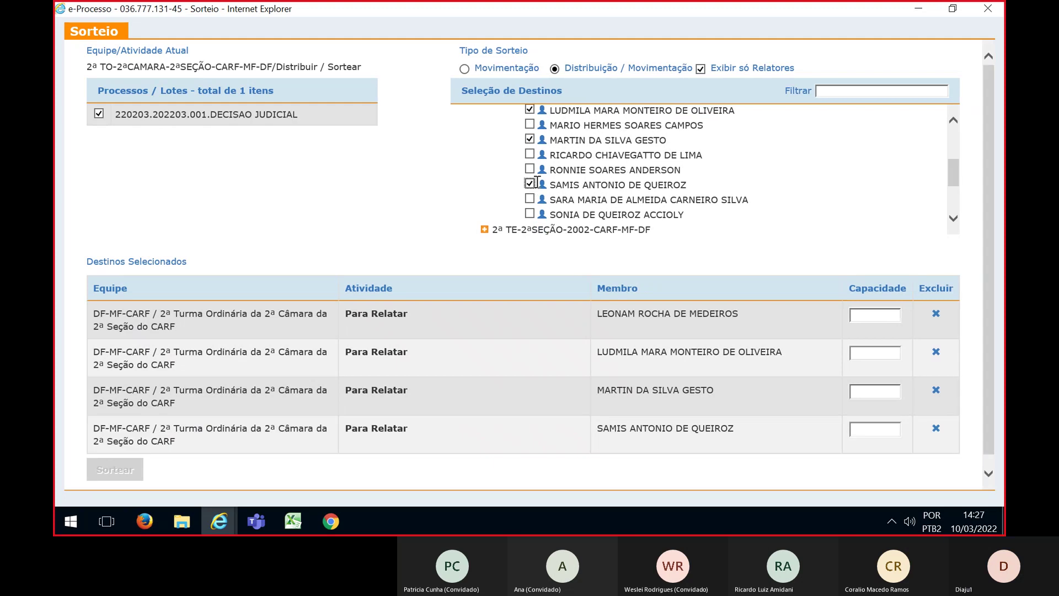
click(530, 200)
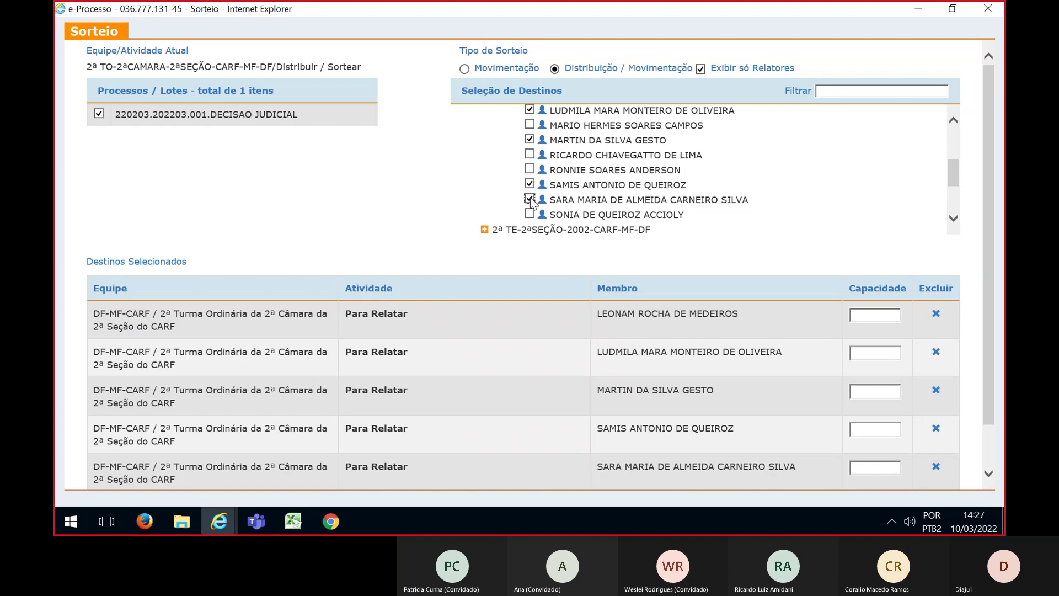
click(529, 214)
drag(987, 266, 988, 288)
Set Capacidade to 1 for each of the six selected relators
click(885, 286)
text(1)
click(888, 320)
text(1)
click(885, 362)
text(1)
click(881, 400)
text(1)
click(875, 438)
text(1)
click(871, 476)
text(1)
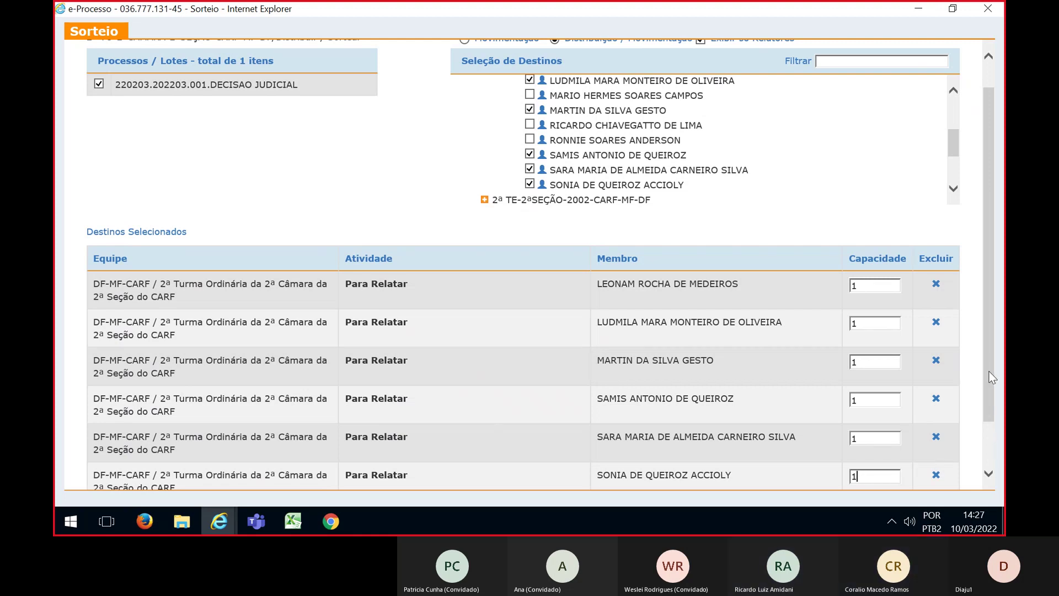
scroll(989, 372, down, 2)
Run and confirm the draw for lot 220203.202203.001.DECISAO JUDICIAL, then bring up the Excel planning sheet
click(108, 466)
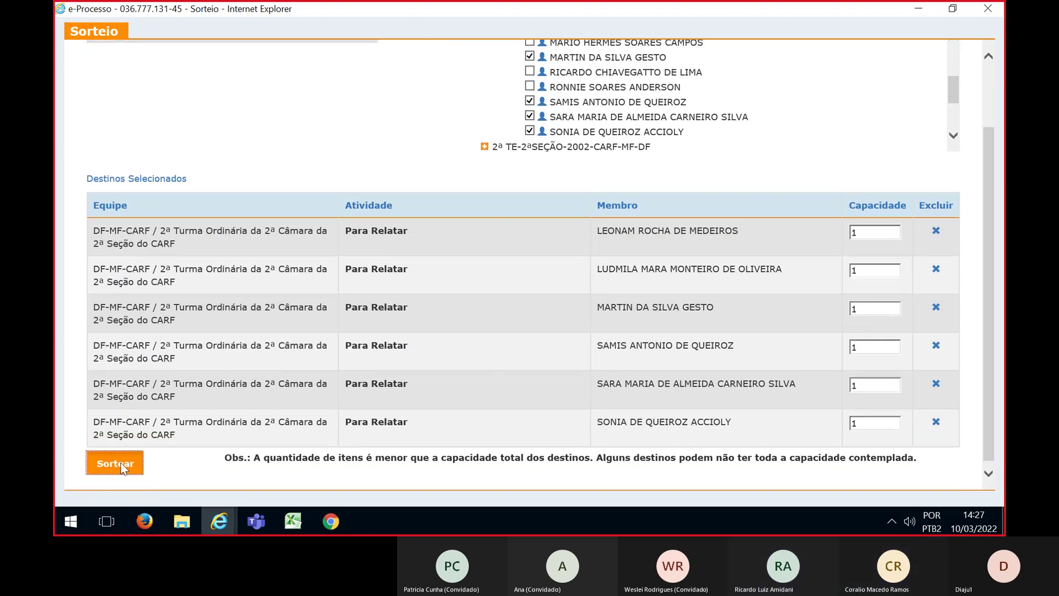
click(335, 176)
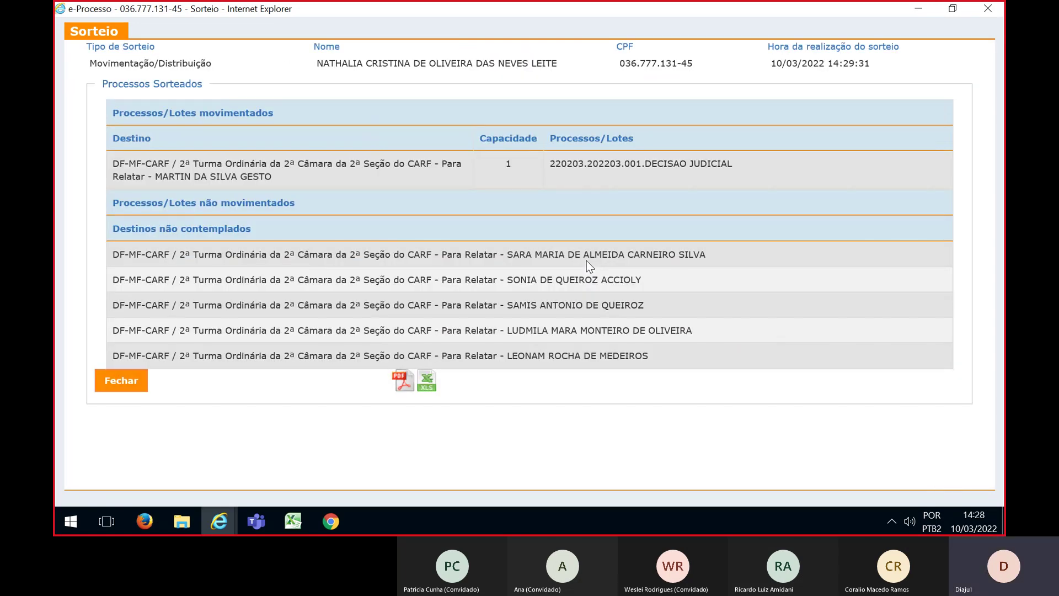
click(293, 521)
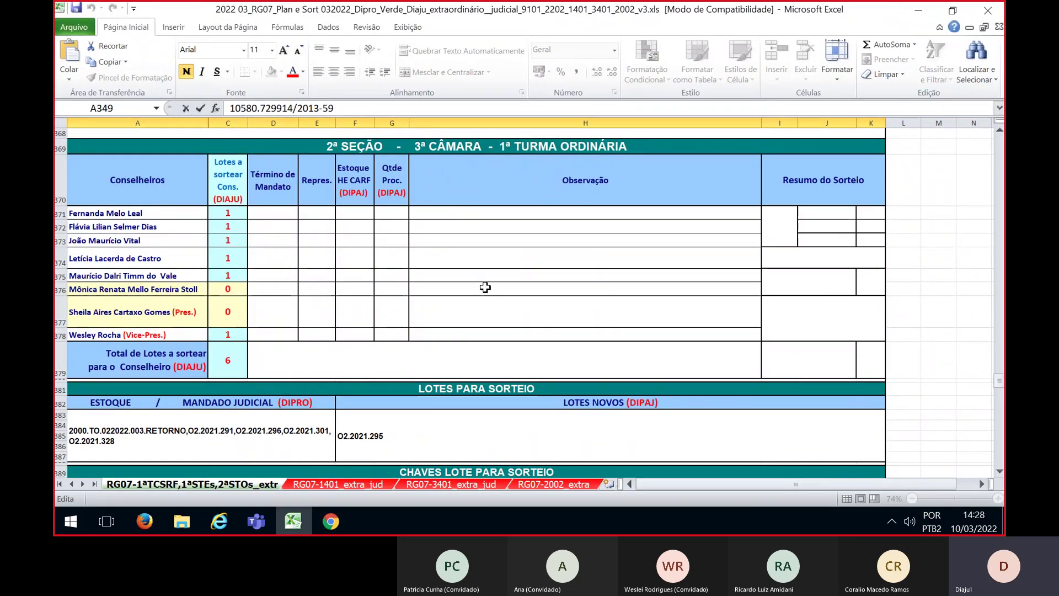
Return to e-Processo and close the Sorteio result window to get back to Caixa de Trabalho (Equipe)
scroll(453, 317, down, 2)
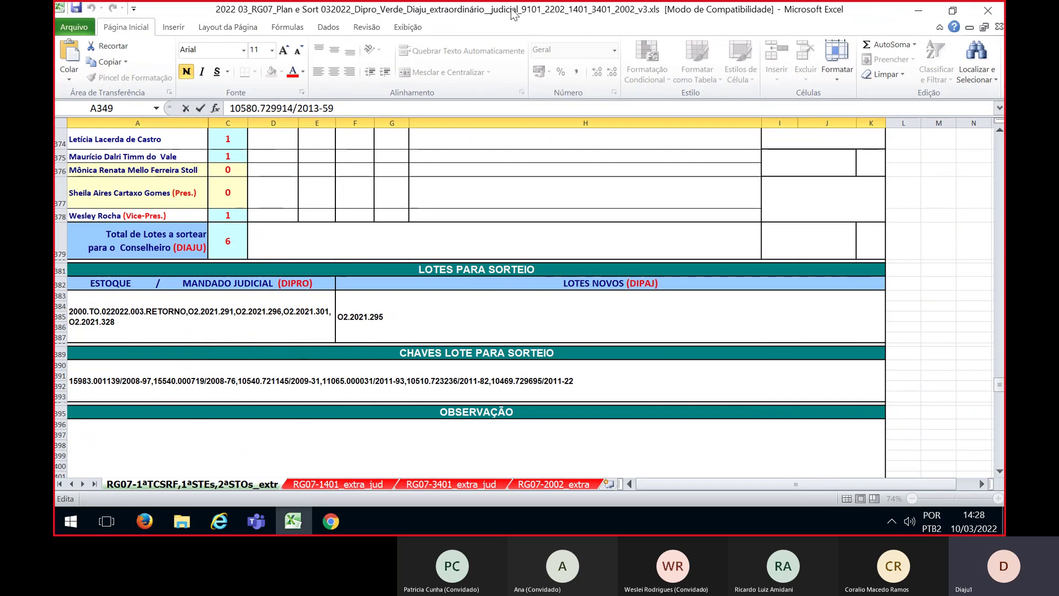
key(alt+Tab)
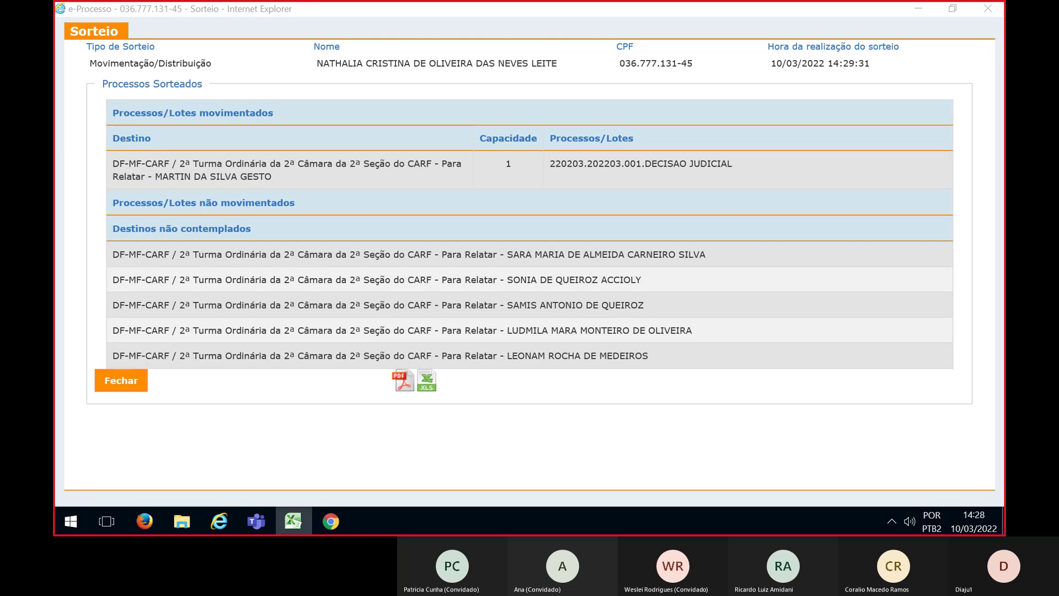
click(113, 386)
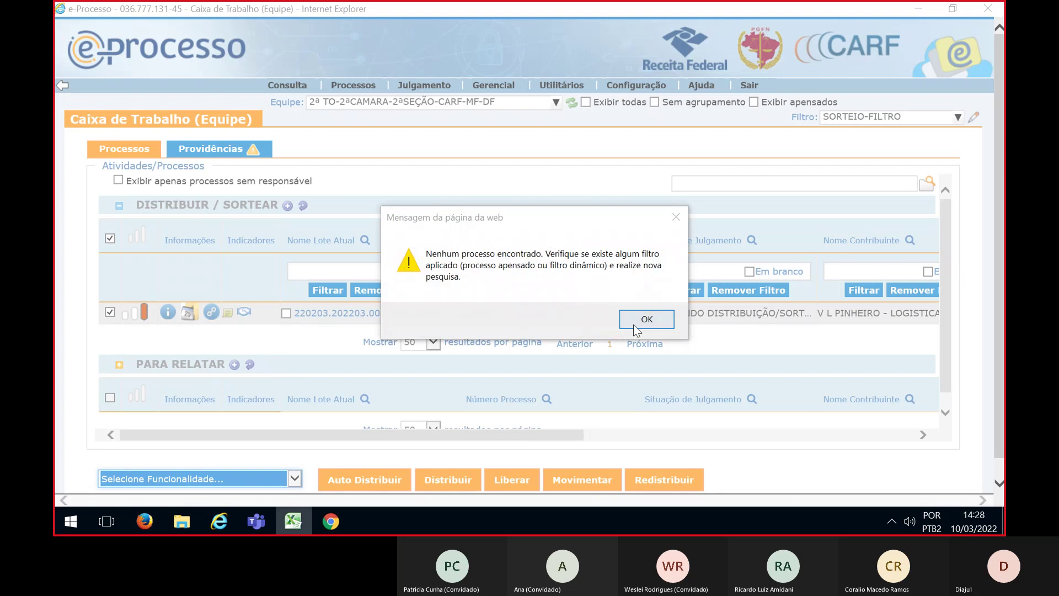
Switch the work queue to team 1ª TO-3ªCÂMARA-2ªSEÇÃO with the SORTEIO-FILTRO filter applied
click(633, 323)
click(348, 109)
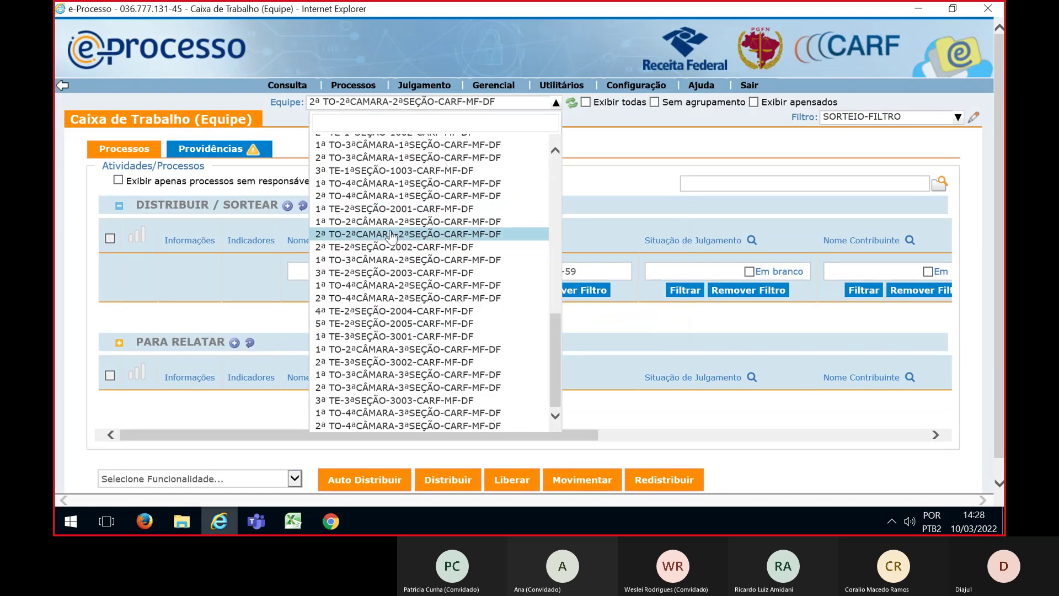
click(391, 260)
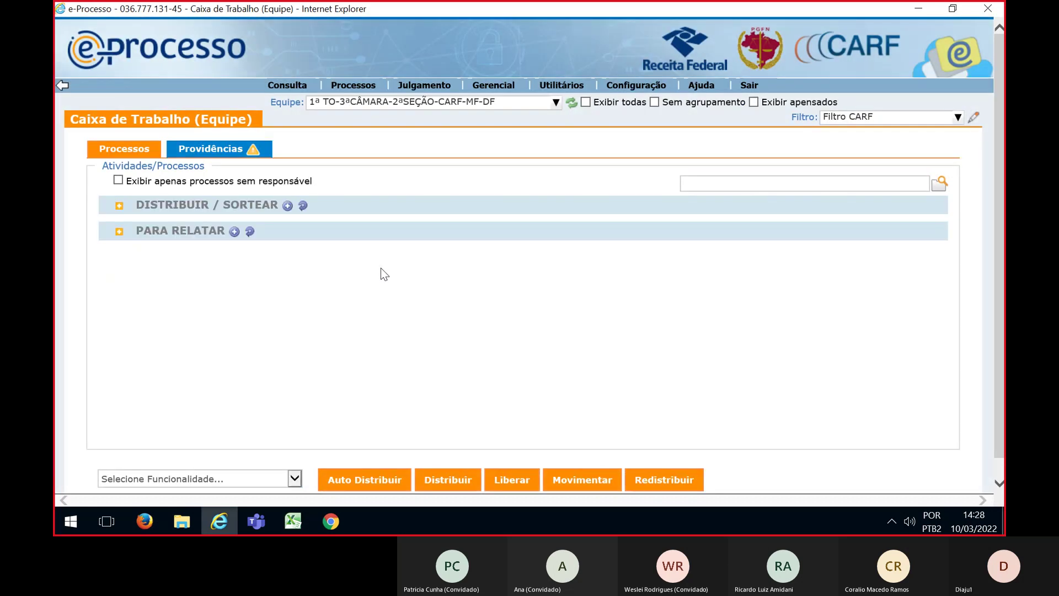
click(933, 119)
click(861, 206)
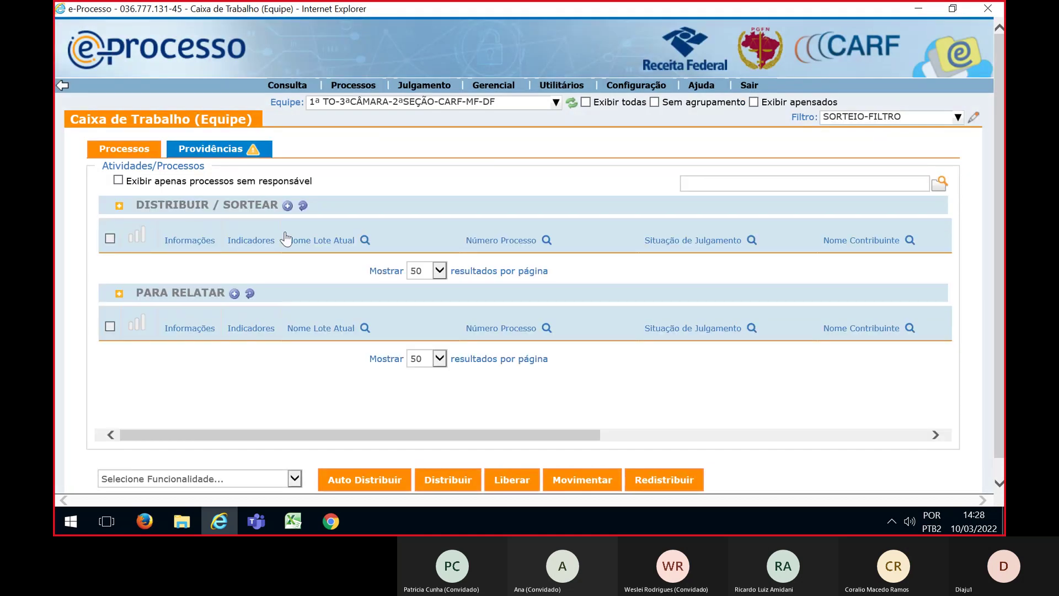
Filter the queue by the pasted process numbers, select all six lots, and open the draw form
click(547, 240)
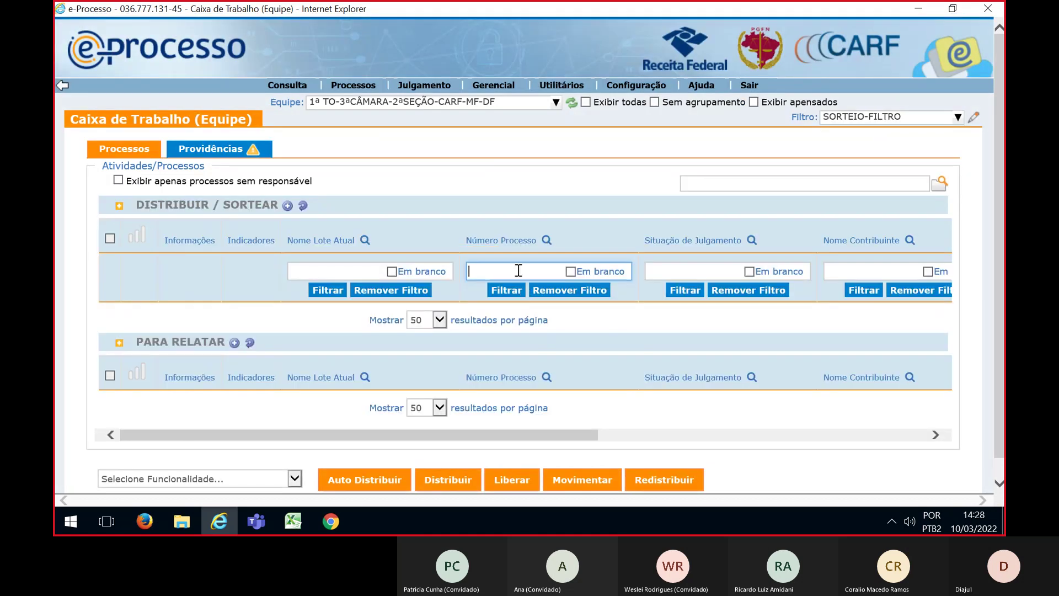
key(ctrl+v)
click(507, 290)
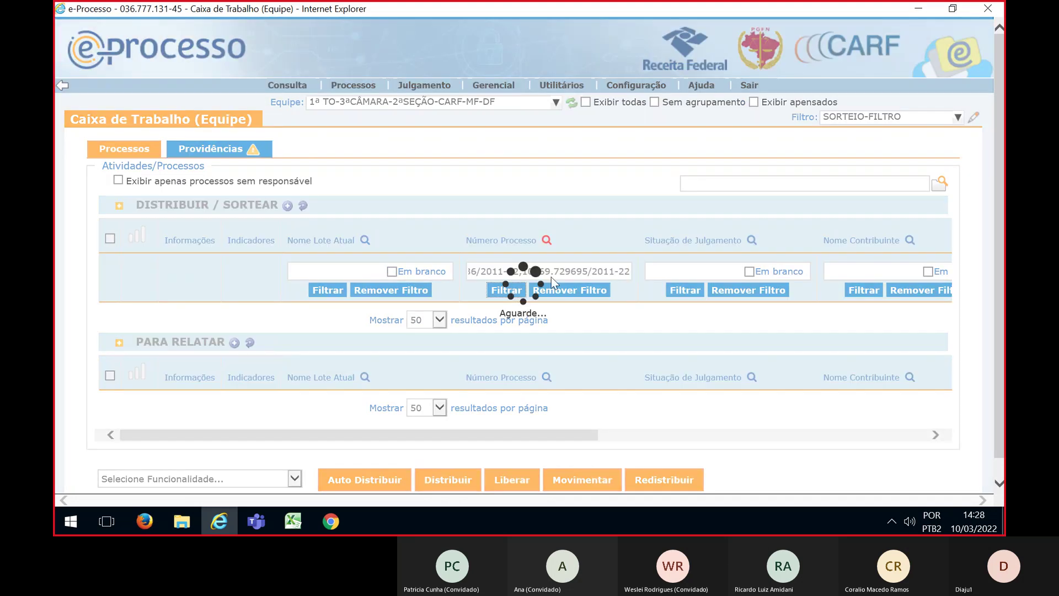
click(110, 200)
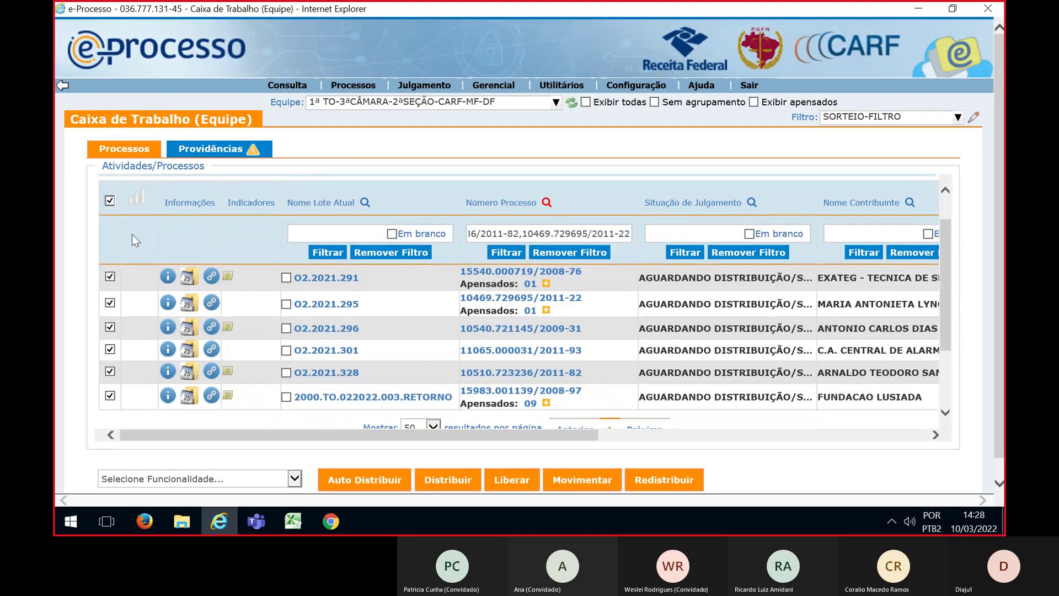
click(294, 479)
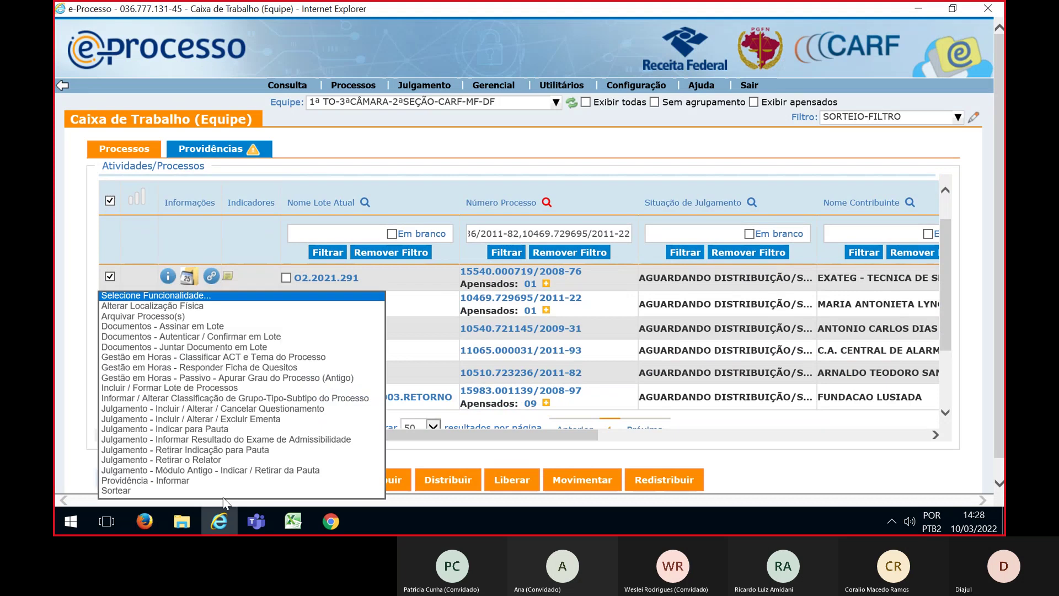
key(Escape)
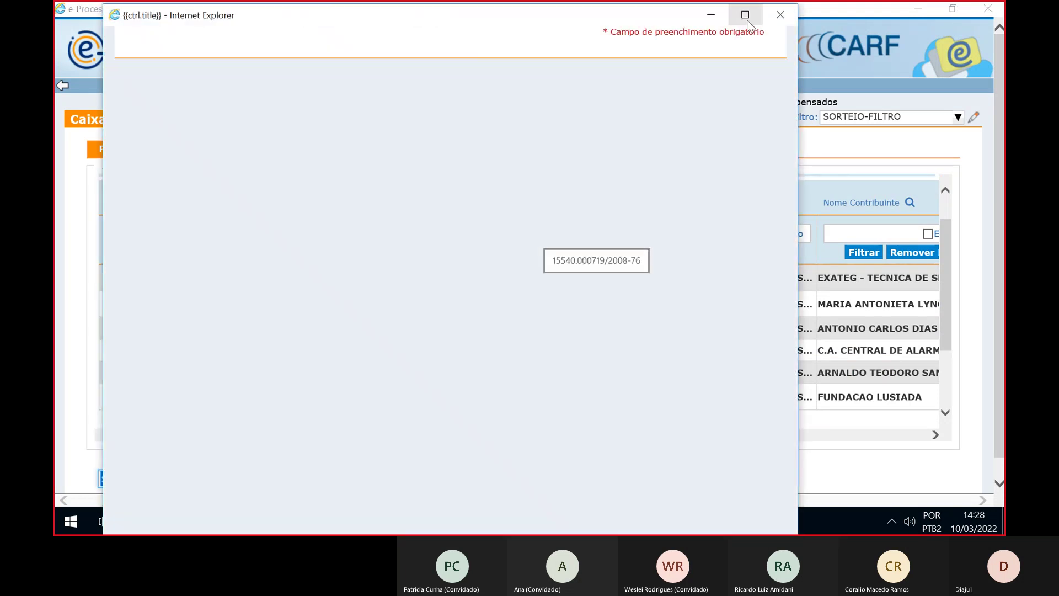
click(749, 23)
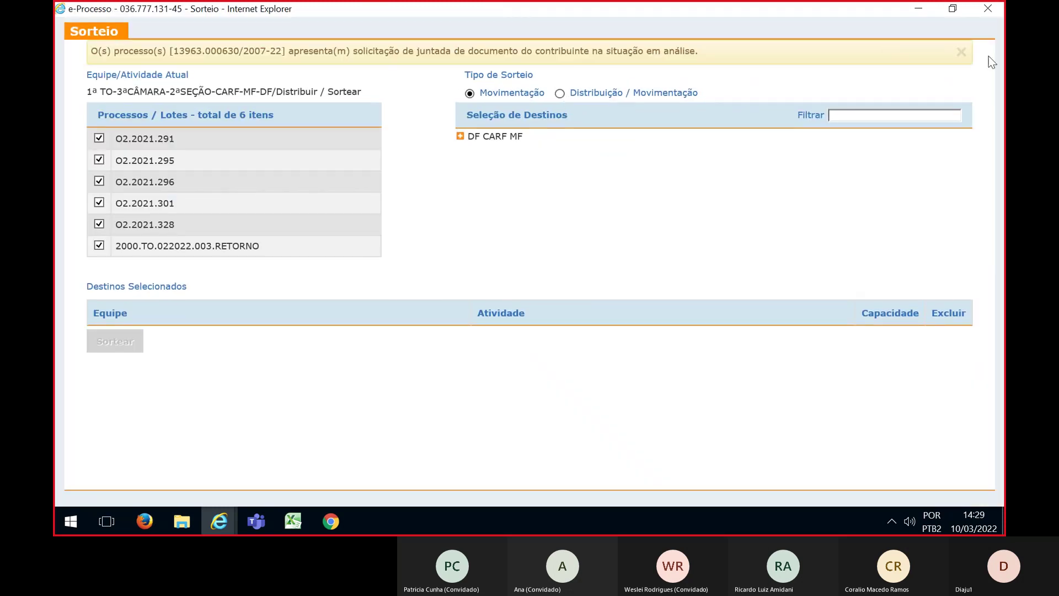
Choose Distribuição / Movimentação and expand DF CARF MF > 2ª SEÇÃO > 3ª CÂMARA > 1ª TO > Para Relatar
click(962, 52)
click(560, 68)
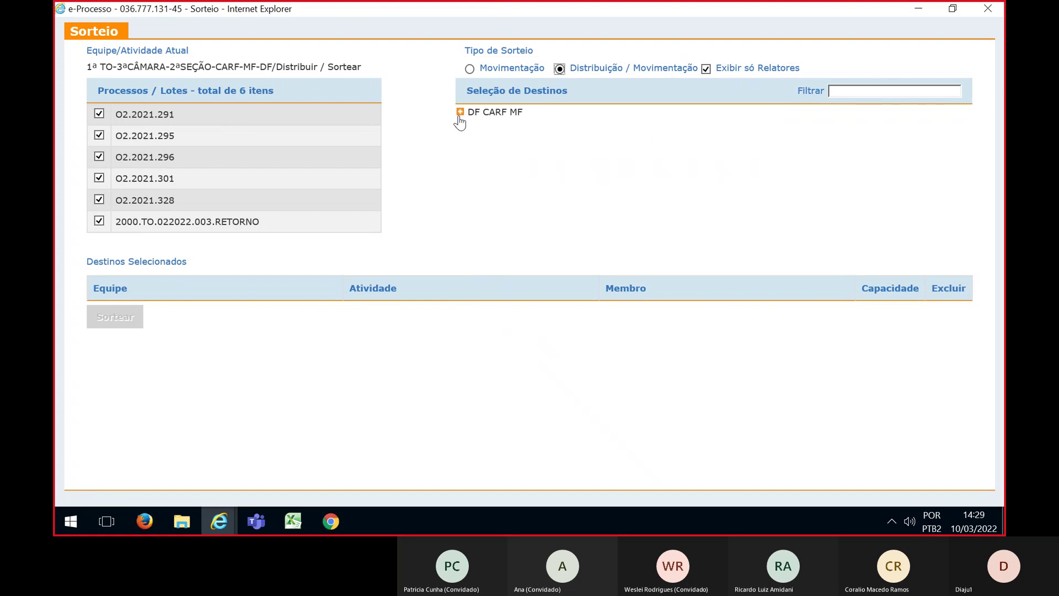
click(460, 112)
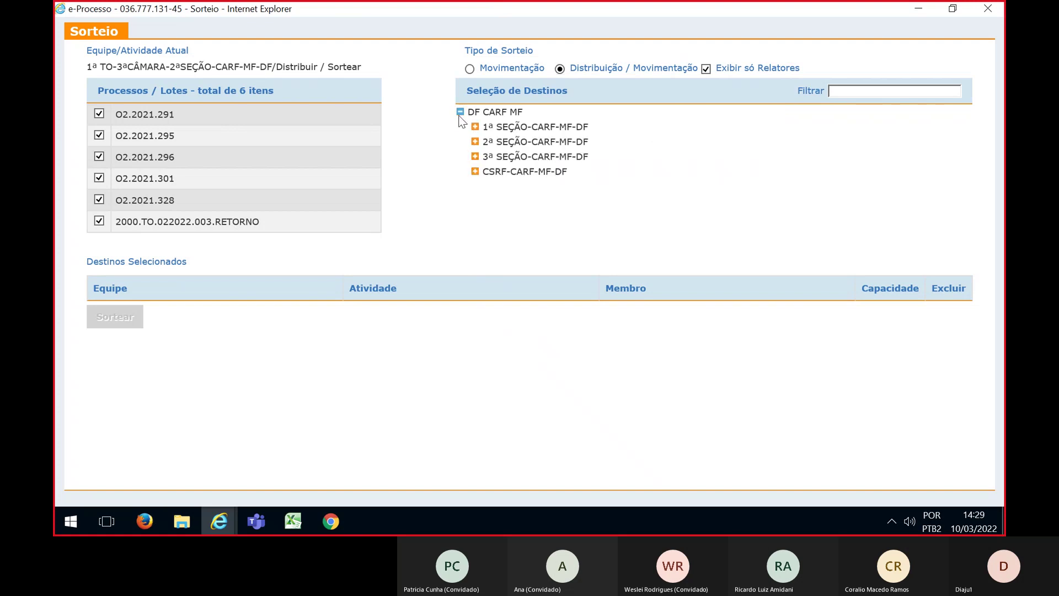
click(475, 142)
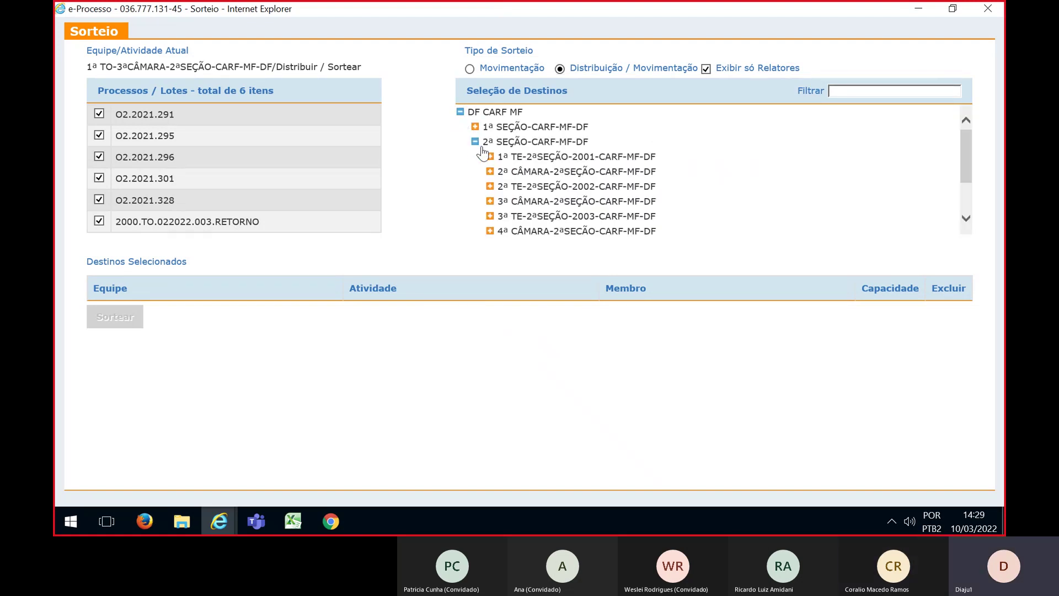
scroll(483, 156, down, 1)
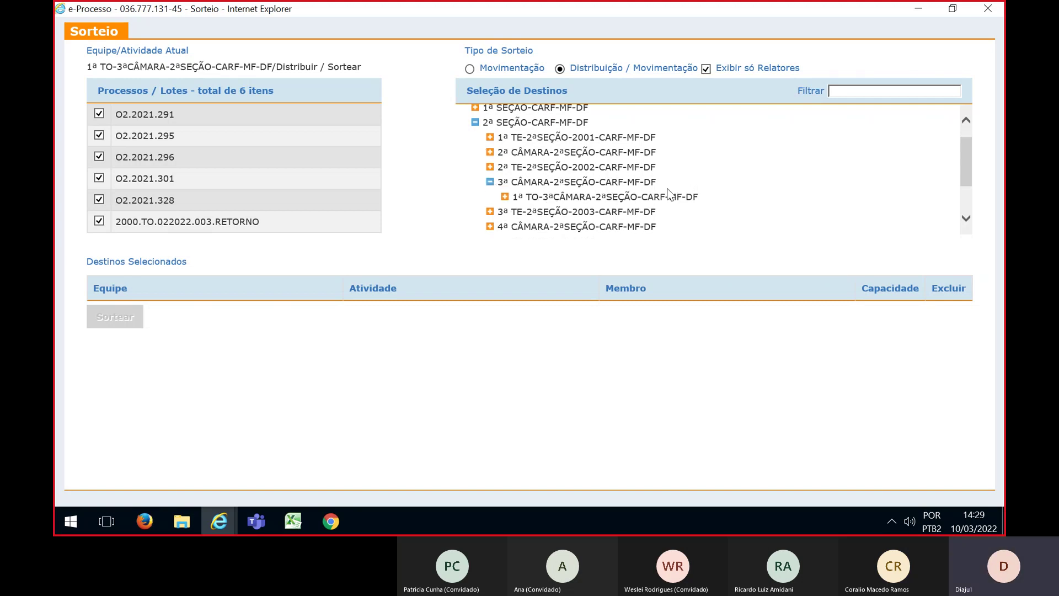
click(562, 186)
click(505, 195)
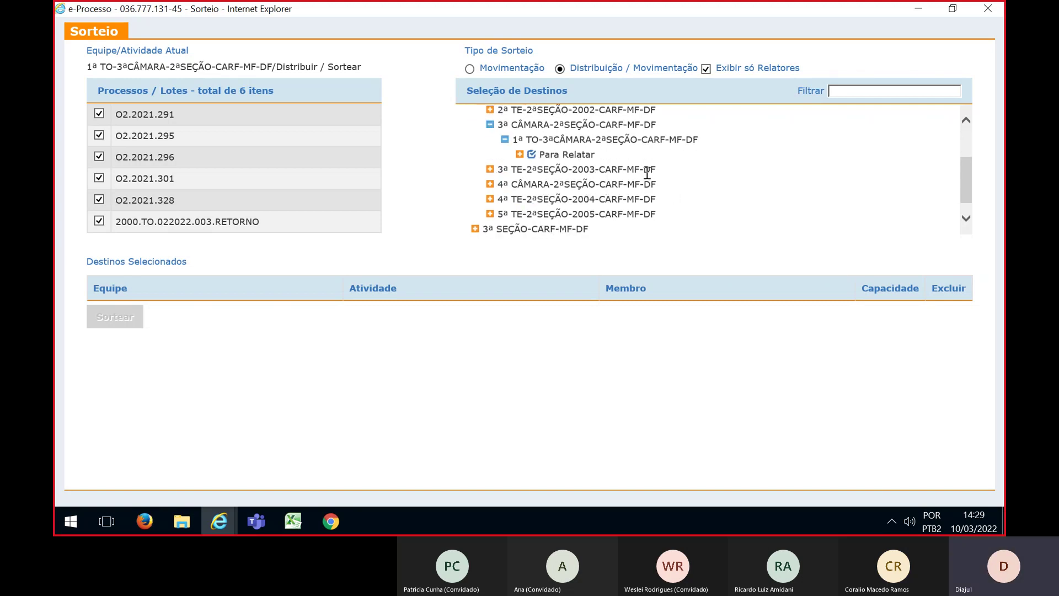
click(520, 155)
scroll(802, 169, down, 1)
scroll(800, 163, down, 1)
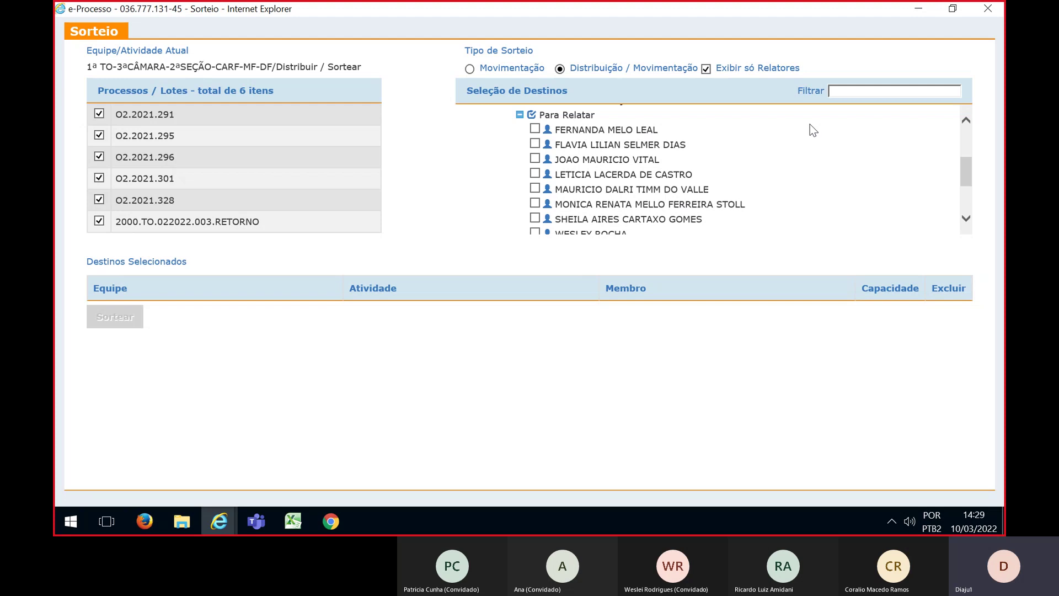
Tick six Para Relatar relators of the 1ª TO-3ª Câmara, leaving two members unselected
click(535, 129)
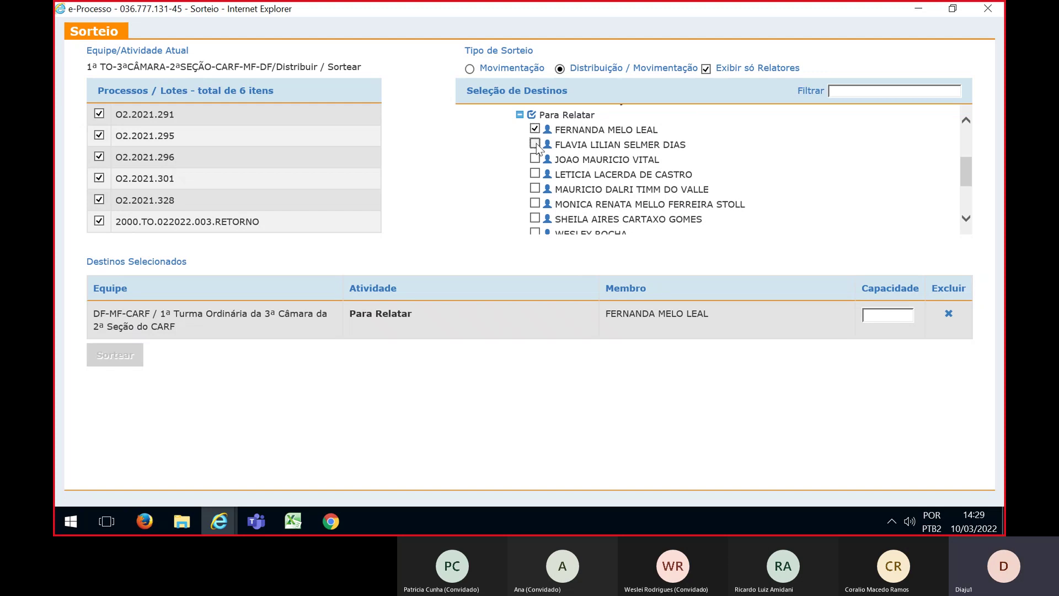
click(535, 145)
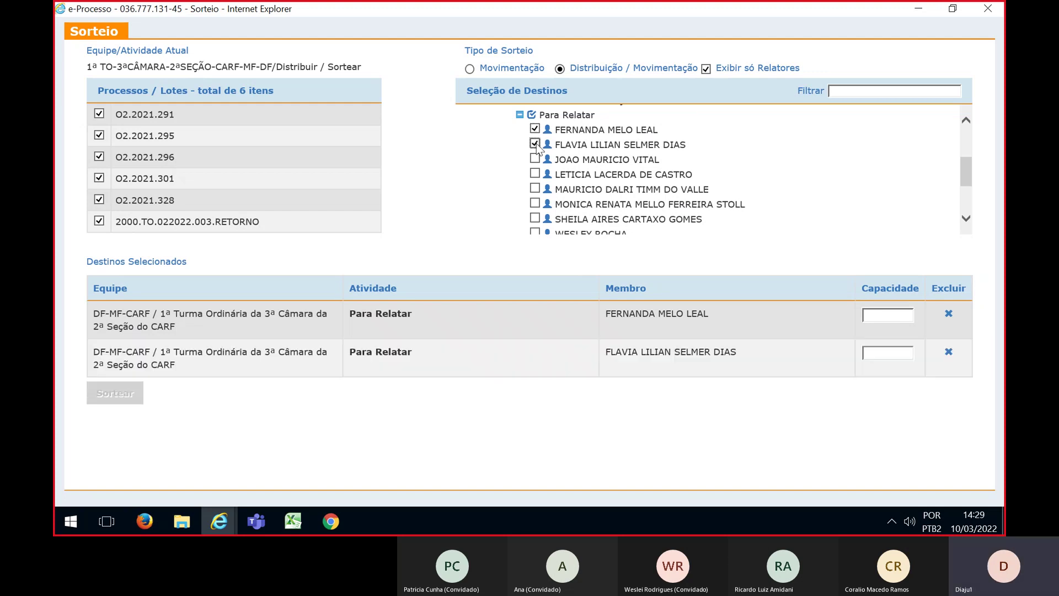
click(535, 159)
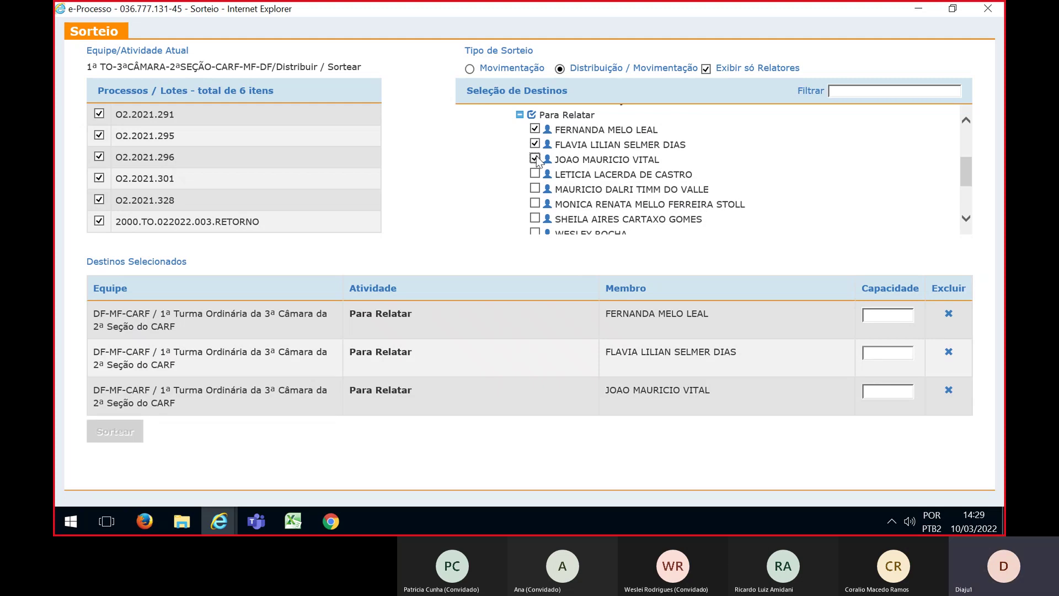
click(535, 174)
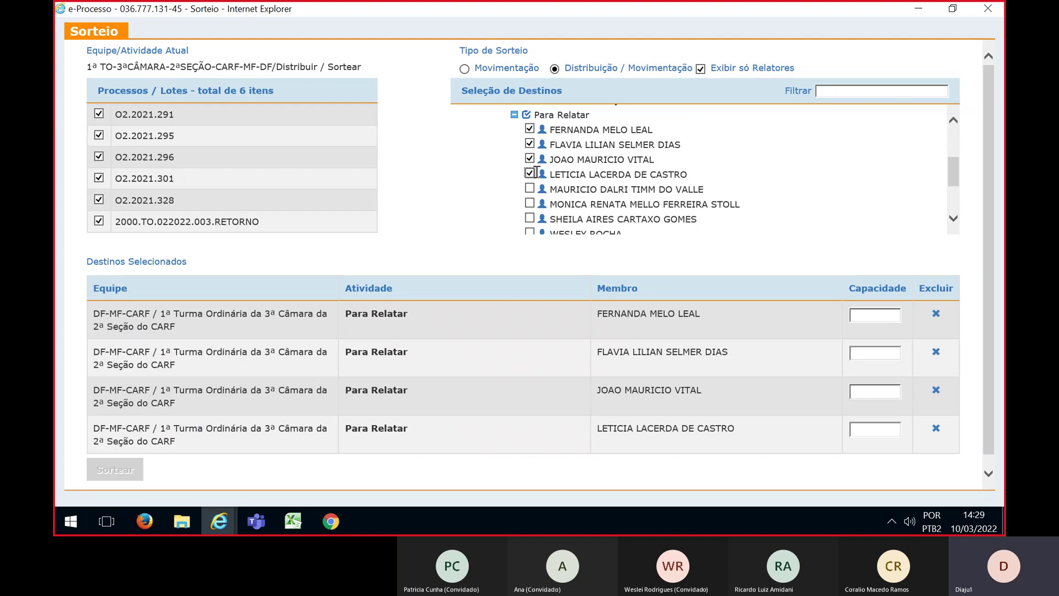
scroll(535, 174, down, 1)
click(530, 171)
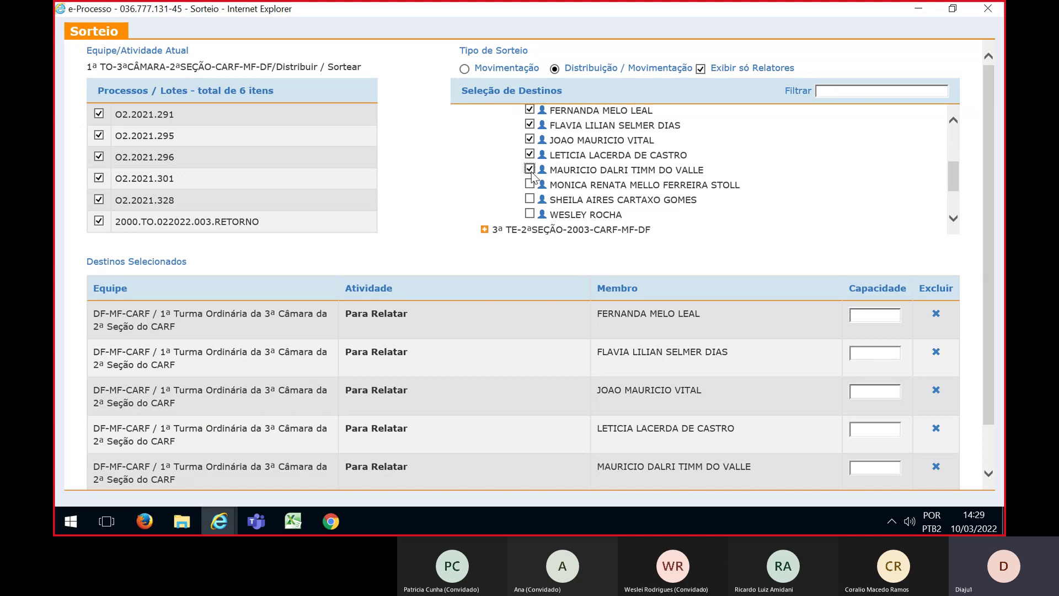
click(538, 214)
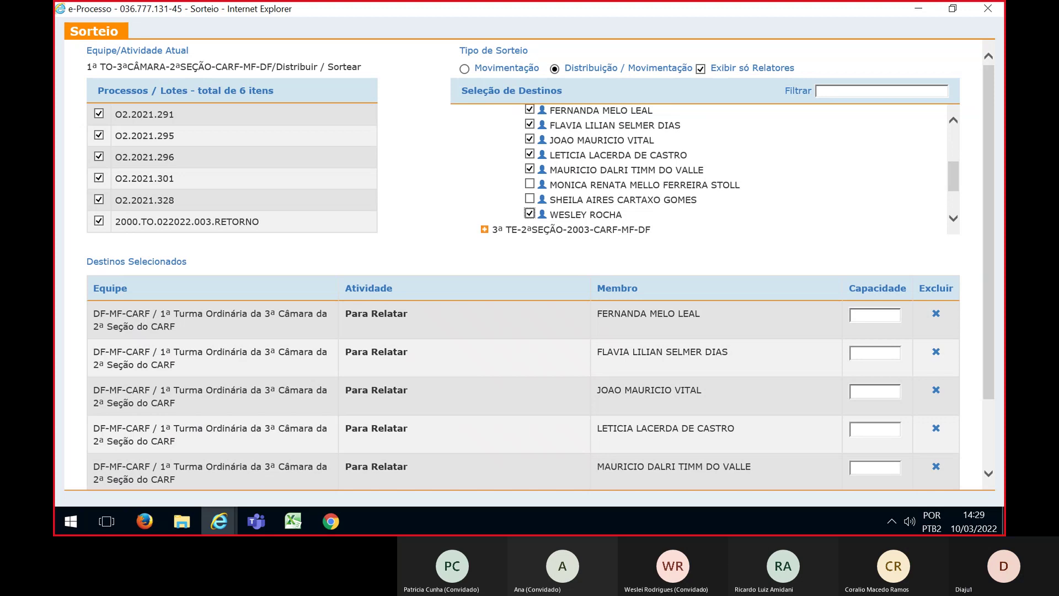
scroll(989, 177, down, 1)
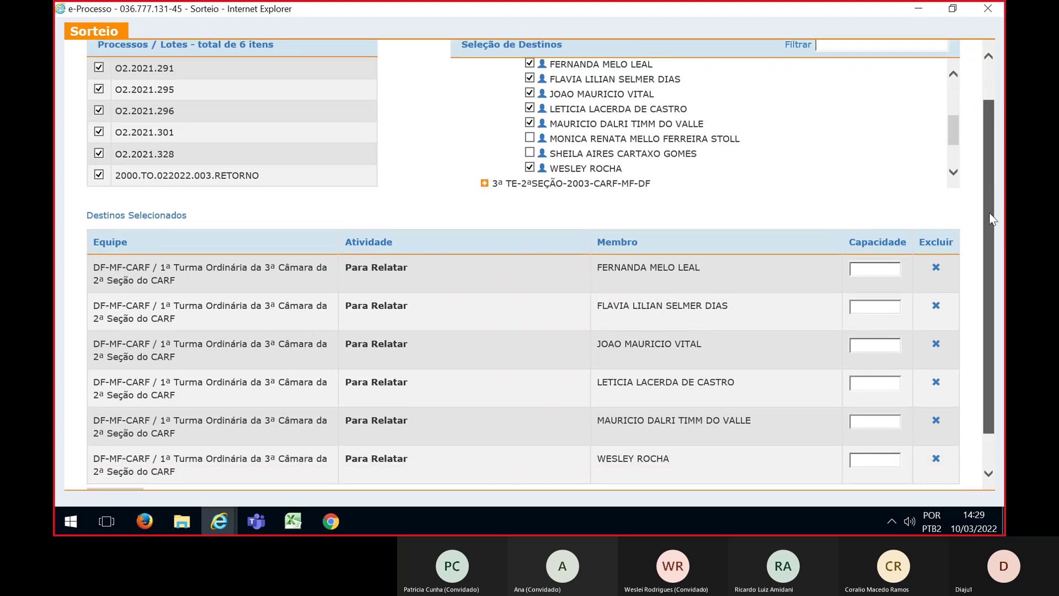
Give all six relators Capacidade 1 and launch the Sortear draw
click(879, 270)
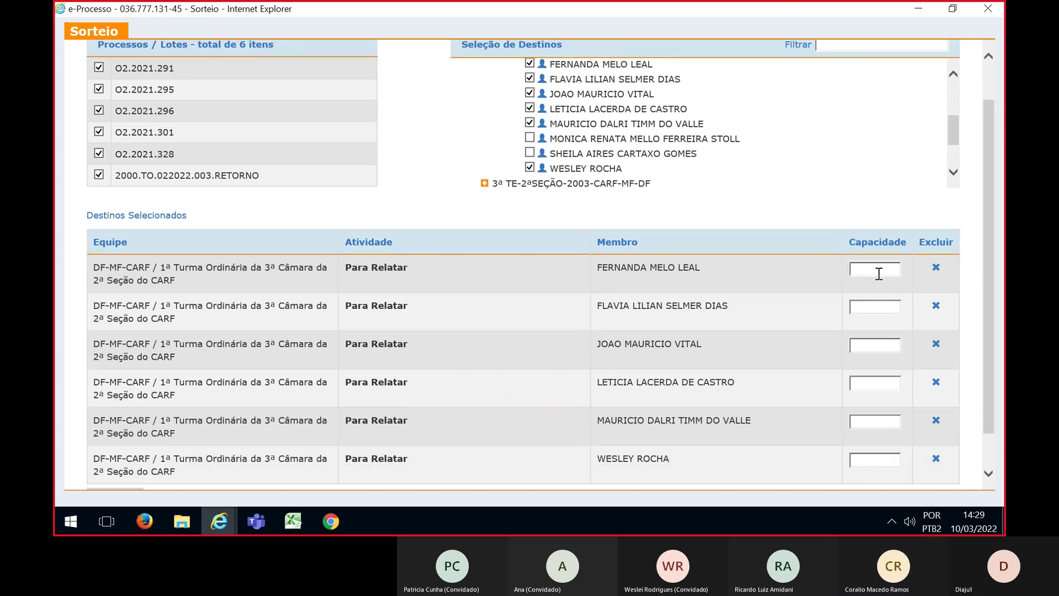
text(1)
click(874, 302)
text(1)
click(875, 344)
text(1)
click(874, 384)
text(1)
click(874, 418)
text(1)
click(881, 458)
text(1)
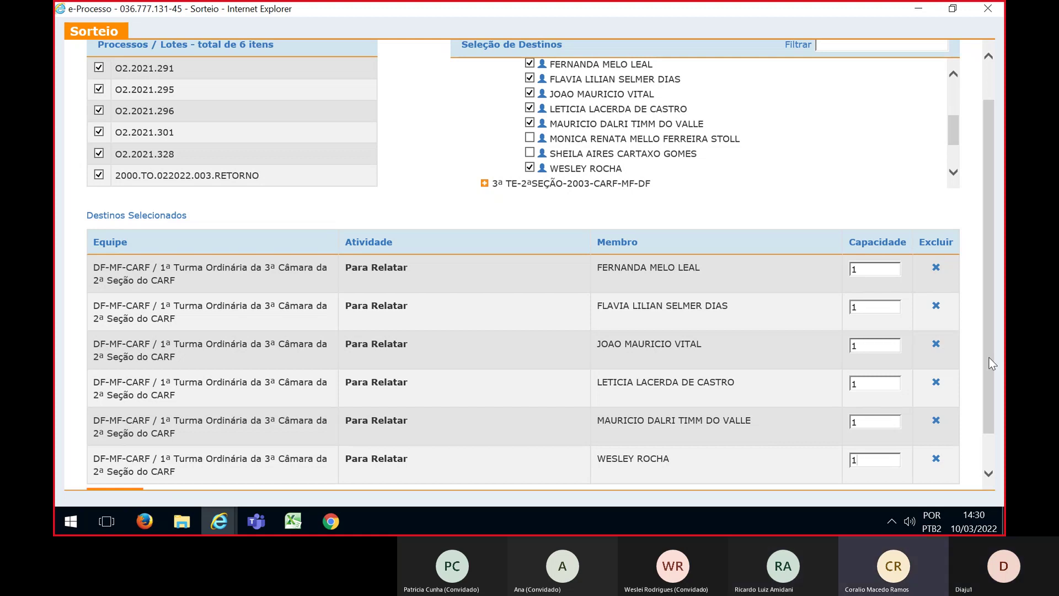
drag(987, 357, 991, 394)
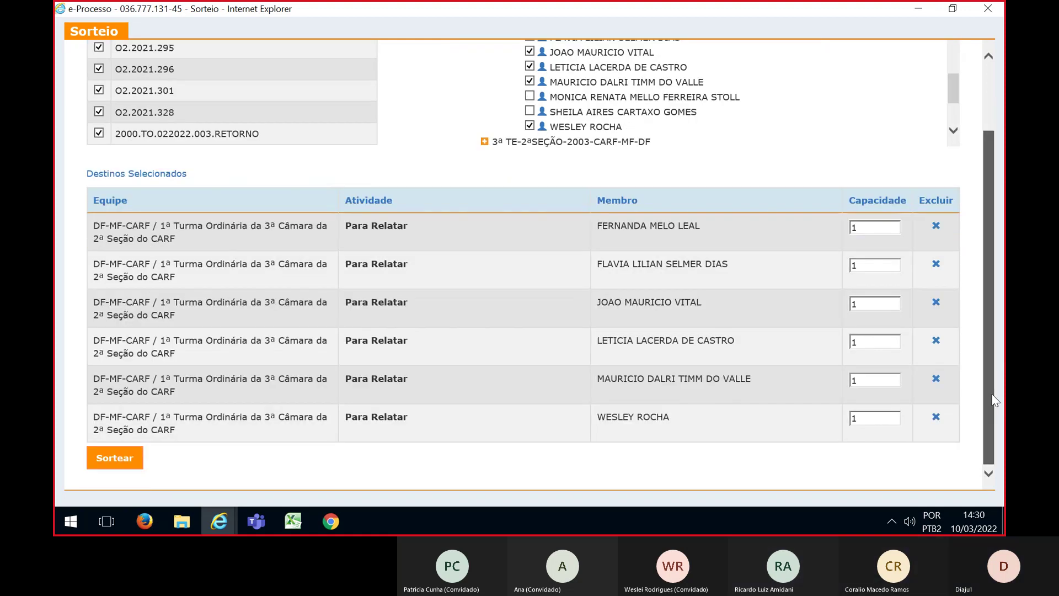
click(106, 457)
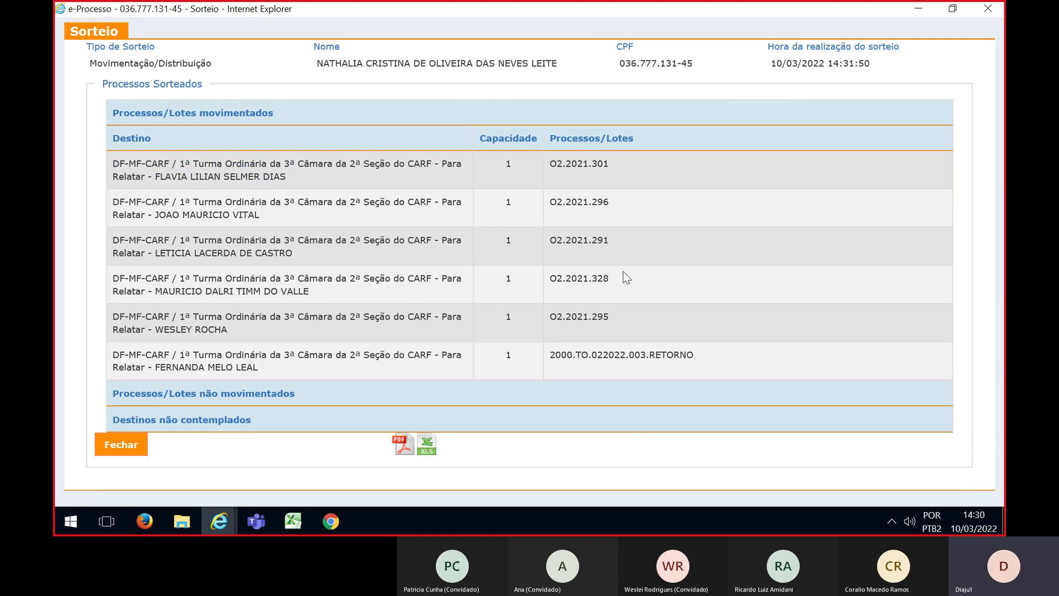
Switch to the Excel planning sheet after reviewing the one-lot-per-relator draw result
key(alt+Tab)
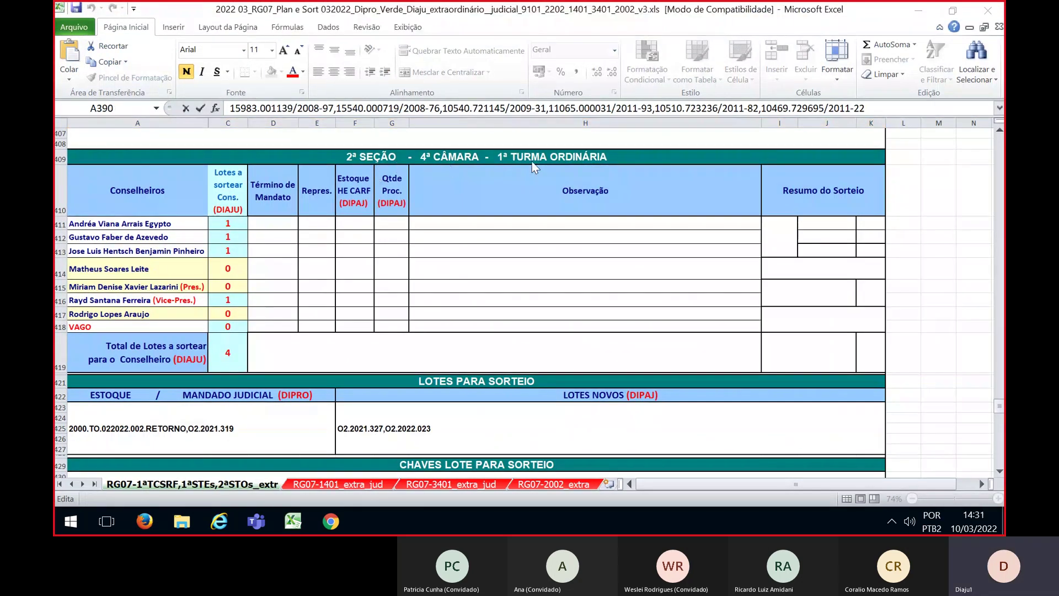
Scroll the Excel planning sheet briefly before returning to the e-Processo draw results
scroll(330, 338, down, 2)
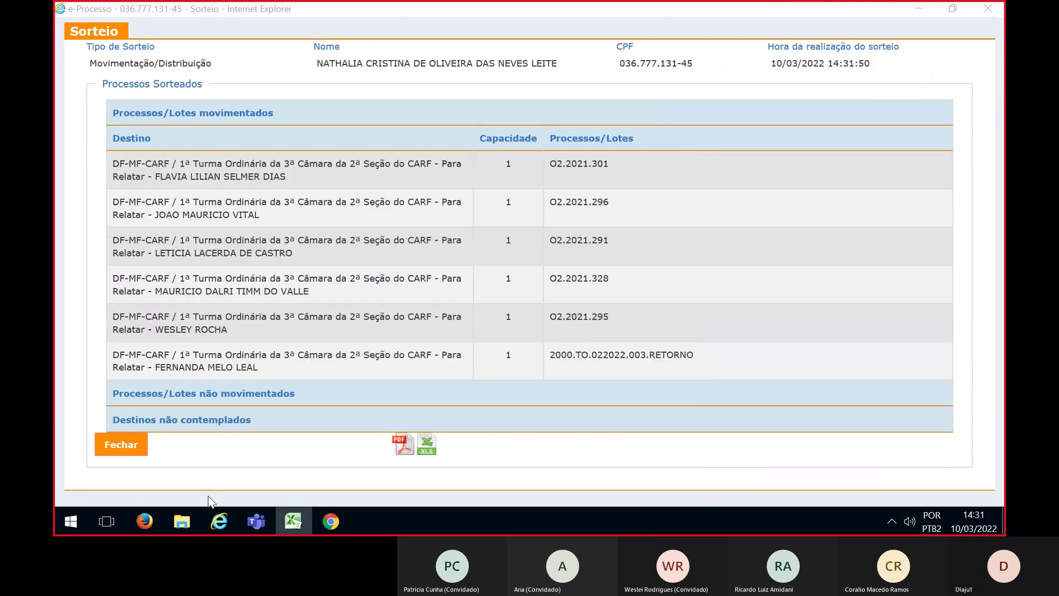
Close the previous draw's results and switch the work box to team 1ª TO-4ªCÂMARA-2ªSEÇÃO-CARF-MF-DF
click(141, 450)
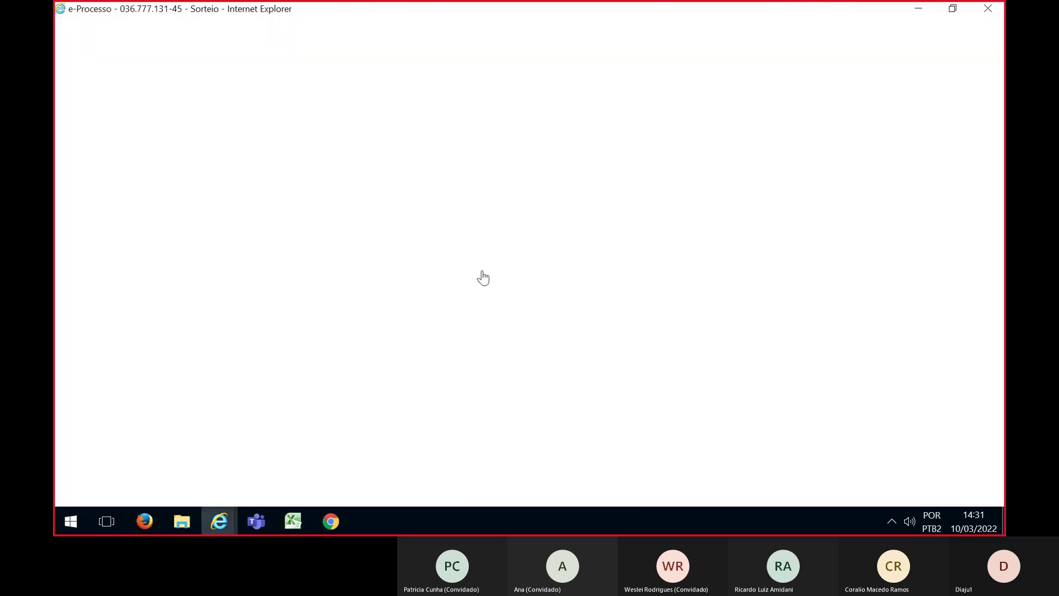
click(643, 314)
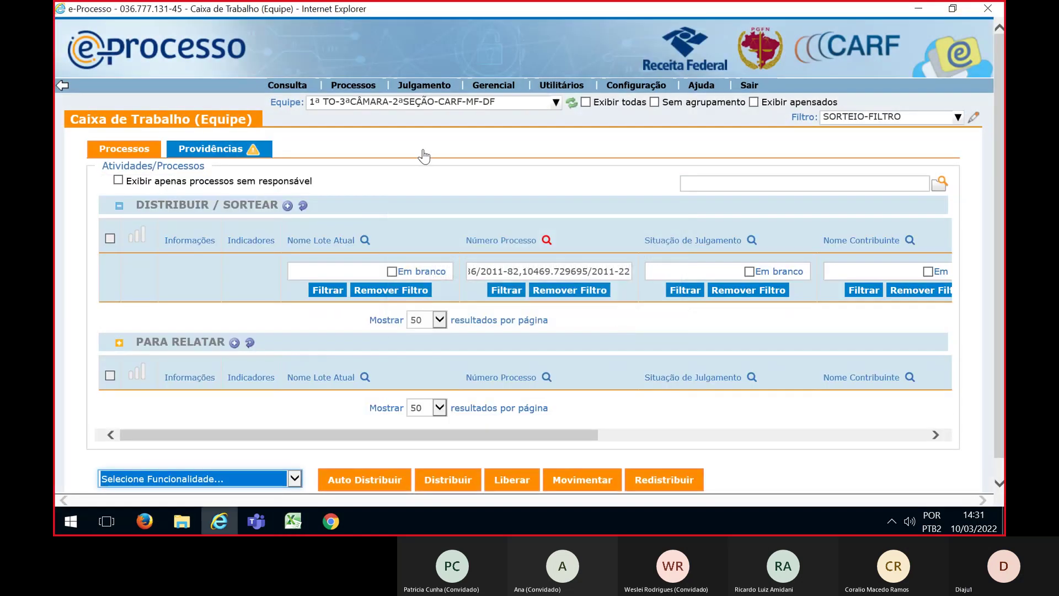
click(419, 102)
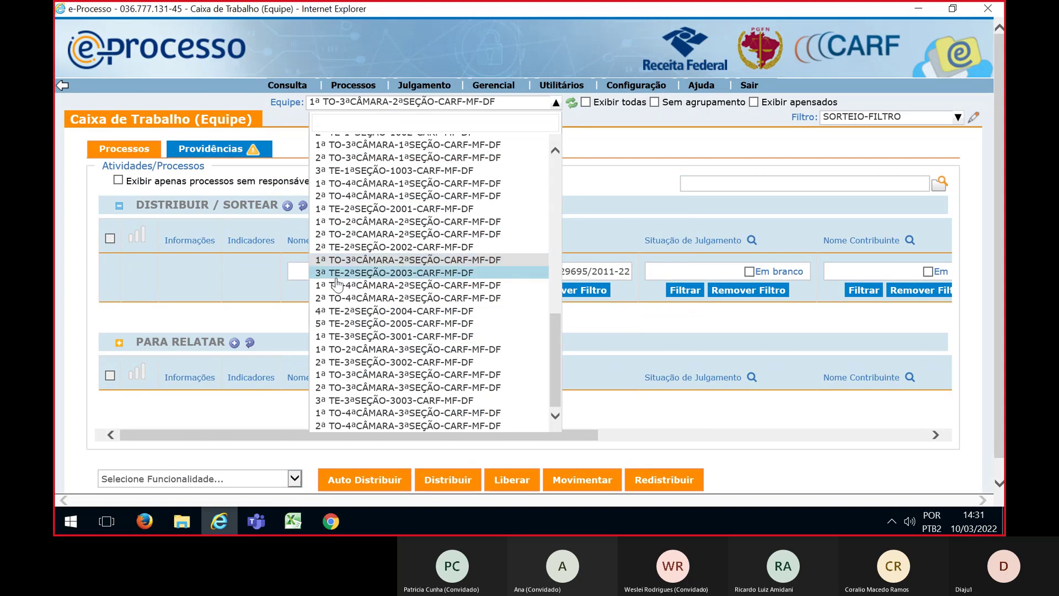
click(339, 285)
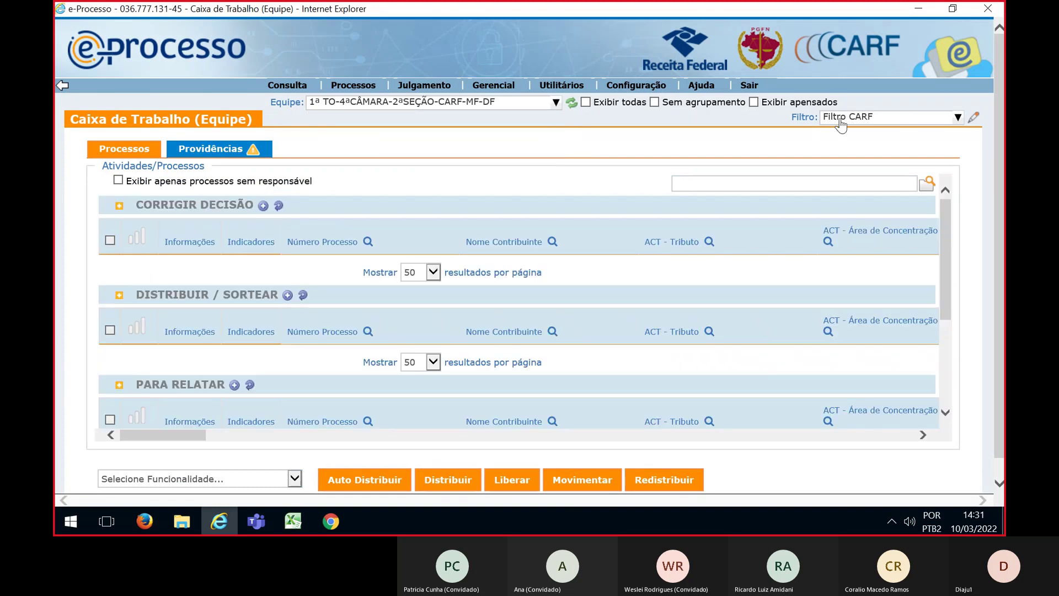
Apply the SORTEIO-FILTRO saved filter and bring up the Excel planning sheet
click(839, 120)
click(862, 204)
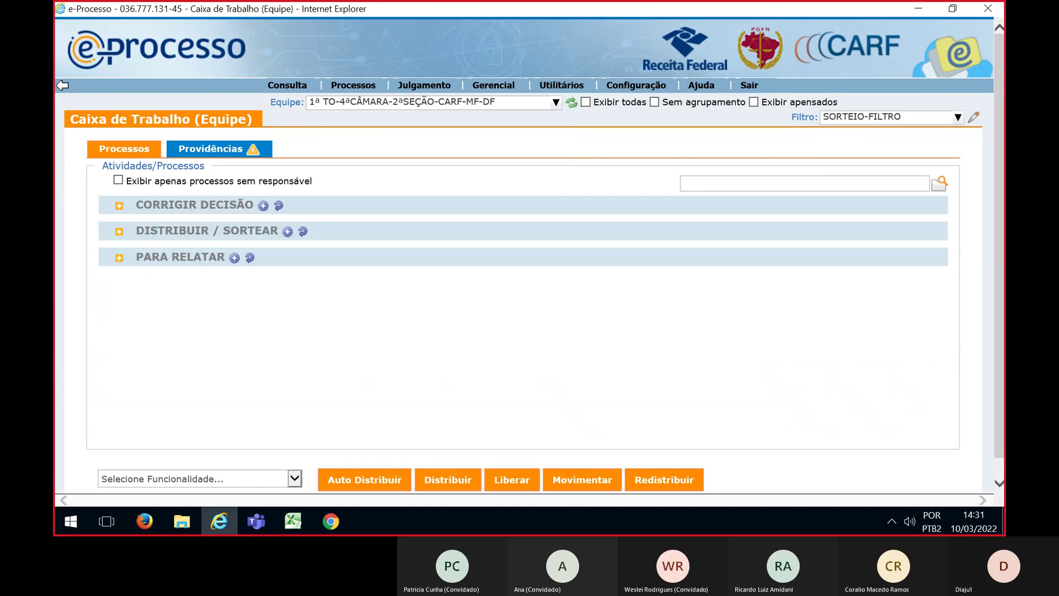
key(alt+Tab)
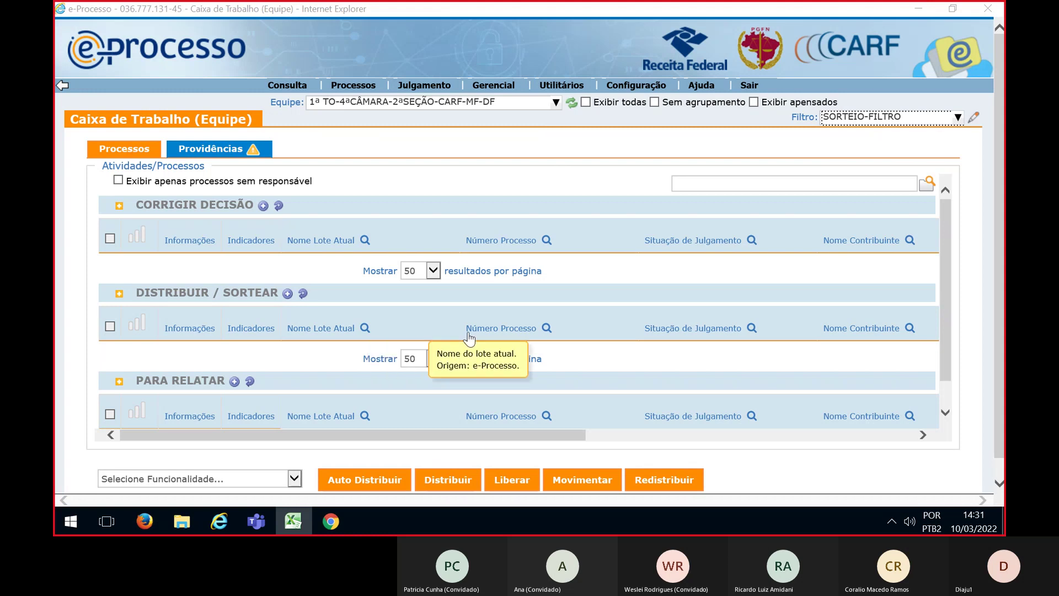
Filter the DISTRIBUIR / SORTEAR list by the pasted process numbers
click(522, 335)
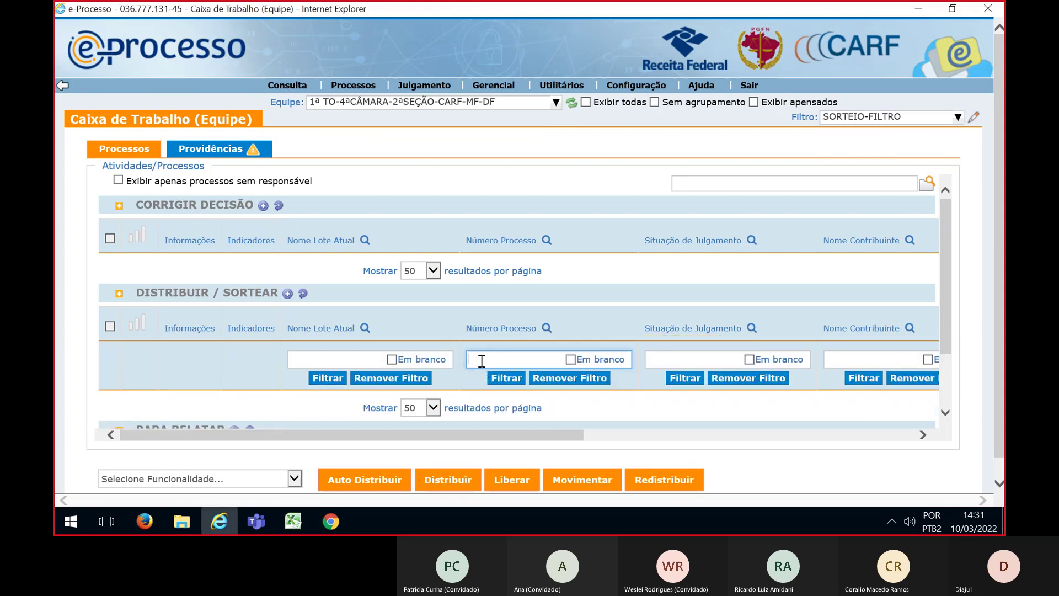
key(ctrl+v)
click(499, 378)
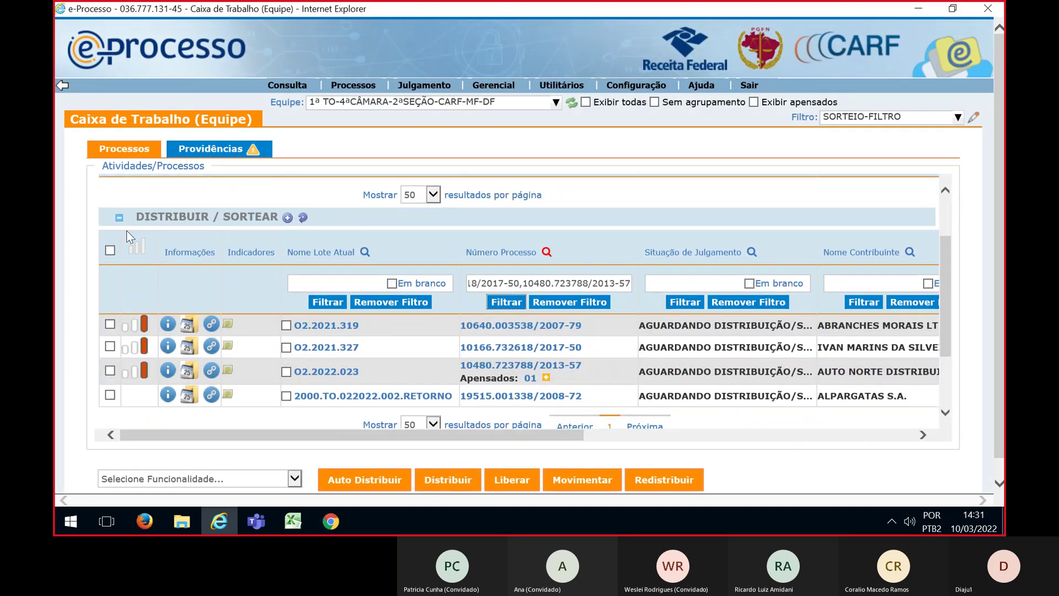
Select all four filtered lots and launch the Sortear function on them
click(110, 251)
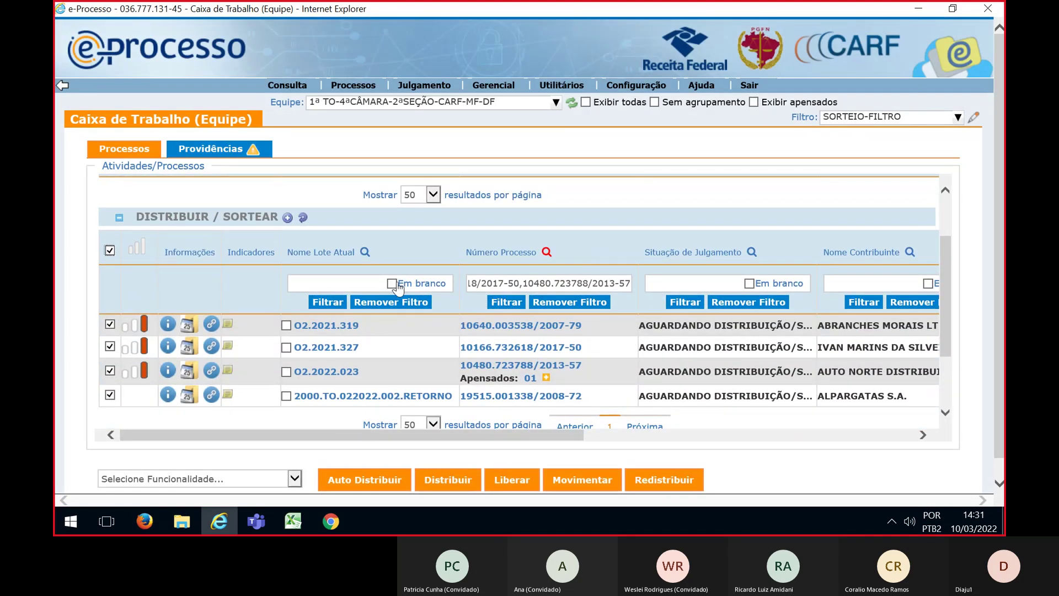
click(295, 480)
click(132, 494)
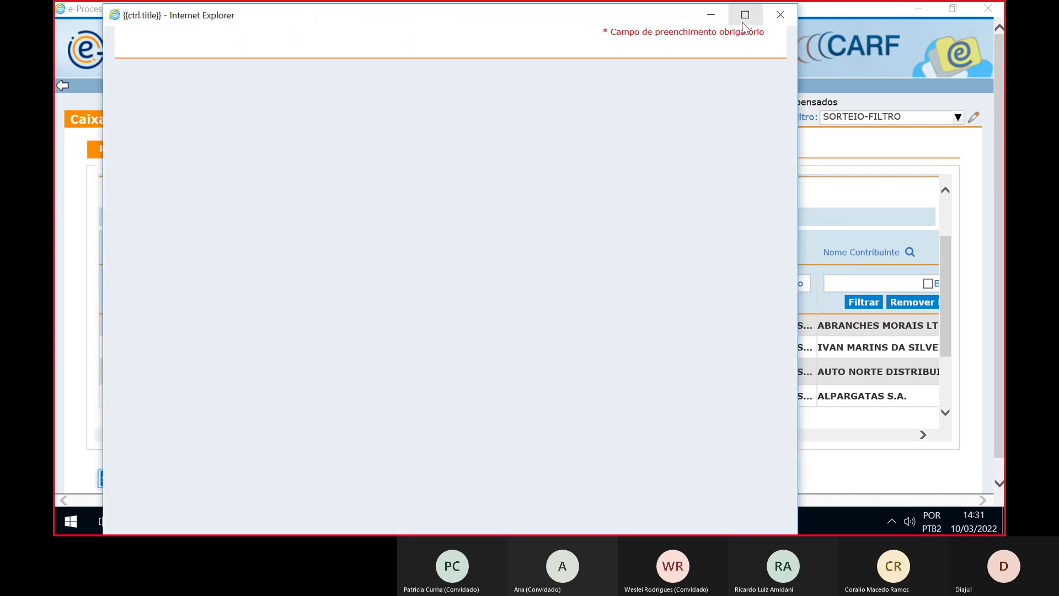
Maximize the draw window, choose Distribuição / Movimentação, and expand DF CARF MF > 2ª SEÇÃO > 4ª CÂMARA > 1ª TO > Para Relatar
click(744, 22)
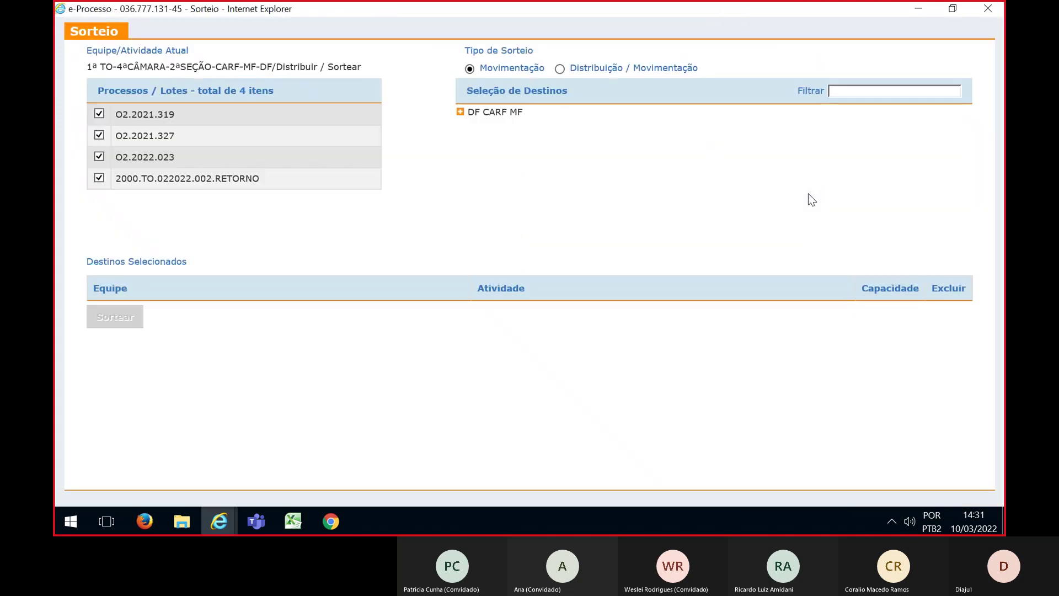
click(559, 69)
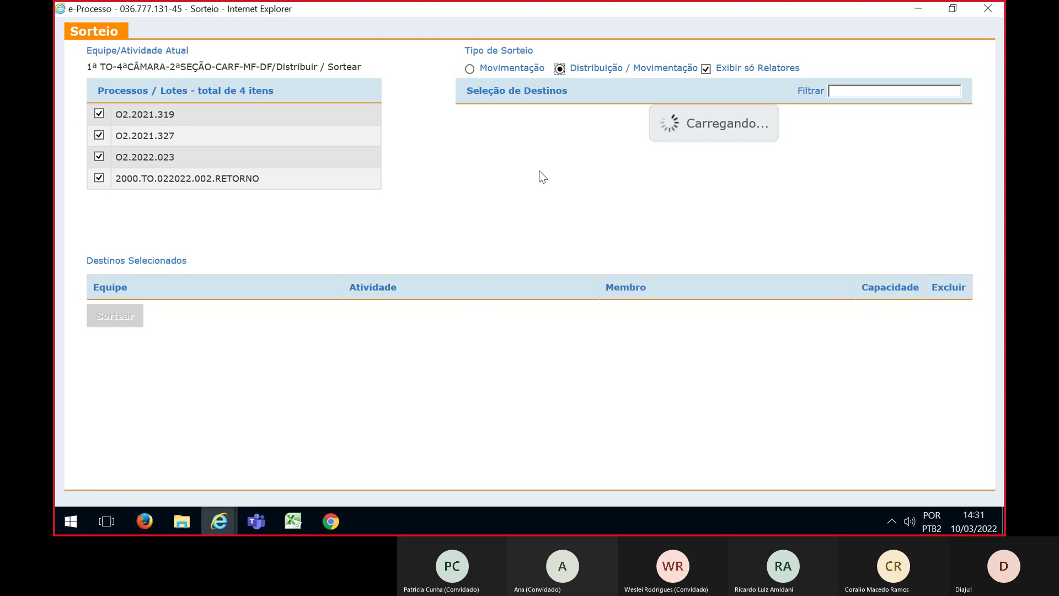
click(461, 112)
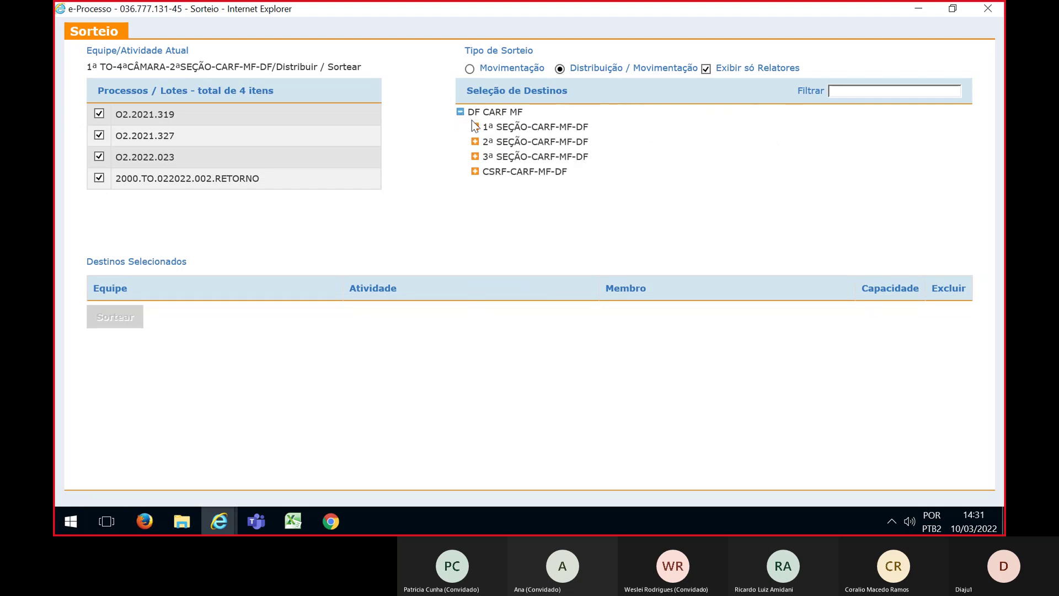
click(475, 142)
scroll(488, 194, down, 1)
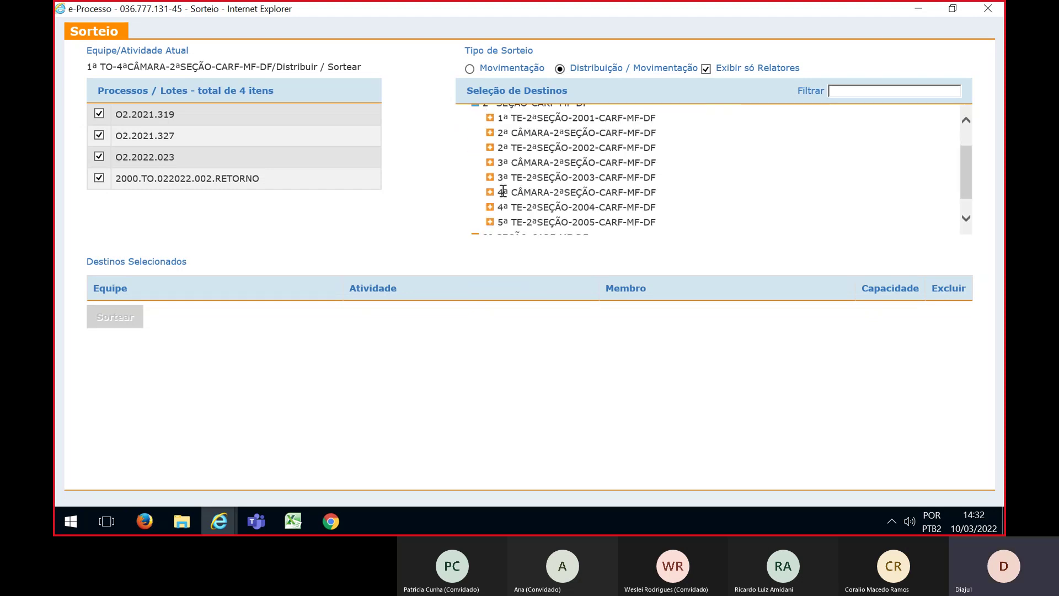
click(489, 193)
scroll(496, 193, down, 1)
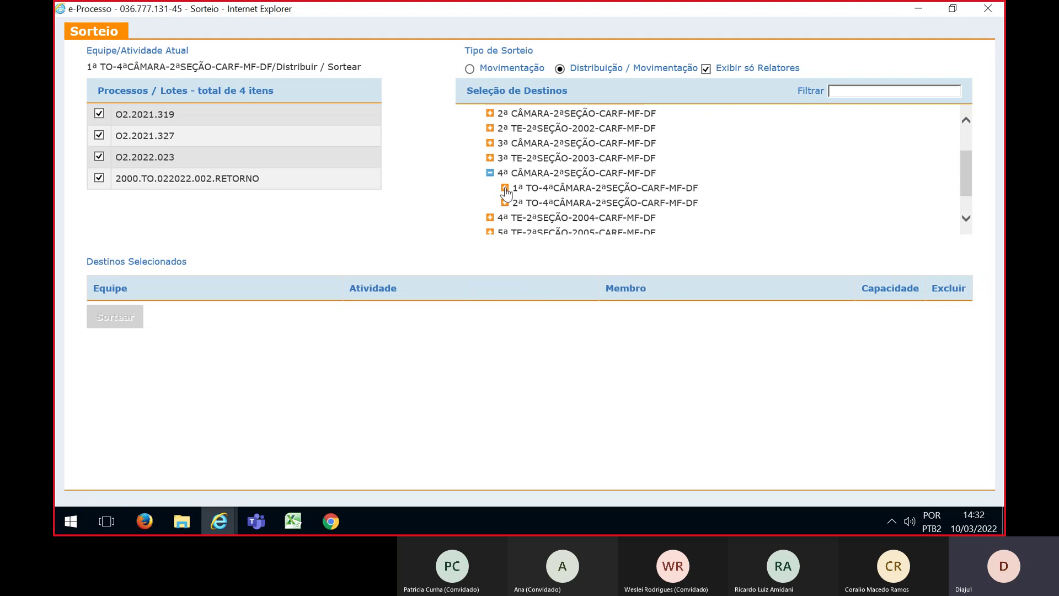
click(505, 189)
click(519, 202)
scroll(832, 192, down, 2)
scroll(833, 190, down, 2)
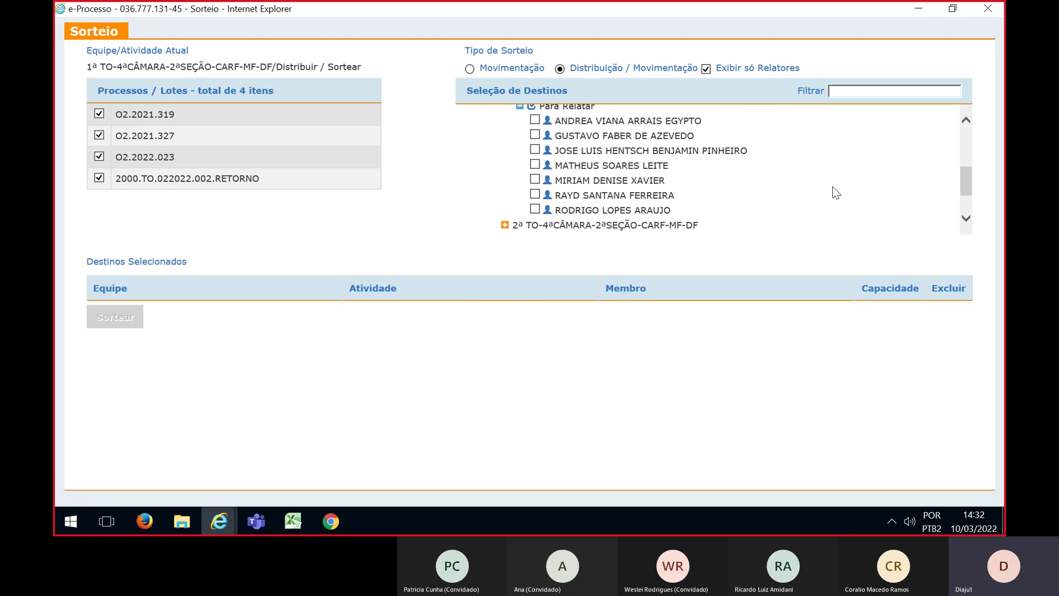
Tick the first, second, third and sixth Para Relatar relators as draw destinations
click(534, 120)
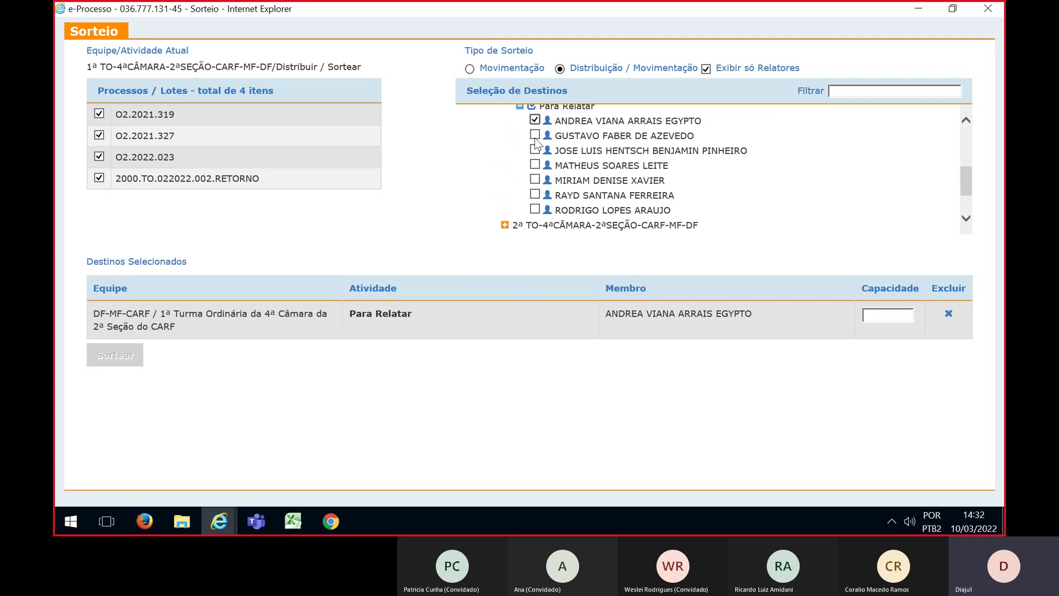
click(535, 135)
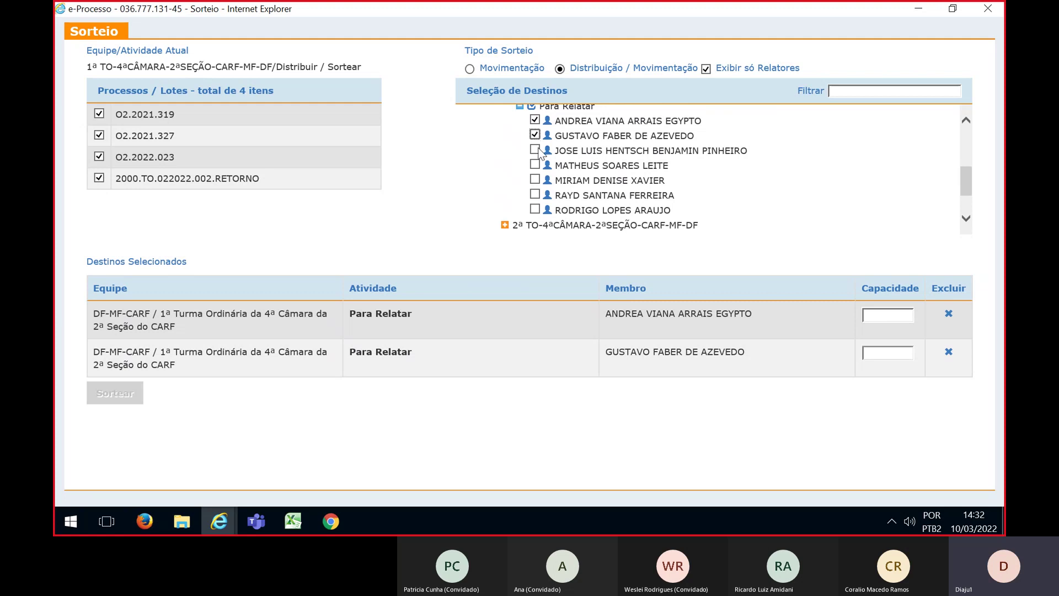
click(535, 150)
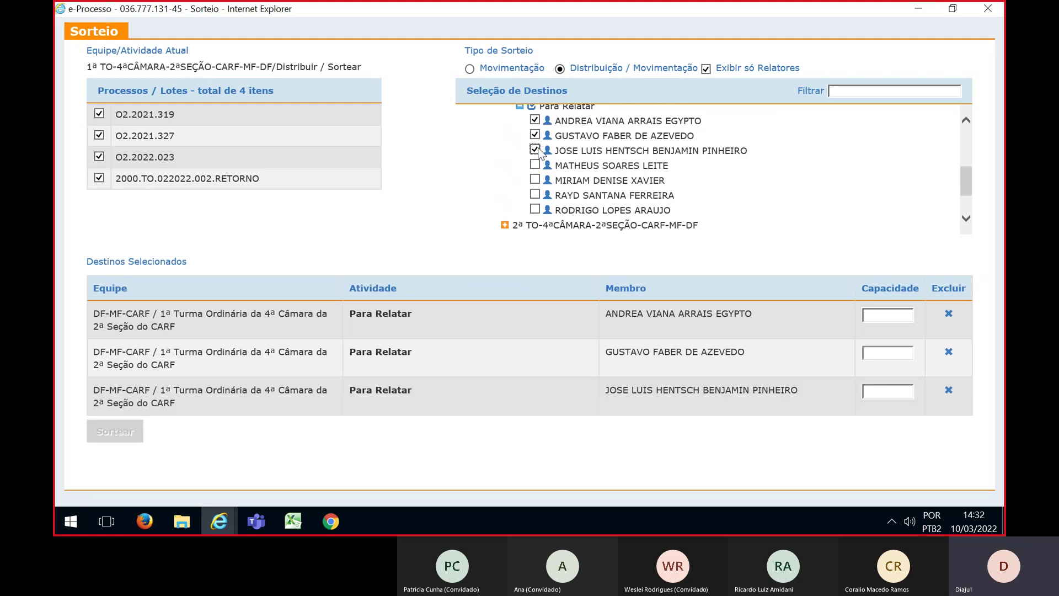
click(535, 194)
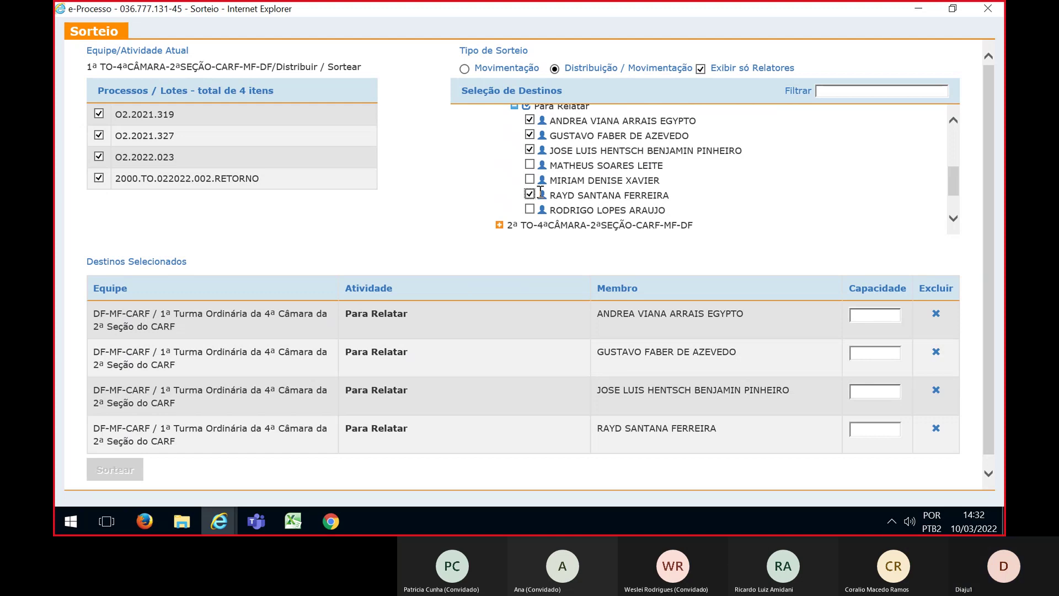
Give each of the four relators capacity 1 and run the Sortear draw
click(870, 321)
text(1)
click(876, 356)
text(1)
click(877, 394)
text(1)
click(877, 429)
text(1)
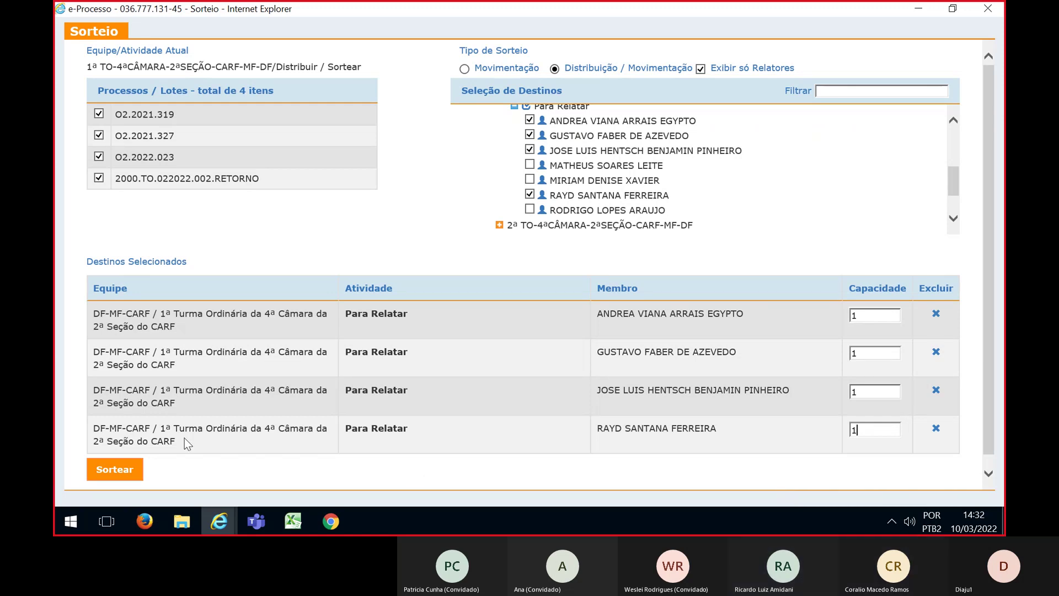
click(101, 470)
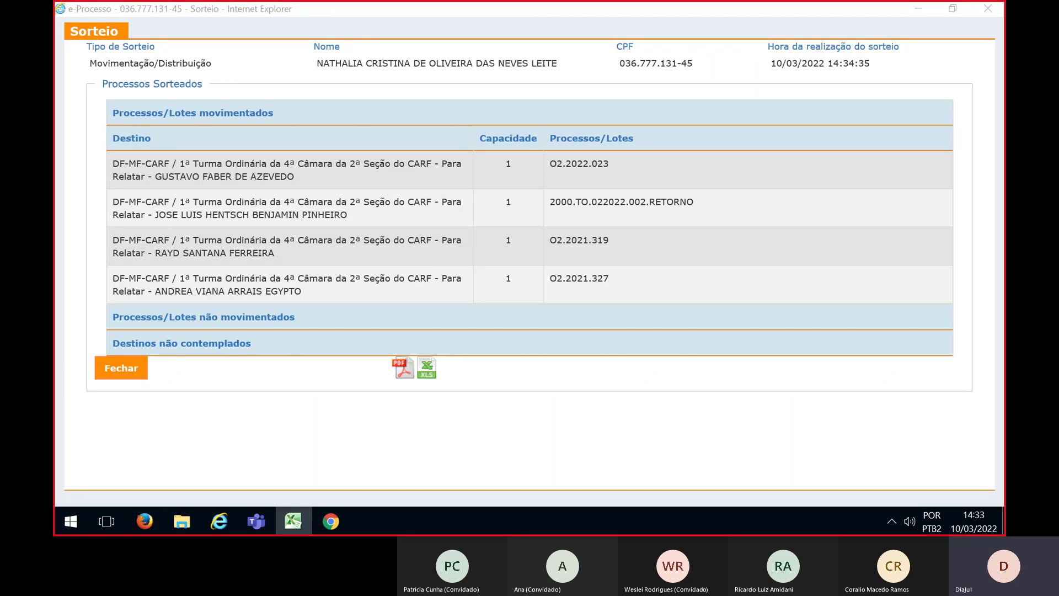
Compare the draw result with the Excel planning sheet, then close the results page
key(alt+Tab)
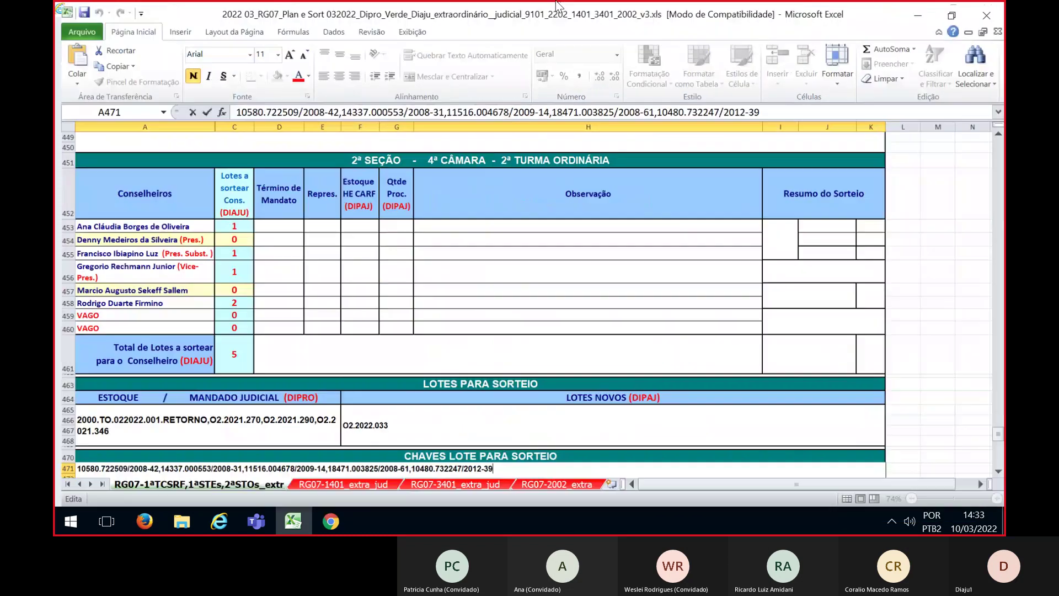
scroll(436, 380, down, 2)
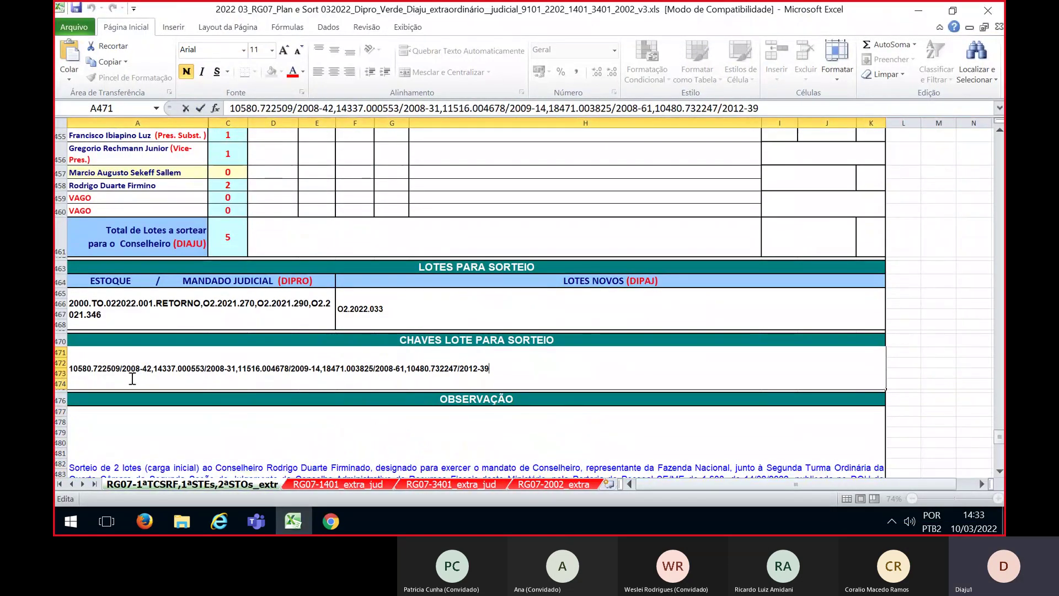
scroll(752, 420, up, 4)
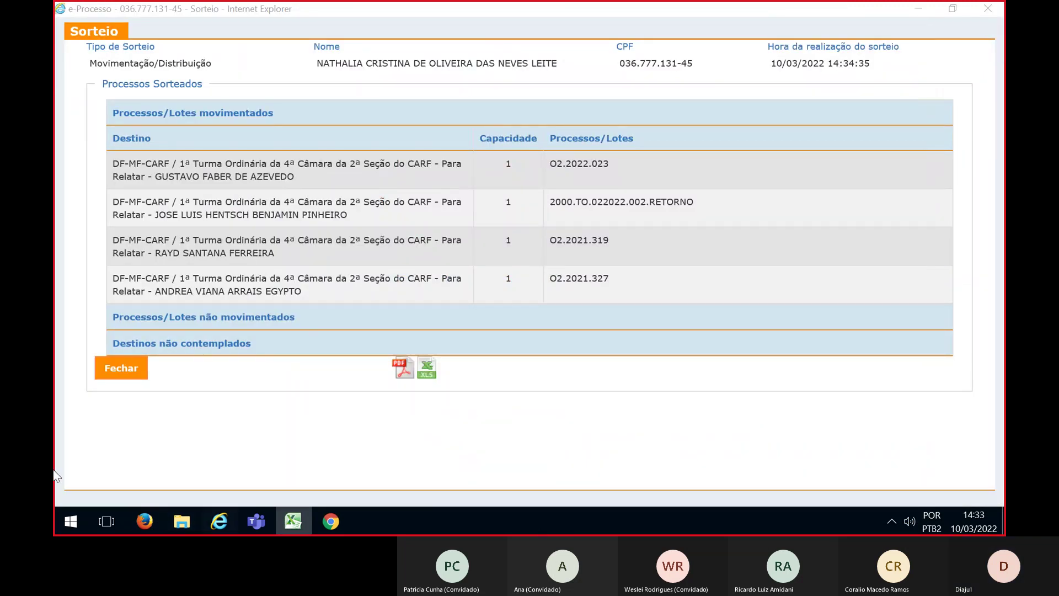
click(123, 368)
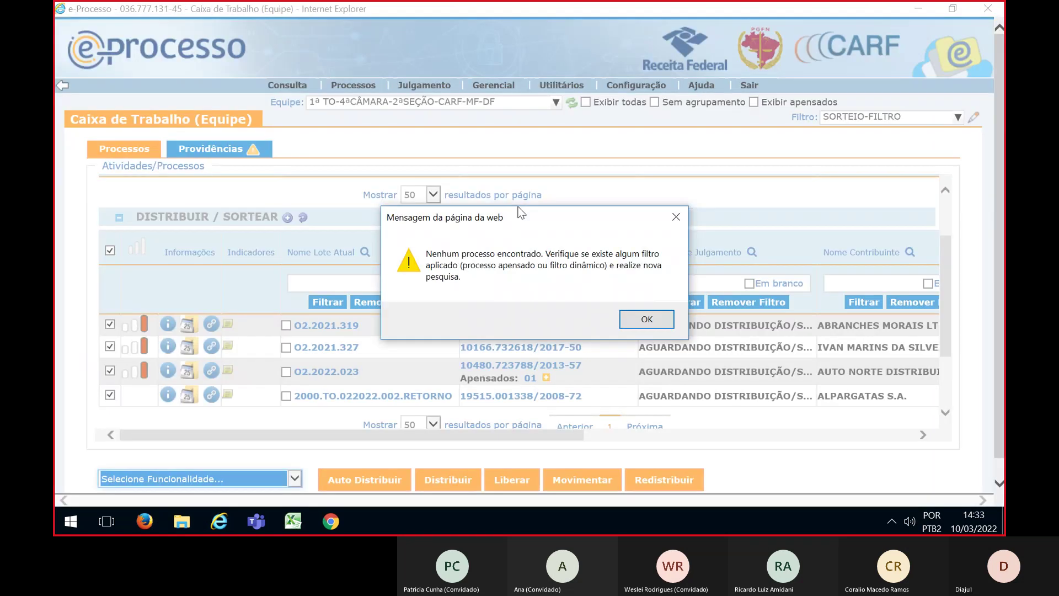
Dismiss the alert and show team 2ª TO-4ªCÂMARA-2ªSEÇÃO with the SORTEIO-FILTRO filter
click(646, 317)
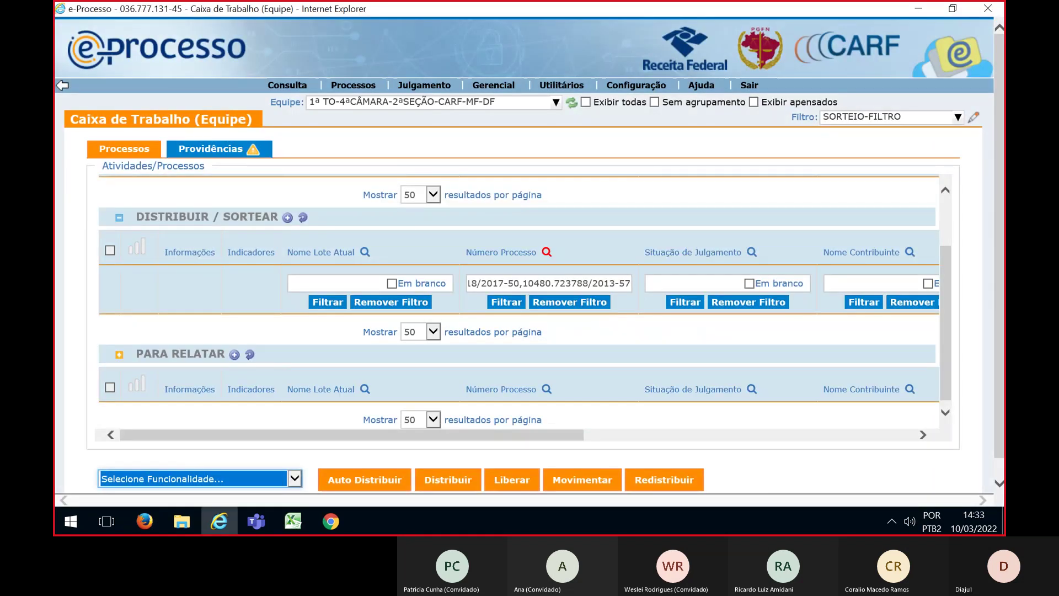
key(alt+Tab)
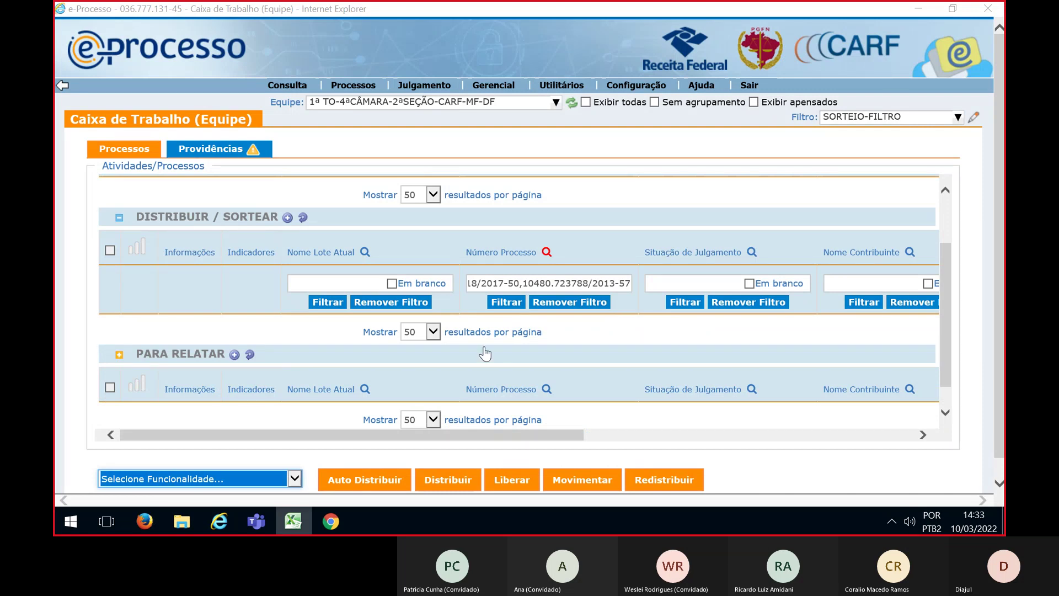
click(398, 107)
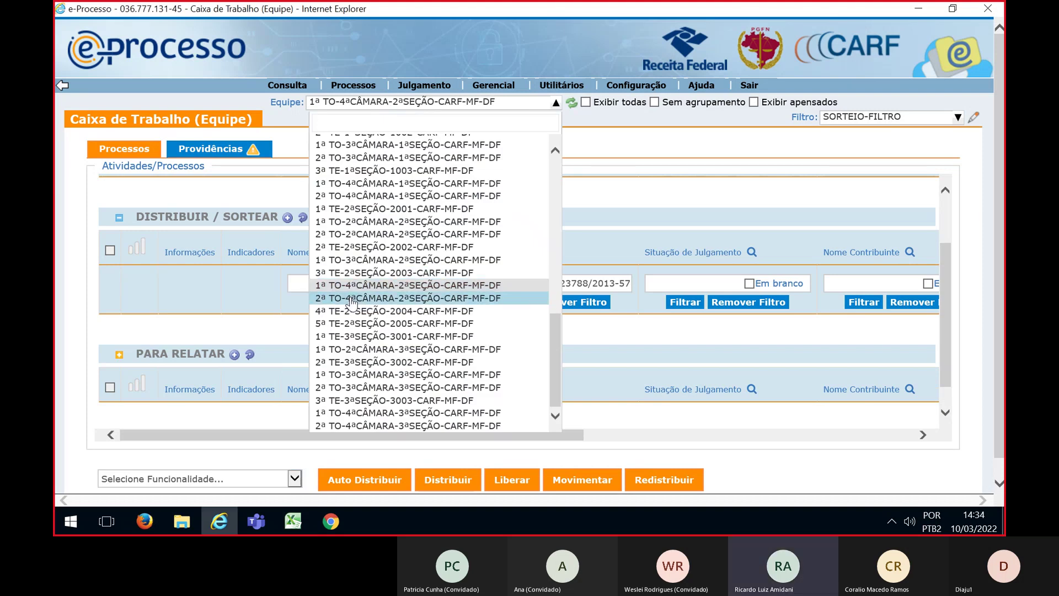
click(352, 298)
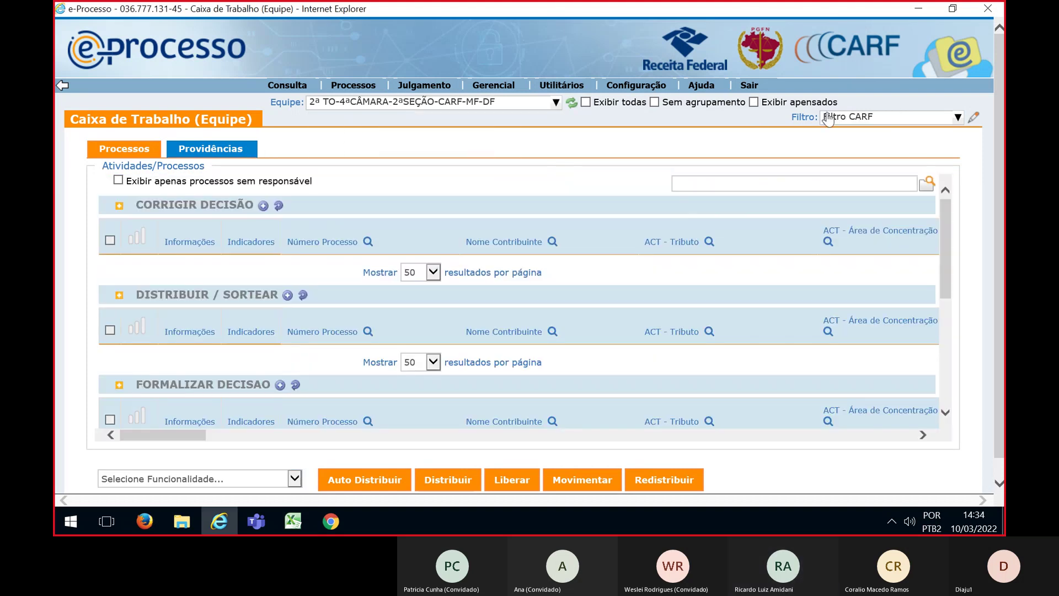
click(828, 117)
click(848, 207)
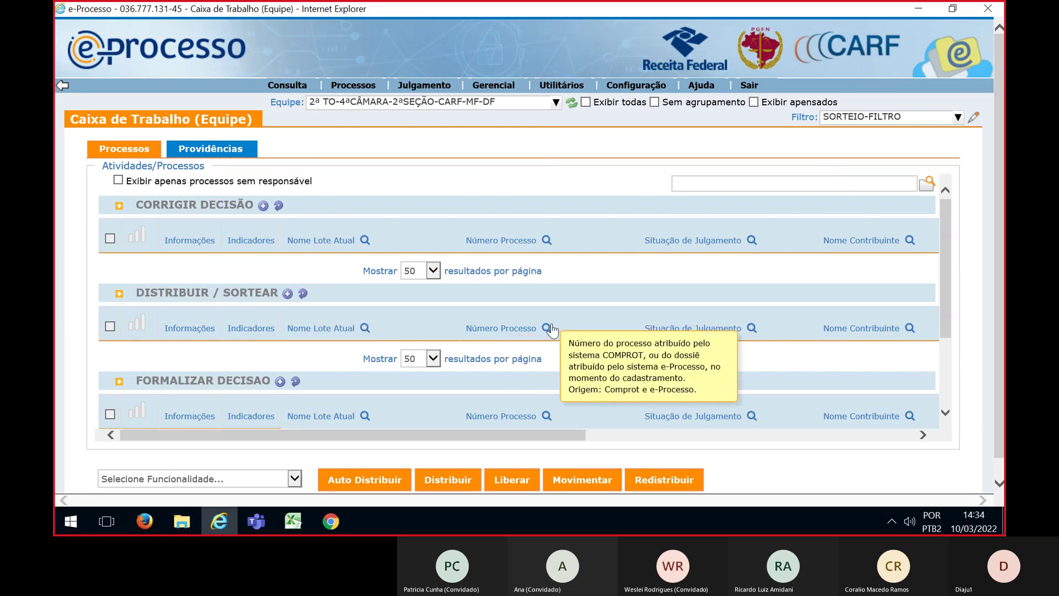
Filter DISTRIBUIR / SORTEAR by the pasted process numbers, select all five lots and start Sortear
click(546, 328)
key(ctrl+v)
click(506, 378)
scroll(674, 342, down, 2)
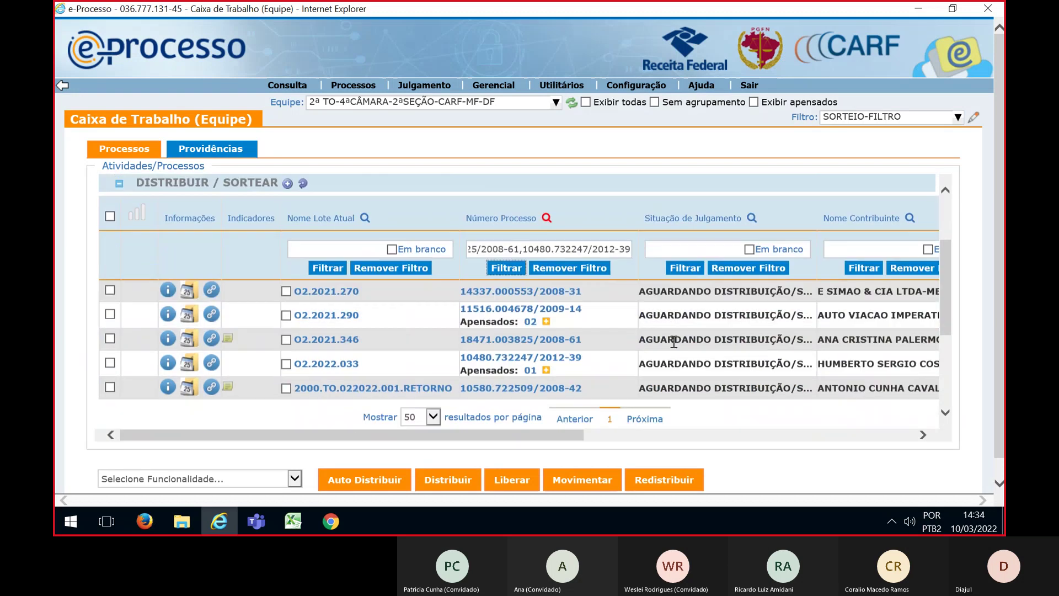
click(110, 213)
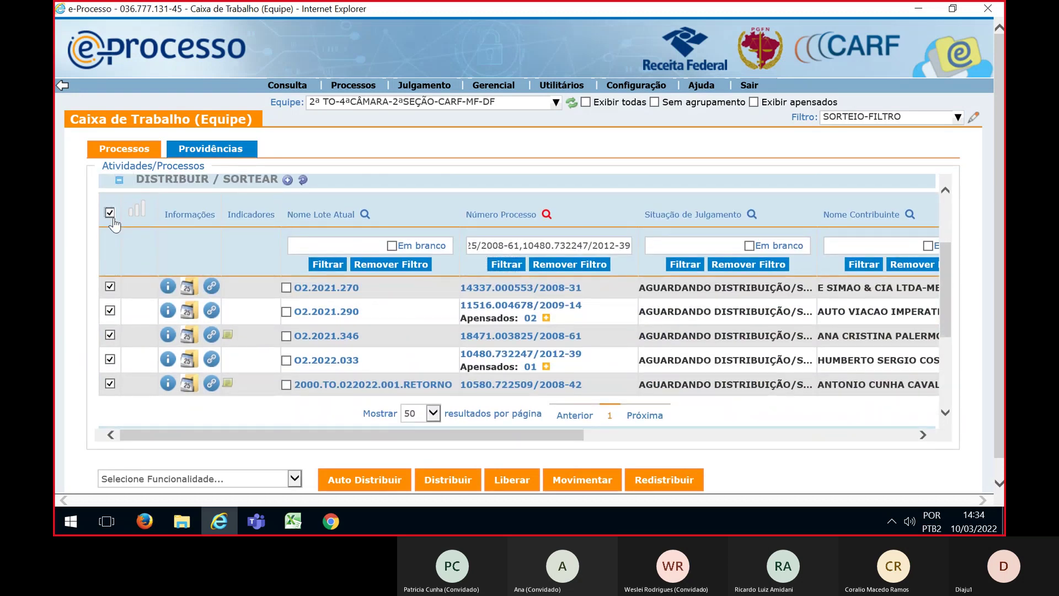
click(294, 478)
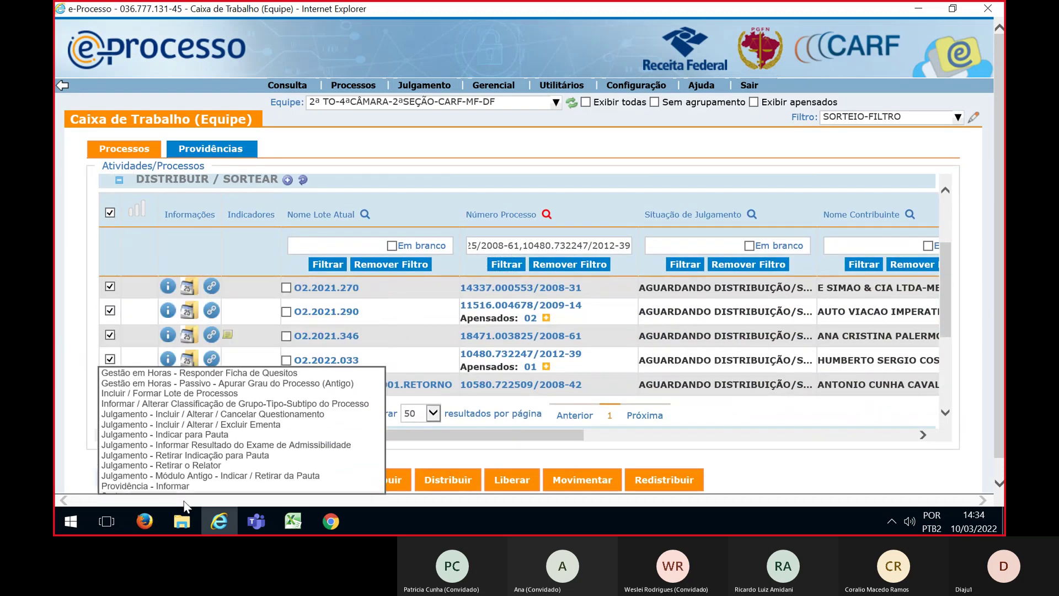
click(185, 490)
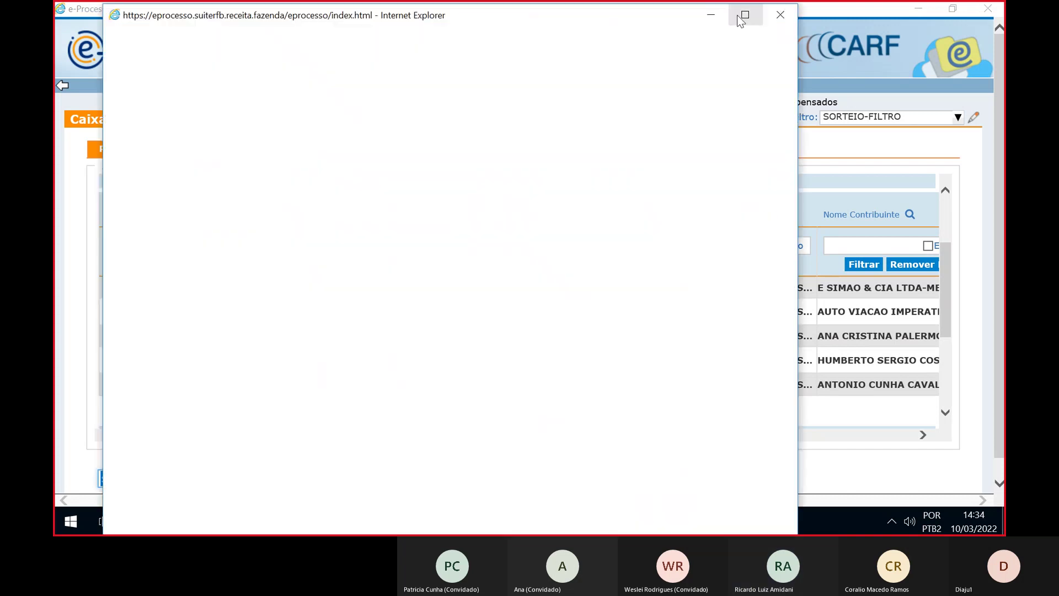
Maximize the draw window, set Distribuição / Movimentação, and expand DF CARF MF > 2ª SEÇÃO > 4ª CÂMARA > 2ª TO > Para Relatar
click(744, 15)
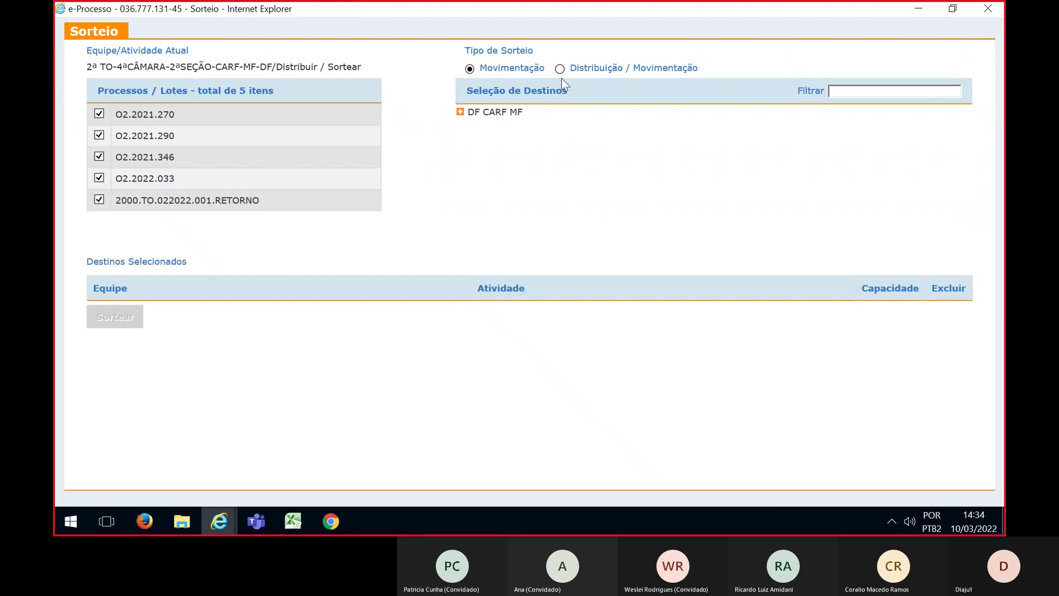
click(560, 69)
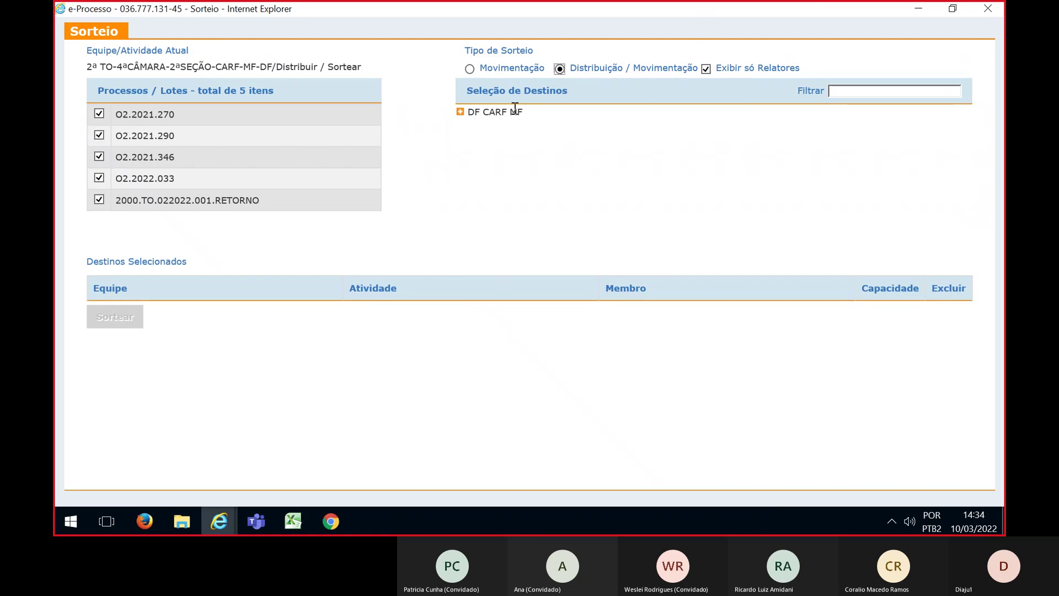
click(459, 113)
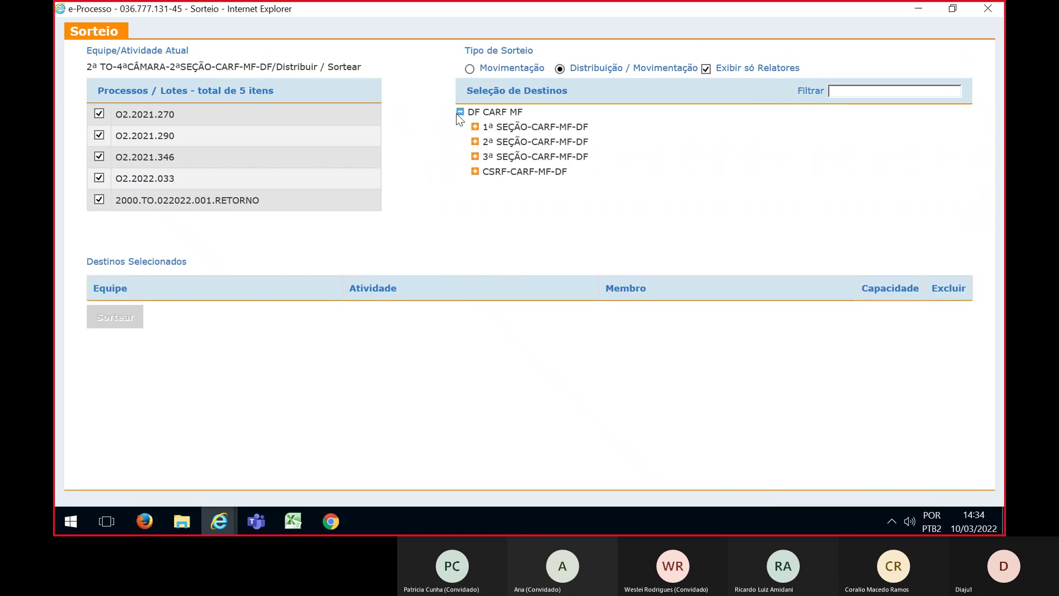
click(475, 142)
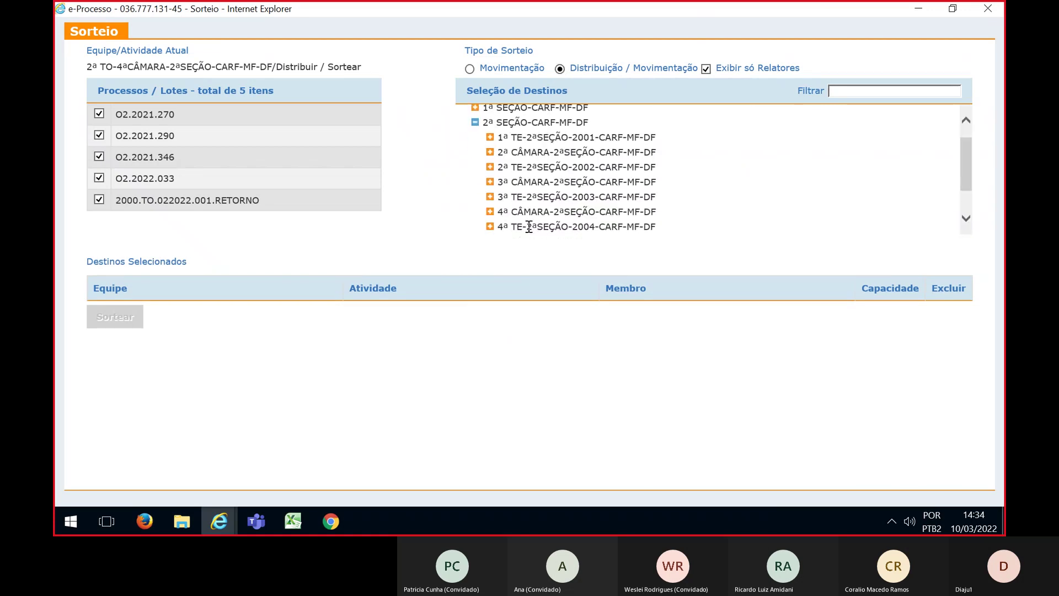
scroll(492, 177, down, 2)
click(489, 174)
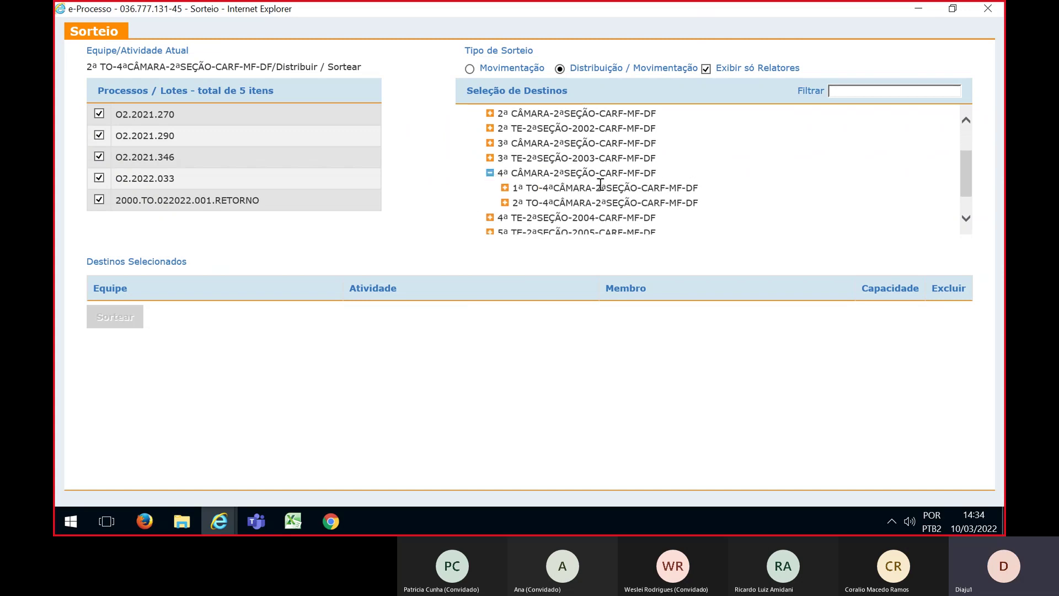
click(504, 183)
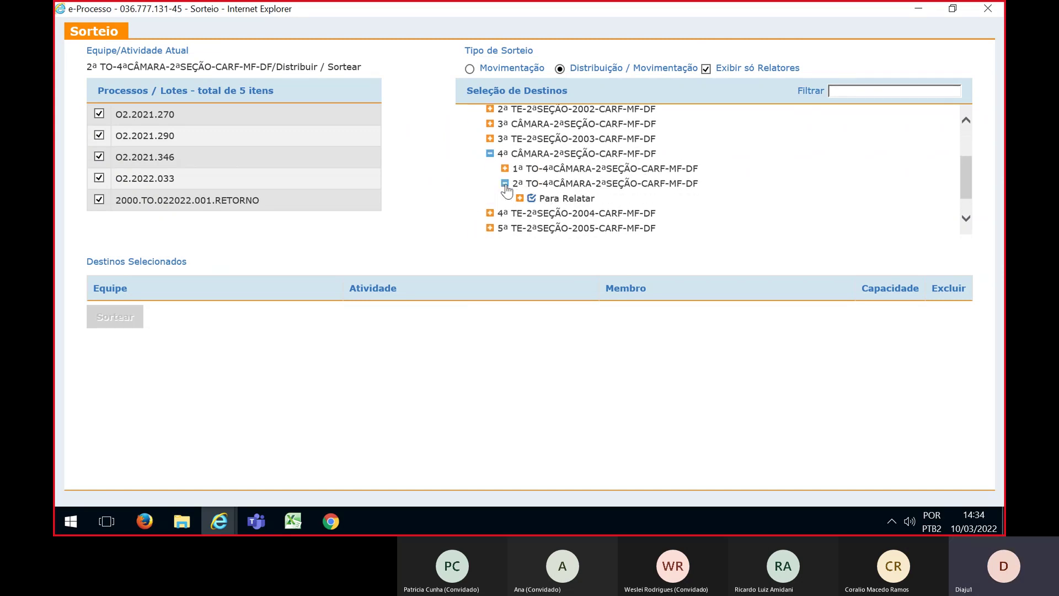
click(536, 202)
scroll(788, 210, down, 3)
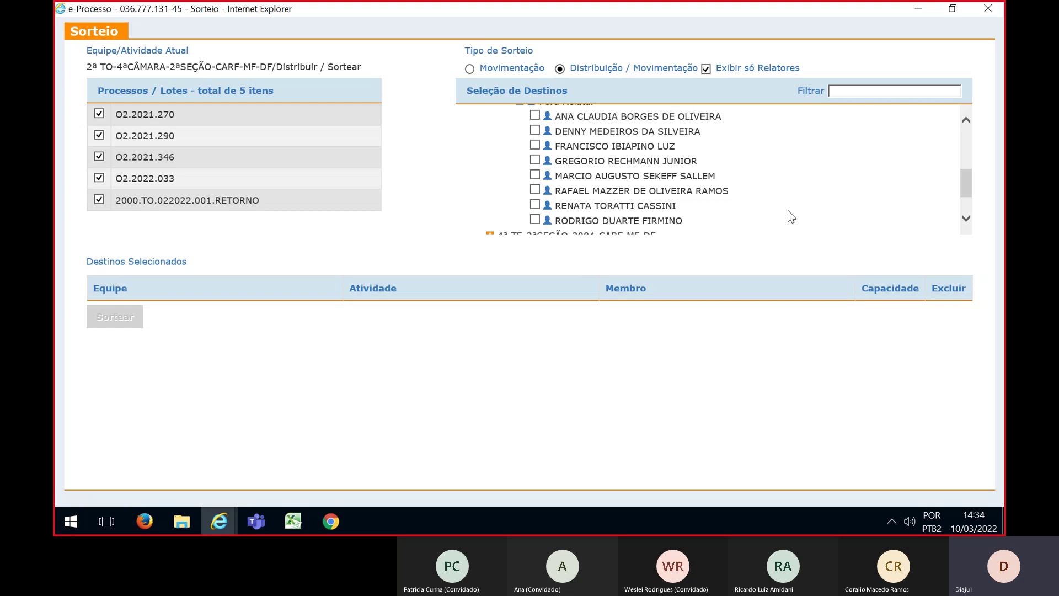
Tick the first, third, fourth and last listed relators as destinations, then bring up the Excel sheet
click(534, 115)
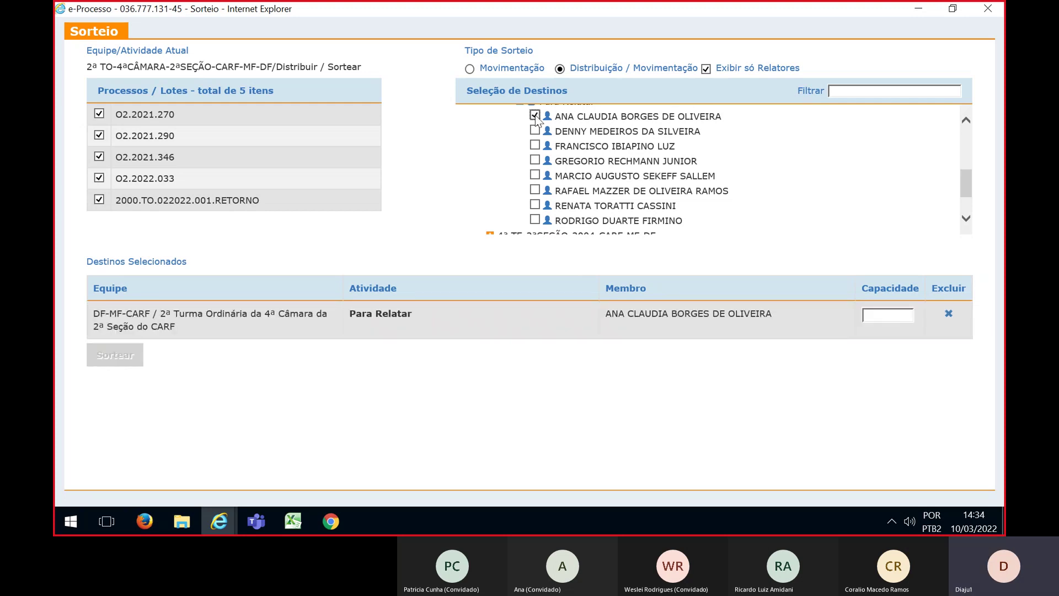
click(535, 146)
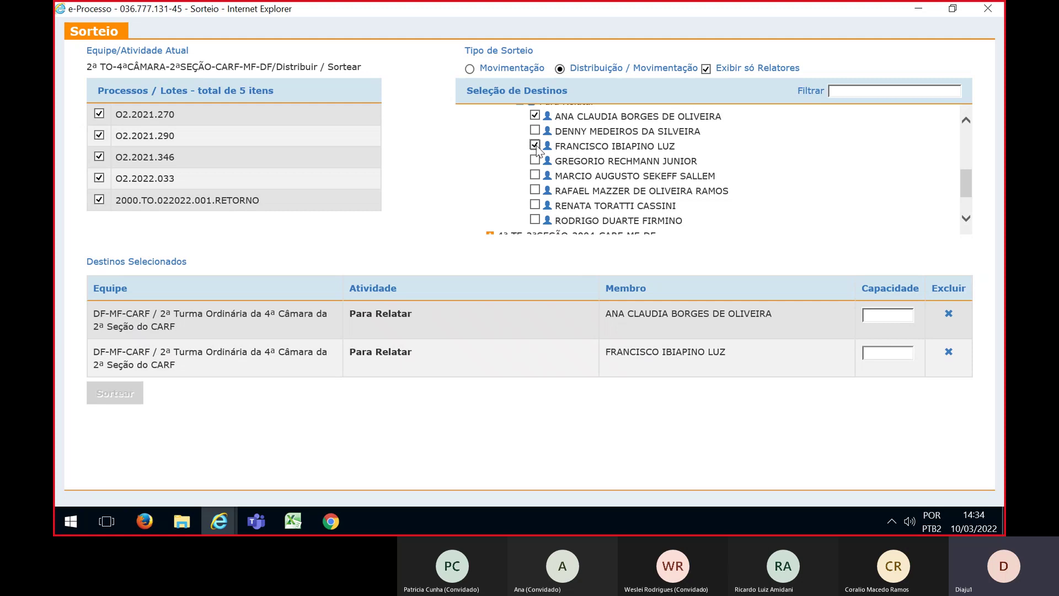
click(535, 160)
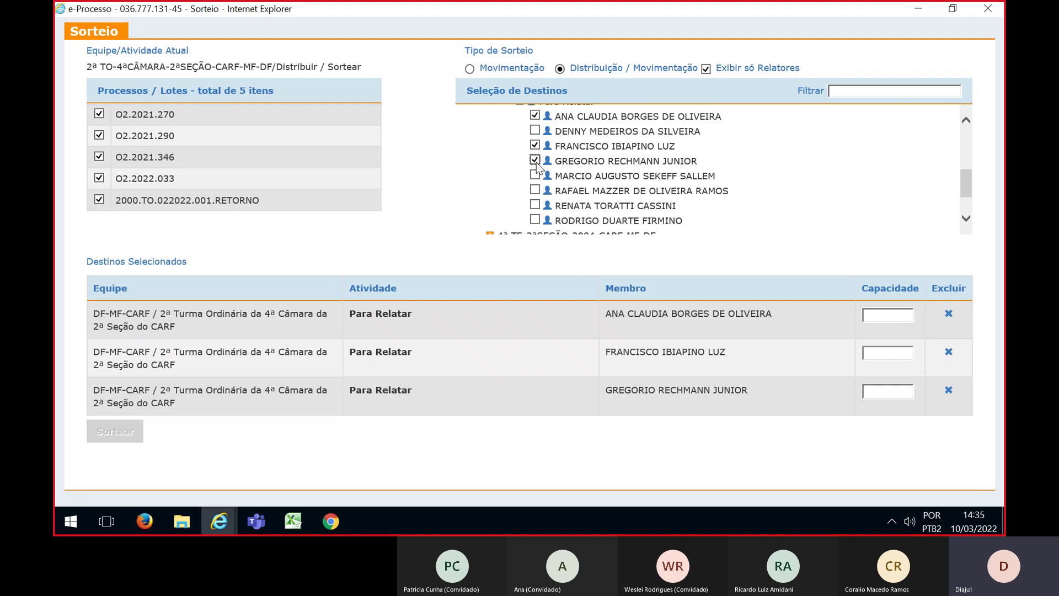
click(535, 220)
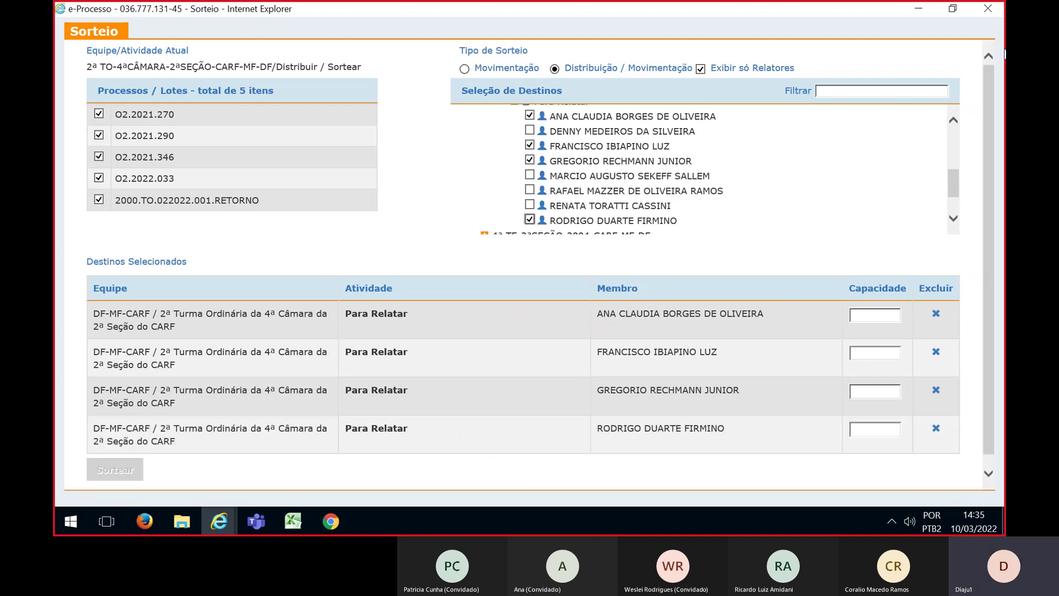
click(293, 520)
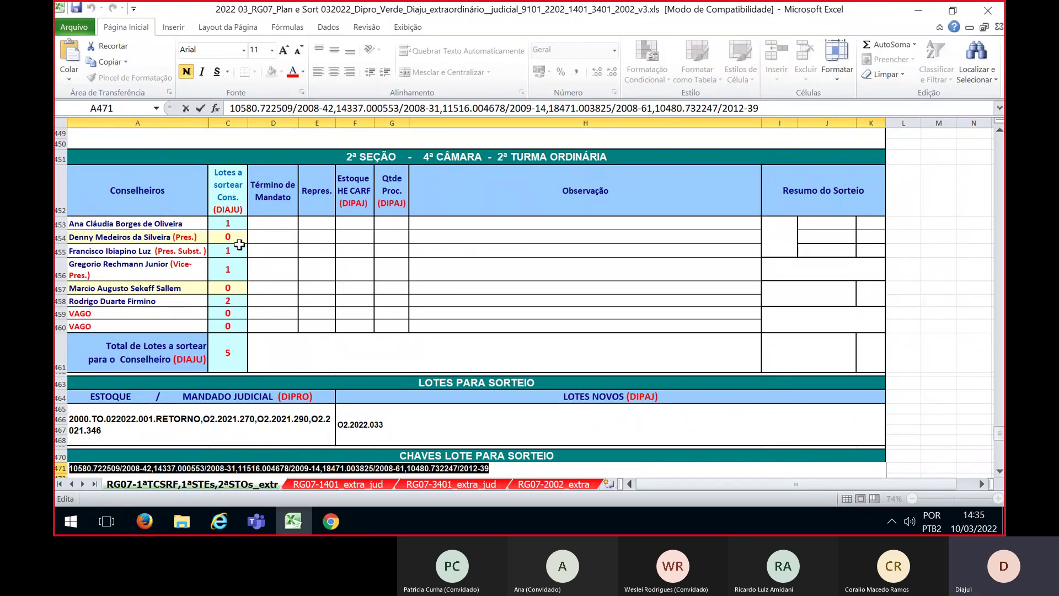
Set capacity 2 for the last relator and 1 for the other three, then run the five-lot draw
key(alt+Tab)
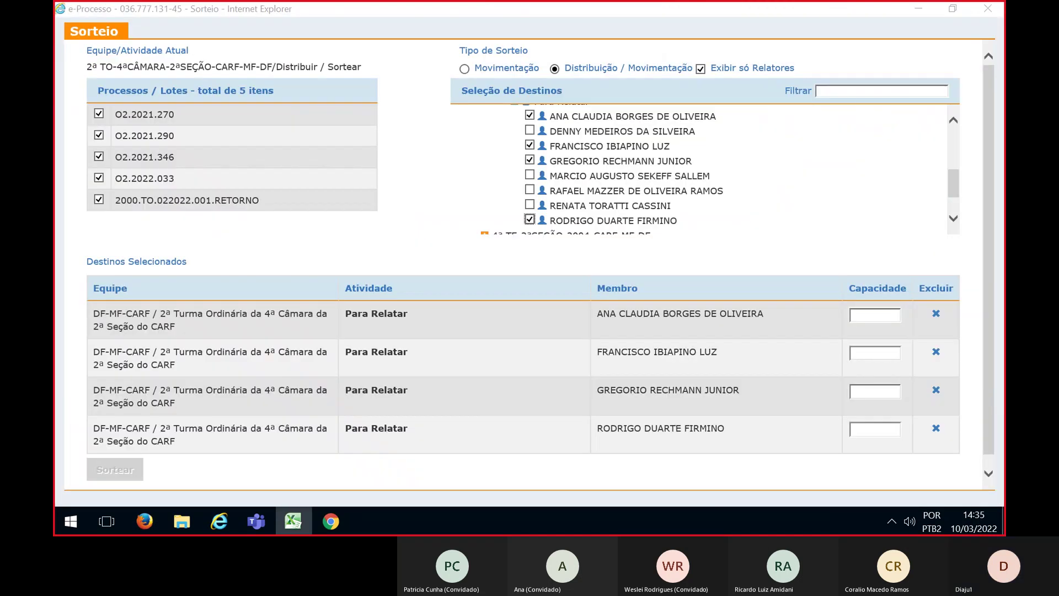
click(859, 426)
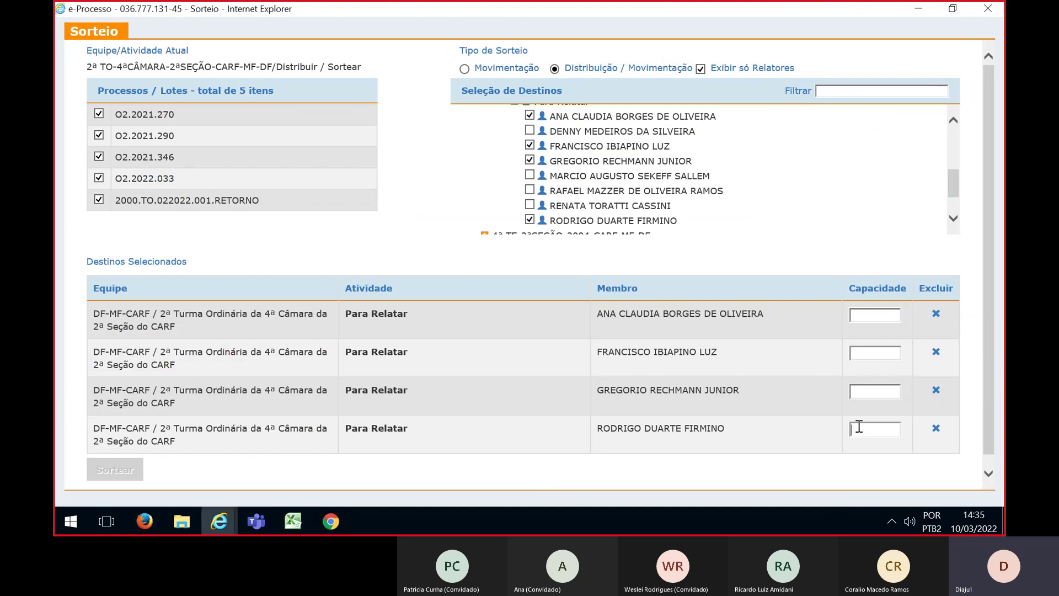
text(2)
click(856, 316)
text(1)
click(871, 353)
text(1)
click(875, 393)
text(1)
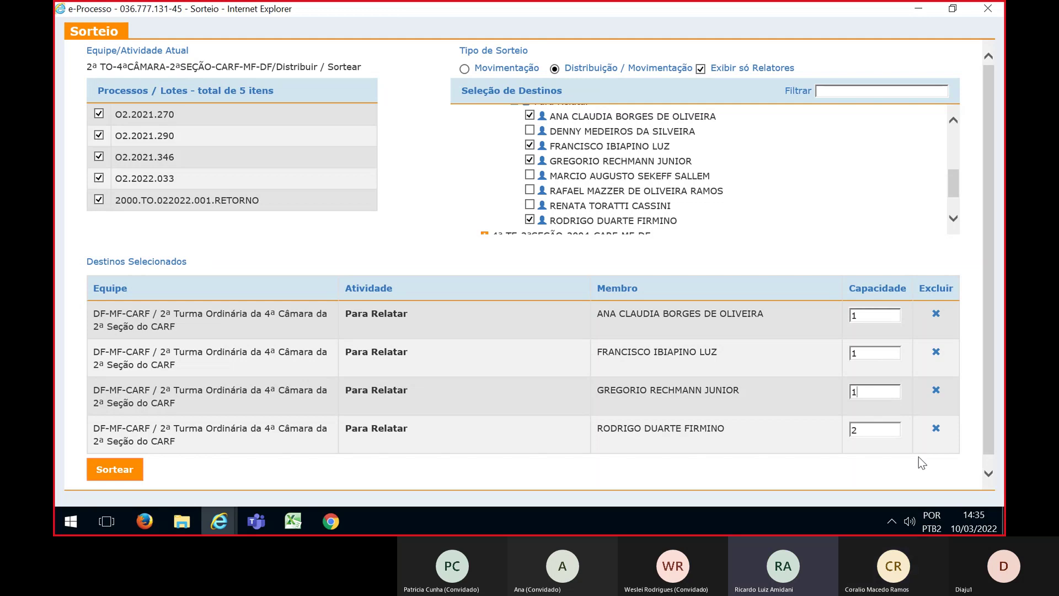
click(112, 467)
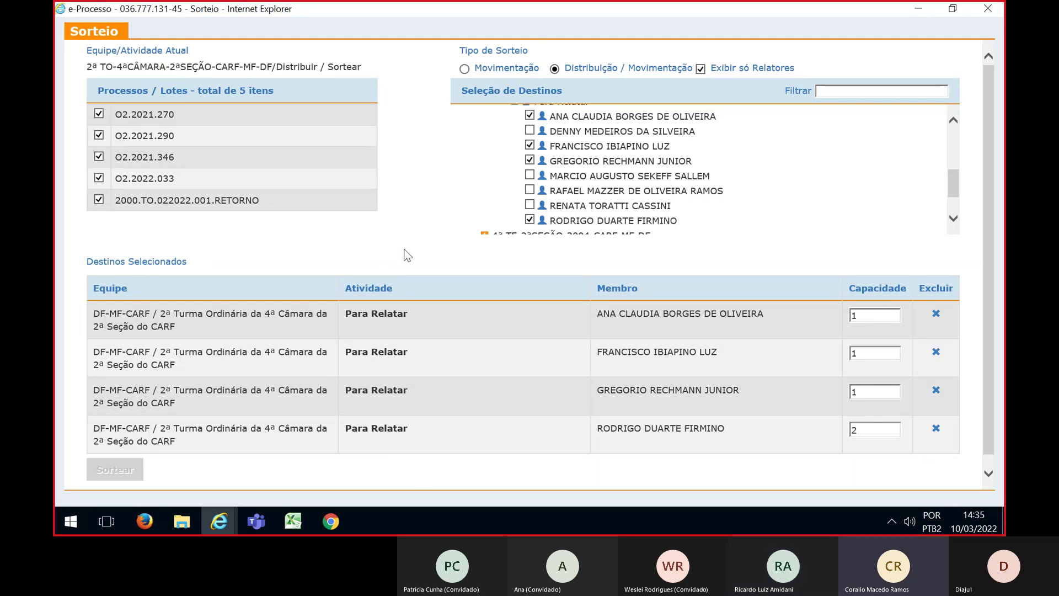
Review the draw assigning five lots to four relators, then return to the Excel DISOR planning table
key(alt+Tab)
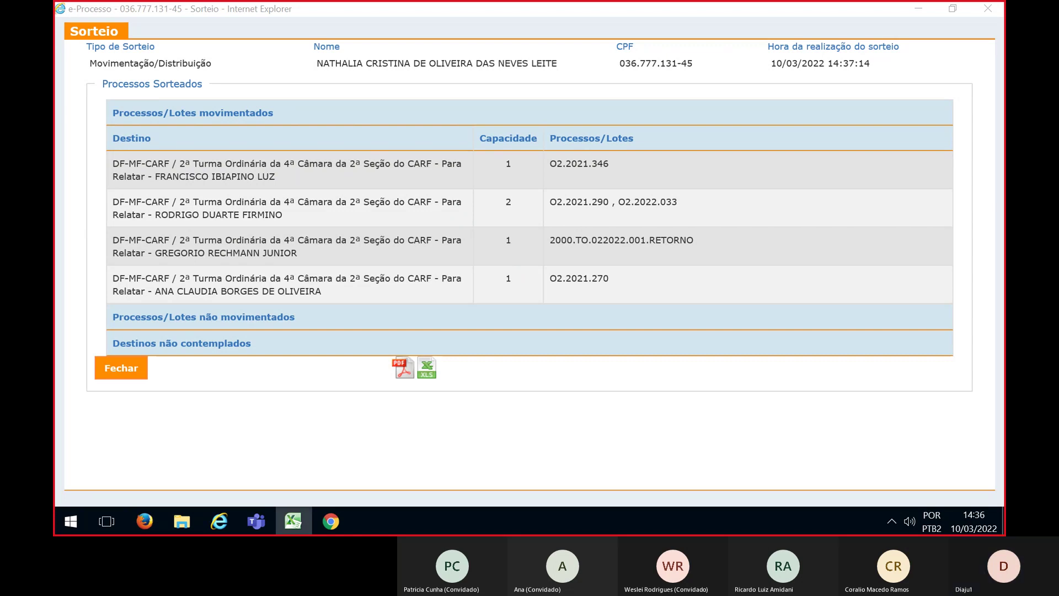
key(alt+Tab)
scroll(406, 439, down, 11)
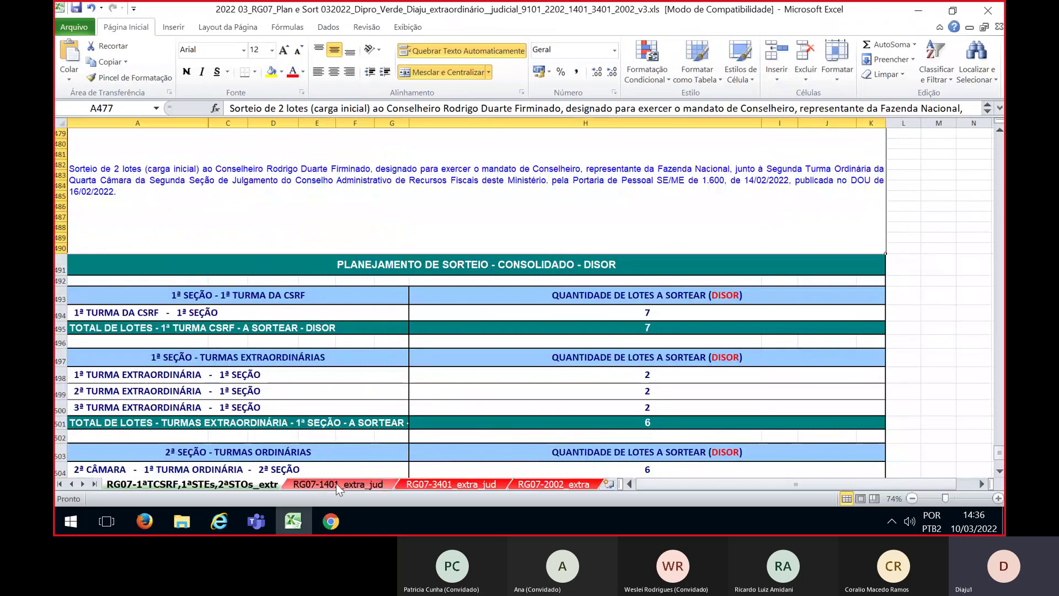
Check the 1ª Turma Ordinária planning form on the RG07-1401_extra_jud sheet
click(336, 483)
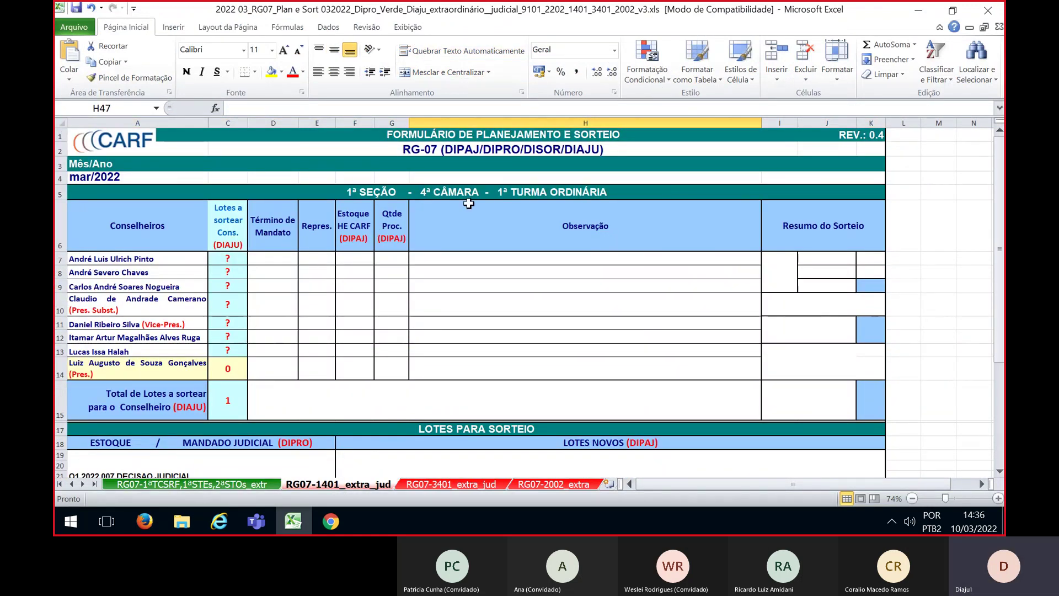
scroll(554, 319, down, 5)
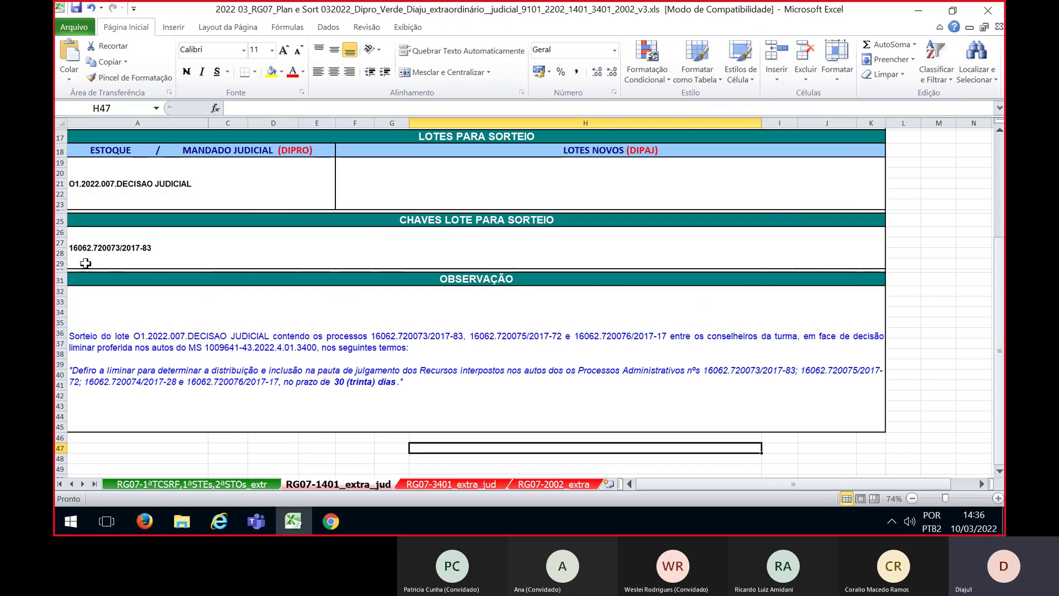
scroll(556, 407, up, 5)
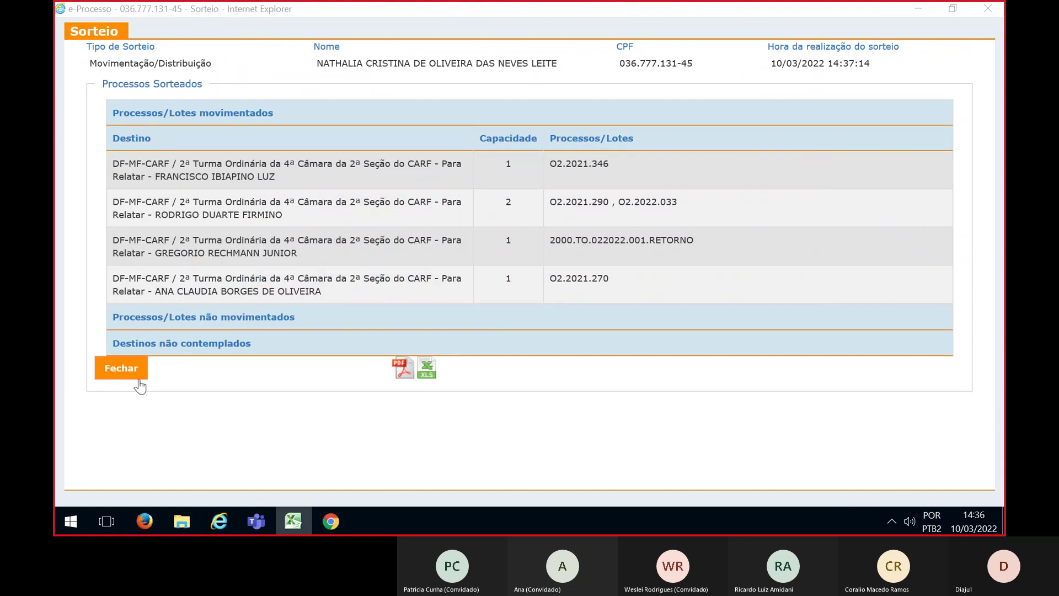
Close the draw results and show team 1ª TO-4ªCÂMARA-1ªSEÇÃO-CARF-MF-DF with the SORTEIO-FILTRO filter
click(117, 368)
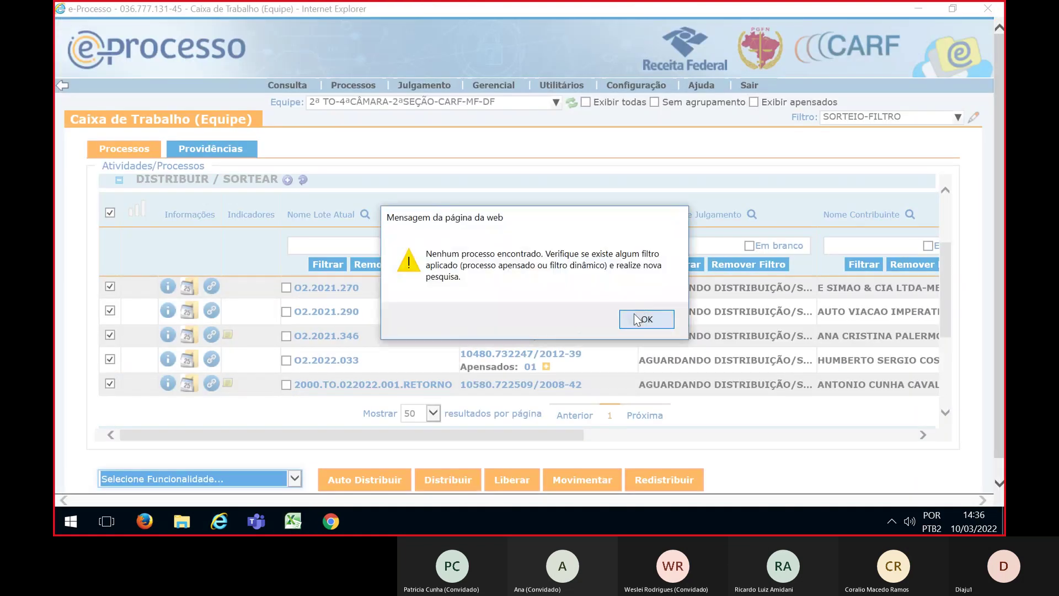
click(636, 318)
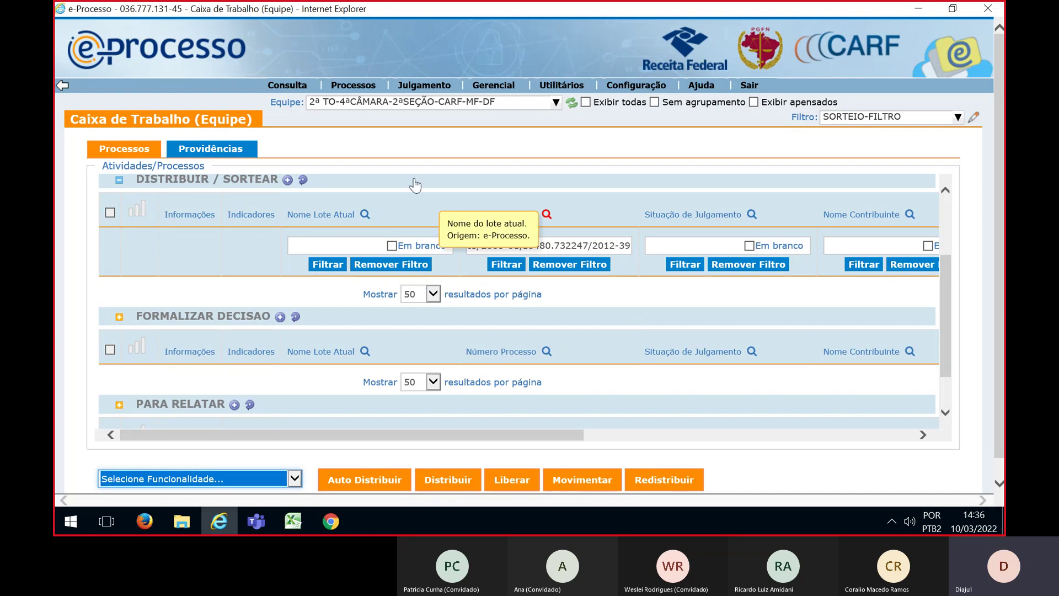
click(389, 103)
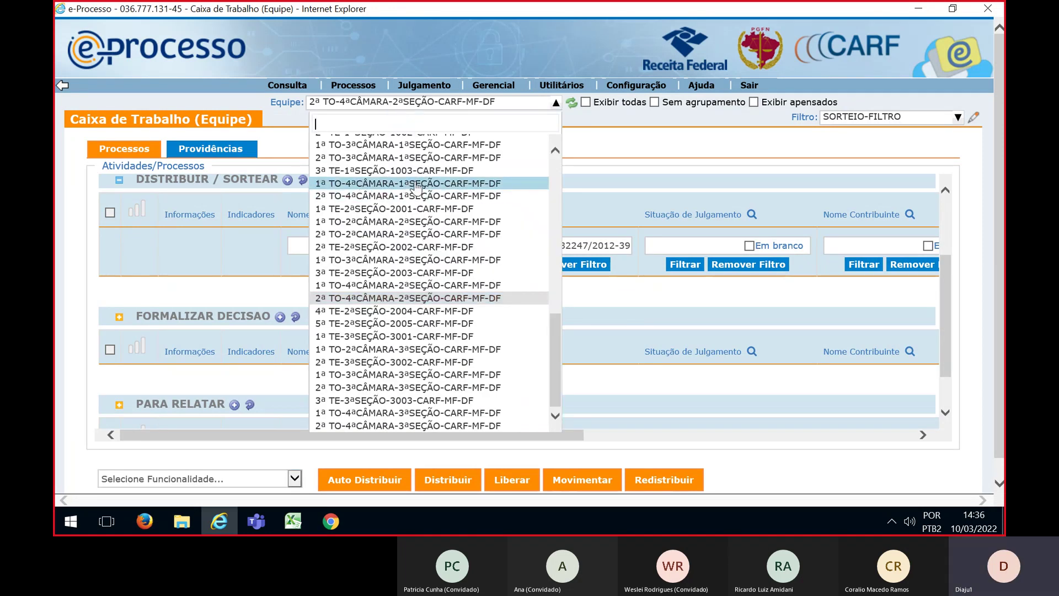
click(416, 184)
click(853, 123)
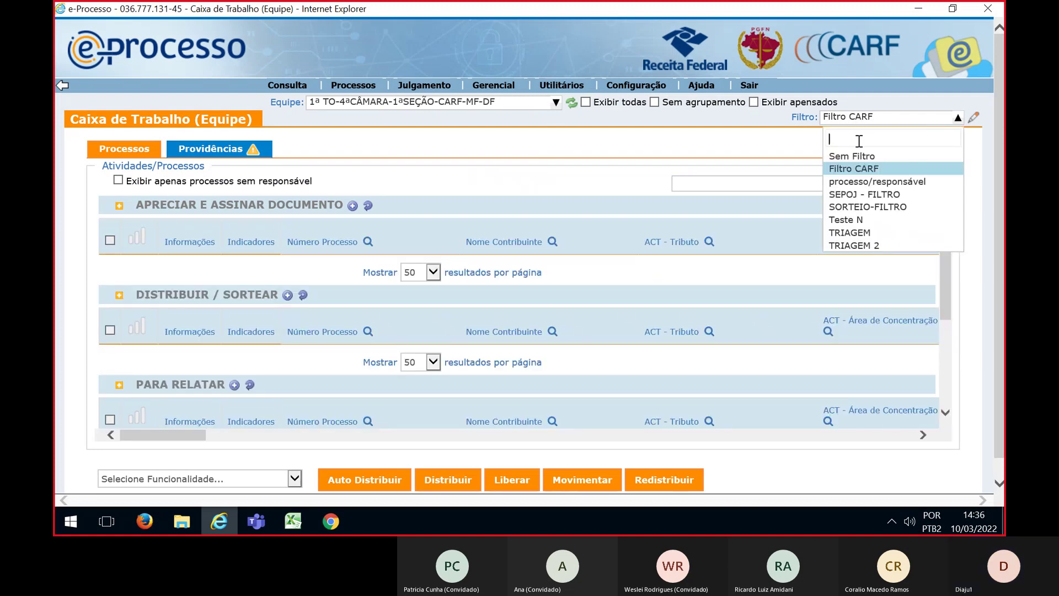
click(856, 206)
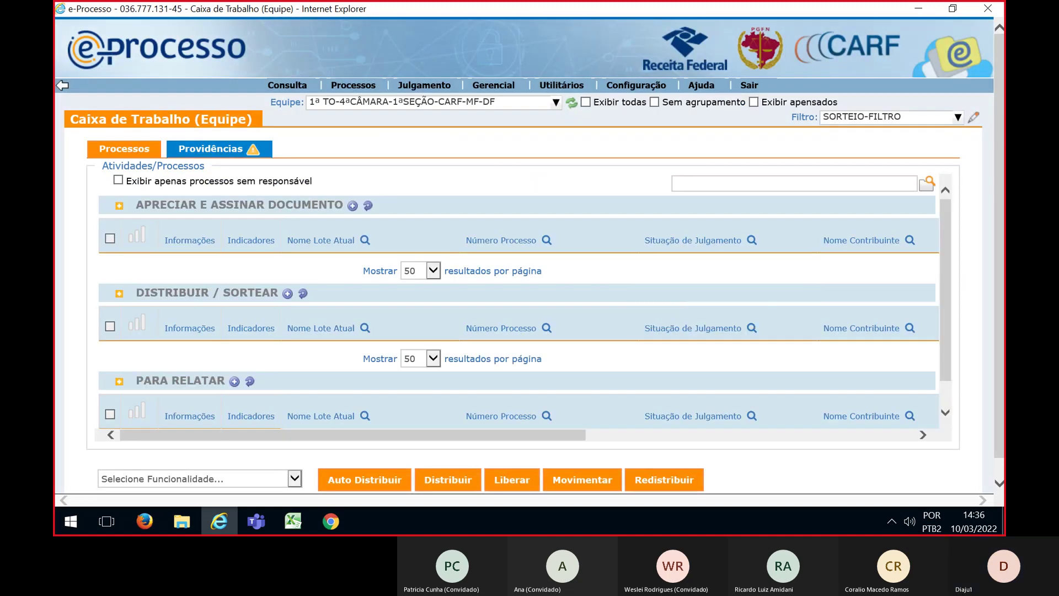
Filter the list to process O1.2022.007.DECISAO JUDICIAL, select it and choose the draw functionality
key(alt+Tab)
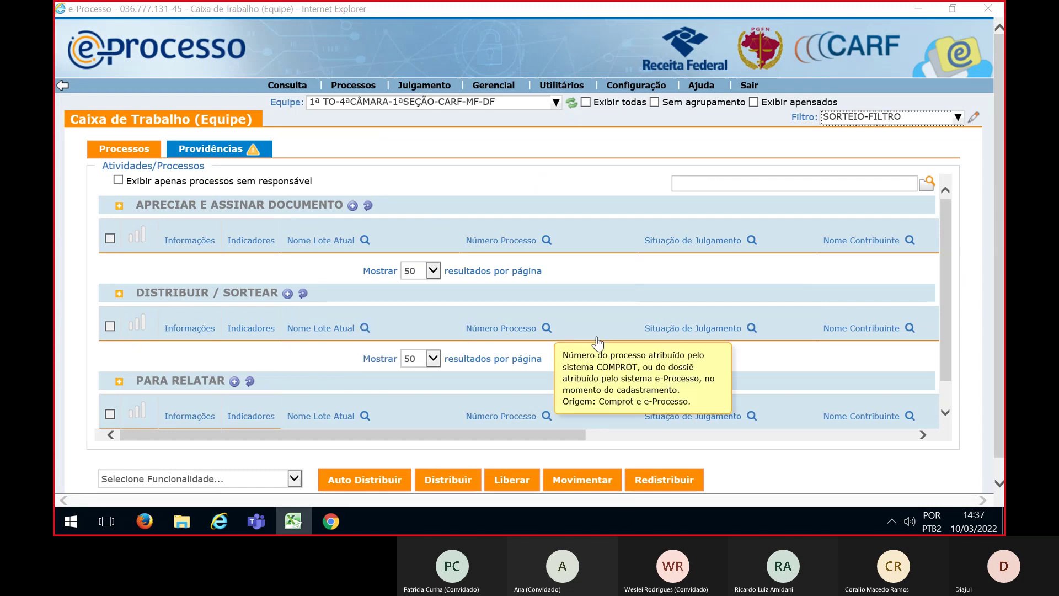
click(546, 333)
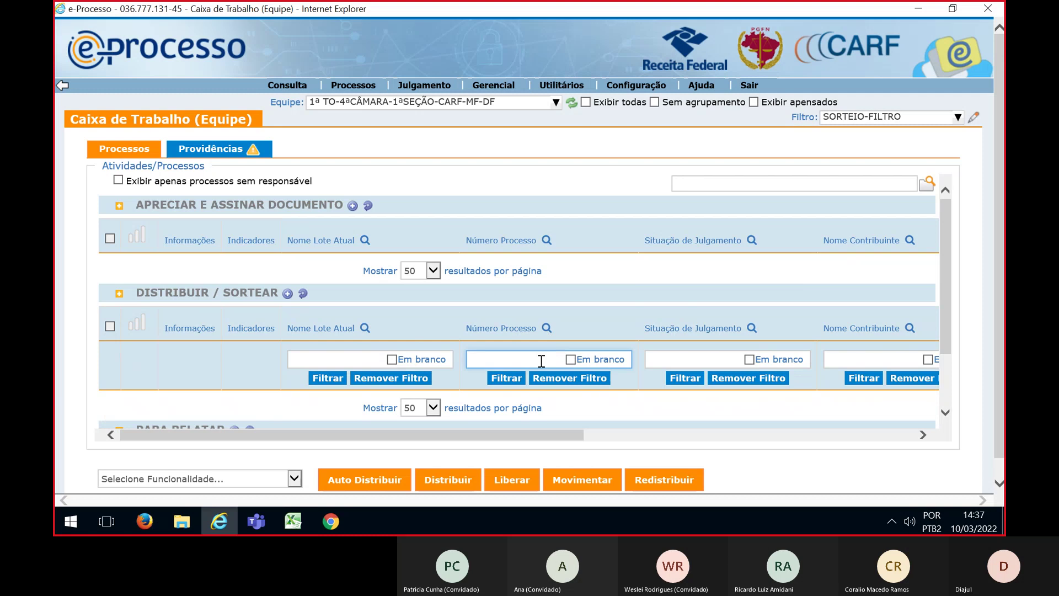
click(507, 377)
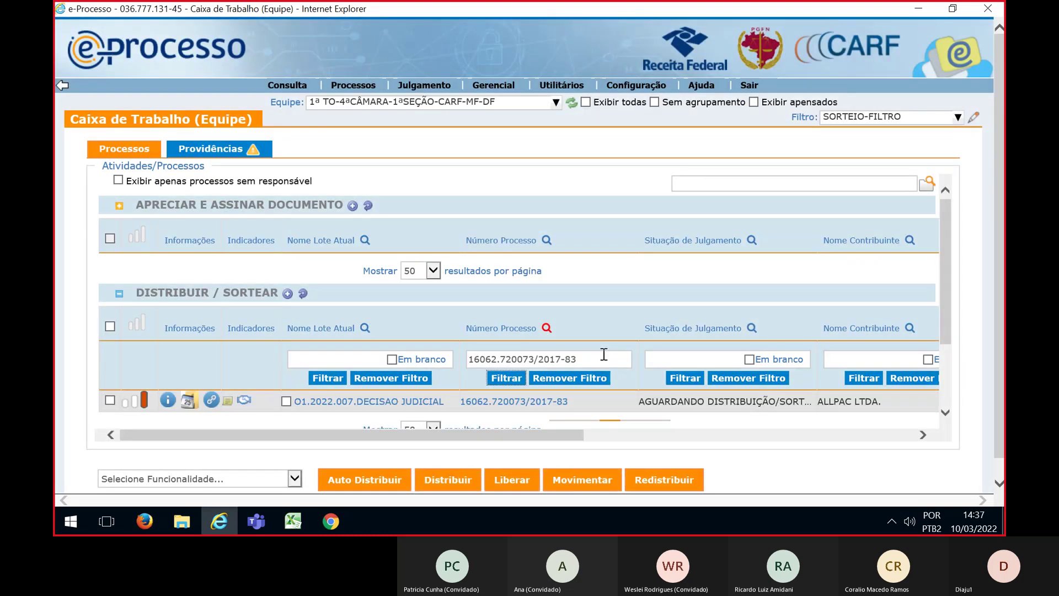
scroll(604, 355, down, 1)
click(110, 288)
click(295, 479)
click(294, 478)
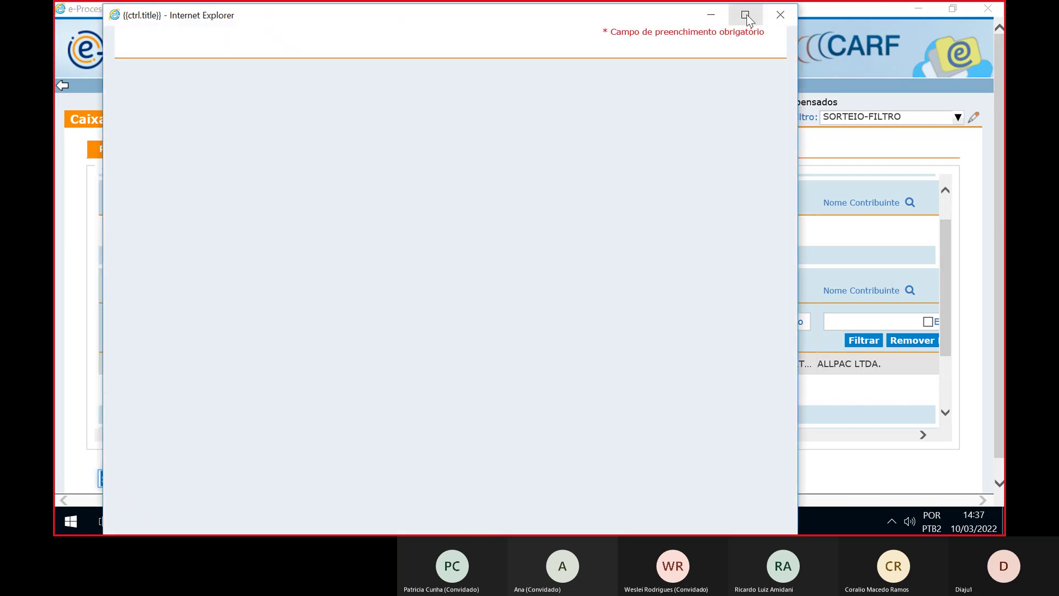
Maximize the draw window, choose Distribuição / Movimentação and expand DF CARF MF > 1ª Seção > 4ª Câmara > 1ª TO > Para Relatar
click(745, 14)
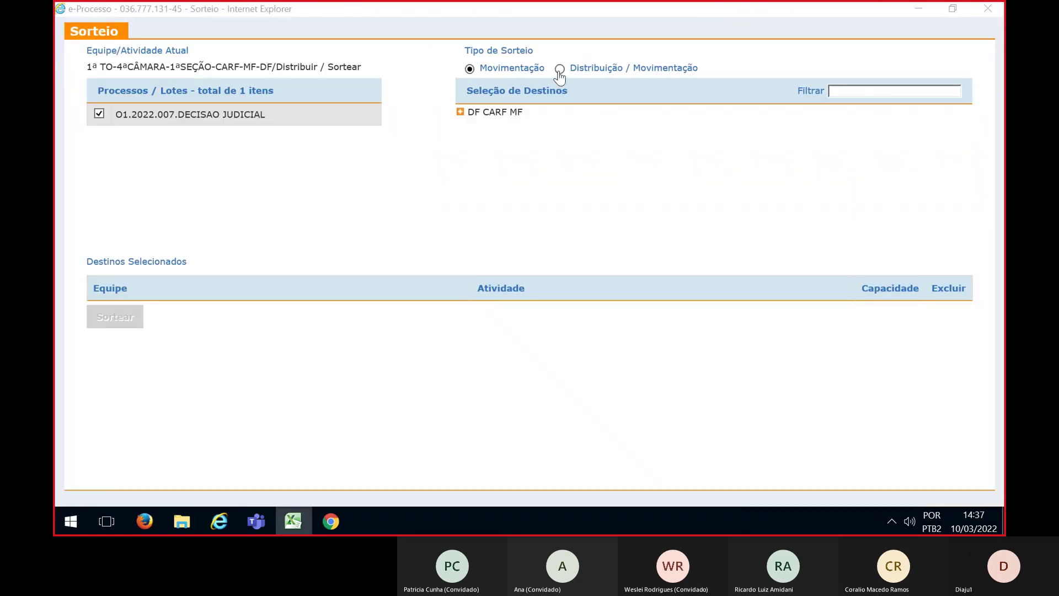
click(560, 69)
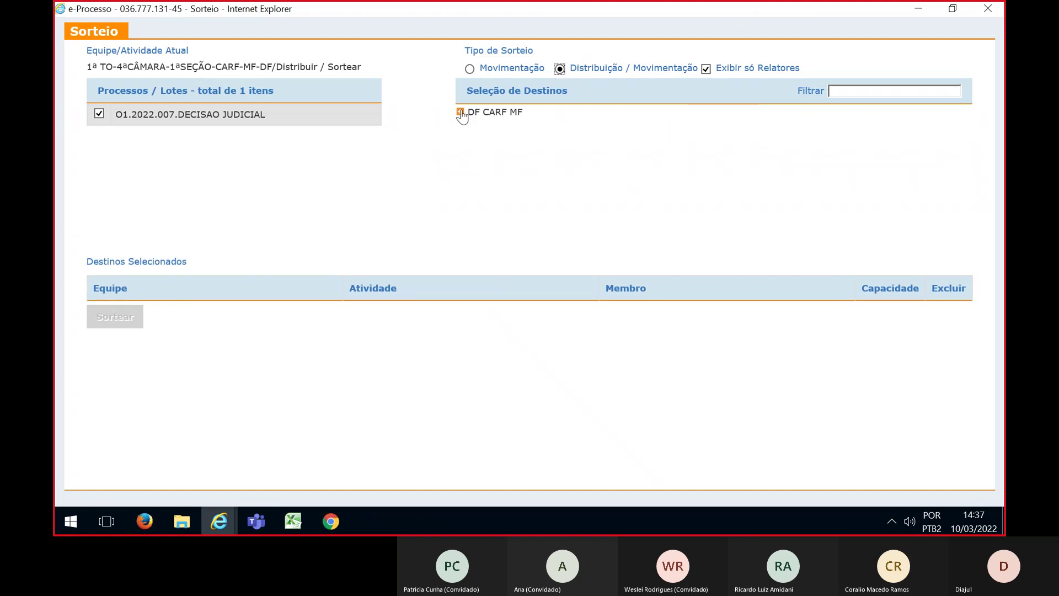
click(460, 112)
click(474, 127)
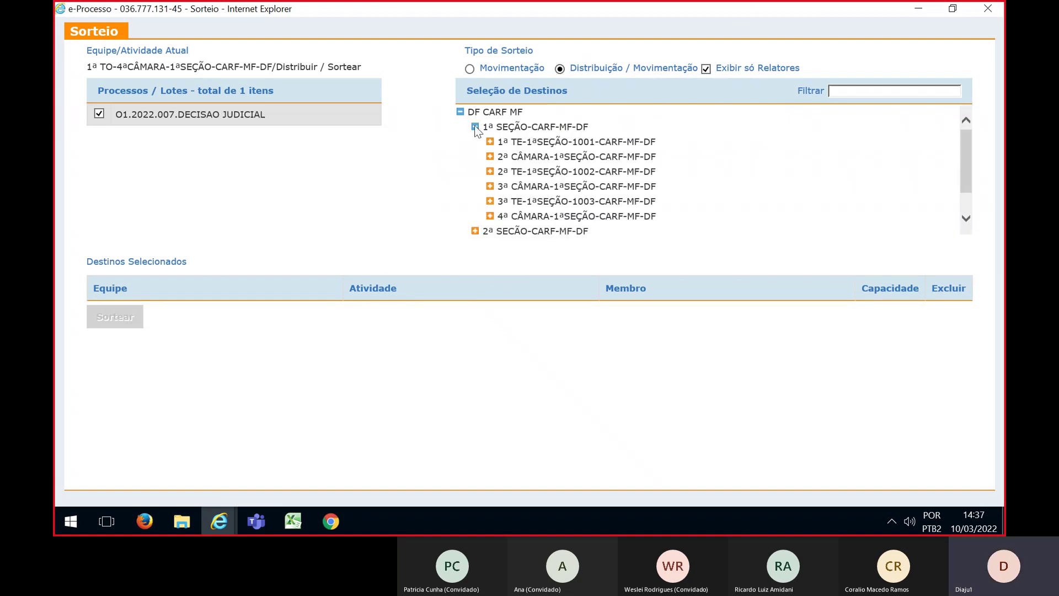
click(490, 215)
click(504, 231)
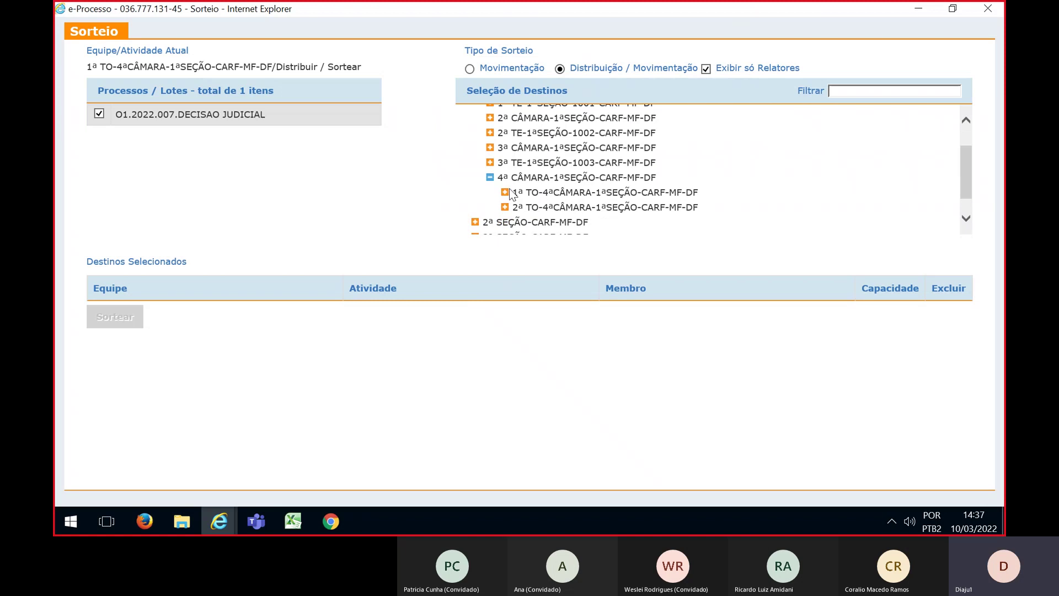
click(548, 206)
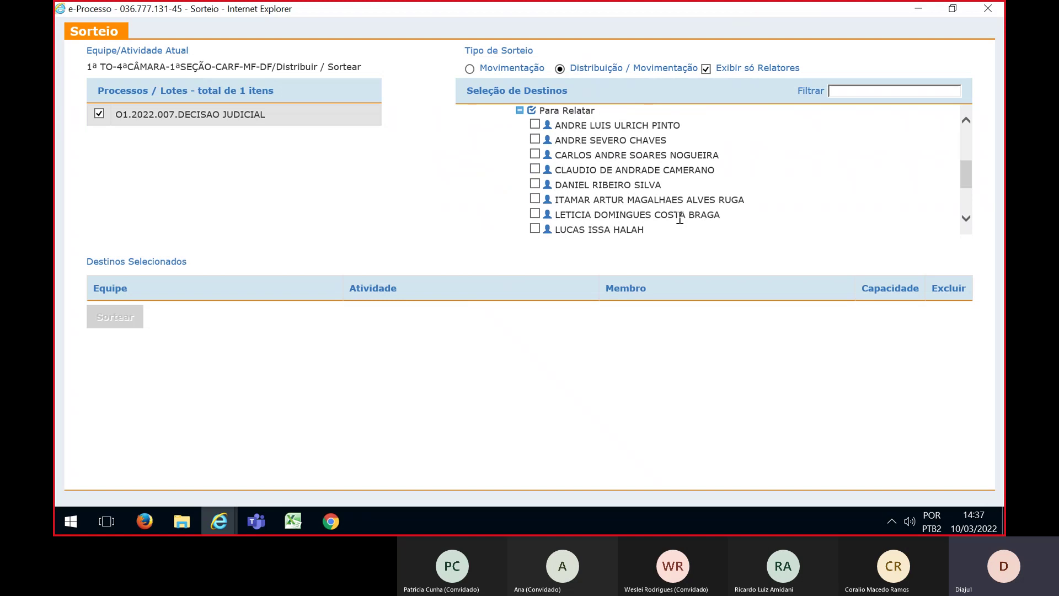
Add seven Para Relatar relators of the 1ª TO-4ª Câmara as draw destinations
click(535, 124)
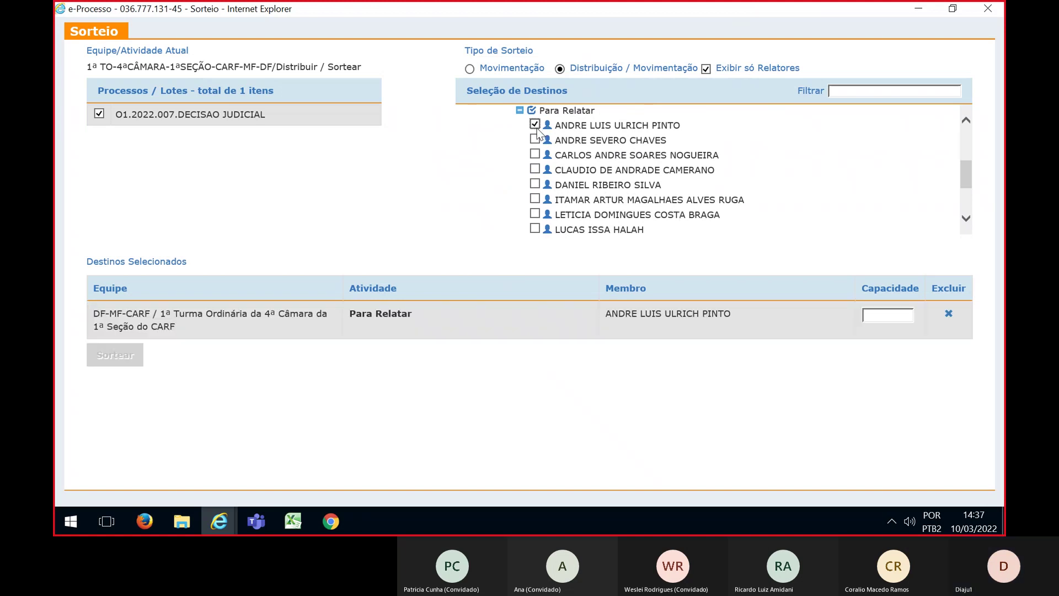
click(534, 140)
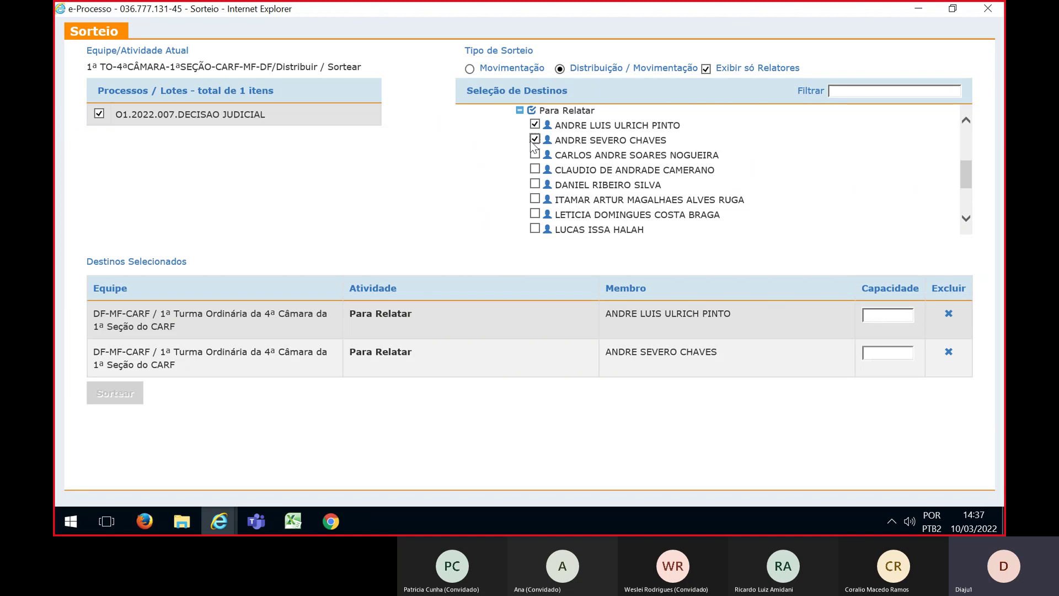
click(535, 155)
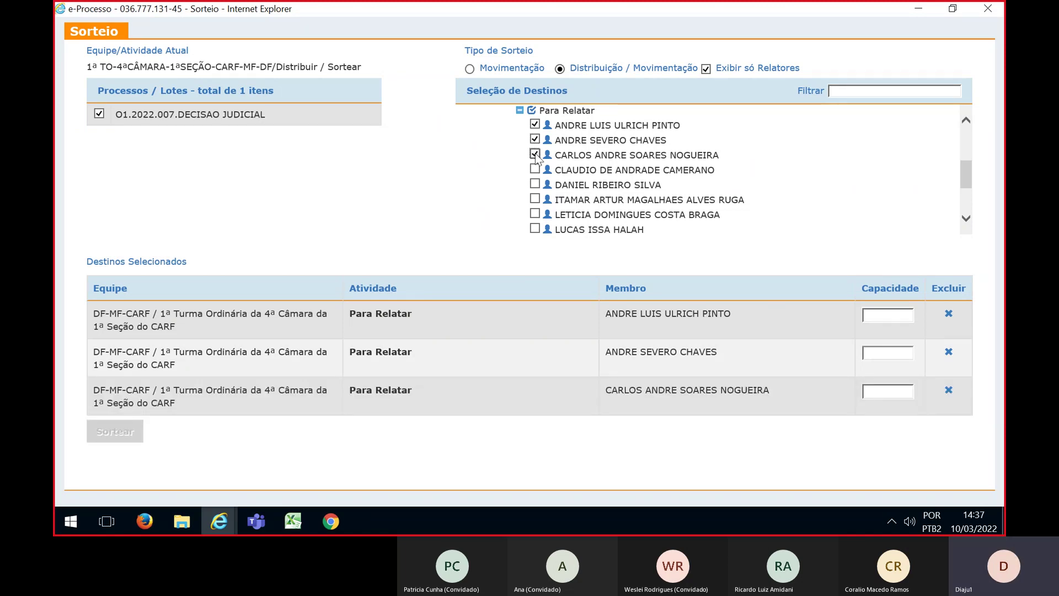
click(535, 169)
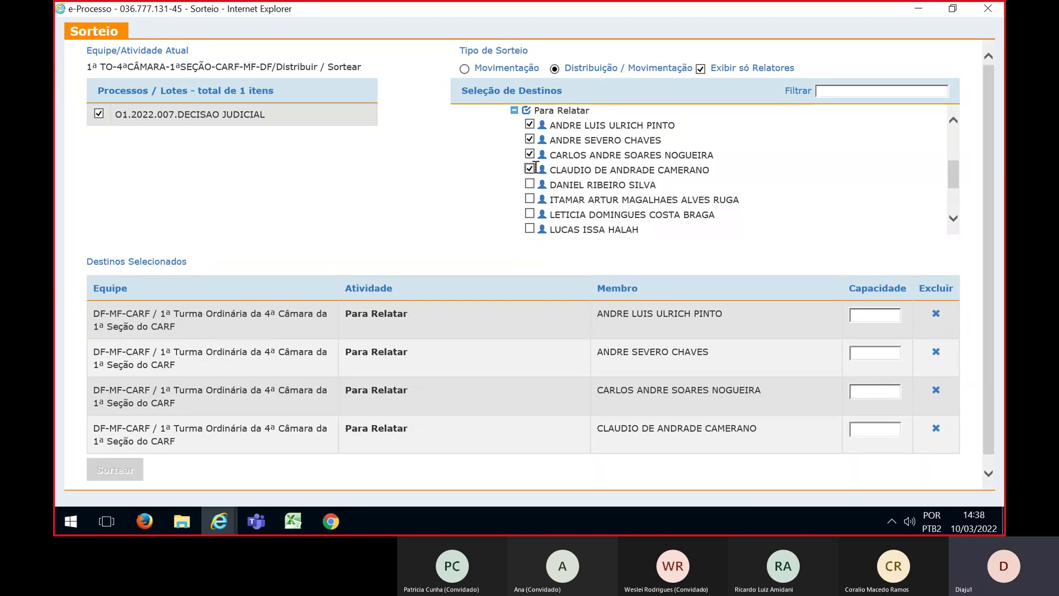
scroll(534, 167, down, 1)
click(530, 165)
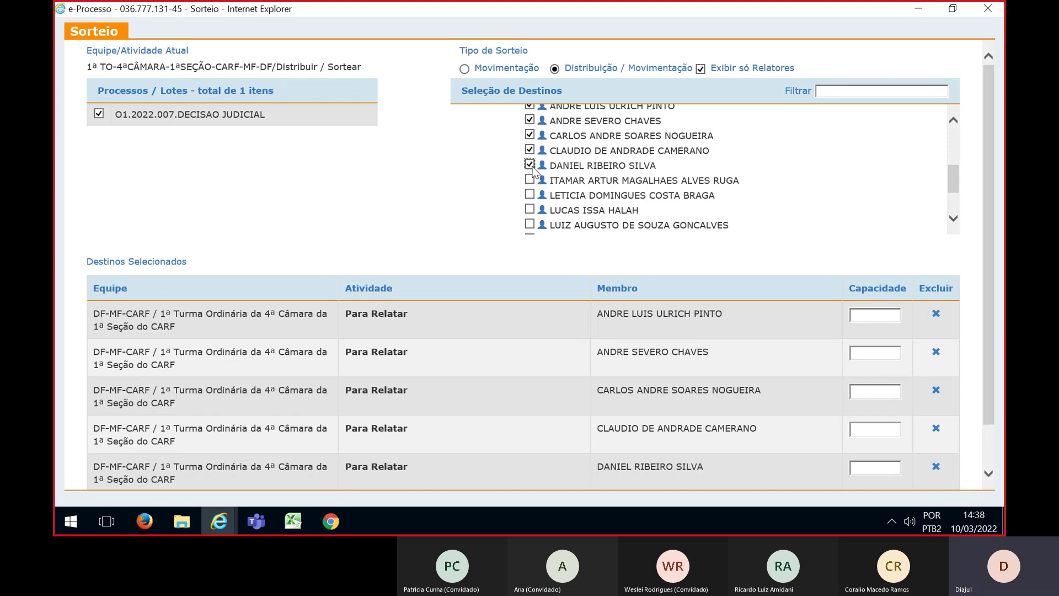
click(530, 179)
scroll(531, 182, down, 1)
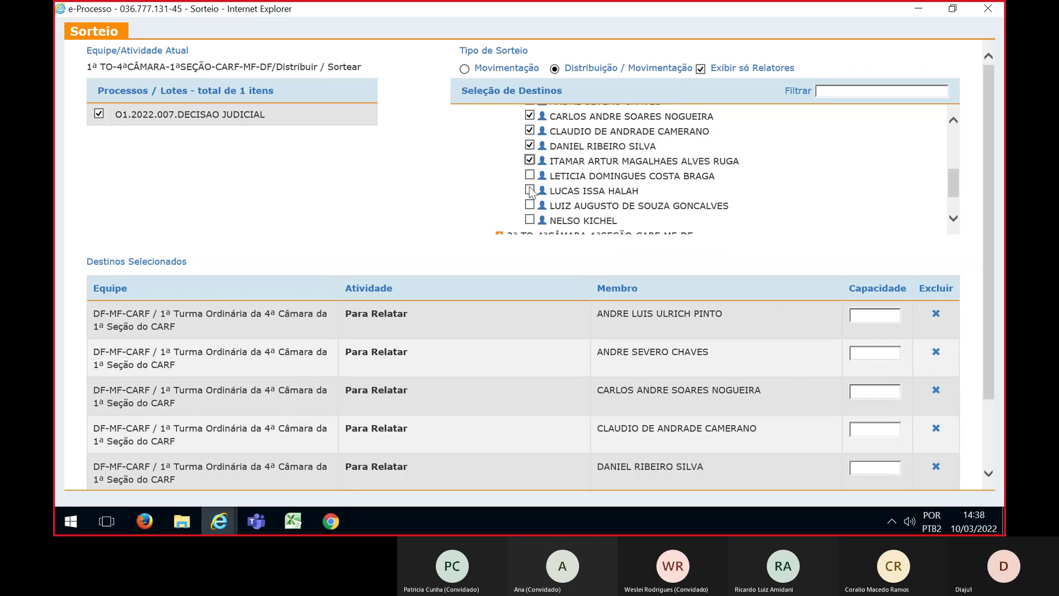
click(530, 190)
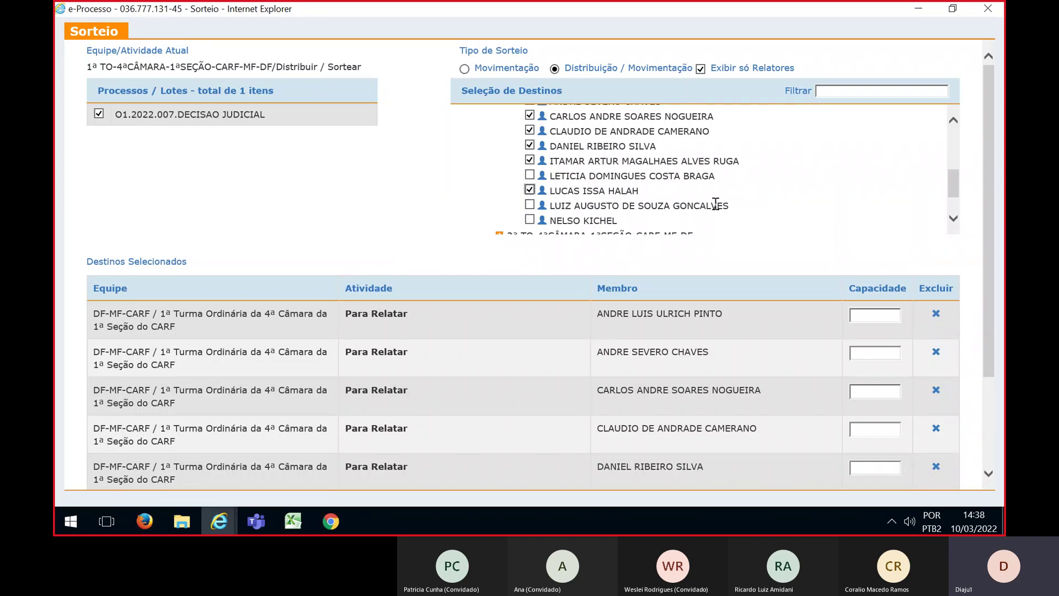
Set the capacity of each relator destination to 1
drag(993, 184, 981, 260)
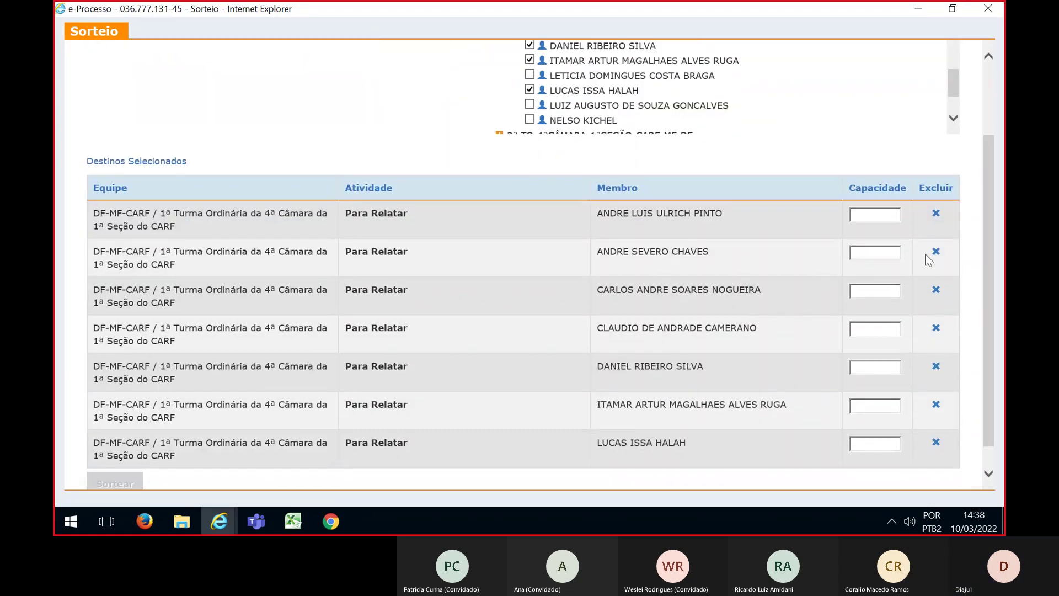
click(889, 215)
text(1)
click(884, 254)
text(1)
click(879, 290)
text(1)
click(881, 329)
text(1)
click(872, 368)
text(1)
click(866, 403)
text(1)
click(868, 443)
Enter the last capacity of 1, then close the Sorteio window, leaving the DECISAO JUDICIAL lot undistributed
text(1)
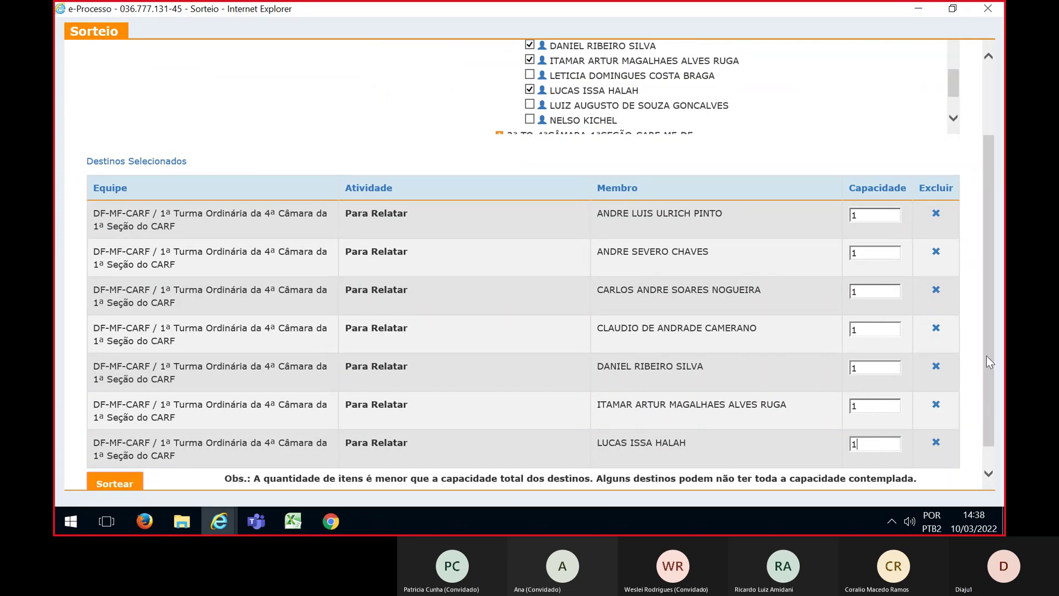
drag(986, 355, 986, 249)
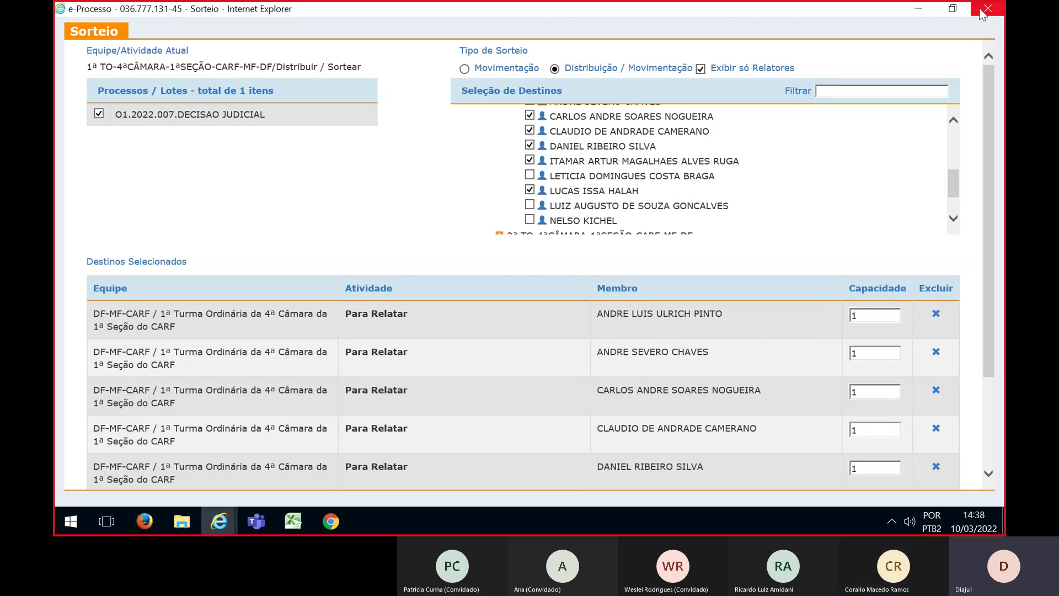
click(987, 9)
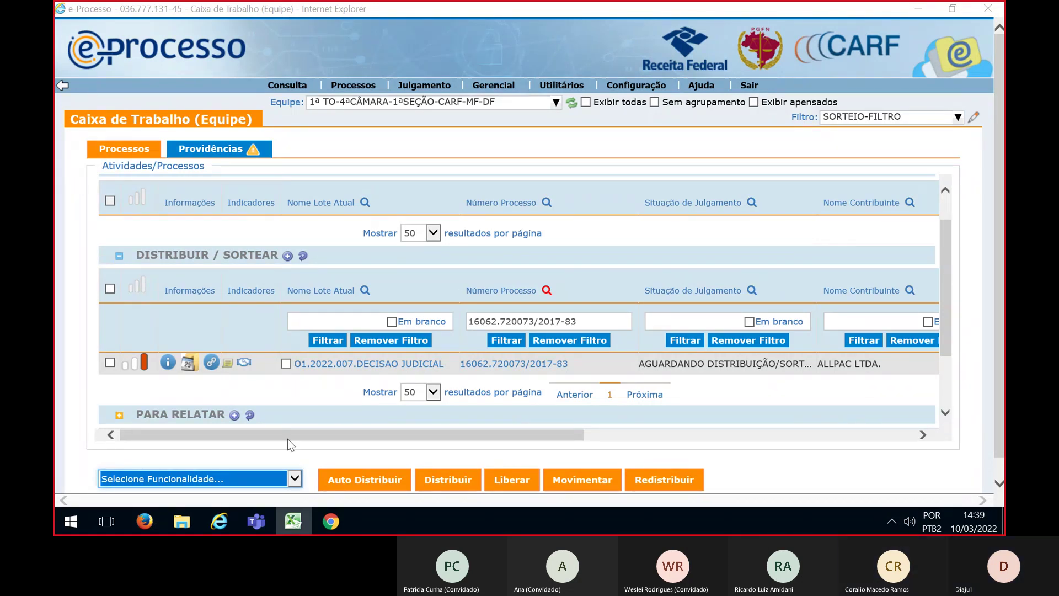
Bring the 'Sorteio para Conselheiros CARF-AECI' Teams meeting forward and stop screen sharing, retrying once
mouse_move(255, 531)
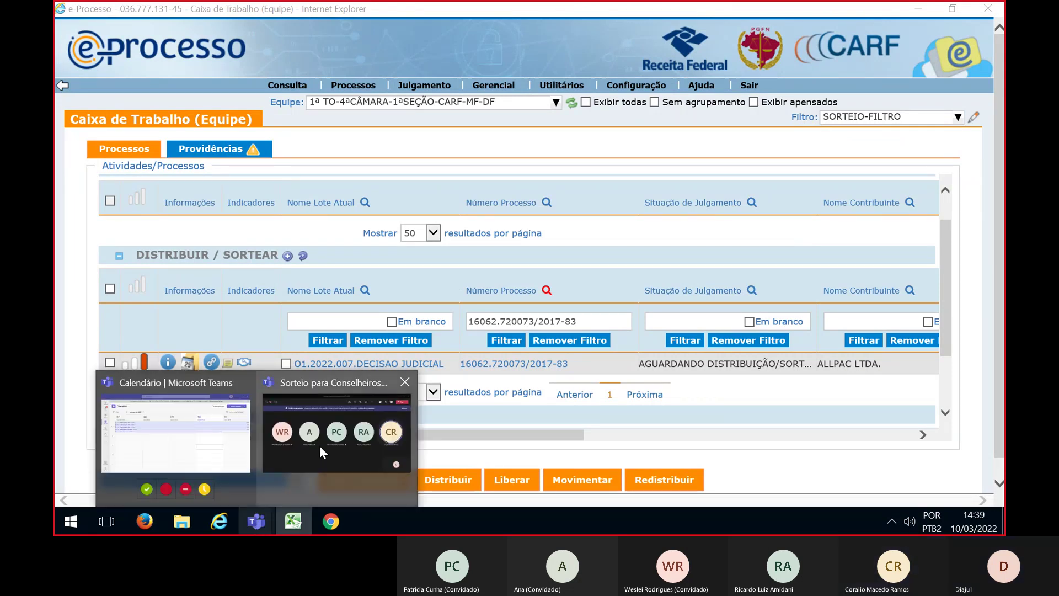
click(319, 445)
mouse_move(637, 231)
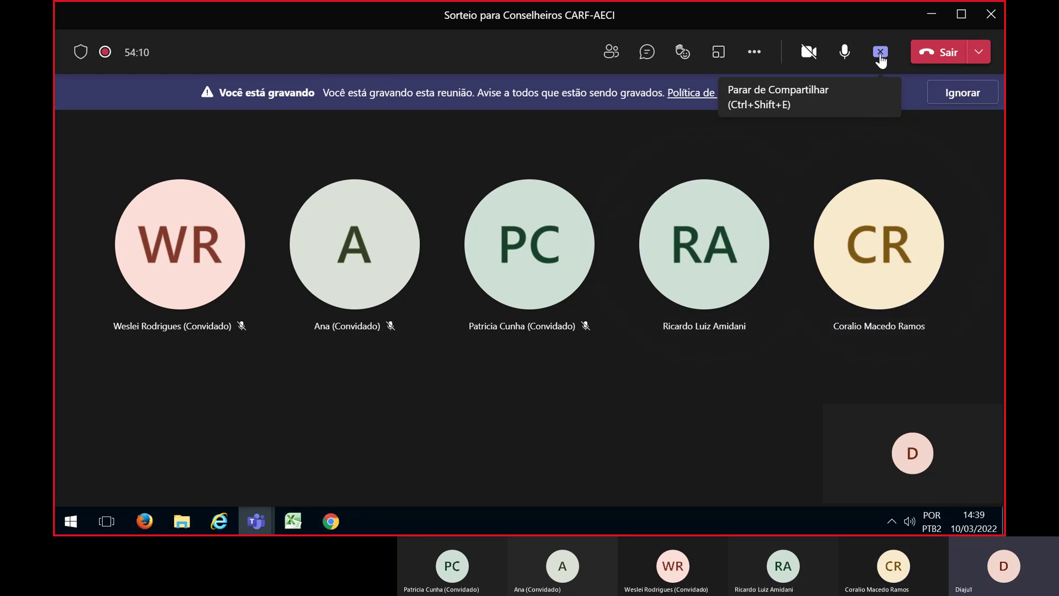
click(880, 52)
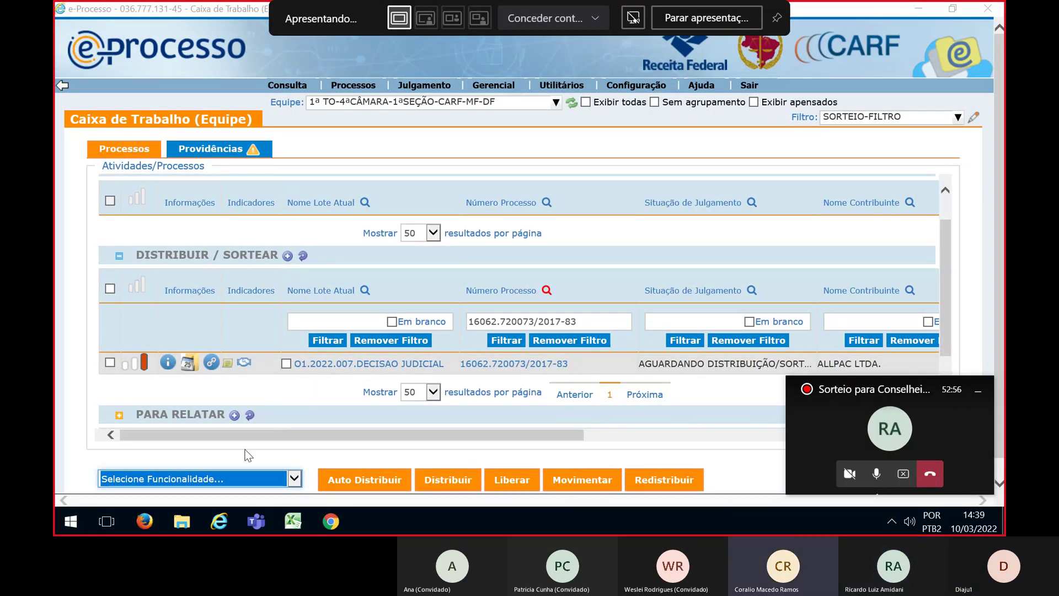
mouse_move(256, 524)
click(273, 468)
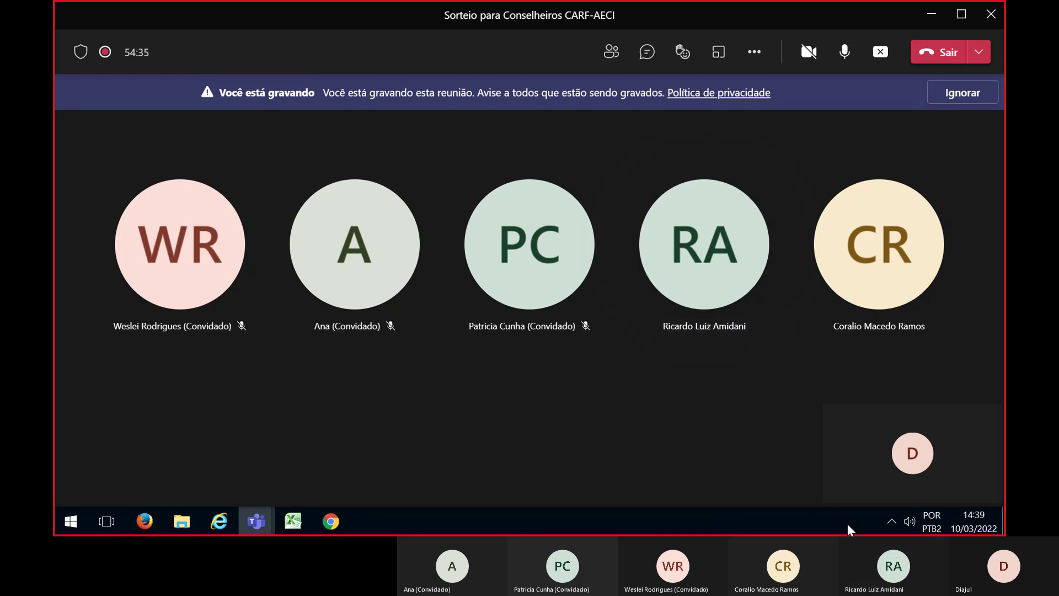
click(890, 522)
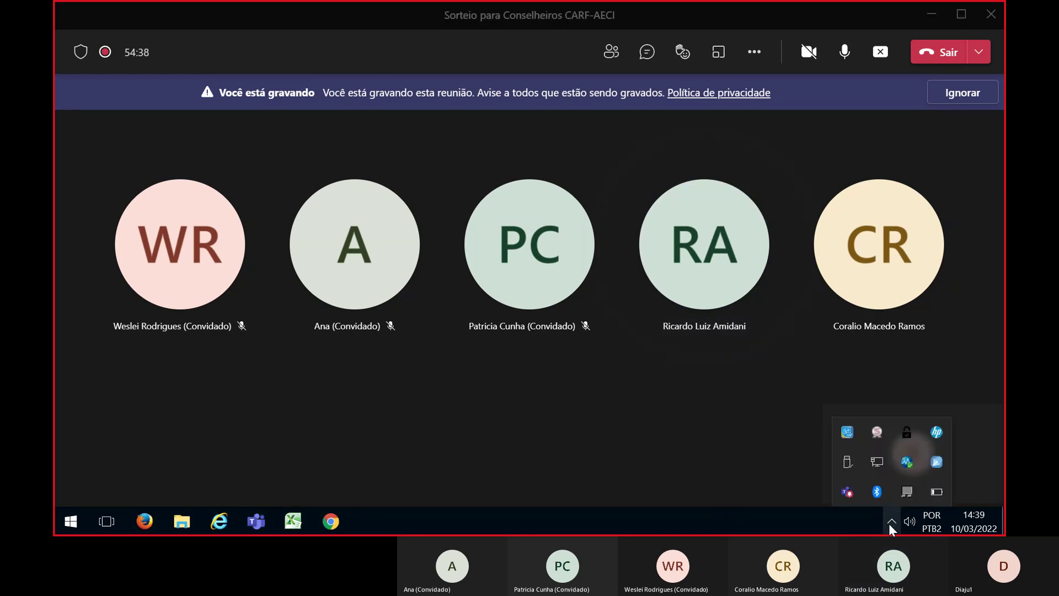
click(888, 524)
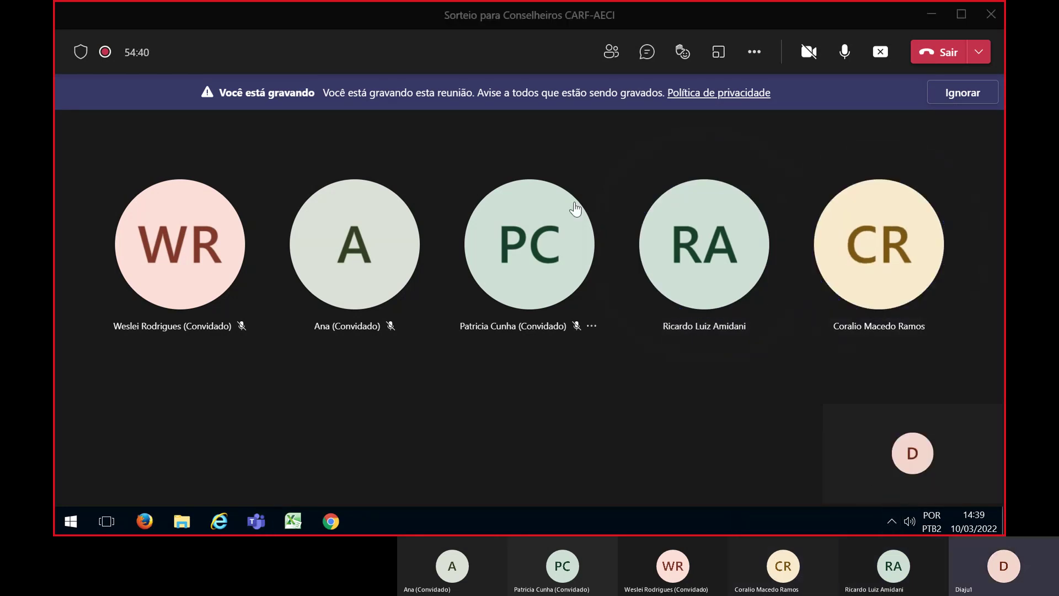
click(880, 52)
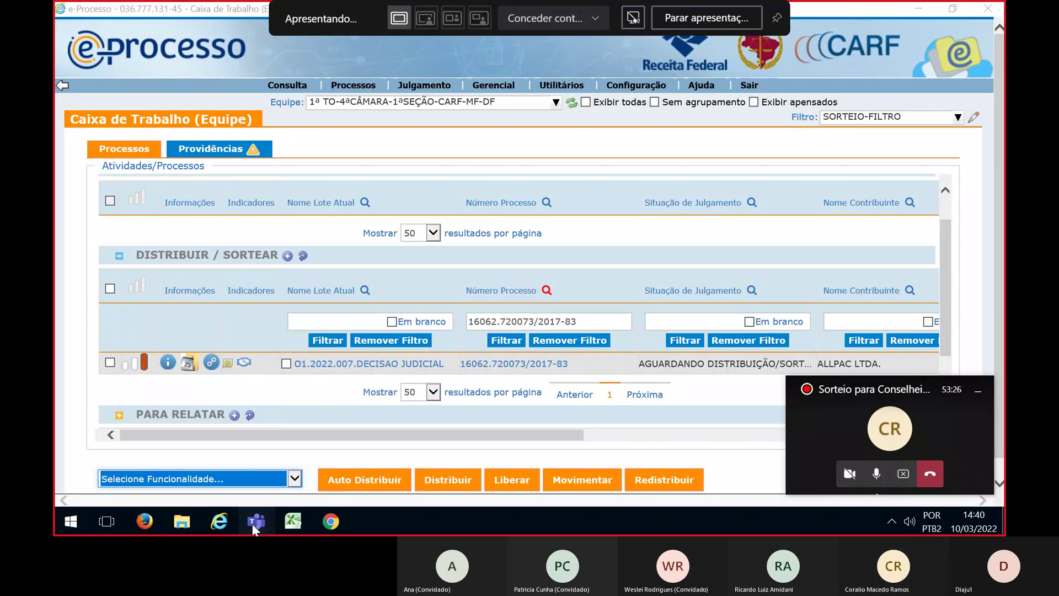
mouse_move(252, 524)
click(296, 438)
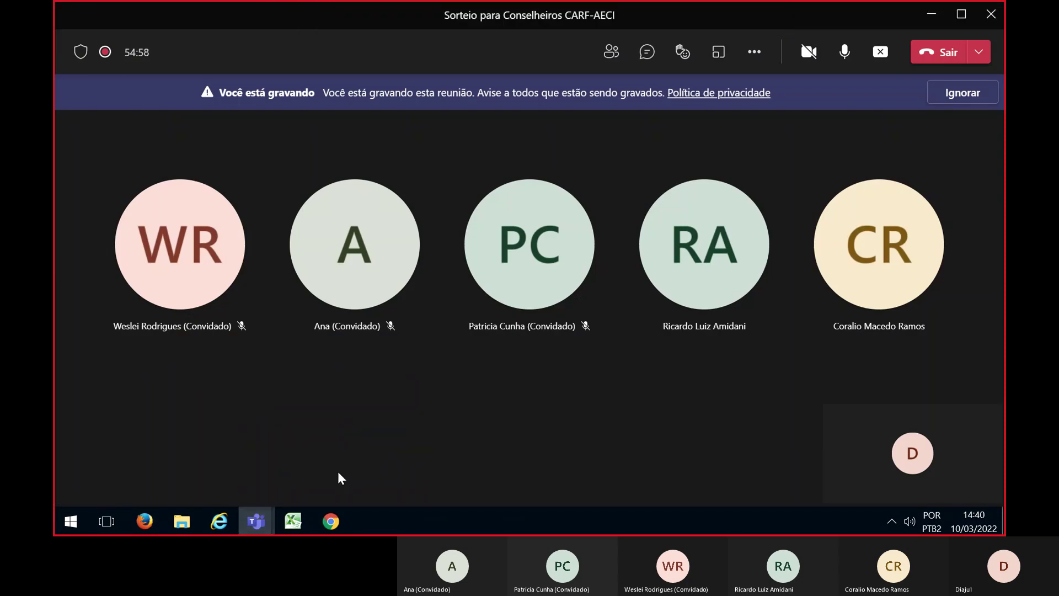